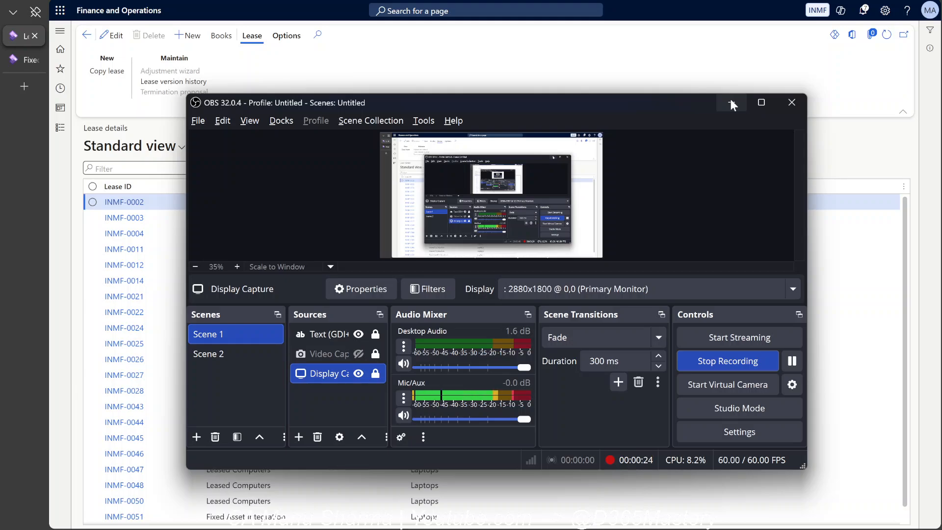
# - Locate and select the Fixed Asset Integration lease INMF-0052 in the lease list
pyautogui.click(731, 101)
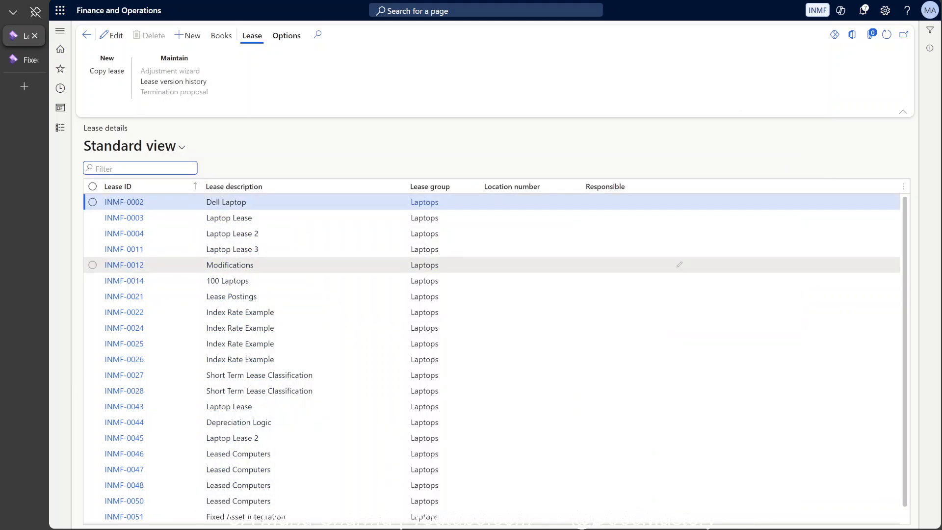
pyautogui.moveTo(544, 529)
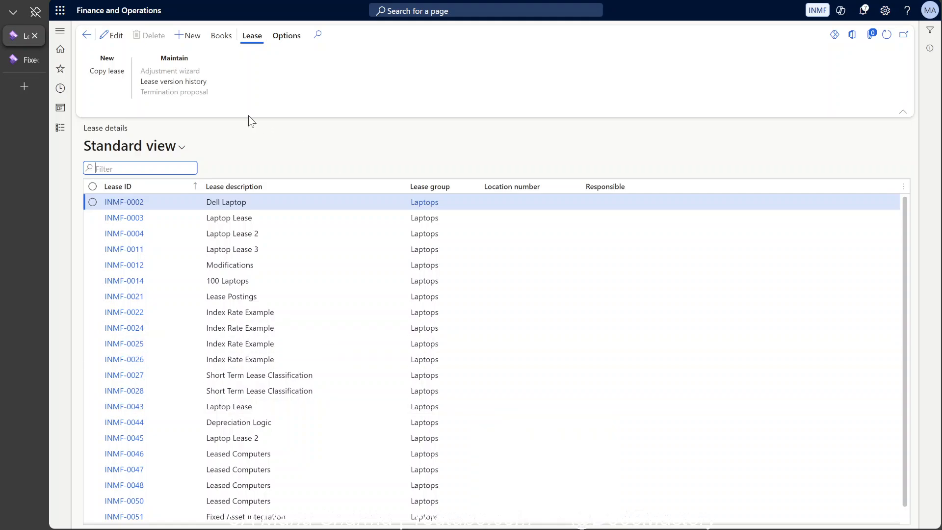
pyautogui.scroll(-1, 255, 344)
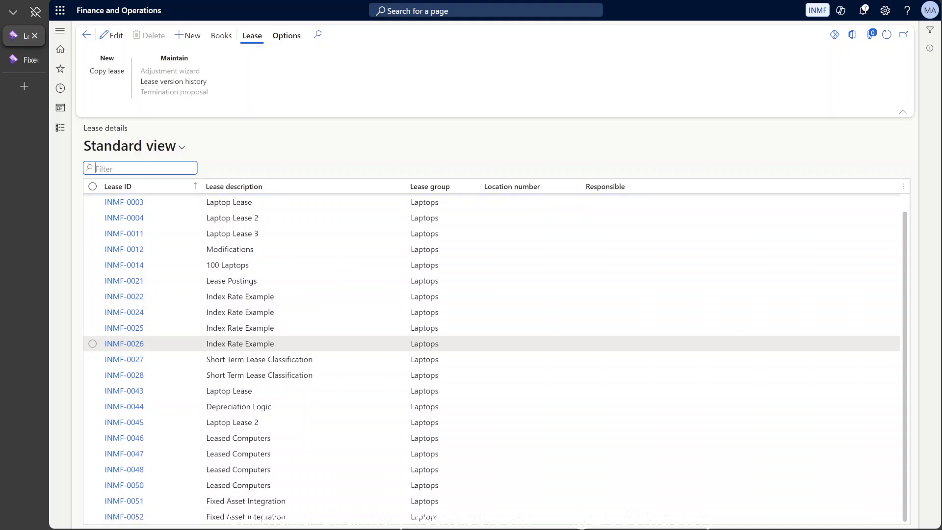
pyautogui.click(255, 517)
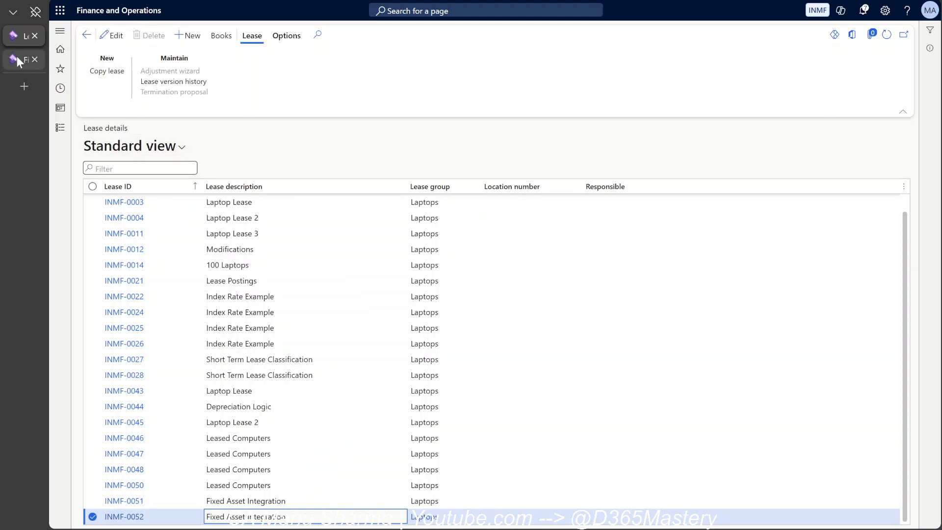
# - Switch to the fixed assets list and copy the existing Fixed Asset Integration asset COMP_0007
pyautogui.click(18, 60)
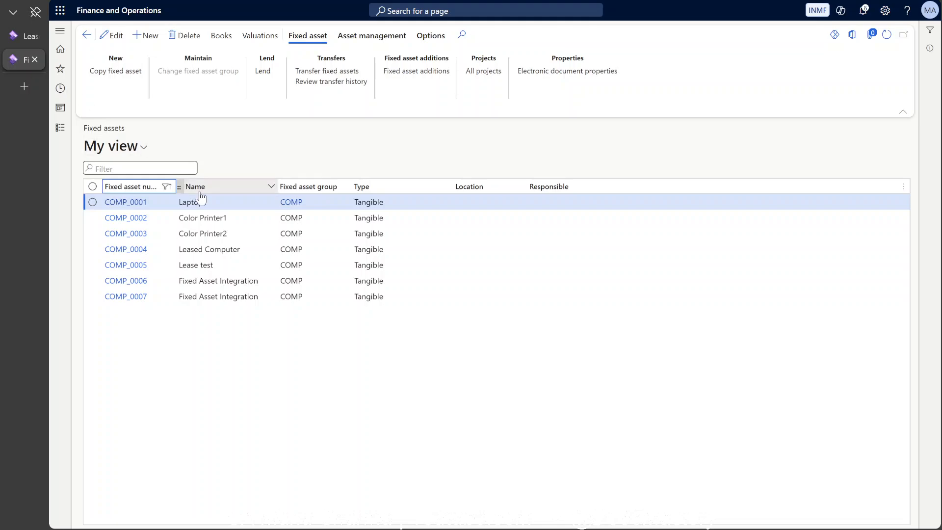
pyautogui.click(206, 297)
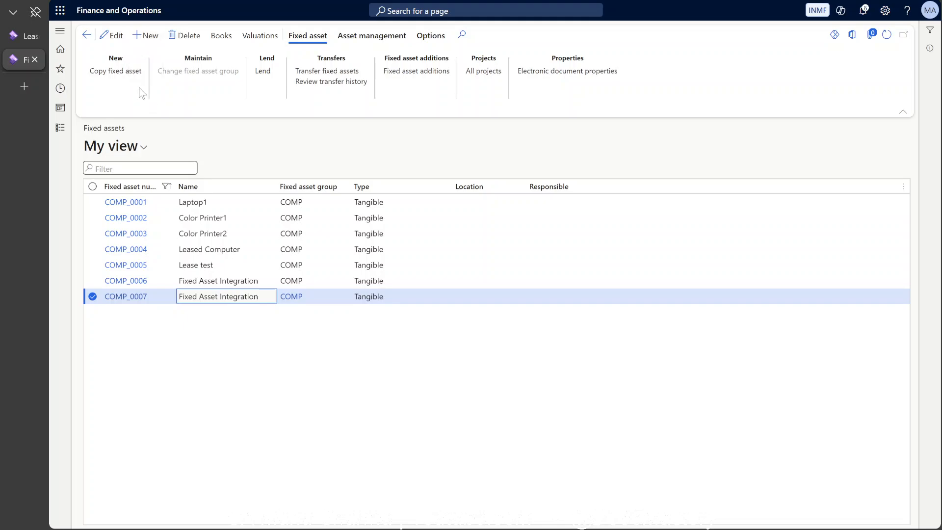
pyautogui.click(120, 74)
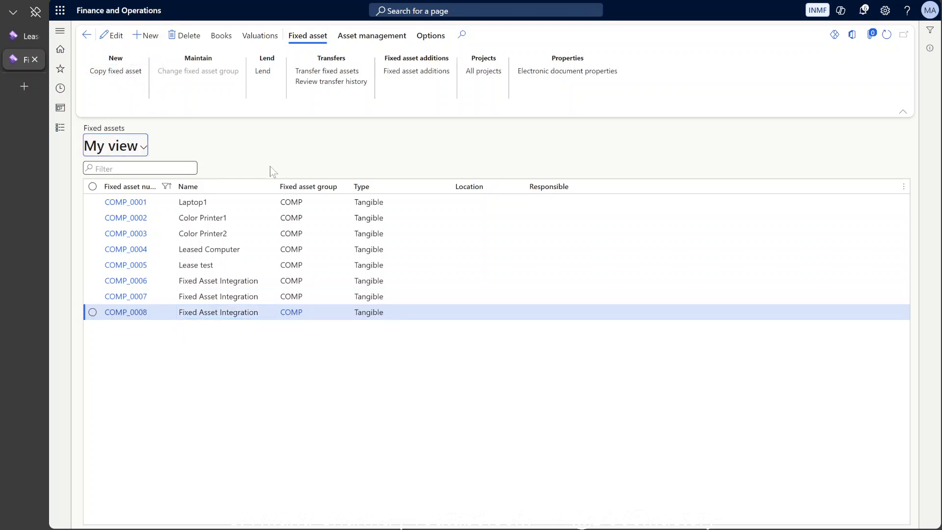
# - Open the copied asset COMP_0008 and examine its fixed asset group, the group's book setup and the SLLR_M depreciation profile
pyautogui.click(135, 314)
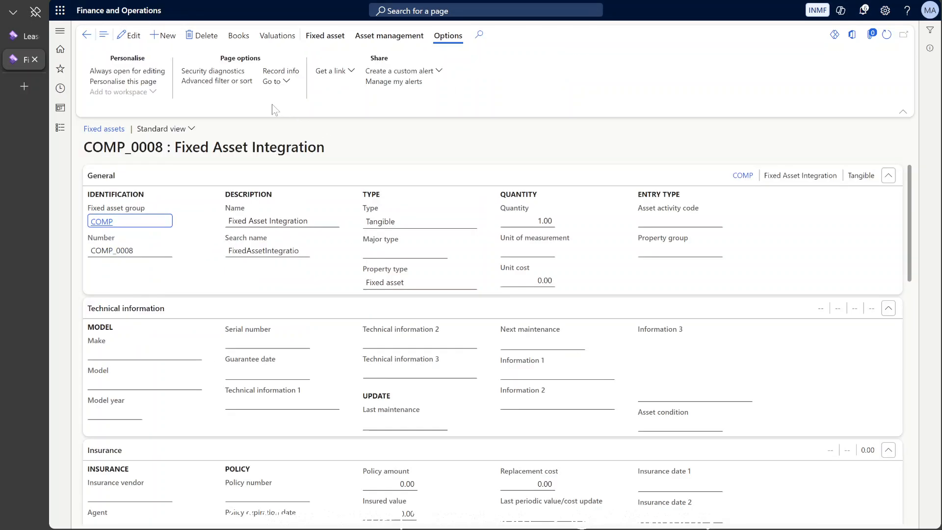
pyautogui.click(102, 221)
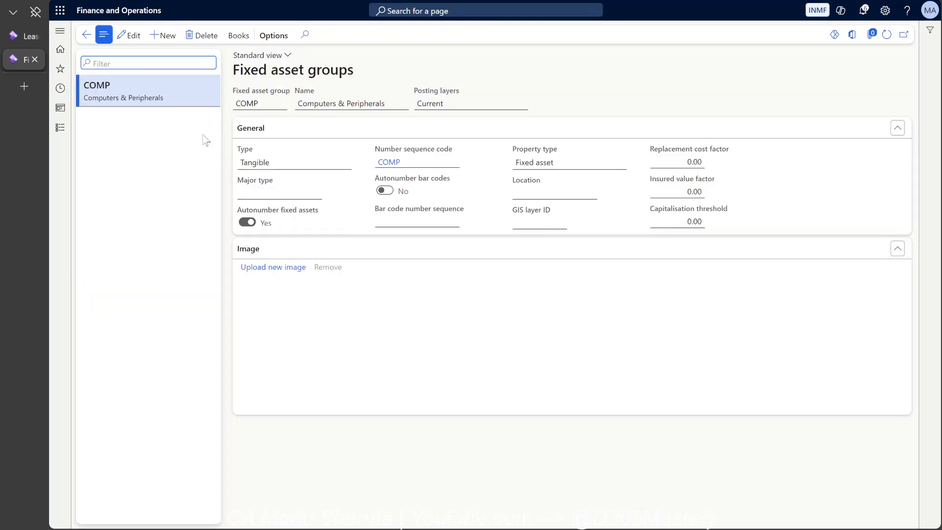
pyautogui.click(239, 36)
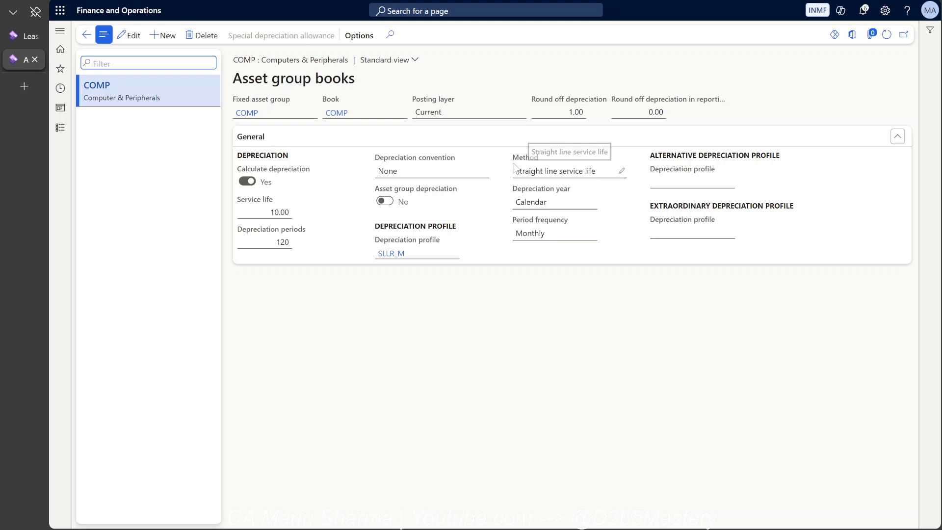
pyautogui.click(390, 254)
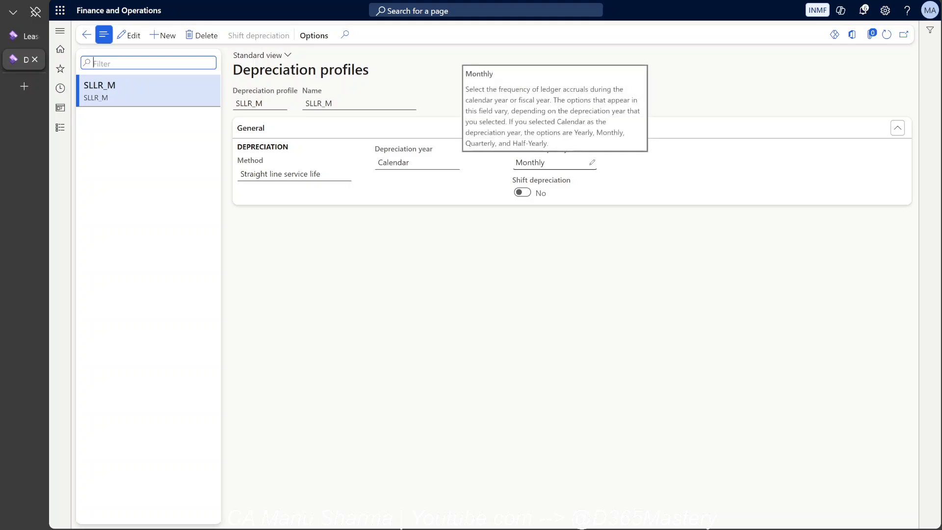
pyautogui.click(554, 163)
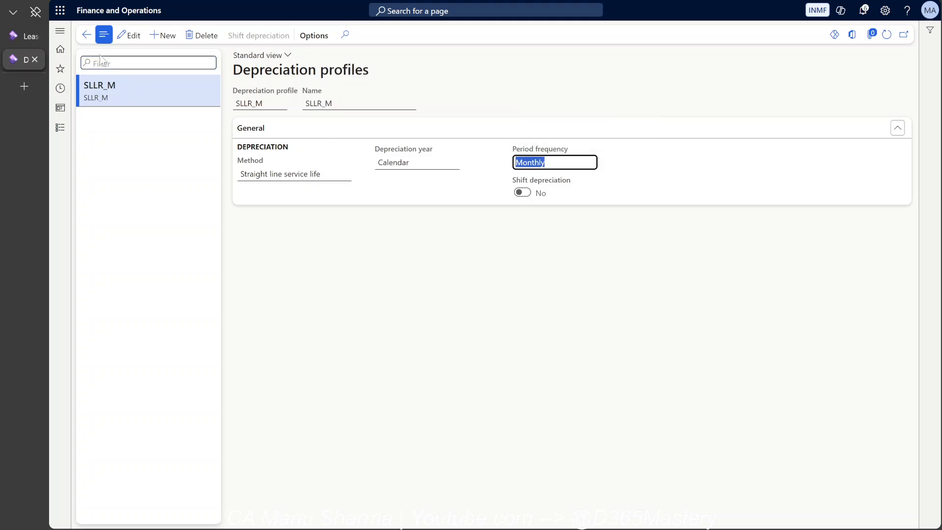
pyautogui.click(86, 36)
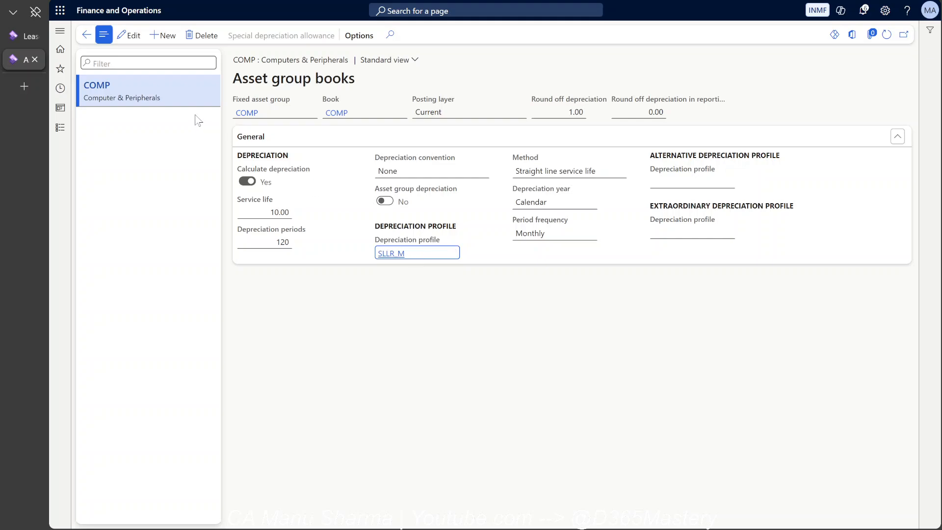
pyautogui.click(85, 36)
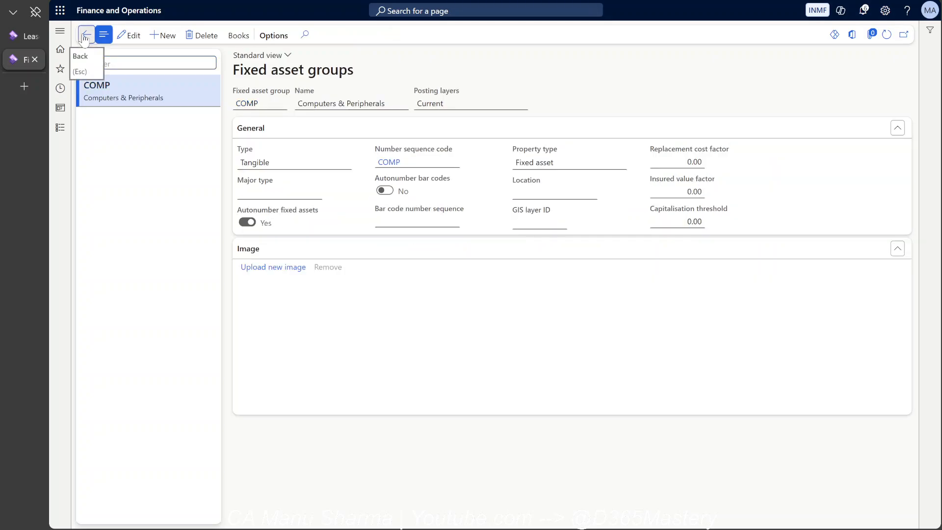
pyautogui.click(86, 36)
# - Open the book of asset COMP_0008 and set its acquisition date to 01/01/2026 and acquisition price to 0.00
pyautogui.scroll(5, 289, 298)
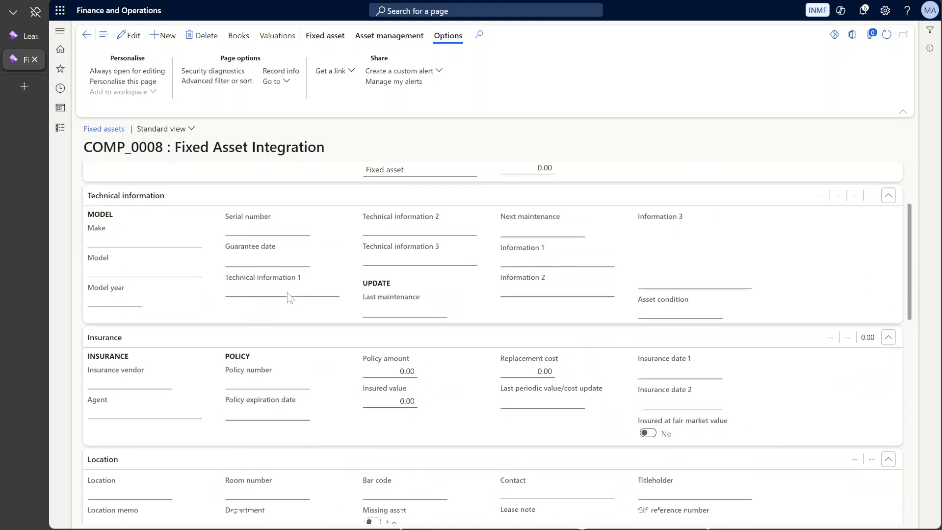
pyautogui.scroll(3, 289, 297)
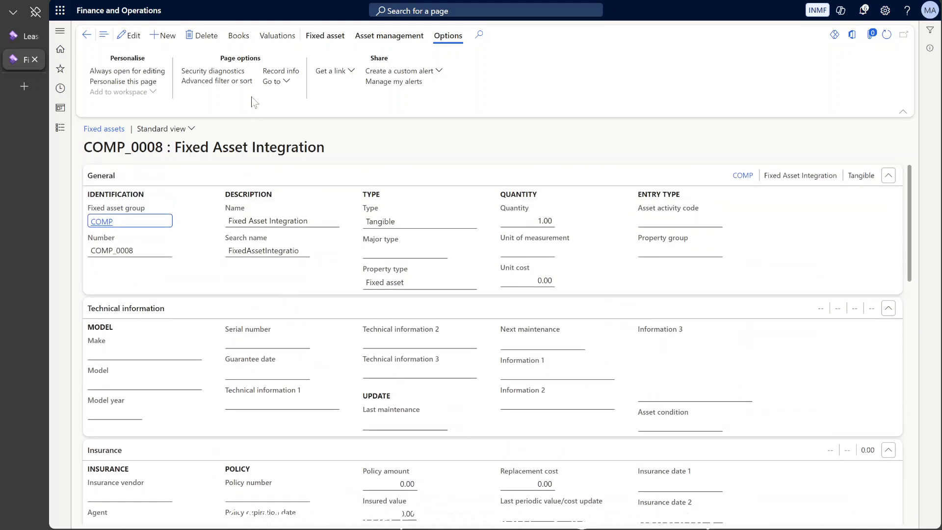
pyautogui.click(241, 38)
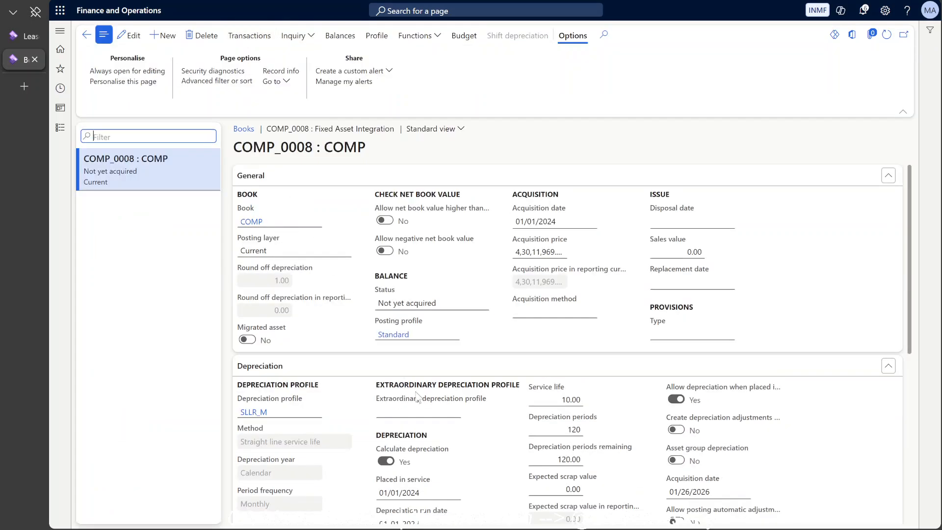
pyautogui.scroll(-1, 416, 397)
pyautogui.scroll(1, 417, 398)
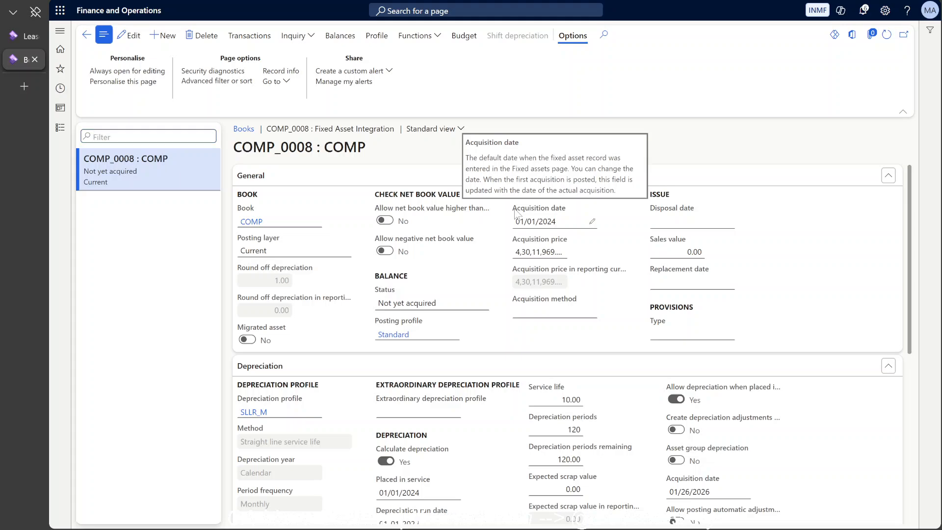
pyautogui.moveTo(515, 212); pyautogui.dragTo(557, 246)
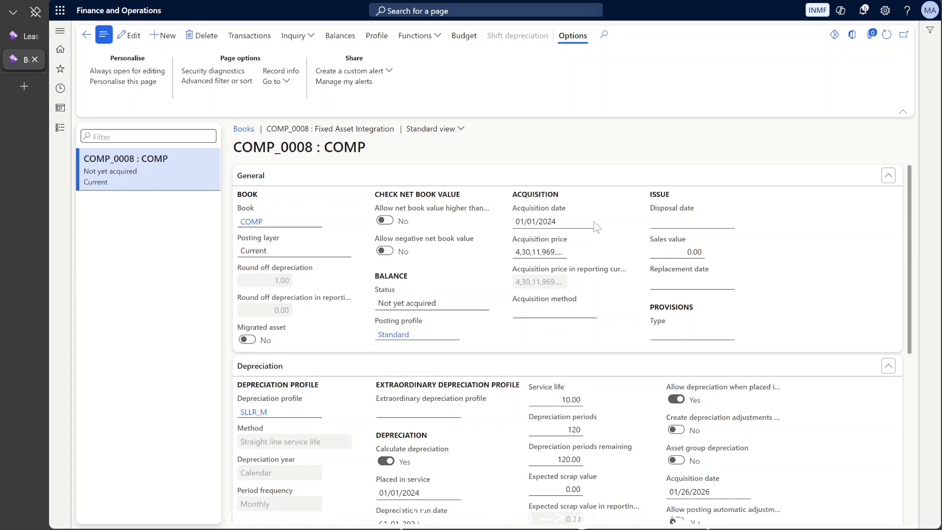
pyautogui.click(592, 222)
pyautogui.press('BackSpace')
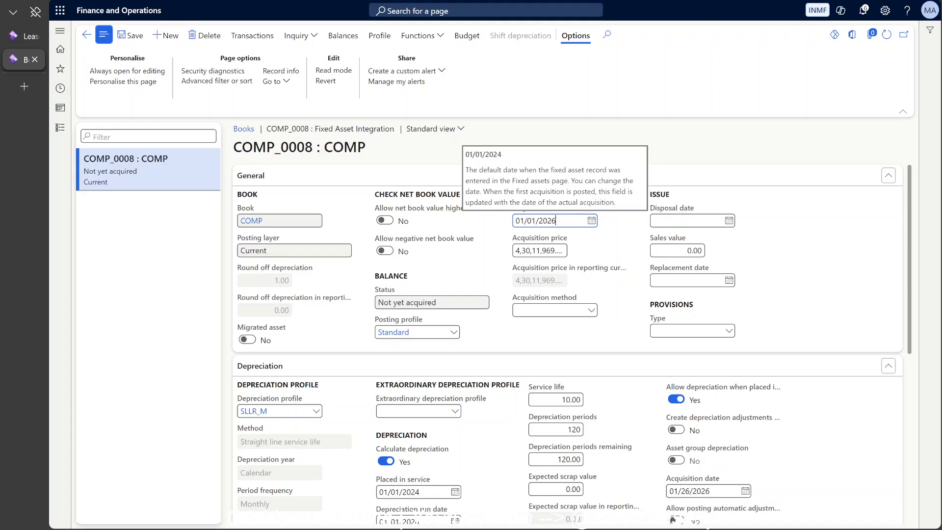
pyautogui.write('6')
pyautogui.press('Tab')
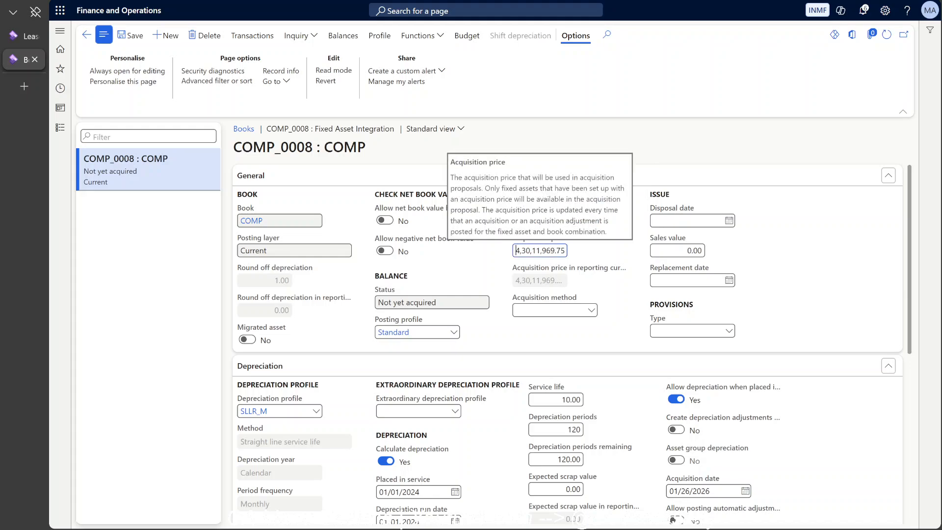
pyautogui.write('0')
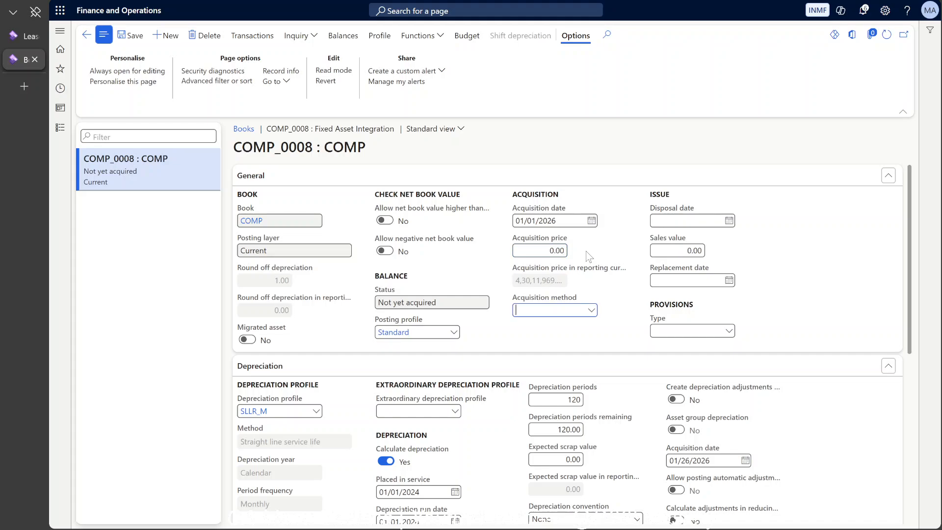
# - Set the book's service life to 7 and its placed in service date to 01/01/2026, and return to the asset record
pyautogui.scroll(-2, 617, 250)
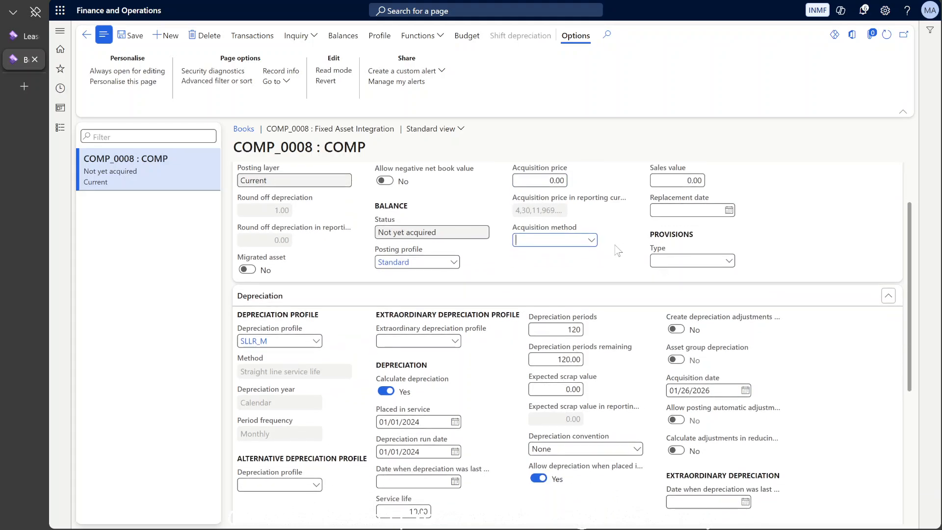
pyautogui.scroll(-2, 617, 251)
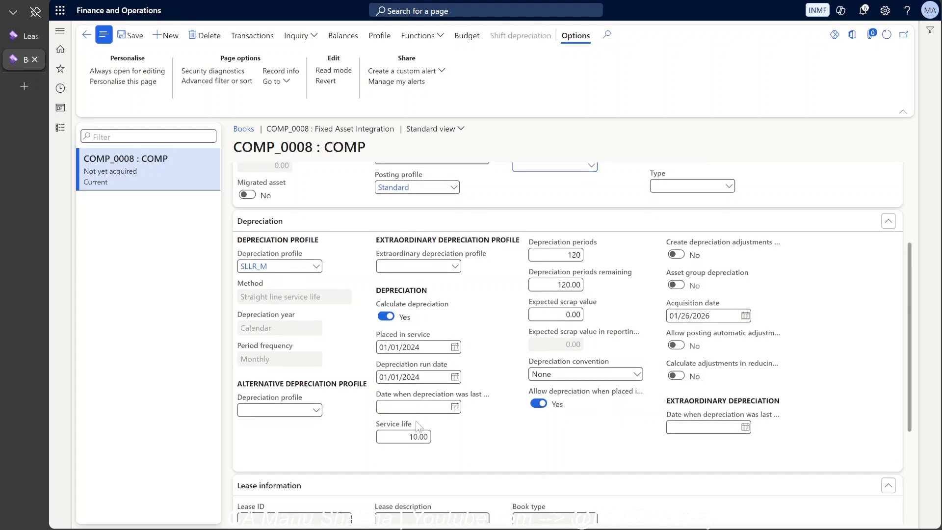
pyautogui.click(417, 436)
pyautogui.write('7')
pyautogui.press('Tab')
pyautogui.click(423, 347)
pyautogui.write('6')
pyautogui.scroll(-2, 511, 368)
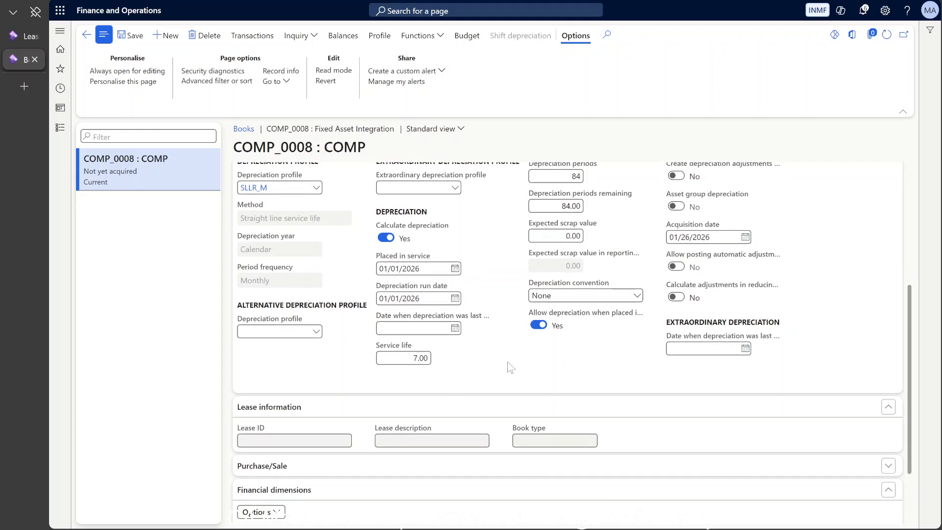
pyautogui.scroll(-2, 510, 368)
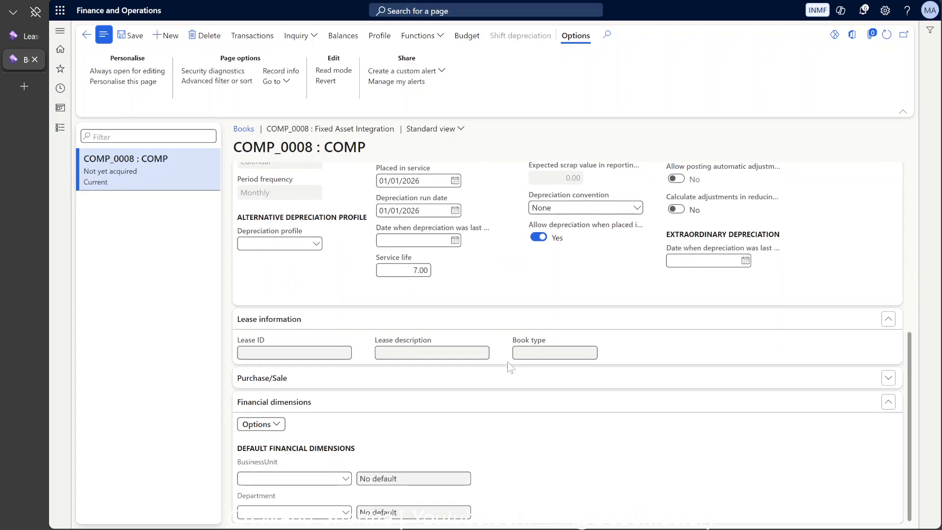
pyautogui.scroll(8, 511, 368)
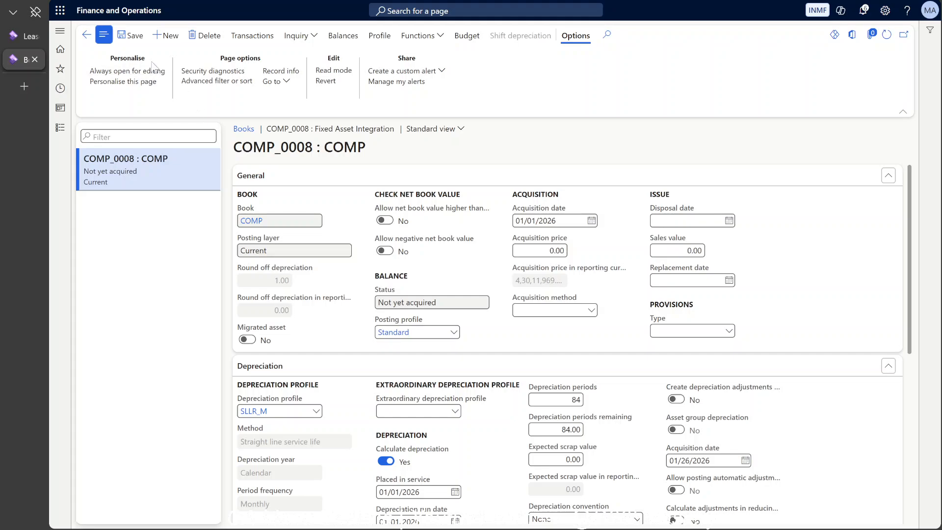
pyautogui.click(88, 35)
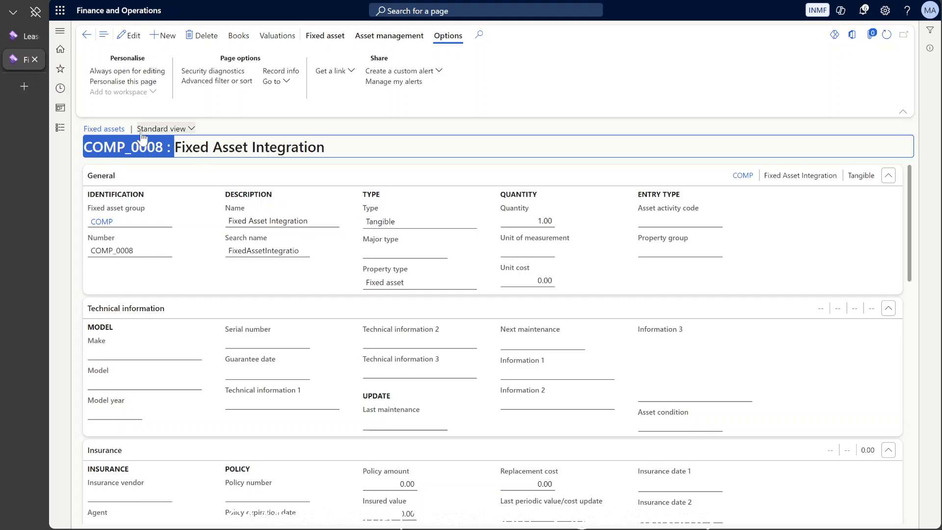
# - Switch to the lease list and filter it to lease descriptions beginning with "Fixed"
pyautogui.click(19, 37)
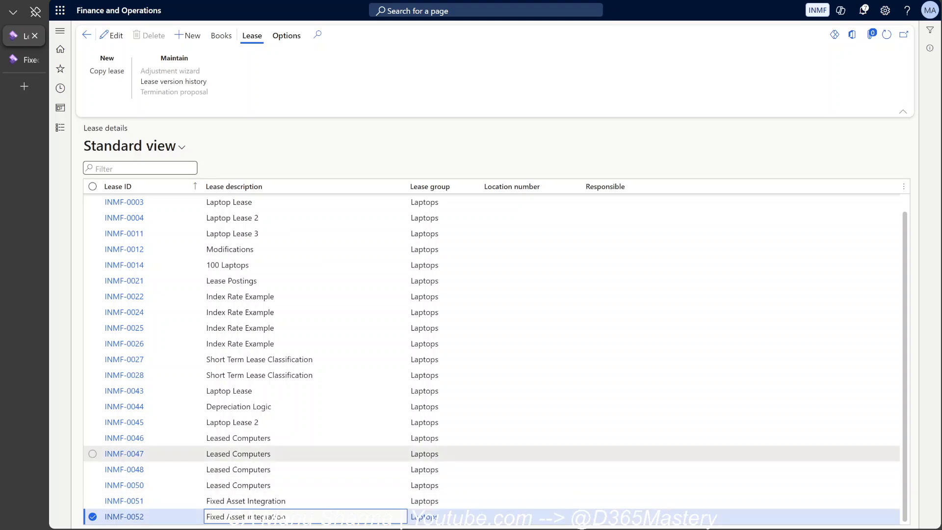
pyautogui.click(290, 184)
pyautogui.write('Fixed')
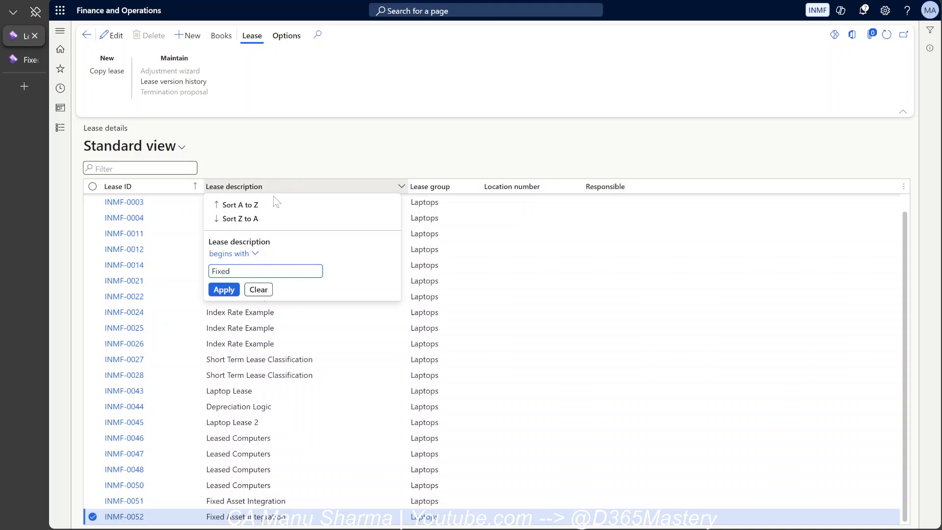
pyautogui.click(225, 293)
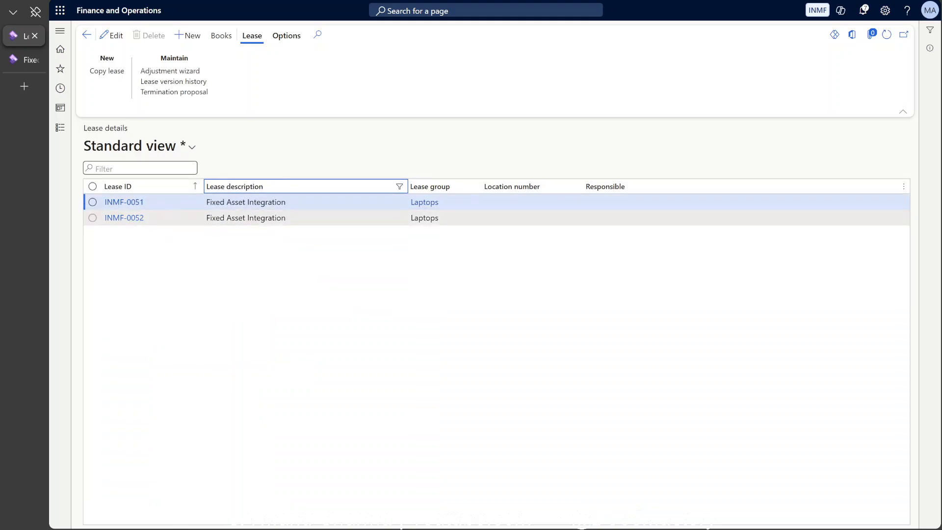
# - Open lease INMF-0052, examine its general details including the linked fixed asset number and lease dates, and return to the lease list
pyautogui.click(211, 219)
pyautogui.click(125, 218)
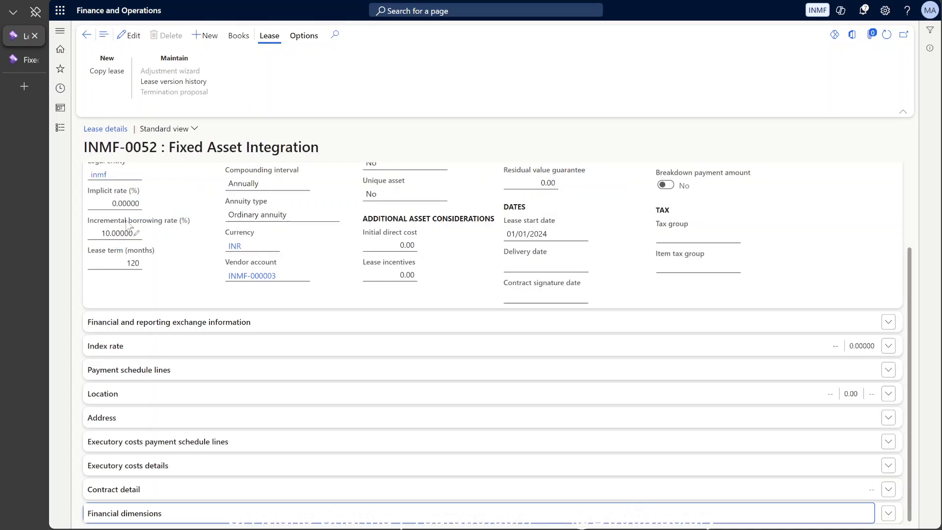
pyautogui.scroll(2, 401, 280)
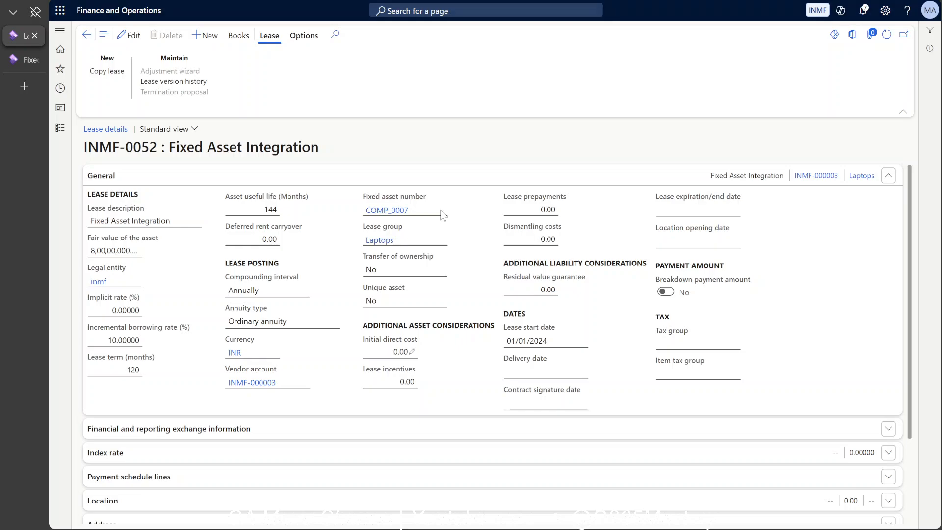
pyautogui.scroll(-3, 441, 215)
pyautogui.scroll(3, 445, 231)
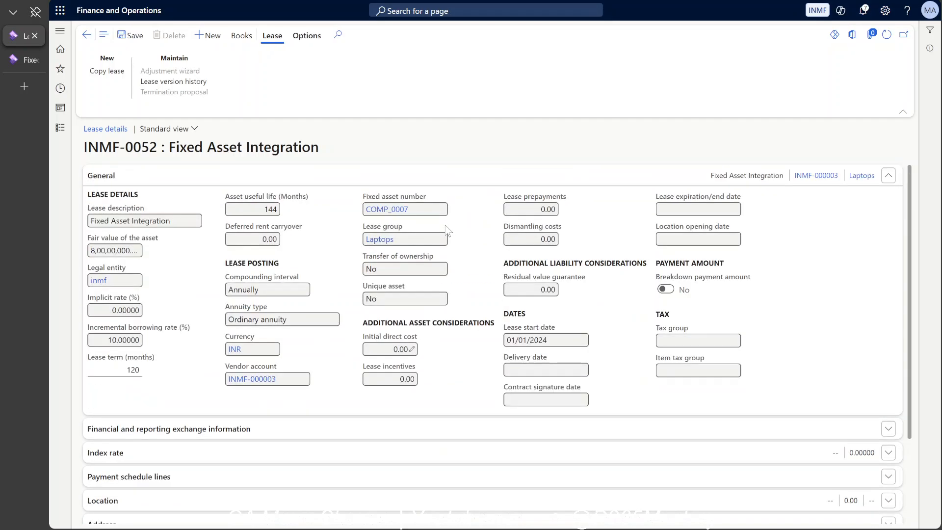
pyautogui.click(86, 35)
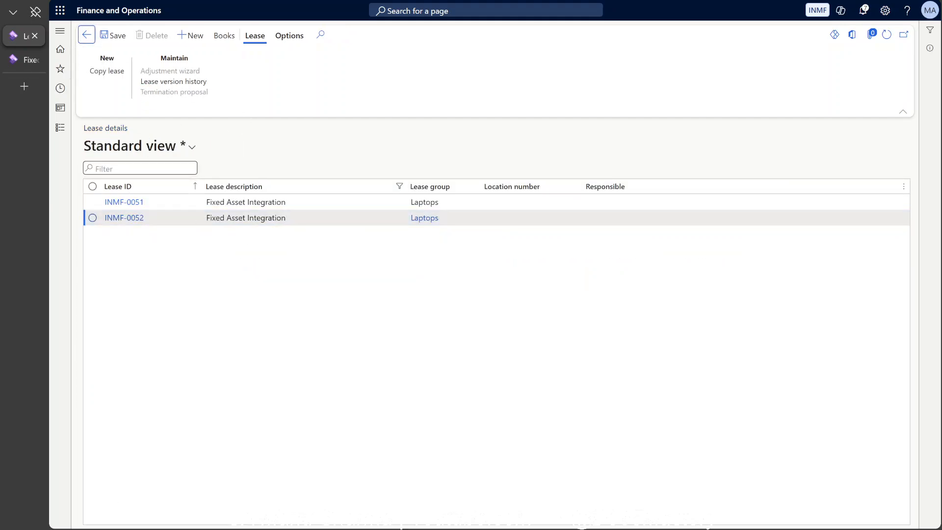
# - Start a copy of lease INMF-0052 and check the copied lease description
pyautogui.click(103, 72)
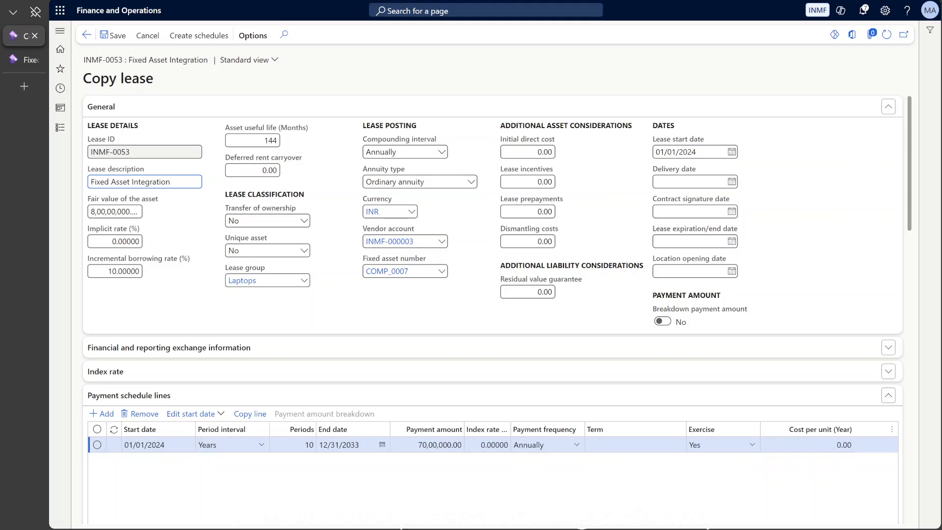
pyautogui.moveTo(95, 181); pyautogui.dragTo(171, 182)
pyautogui.click(206, 209)
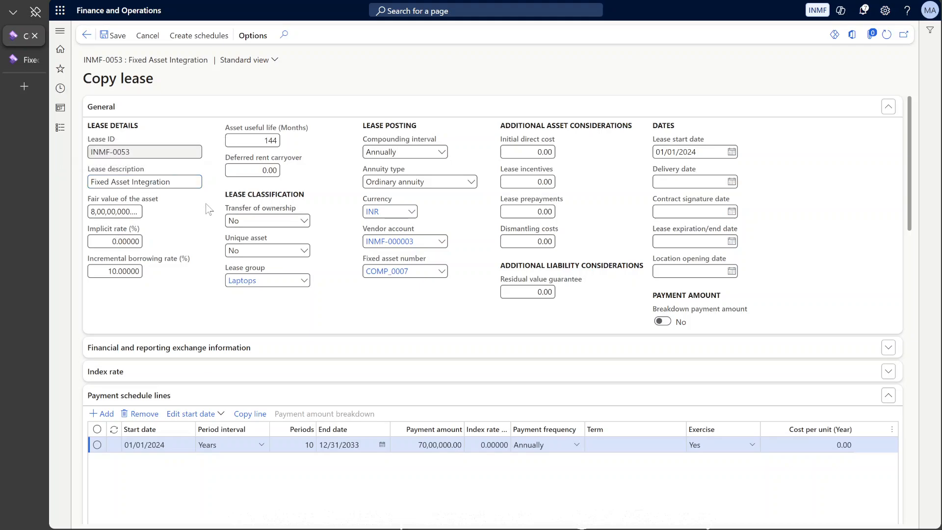
# - Switch to Lease.xlsx in Excel and examine the commencement date, lease term and asset useful life of the original contract
pyautogui.moveTo(515, 527)
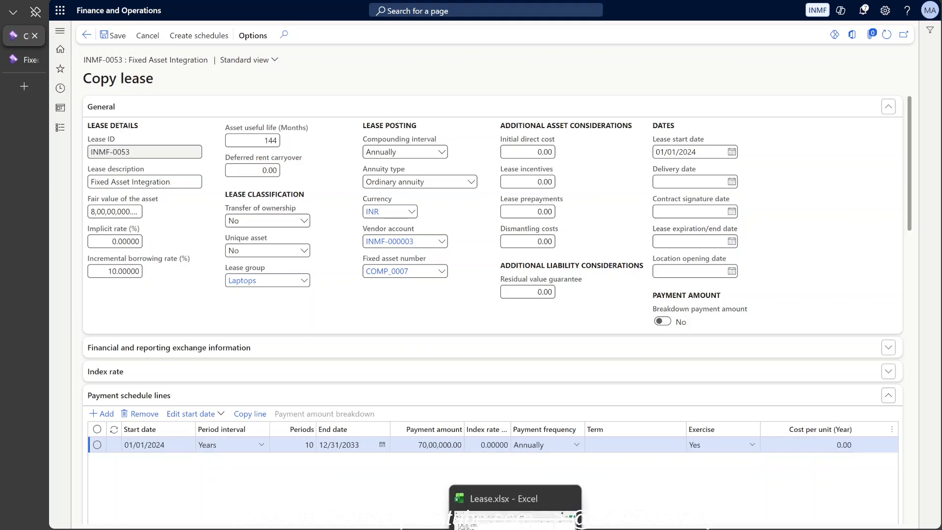
pyautogui.click(513, 473)
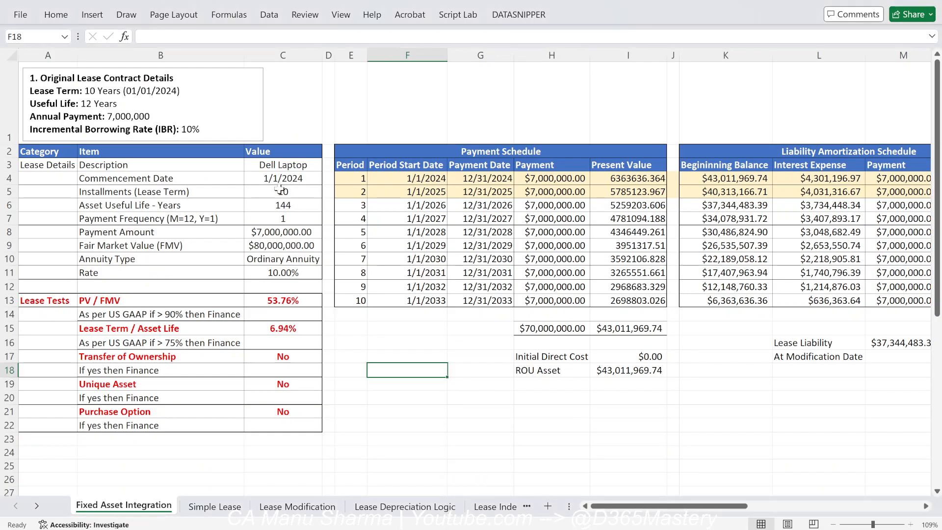
pyautogui.click(294, 178)
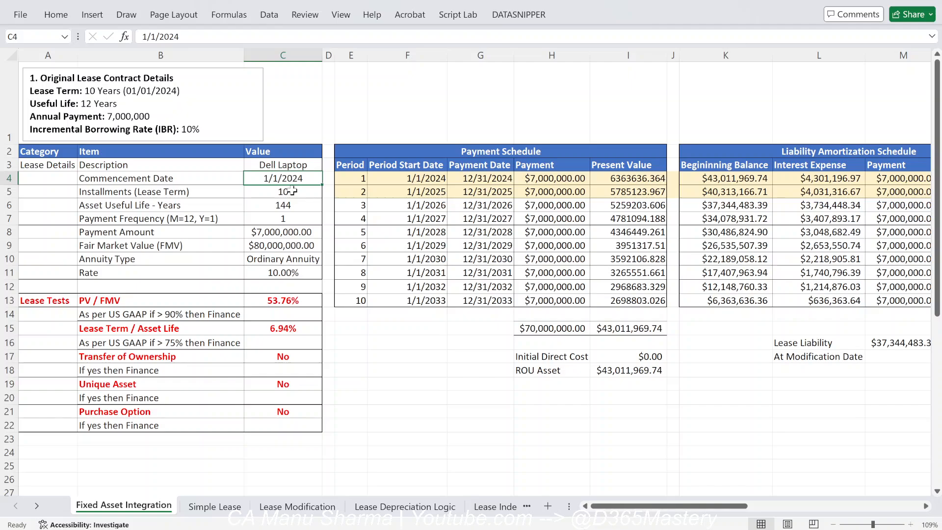
pyautogui.click(291, 192)
pyautogui.click(291, 206)
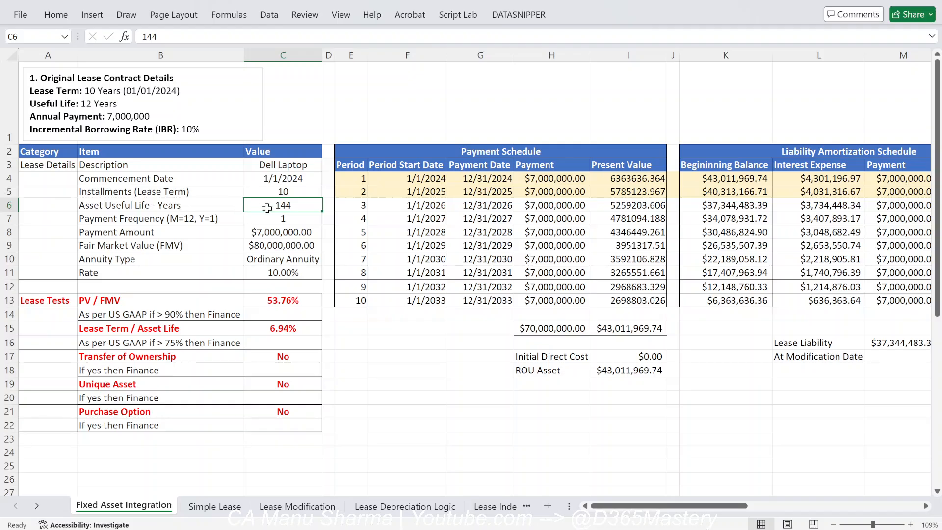
# - Return to the lease copy and review its asset useful life, transfer of ownership and fixed asset number, comparing the useful life with the workbook
pyautogui.hotkey('alt', 'Tab')
pyautogui.click(254, 140)
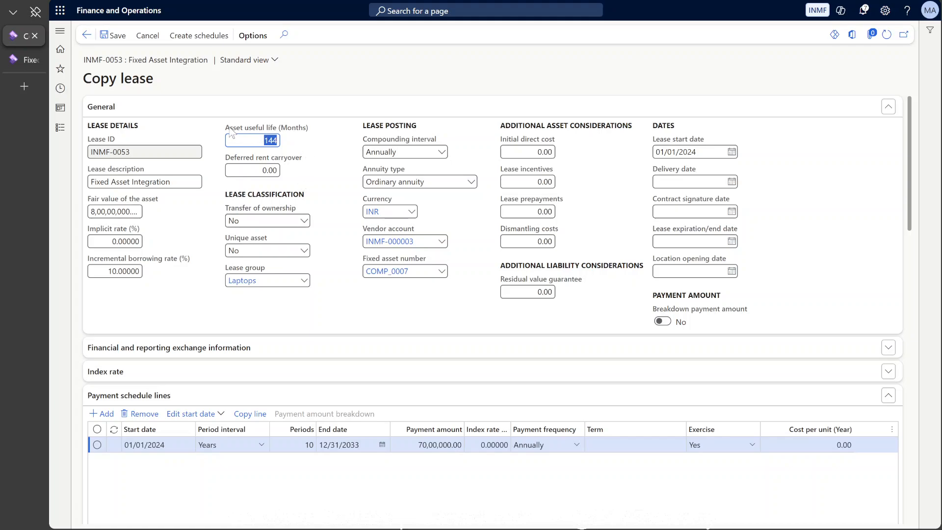
pyautogui.moveTo(227, 127); pyautogui.dragTo(299, 141)
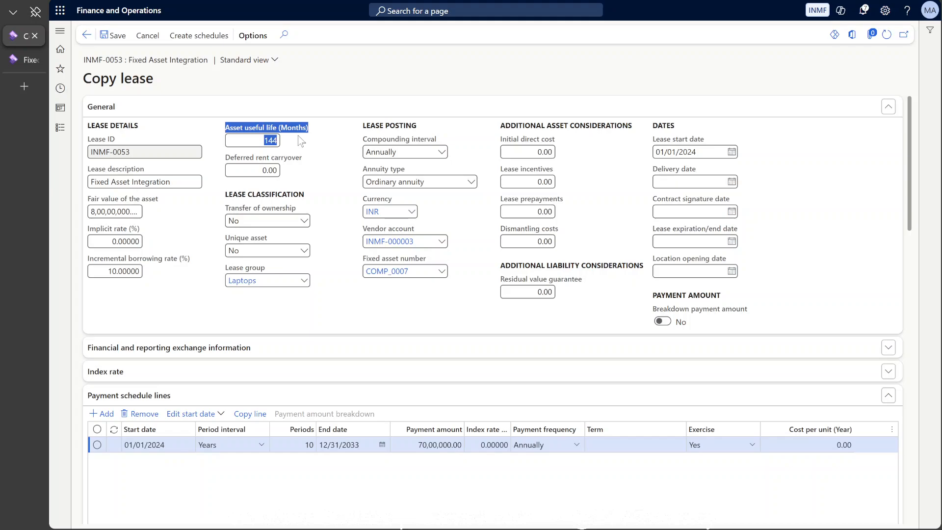
pyautogui.moveTo(231, 208); pyautogui.dragTo(291, 216)
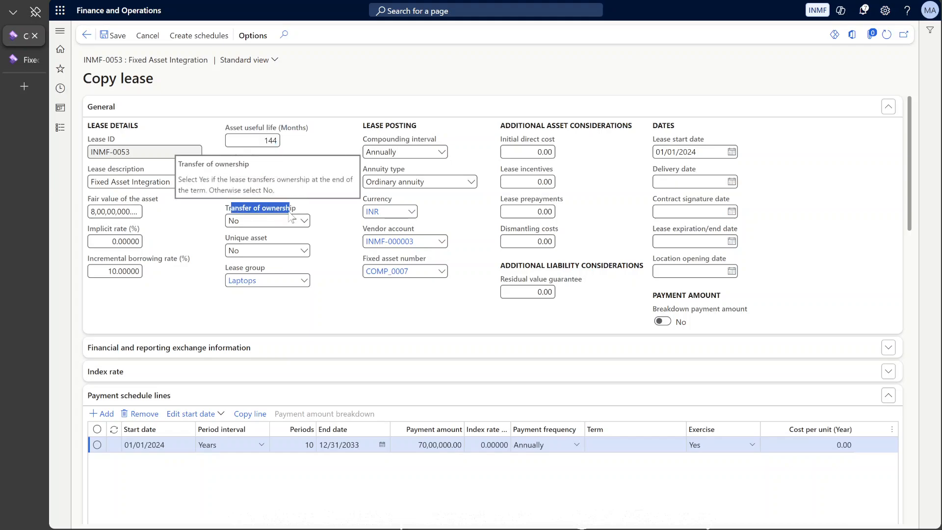
pyautogui.click(335, 225)
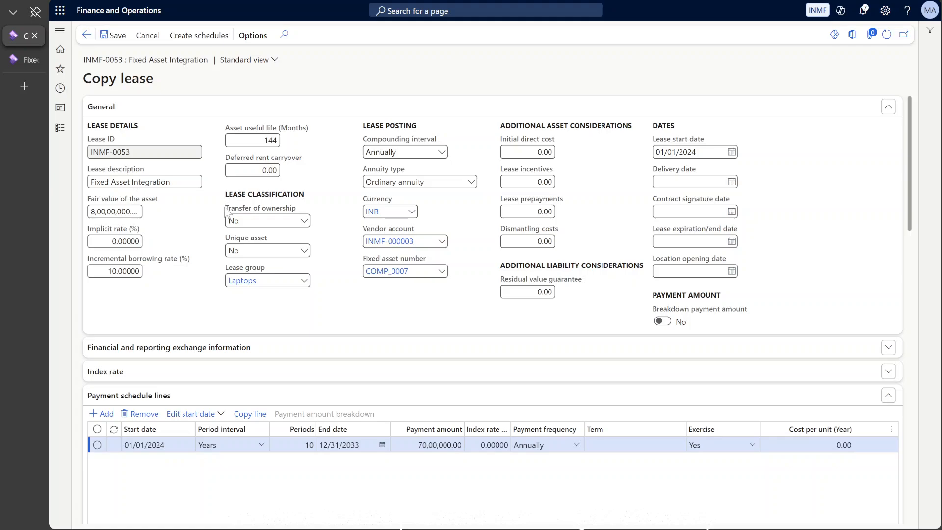
pyautogui.moveTo(225, 208); pyautogui.dragTo(276, 216)
pyautogui.click(323, 216)
pyautogui.moveTo(424, 259); pyautogui.dragTo(367, 258)
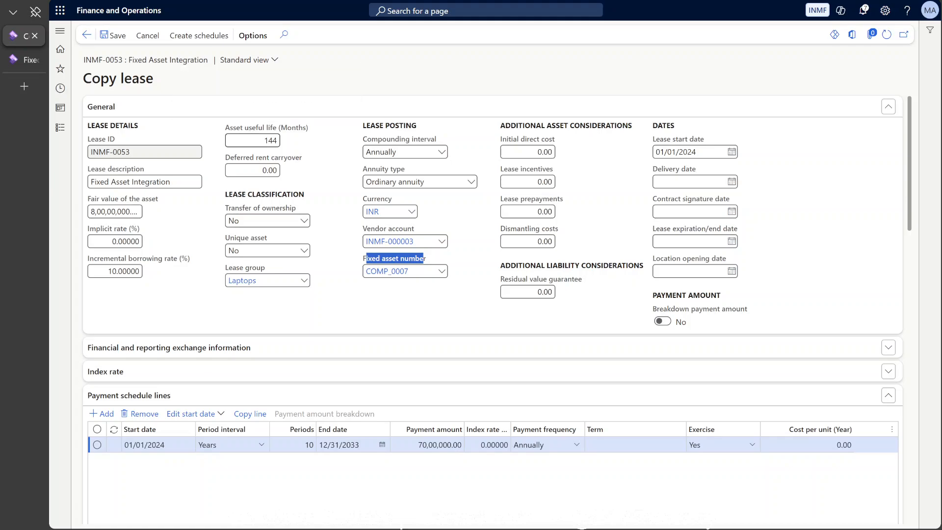
pyautogui.click(277, 142)
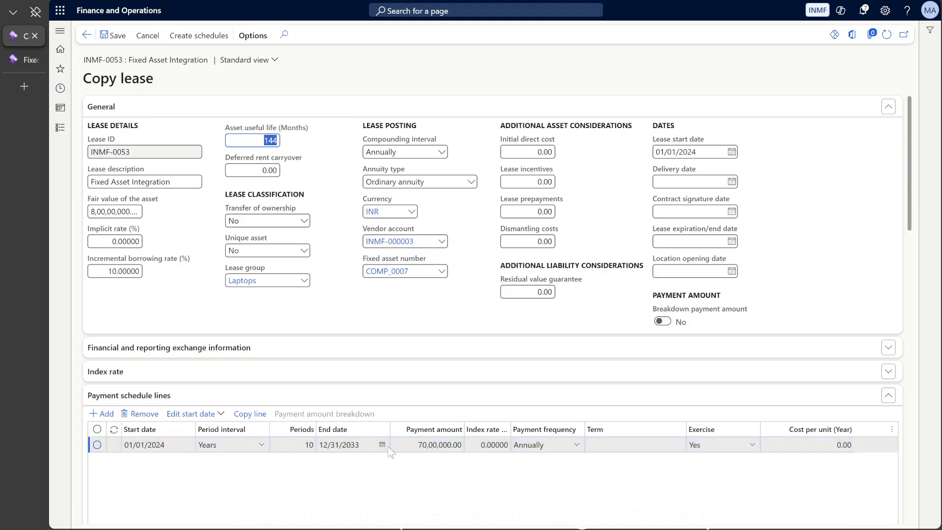
pyautogui.hotkey('alt', 'Tab')
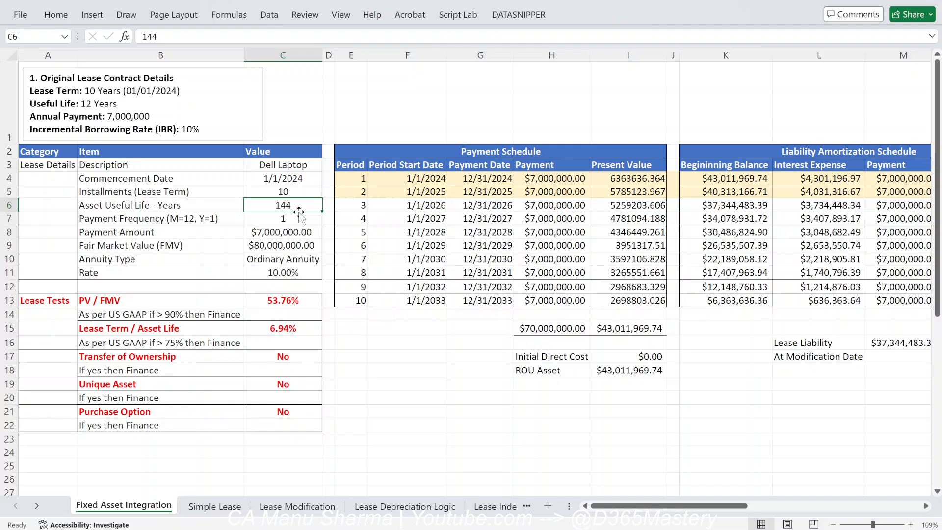
pyautogui.hotkey('alt', 'Tab')
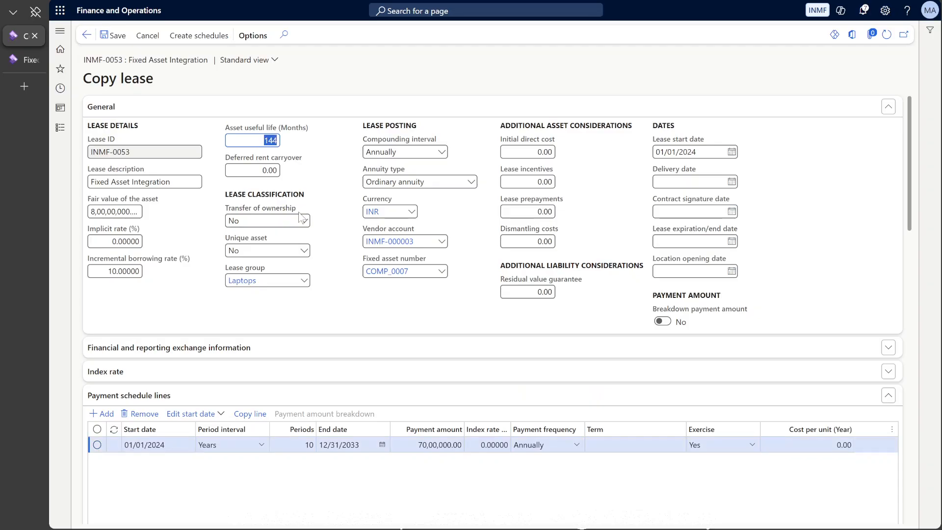
# - Create the copied lease's schedules, set its fixed asset number to COMP_0008 and save the lease
pyautogui.click(189, 36)
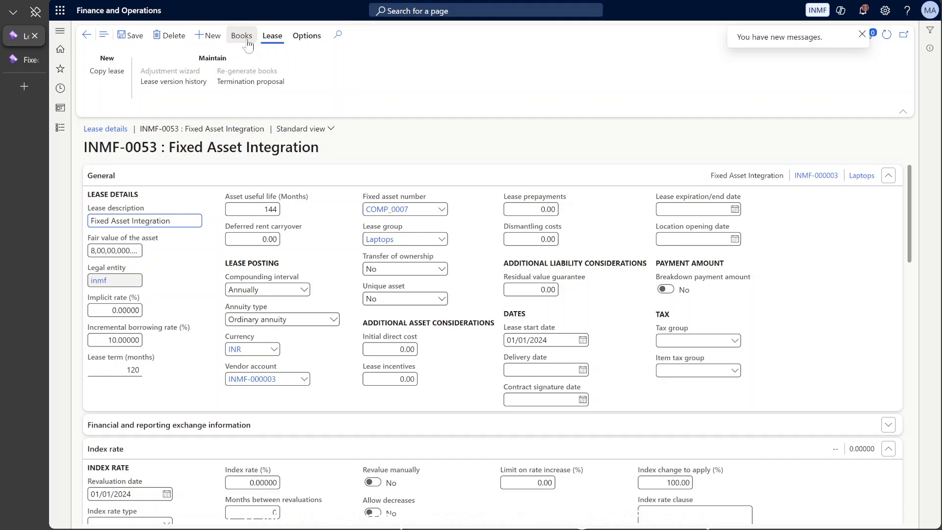
pyautogui.click(442, 211)
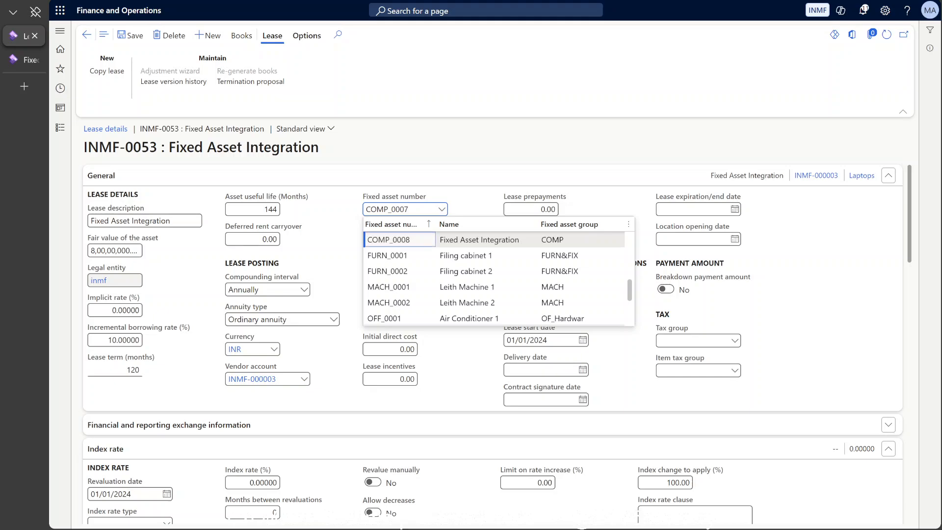
pyautogui.press('Return')
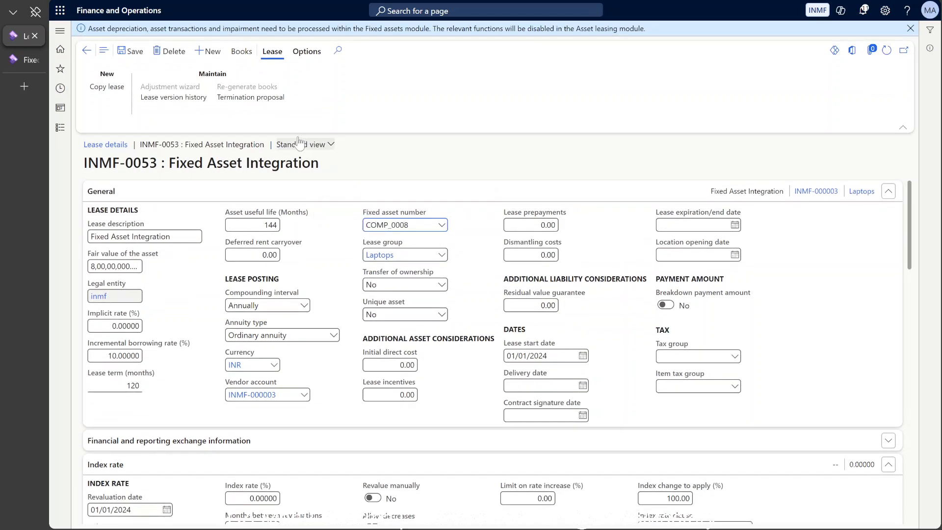
pyautogui.click(132, 54)
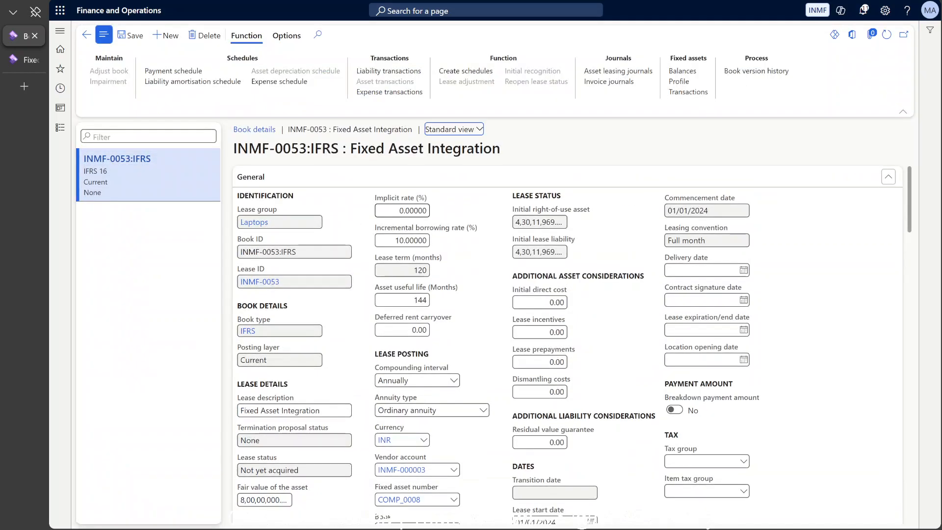
# - Confirm the payment schedule of the copied lease's IFRS book and run the book's initial recognition
pyautogui.click(187, 72)
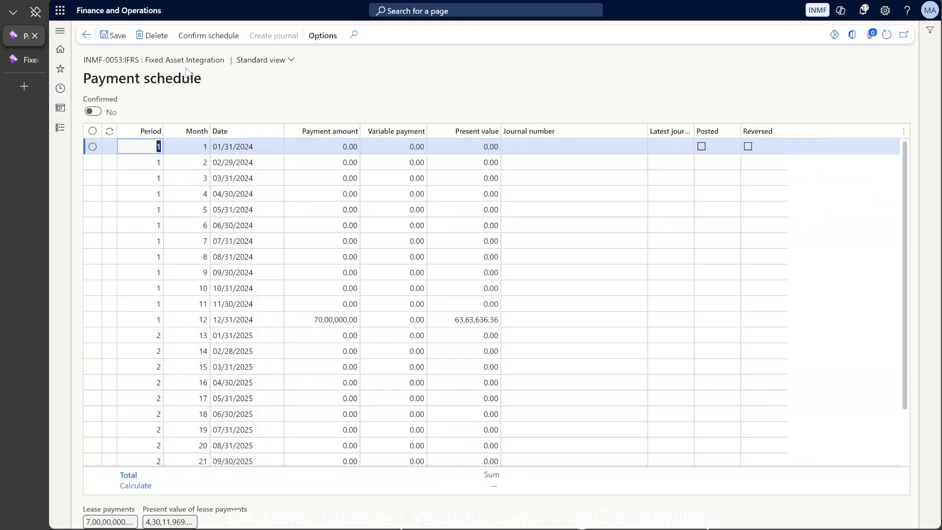
pyautogui.click(205, 41)
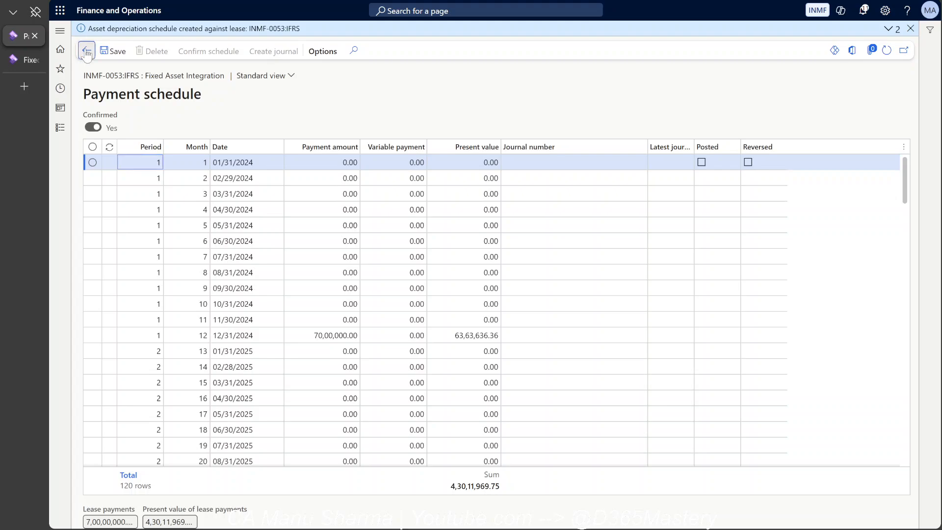
pyautogui.click(86, 51)
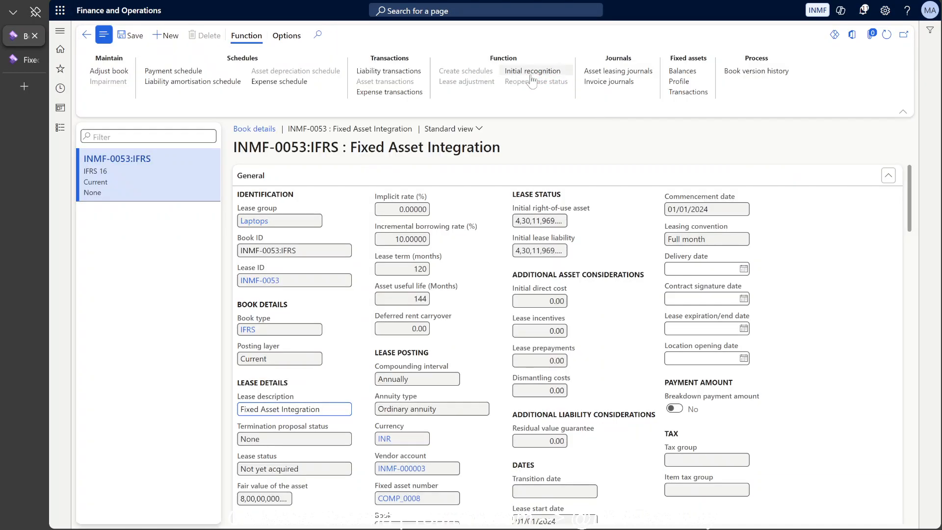
pyautogui.click(531, 74)
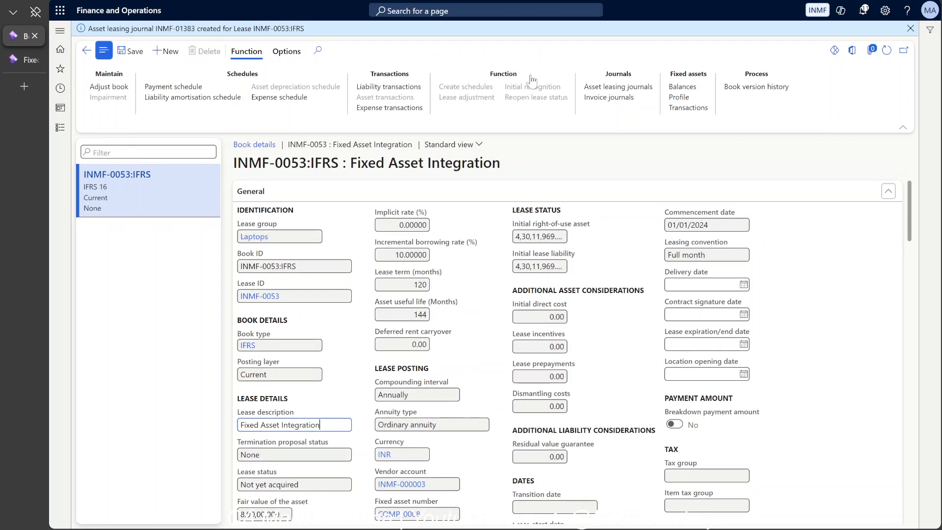
# - Check the valuation balances of fixed asset COMP_0008 before posting and return to the lease book
pyautogui.click(17, 57)
pyautogui.click(277, 35)
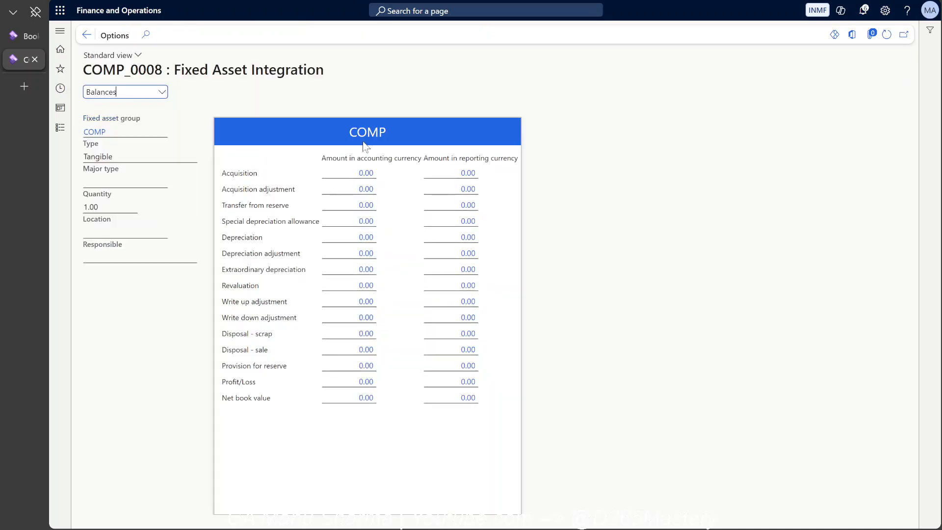
pyautogui.click(13, 36)
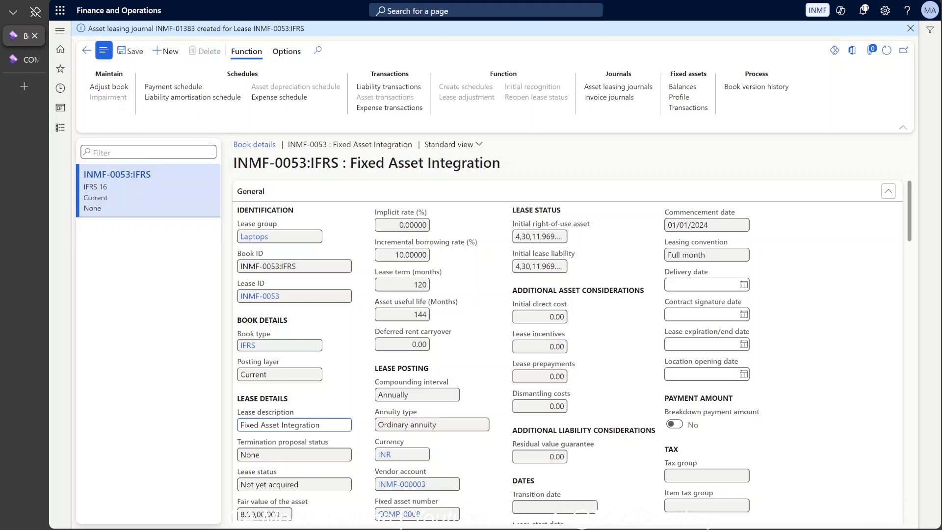
# - Open the lease book's asset leasing journals, check the right-of-use asset line's account and post the initial recognition journal
pyautogui.click(609, 88)
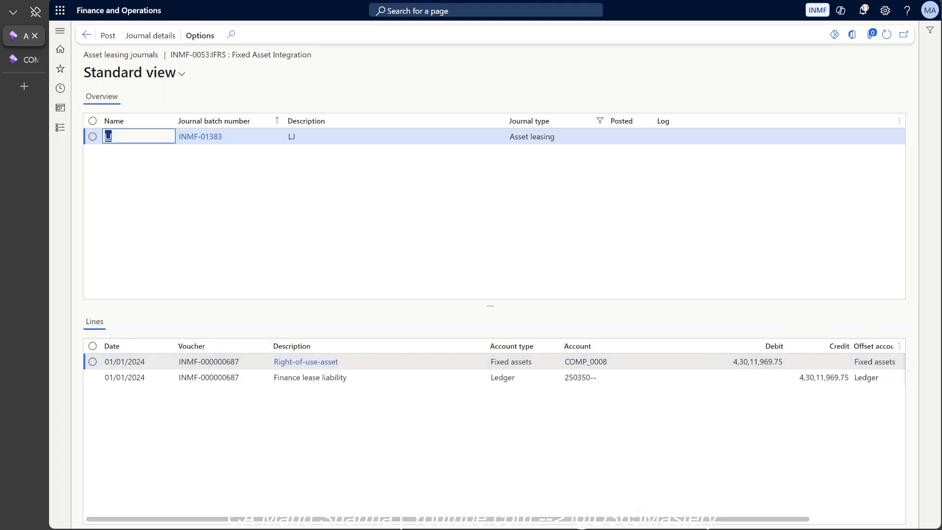
pyautogui.click(566, 362)
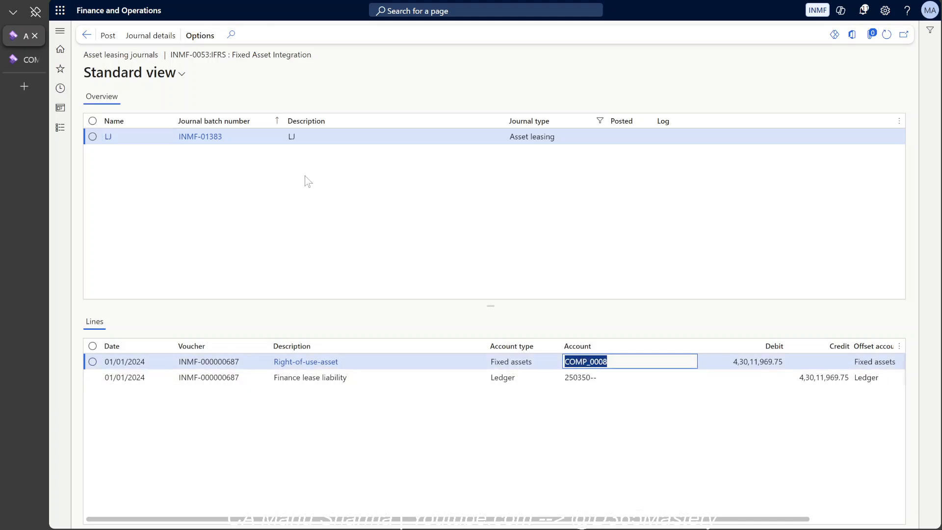
pyautogui.click(107, 37)
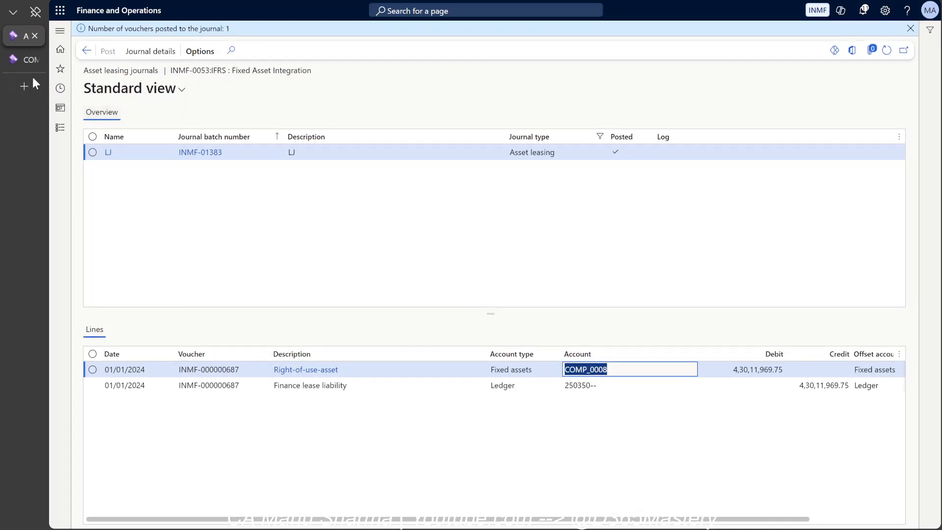
# - Reload the balances of fixed asset COMP_0008 and open the transactions behind its acquisition amount
pyautogui.click(20, 61)
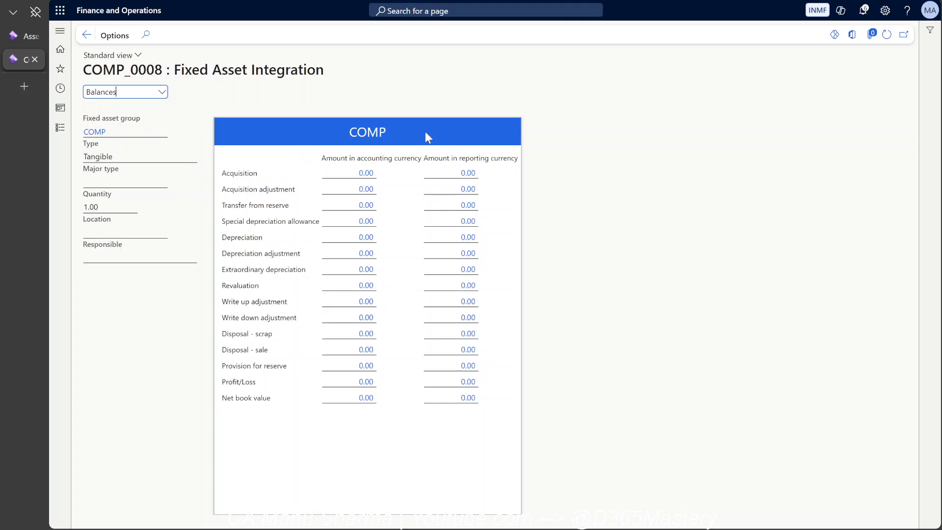
pyautogui.click(86, 35)
pyautogui.click(277, 36)
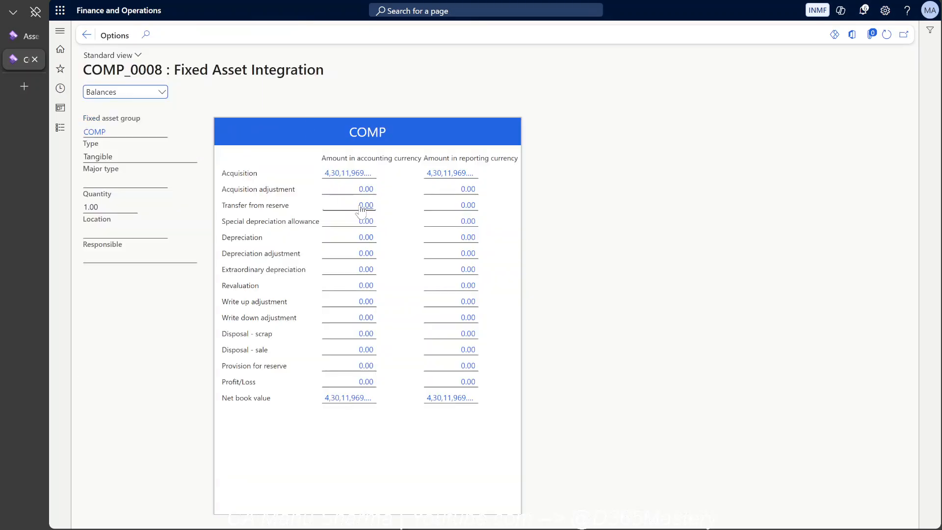
pyautogui.click(347, 174)
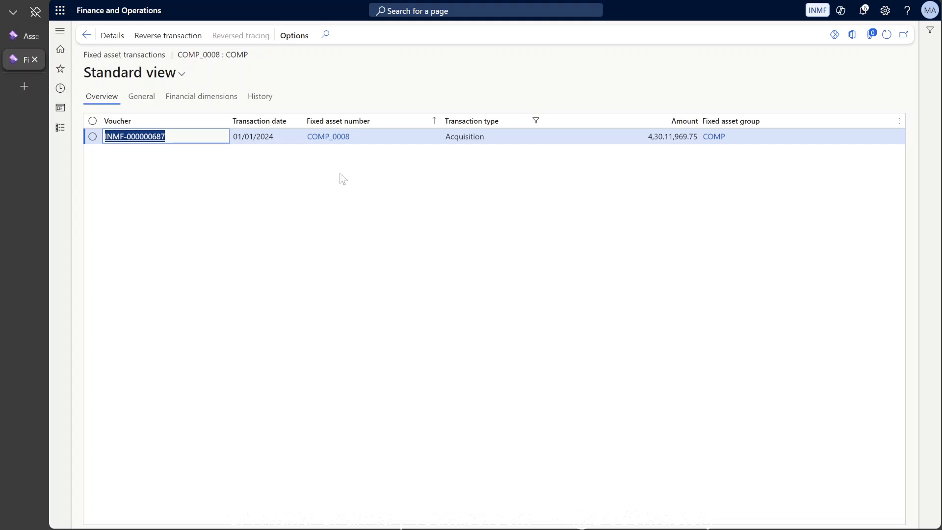
# - Open the acquisition transaction's voucher and examine its account names, descriptions and amounts in transaction currency
pyautogui.click(117, 36)
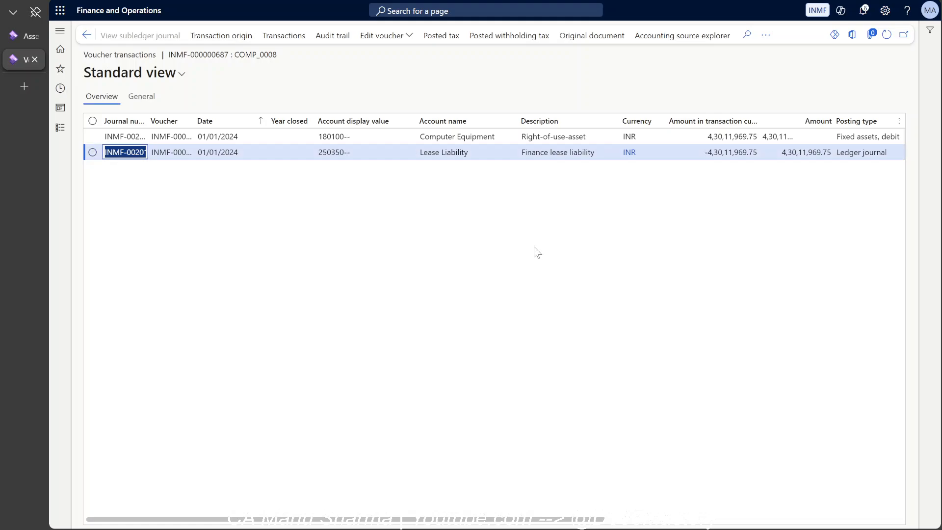
pyautogui.hscroll(3, 534, 247)
pyautogui.hscroll(1, 534, 251)
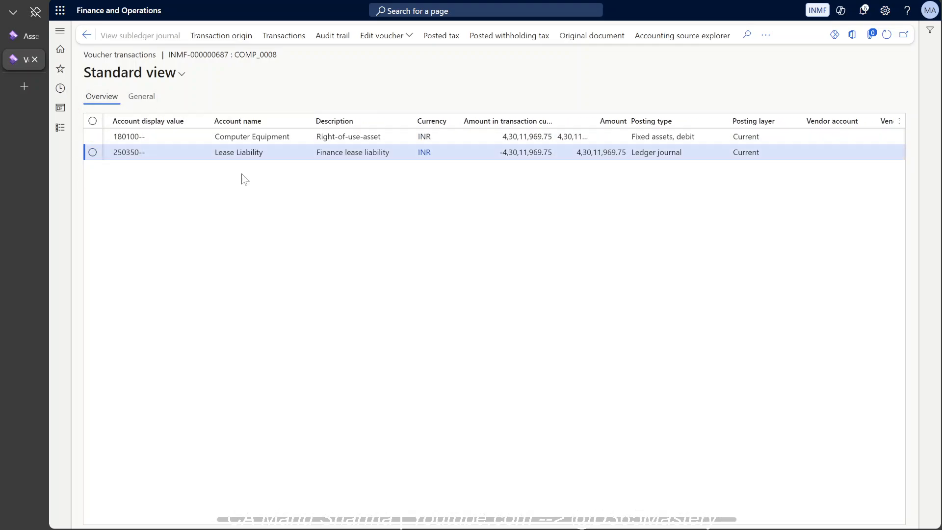
pyautogui.moveTo(224, 137)
pyautogui.mouseDown()
pyautogui.moveTo(279, 137)
pyautogui.moveTo(231, 152)
pyautogui.moveTo(290, 136)
pyautogui.moveTo(215, 136)
pyautogui.mouseUp()
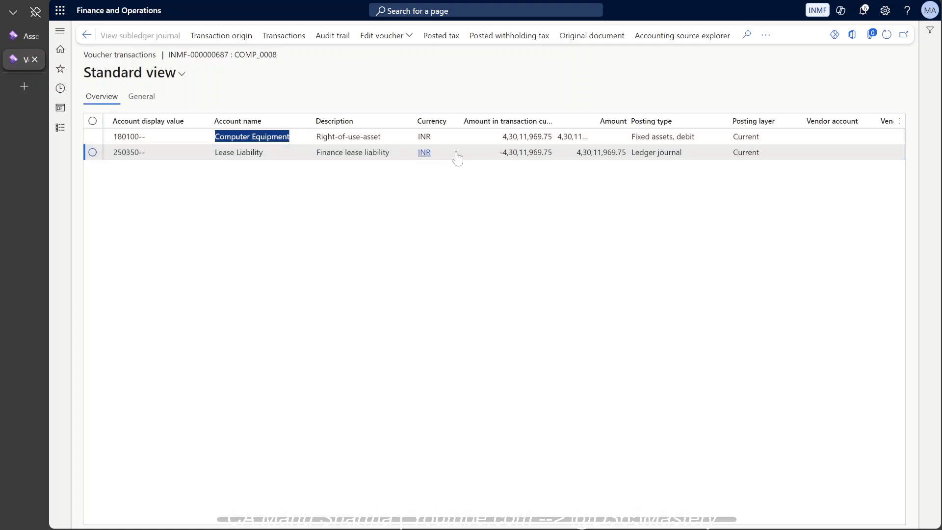
pyautogui.click(529, 137)
pyautogui.moveTo(317, 137); pyautogui.dragTo(364, 136)
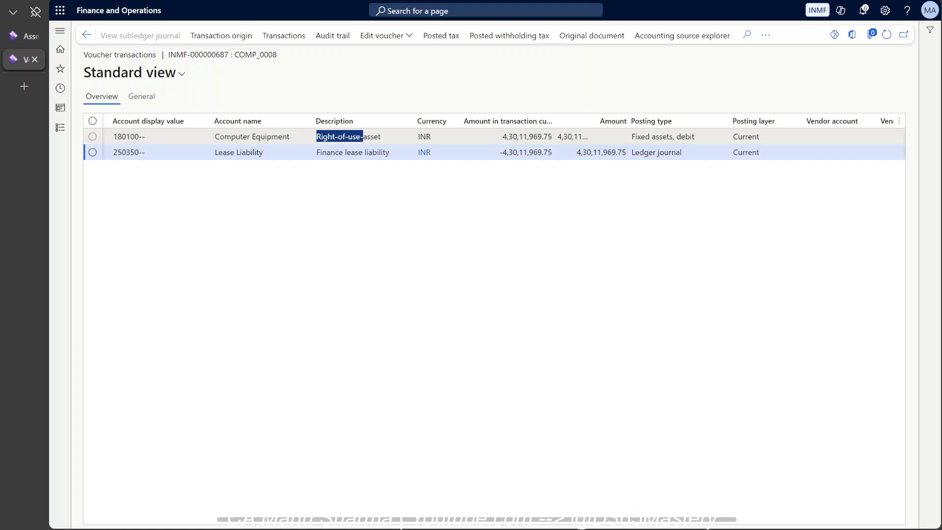
pyautogui.moveTo(554, 121); pyautogui.dragTo(538, 137)
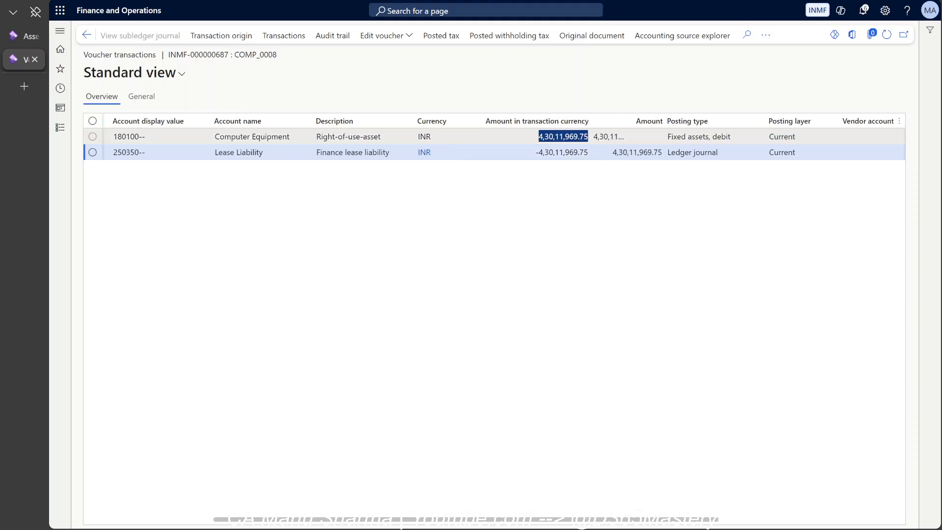
# - Compare the voucher's lease liability amount with the first beginning balance in the Excel liability amortization schedule
pyautogui.hotkey('alt', 'Tab')
pyautogui.press('Tab')
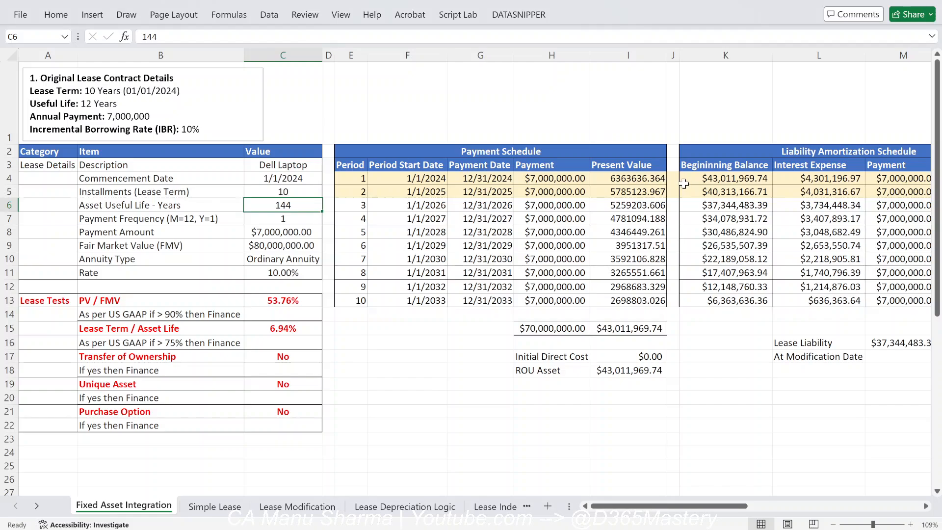
pyautogui.click(740, 181)
pyautogui.hotkey('alt', 'Tab')
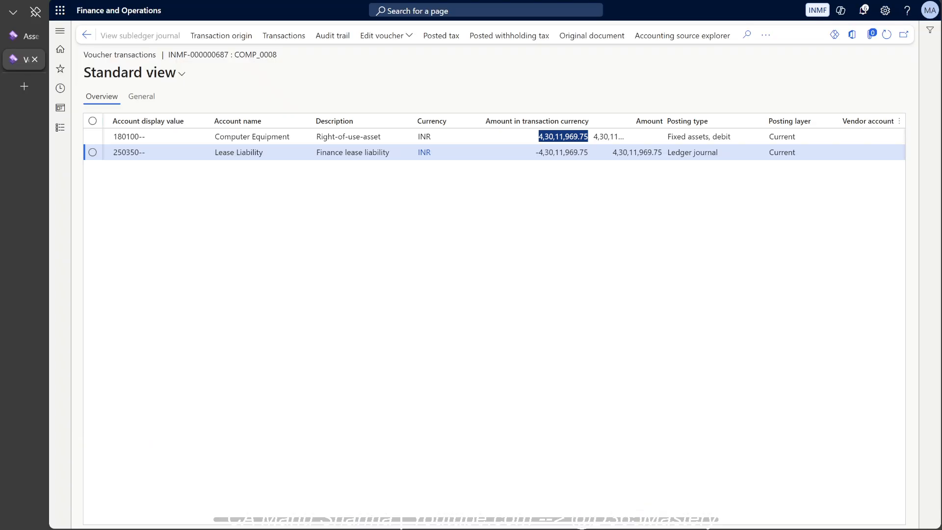
pyautogui.click(531, 151)
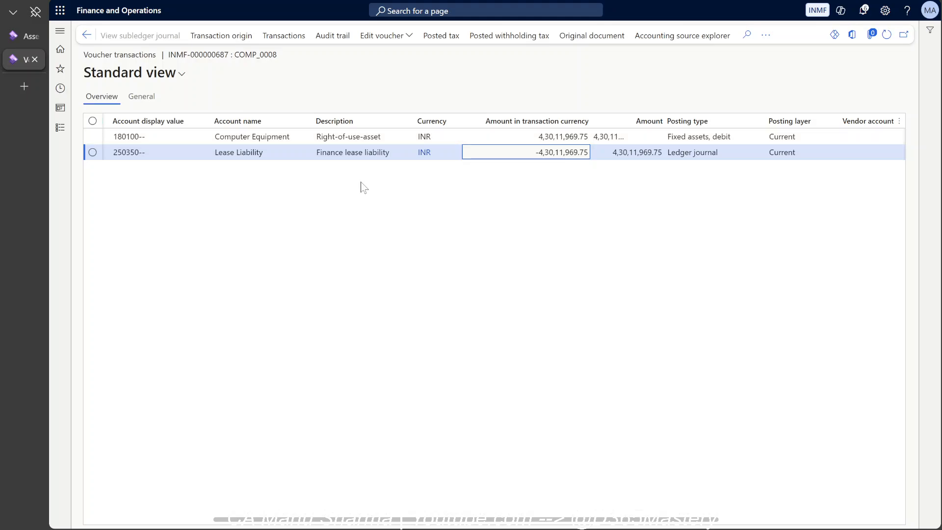
# - Return to fixed asset COMP_0008, open its books and check the acquisition date and acquisition price of the COMP book
pyautogui.click(86, 35)
pyautogui.click(86, 36)
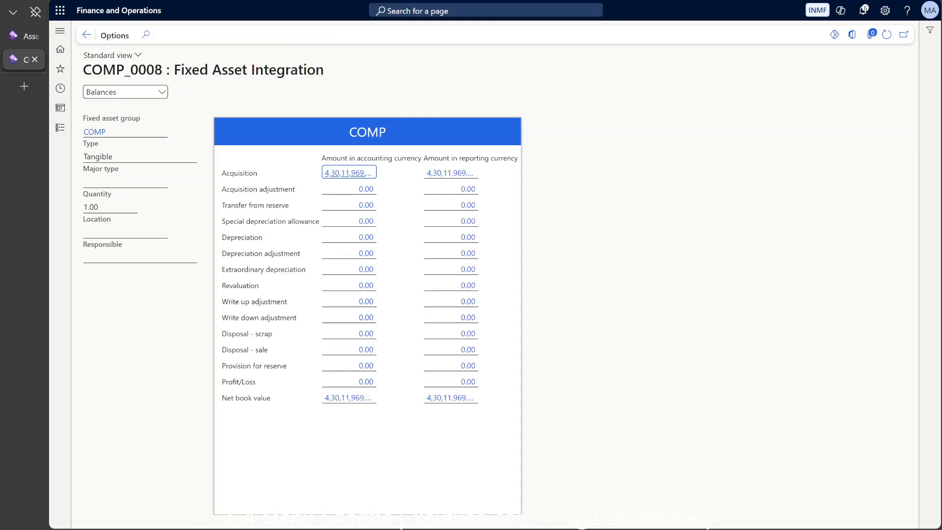
pyautogui.click(87, 35)
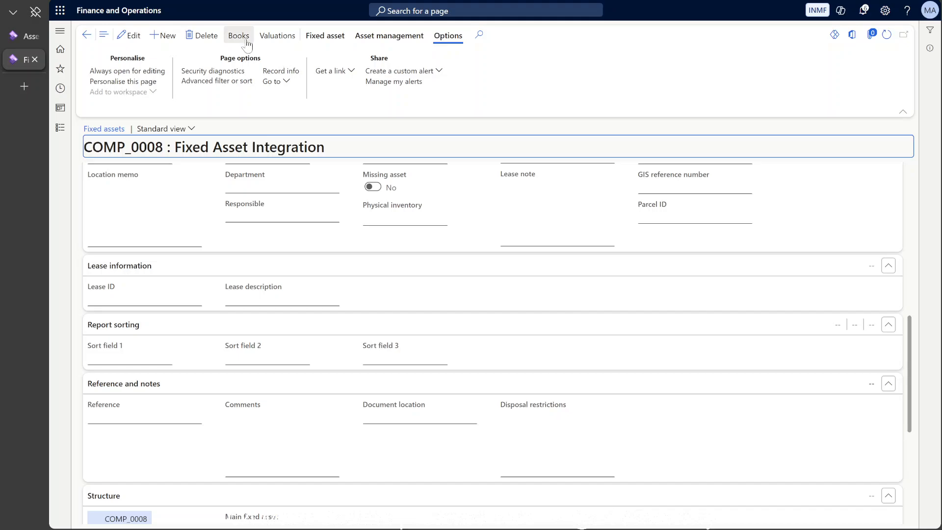
pyautogui.click(247, 44)
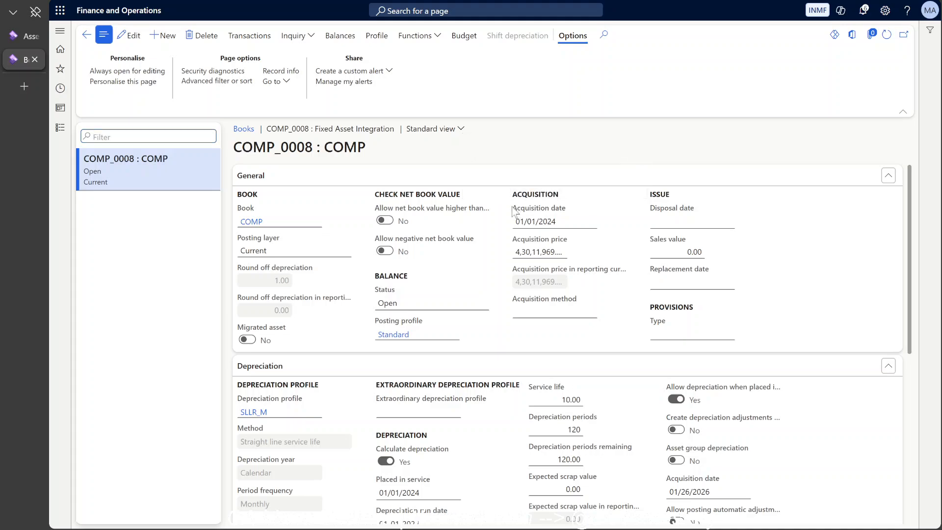
pyautogui.moveTo(513, 211); pyautogui.dragTo(564, 212)
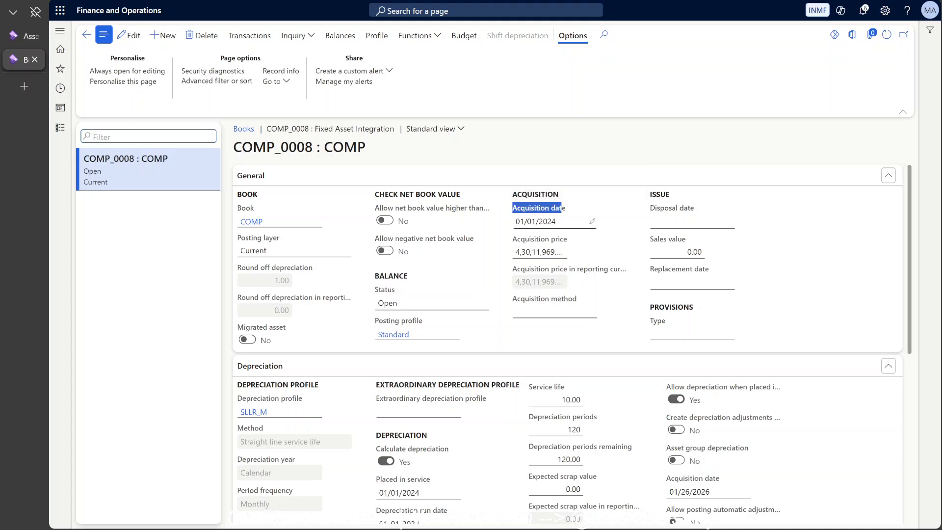
pyautogui.moveTo(524, 241); pyautogui.dragTo(568, 241)
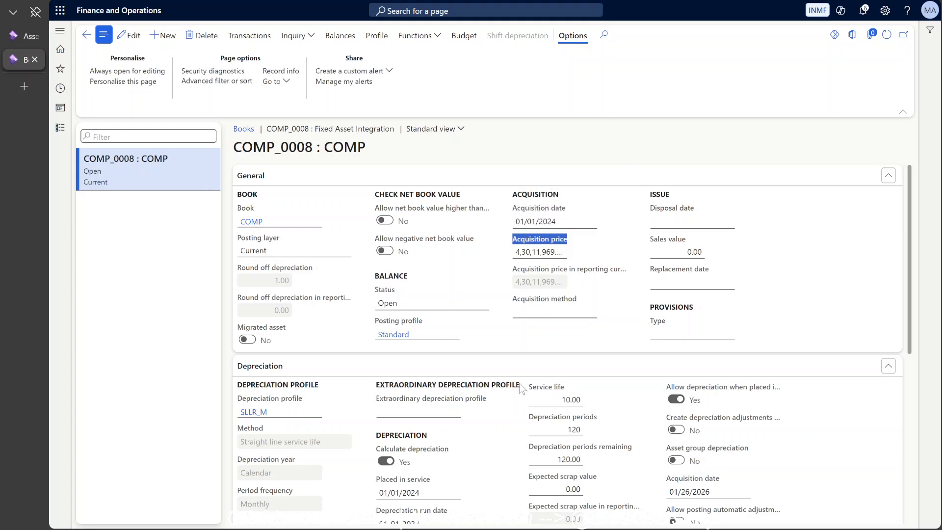
# - Examine the COMP book's depreciation details, including placed-in-service date, depreciation run date, service life and depreciation periods
pyautogui.scroll(-3, 523, 389)
pyautogui.scroll(-1, 522, 389)
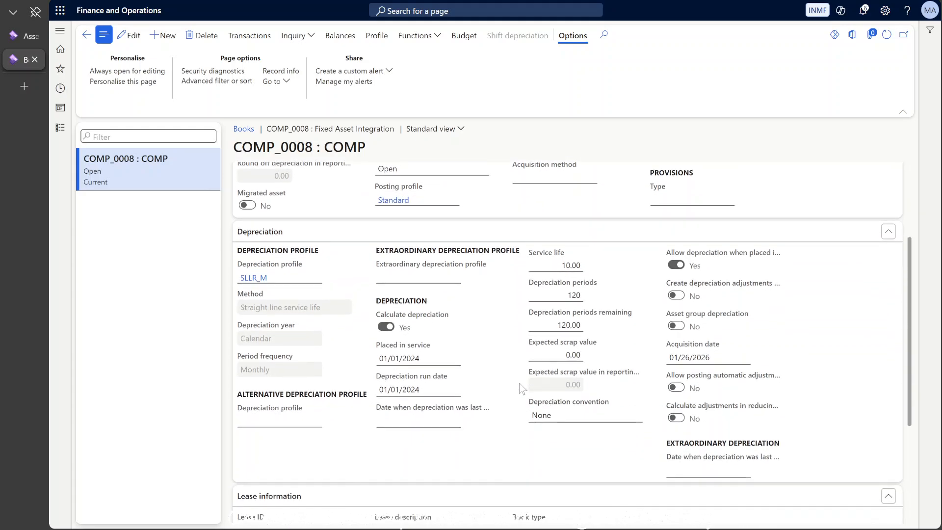
pyautogui.moveTo(381, 345); pyautogui.dragTo(422, 376)
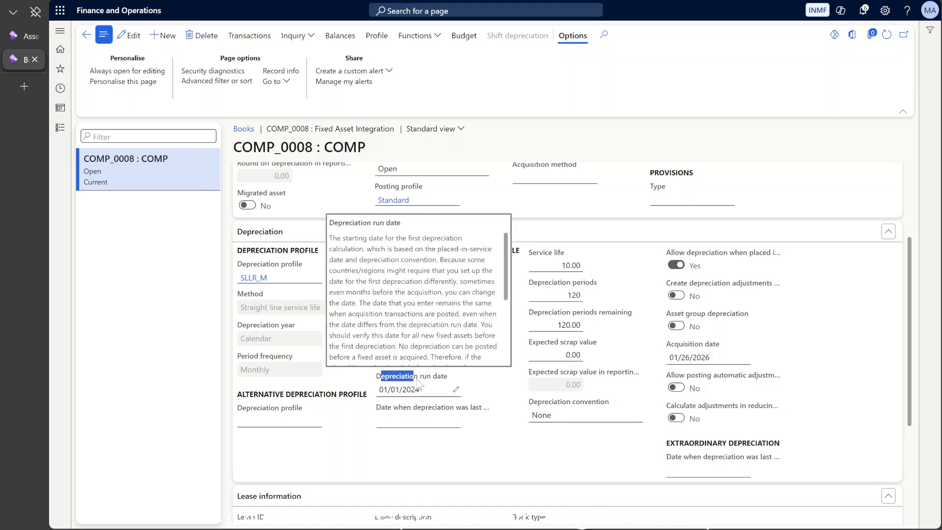
pyautogui.click(555, 264)
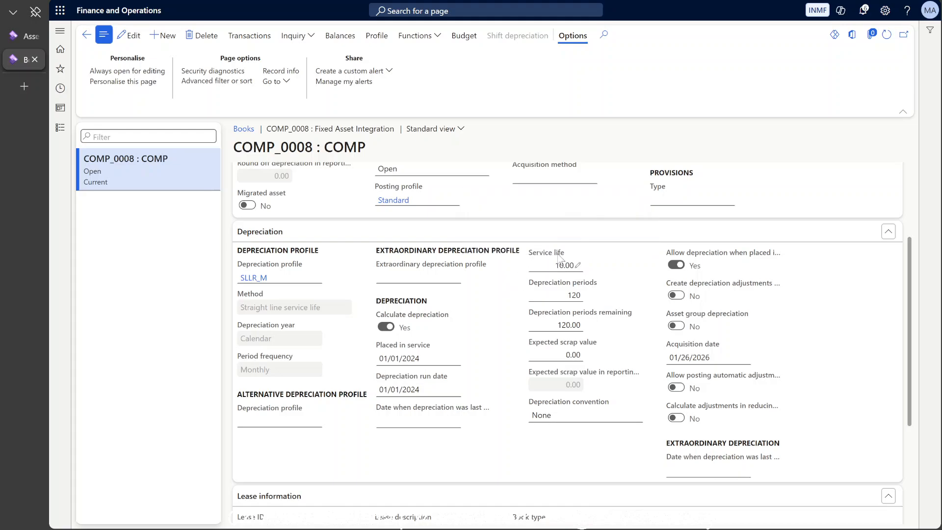
pyautogui.moveTo(545, 258)
pyautogui.moveTo(532, 252); pyautogui.dragTo(559, 254)
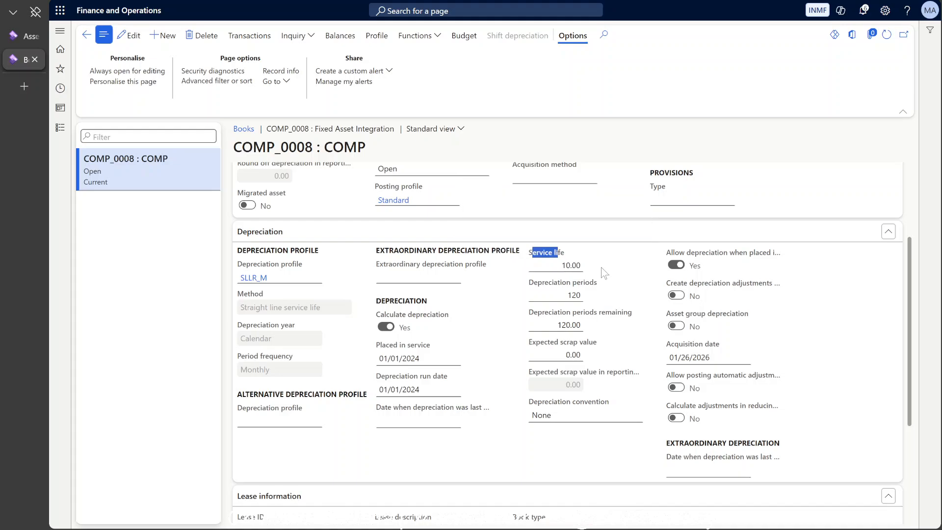
pyautogui.moveTo(534, 283); pyautogui.dragTo(593, 287)
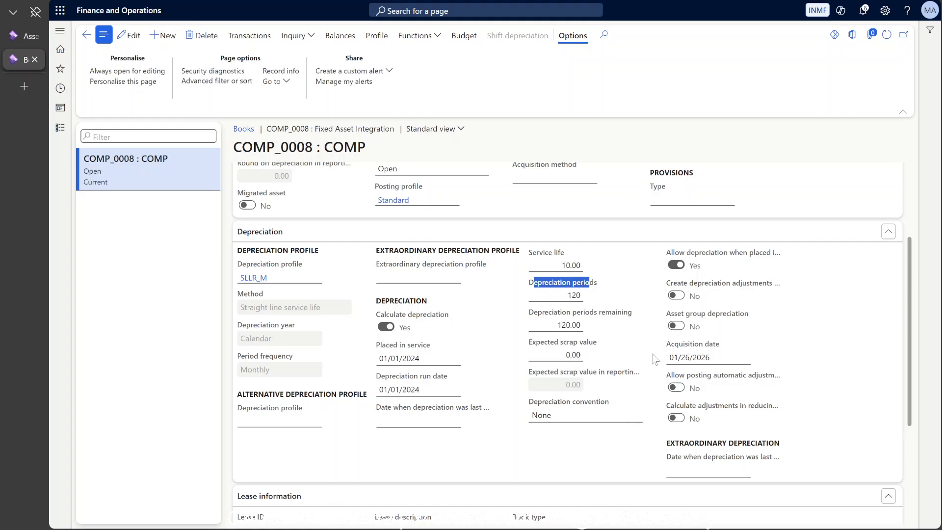
# - Check the lease information on the fixed asset book and open the setup of its IFRS book type
pyautogui.scroll(-3, 642, 378)
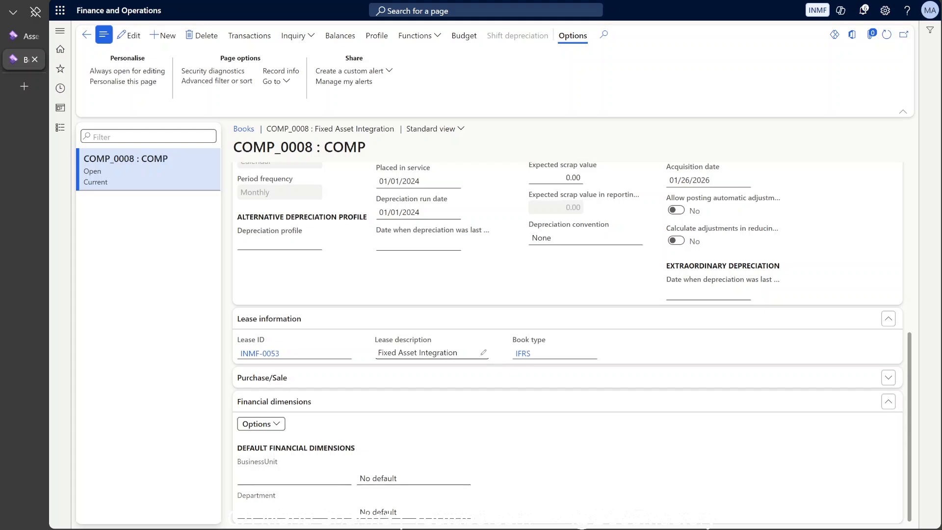
pyautogui.moveTo(529, 359)
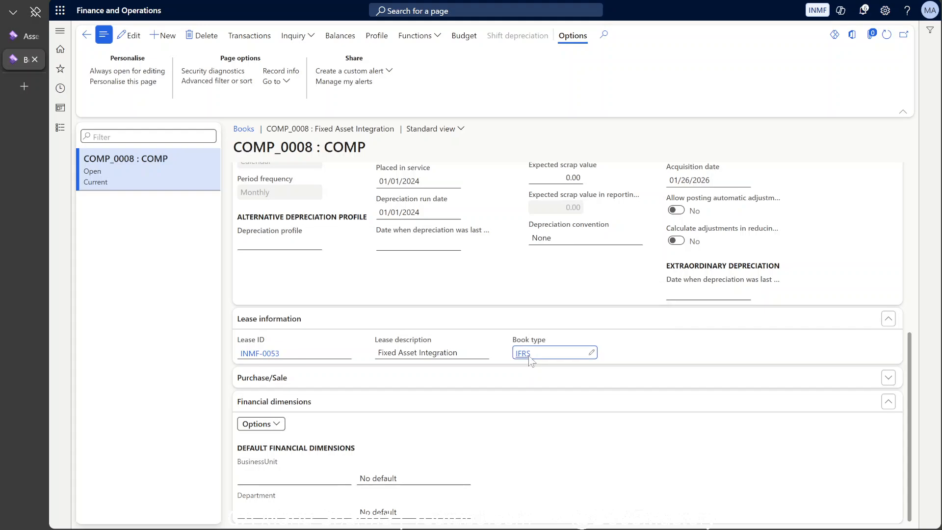
pyautogui.click(524, 354)
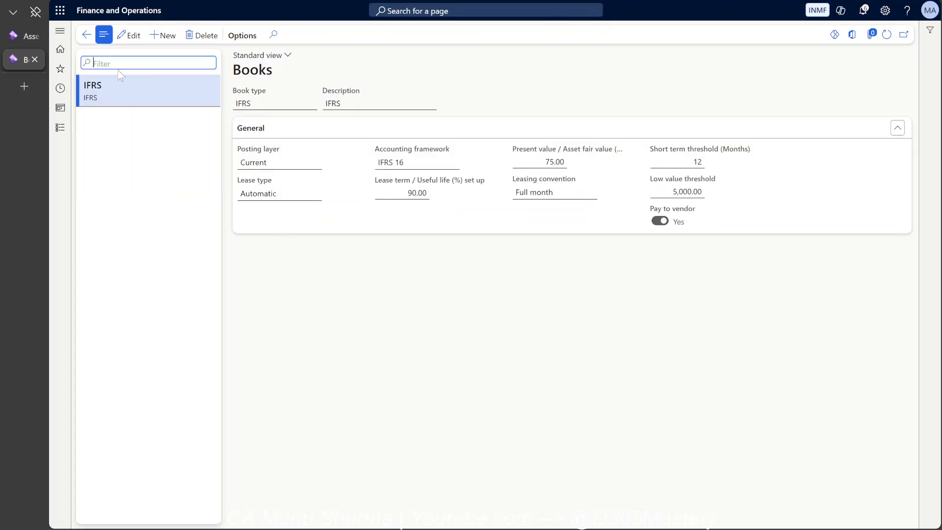
pyautogui.click(87, 35)
# - Return to lease book INMF-0053:IFRS and inspect the setup of the fixed asset book linked to it
pyautogui.click(22, 39)
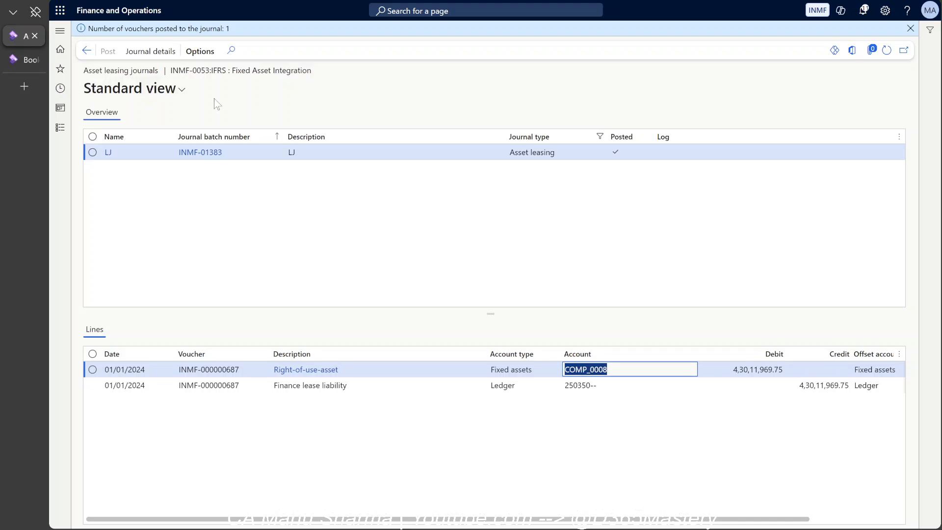
pyautogui.click(87, 51)
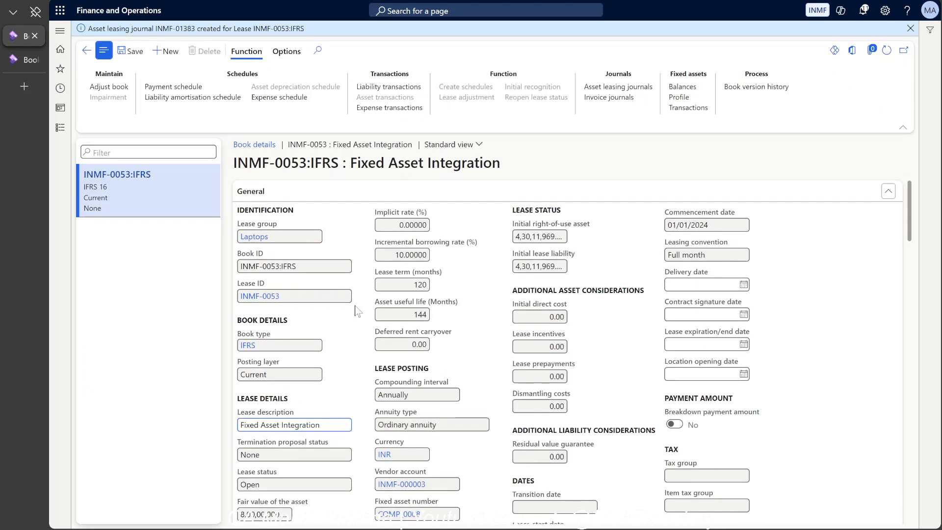
pyautogui.scroll(-5, 357, 311)
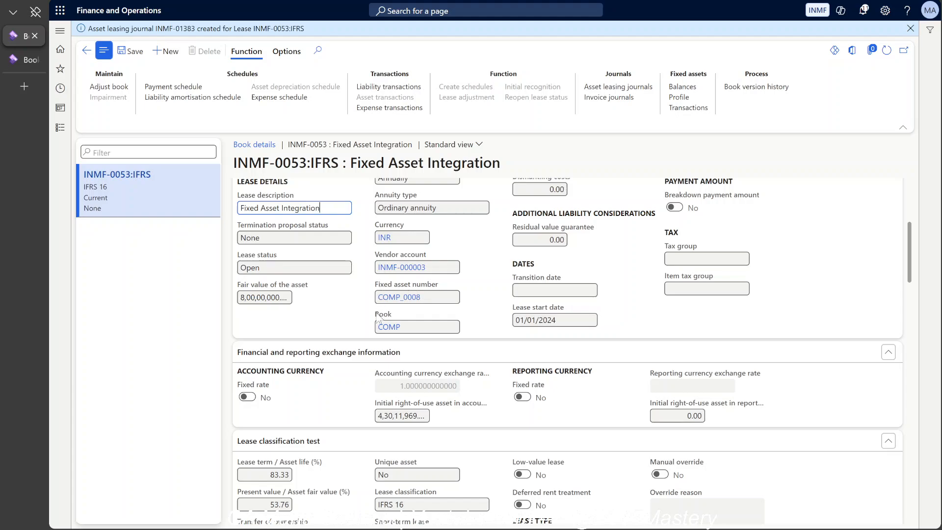
pyautogui.moveTo(373, 314); pyautogui.dragTo(398, 315)
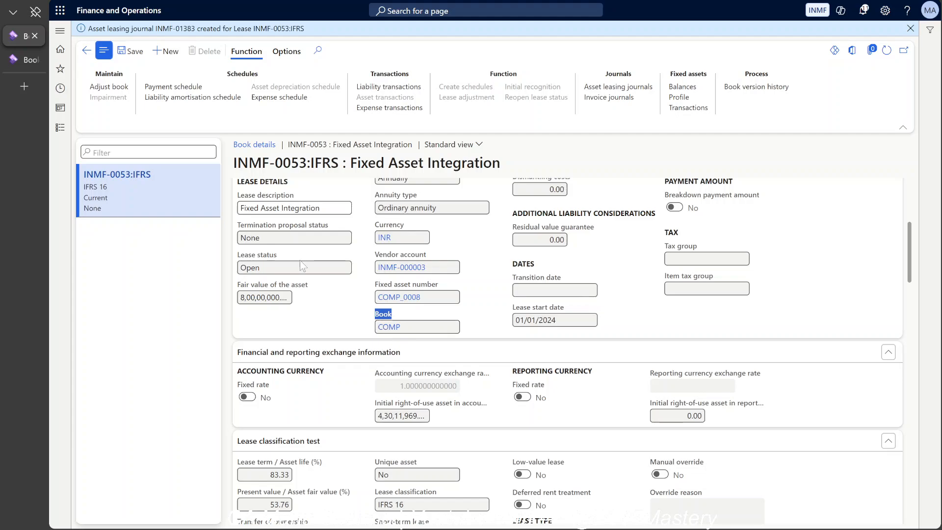
pyautogui.click(389, 328)
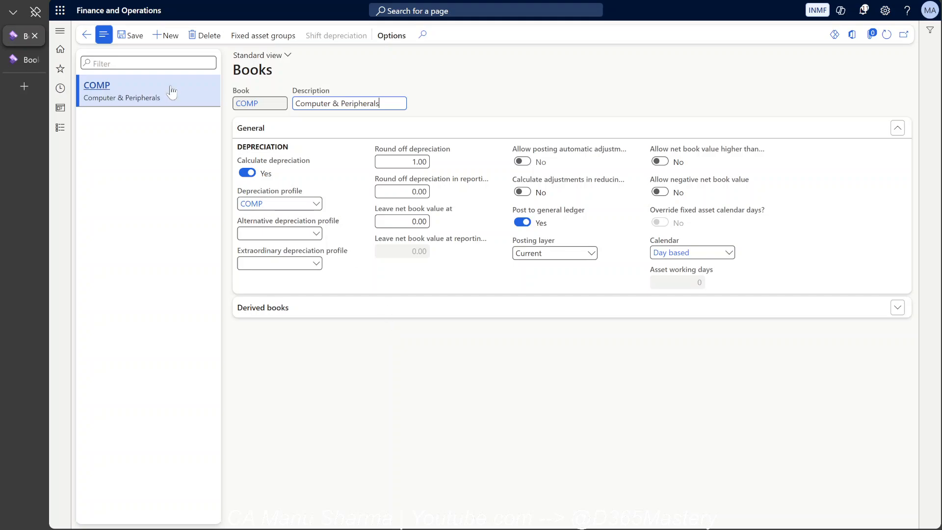
pyautogui.click(87, 35)
# - Compare the default financial dimensions on the COMP_0008 book with those on lease INMF-0053, and reopen the lease's books
pyautogui.click(87, 35)
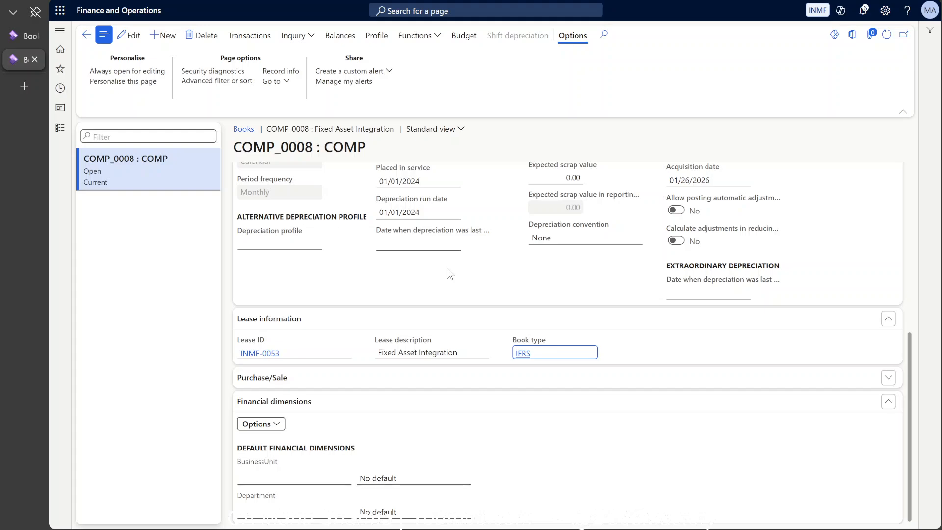
pyautogui.click(243, 410)
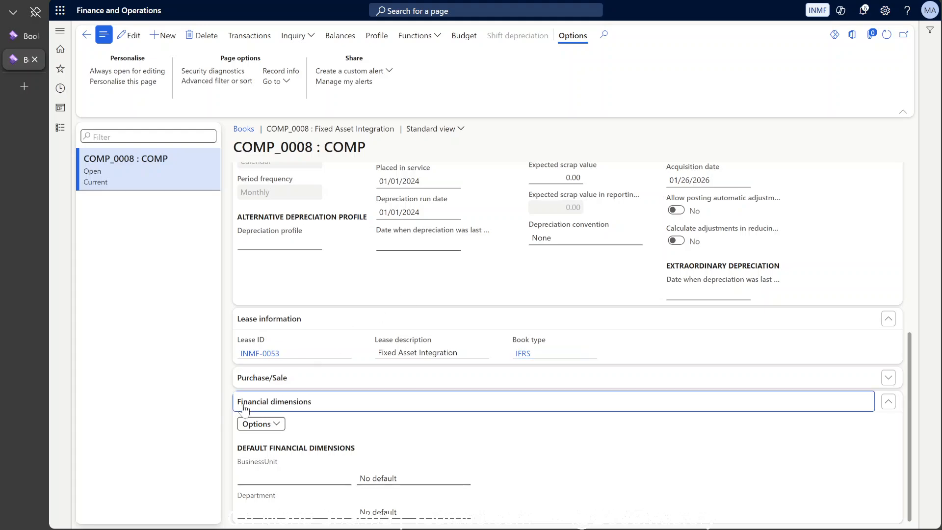
pyautogui.click(344, 509)
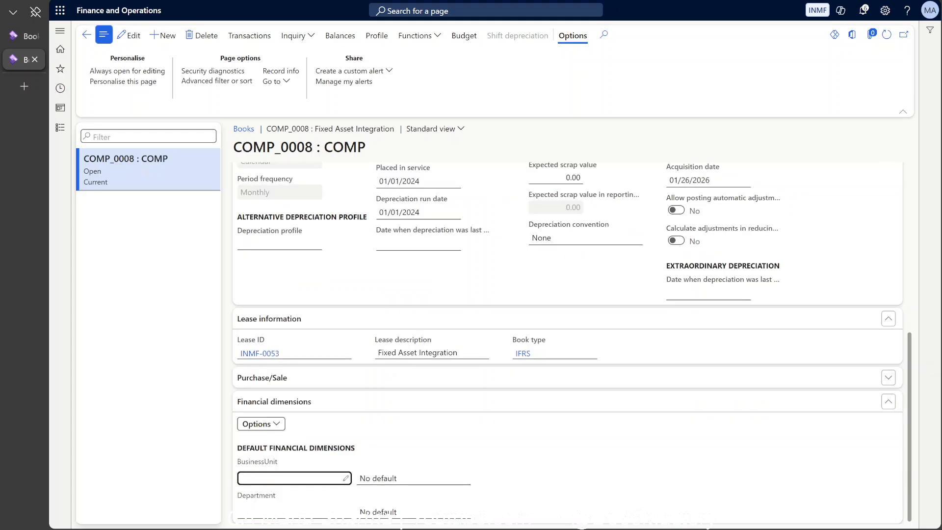
pyautogui.click(20, 36)
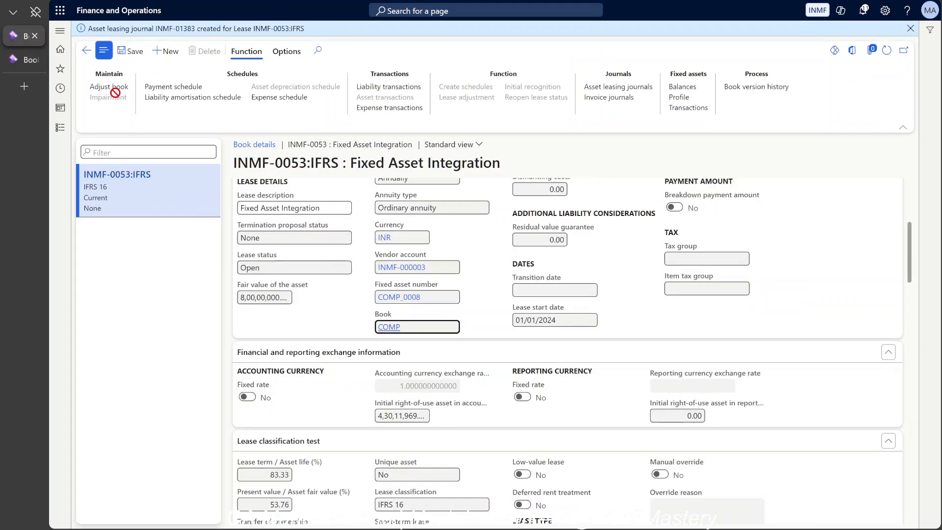
pyautogui.click(87, 51)
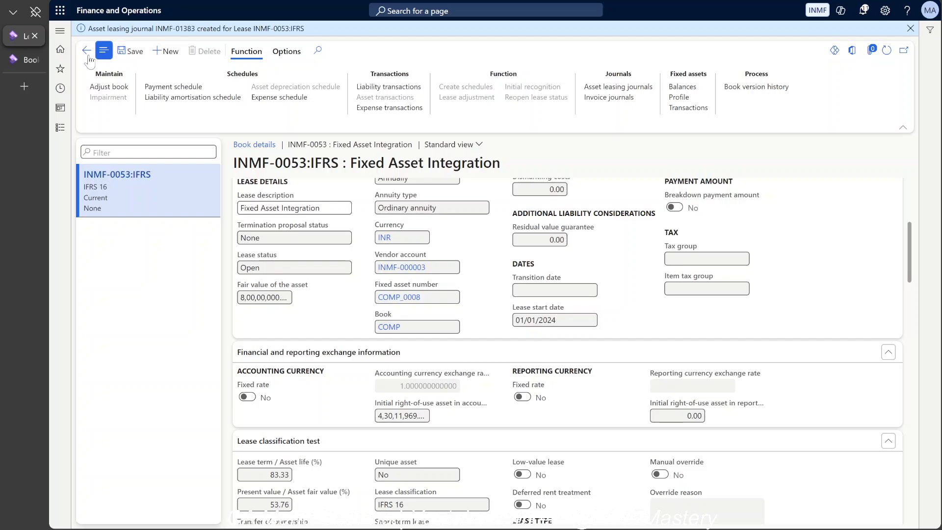
pyautogui.scroll(-10, 211, 446)
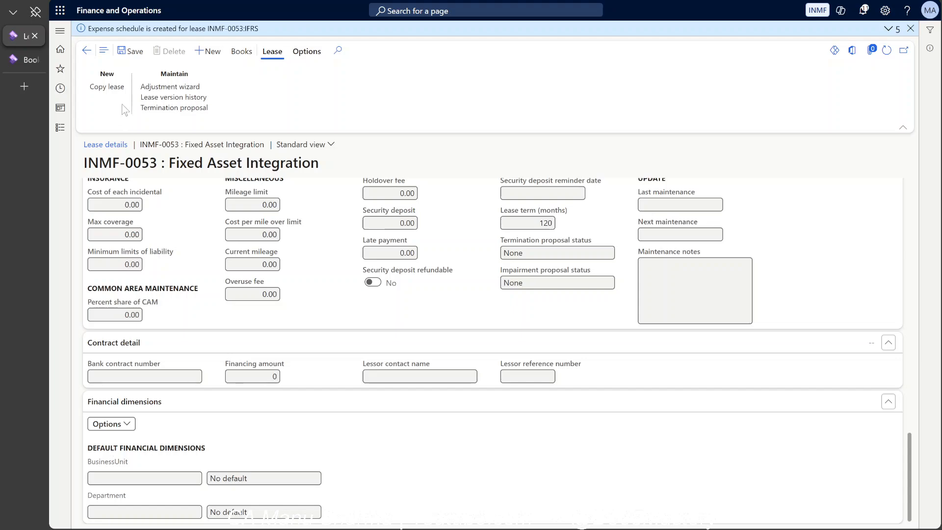
pyautogui.click(241, 51)
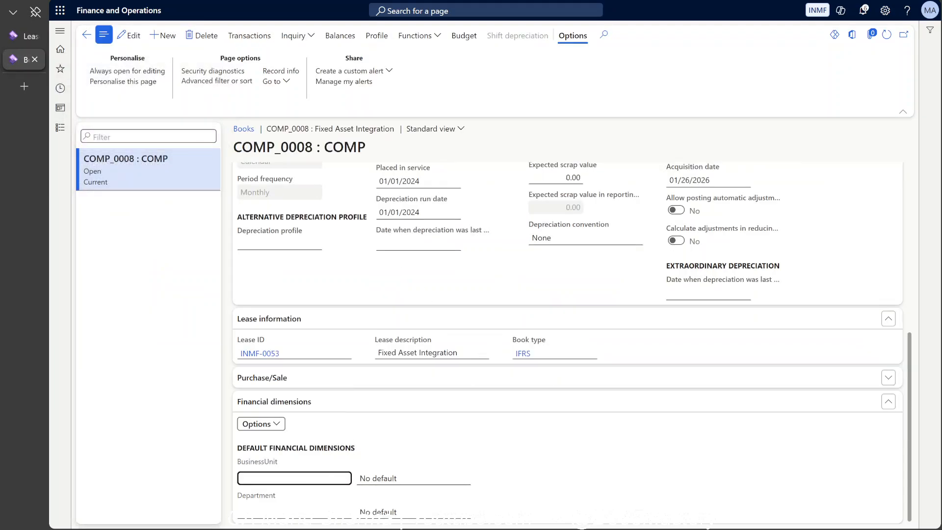
# - Switch the COMP_0008 book to edit mode and review its depreciation and acquisition fields
pyautogui.click(129, 35)
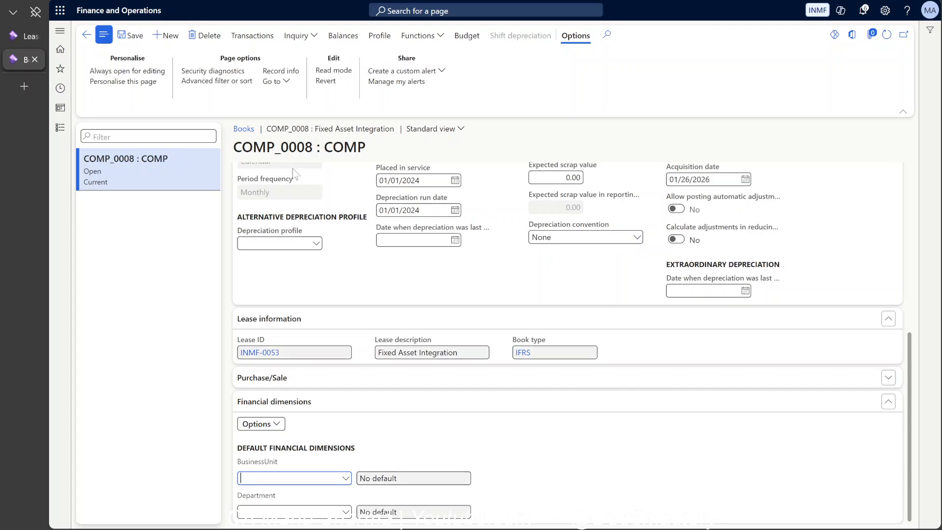
pyautogui.scroll(4, 584, 307)
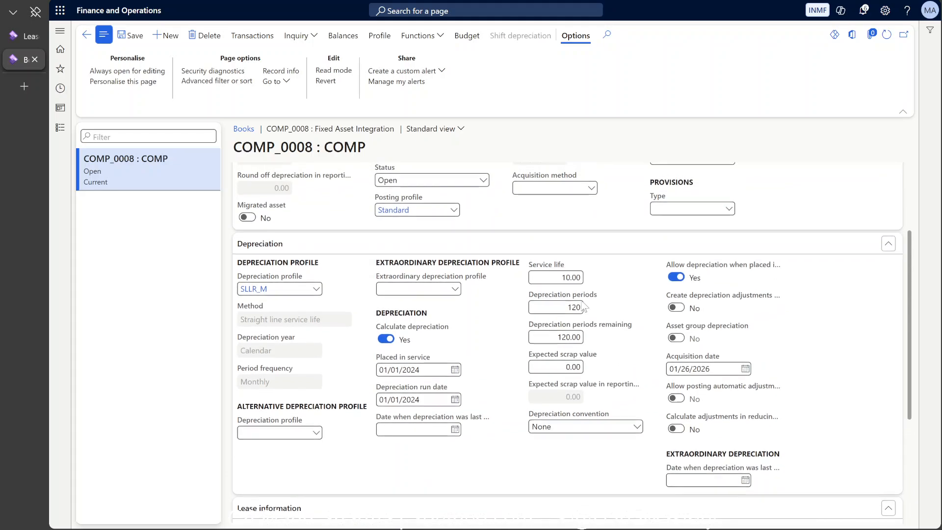
pyautogui.scroll(3, 584, 307)
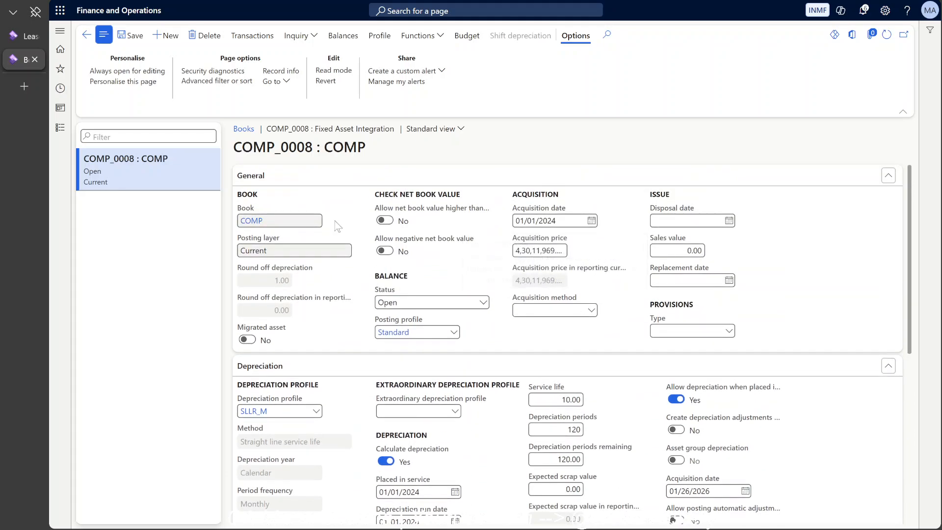
pyautogui.click(86, 35)
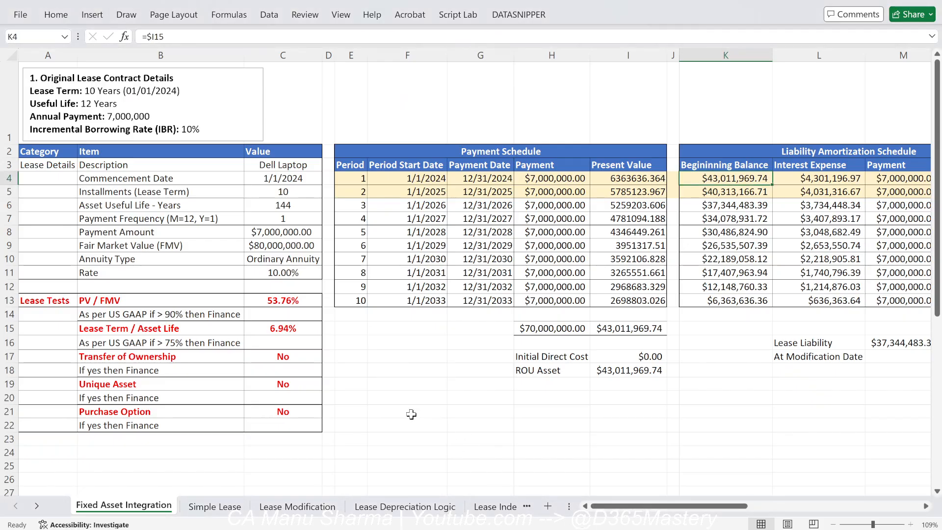
# - Switch to the Excel sheet and add note 1, "Asset Acquisition", in cells F21 and G21
pyautogui.click(411, 415)
pyautogui.write('1.')
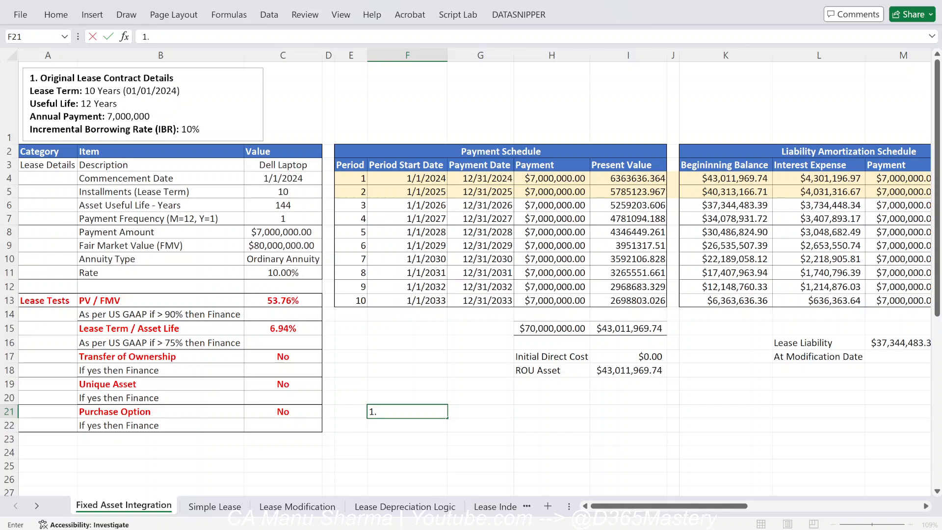
pyautogui.press('Tab')
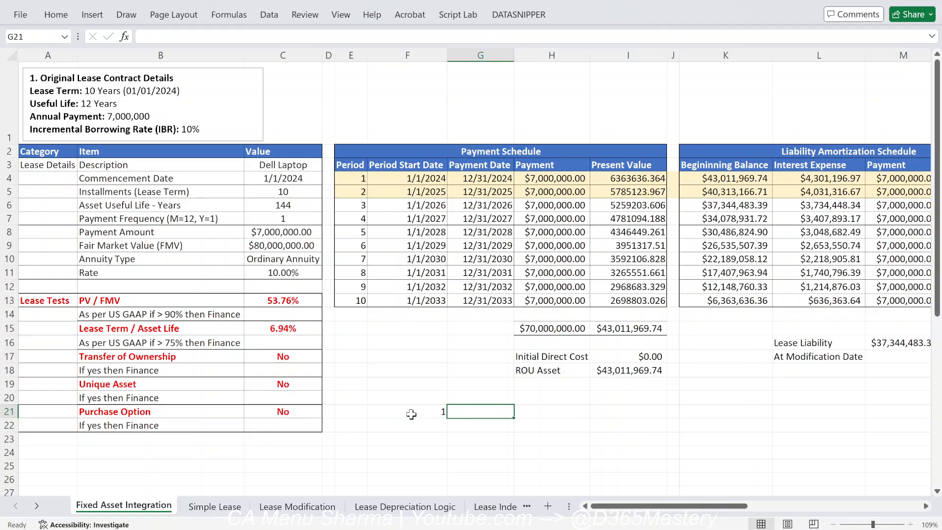
pyautogui.write('Asset')
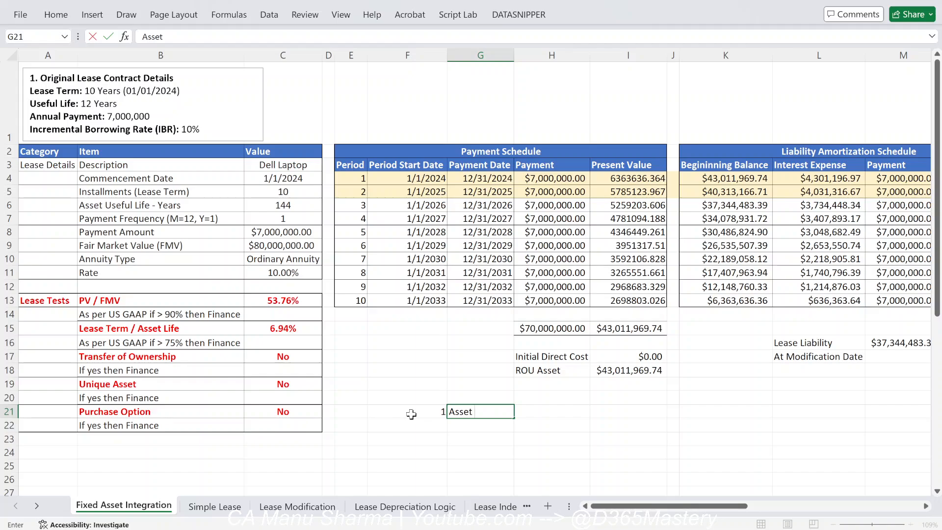
pyautogui.write(' Acquisition')
pyautogui.press('Return')
# - Add note 2 in row 22: "Books have one to one relation and details will defaulted to FA module."
pyautogui.press('Left')
pyautogui.write('2')
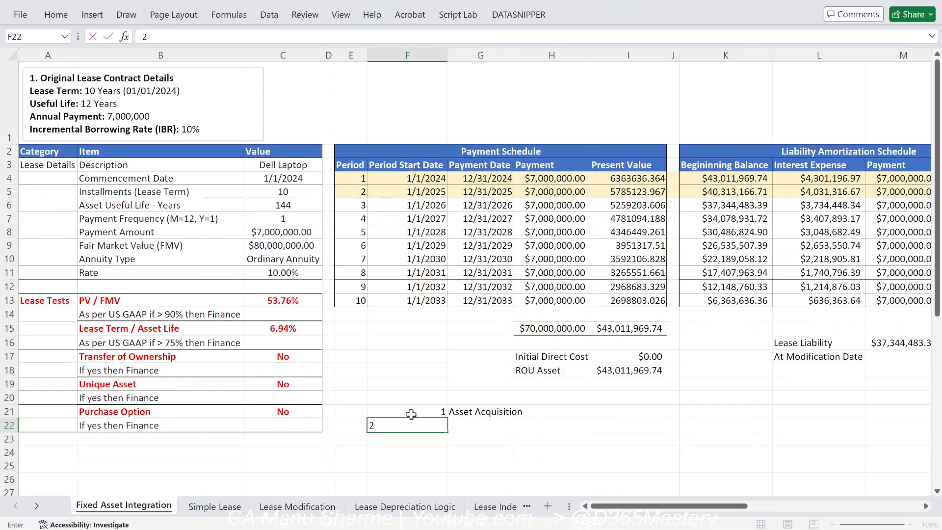
pyautogui.press('Tab')
pyautogui.write('Bo')
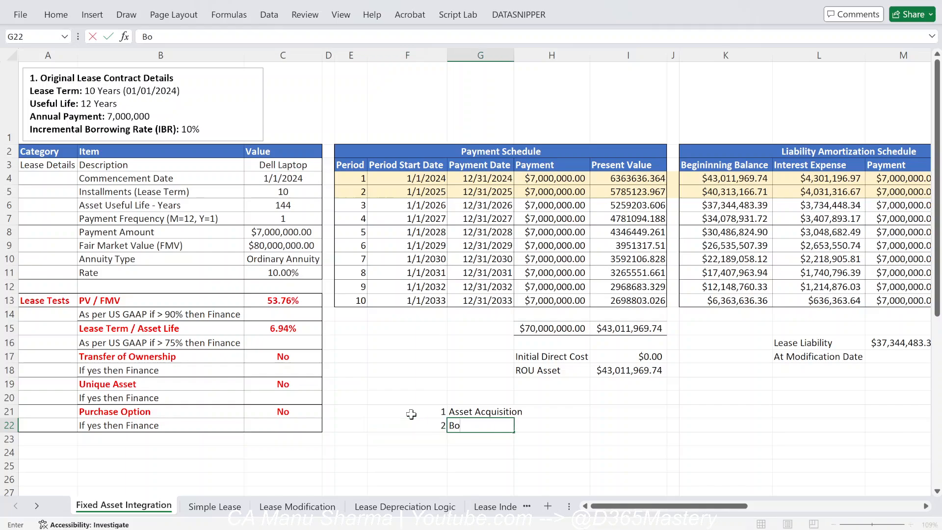
pyautogui.write('oks have one to one relation')
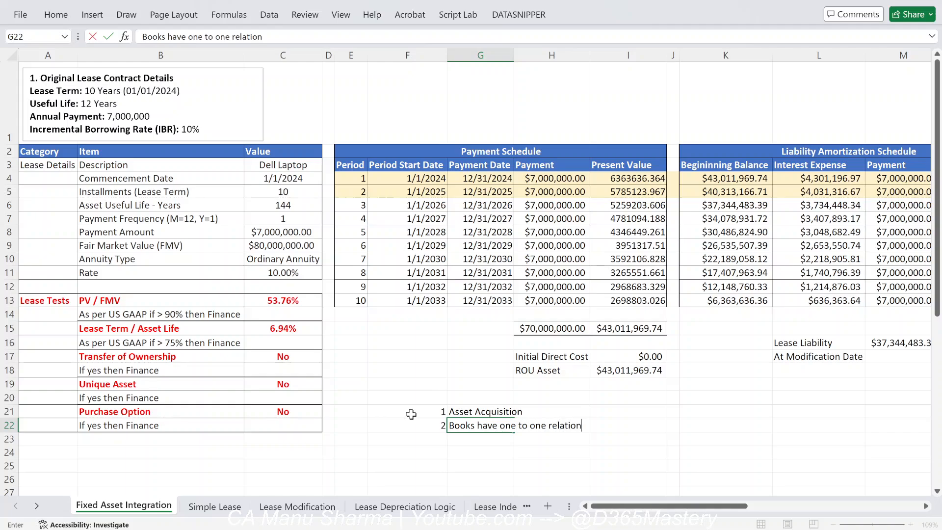
pyautogui.write(' and details will')
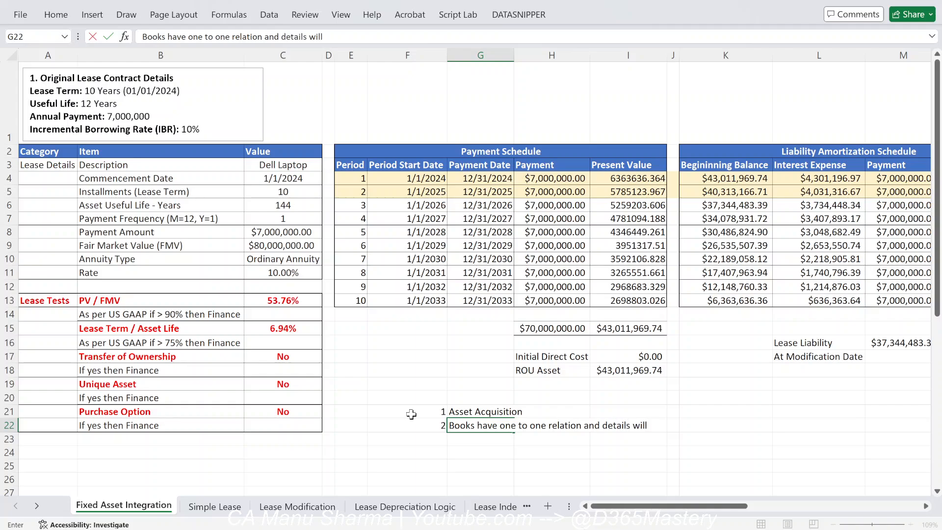
pyautogui.write(' defaulted')
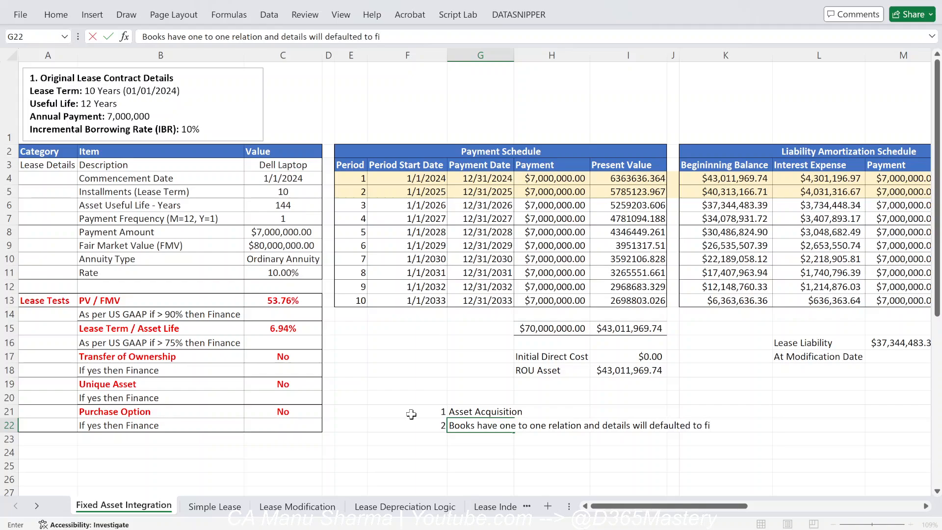
pyautogui.write(' to FA mdu')
pyautogui.press('BackSpace')
pyautogui.press('BackSpace')
pyautogui.write('odule.')
pyautogui.press('Return')
# - Enter the number 3 in cell F23 for the third note
pyautogui.press('Left')
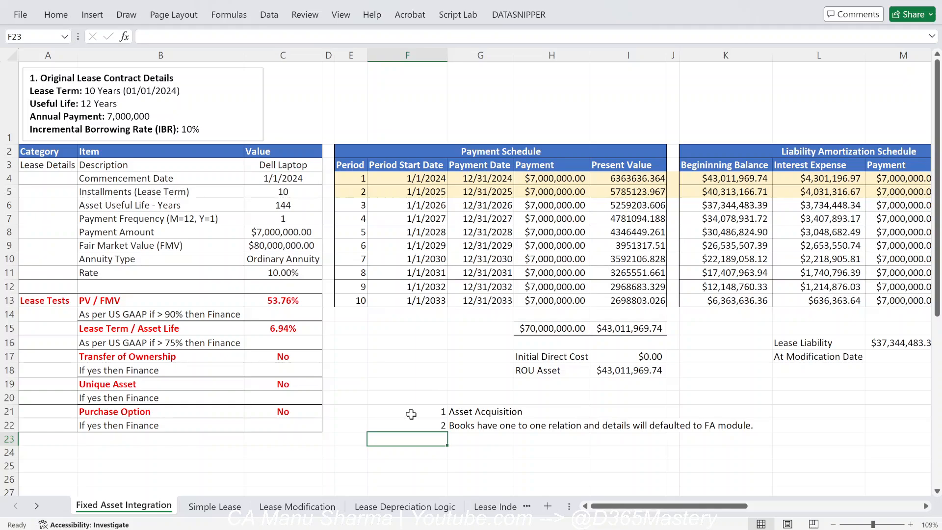
pyautogui.write('3')
pyautogui.press('Return')
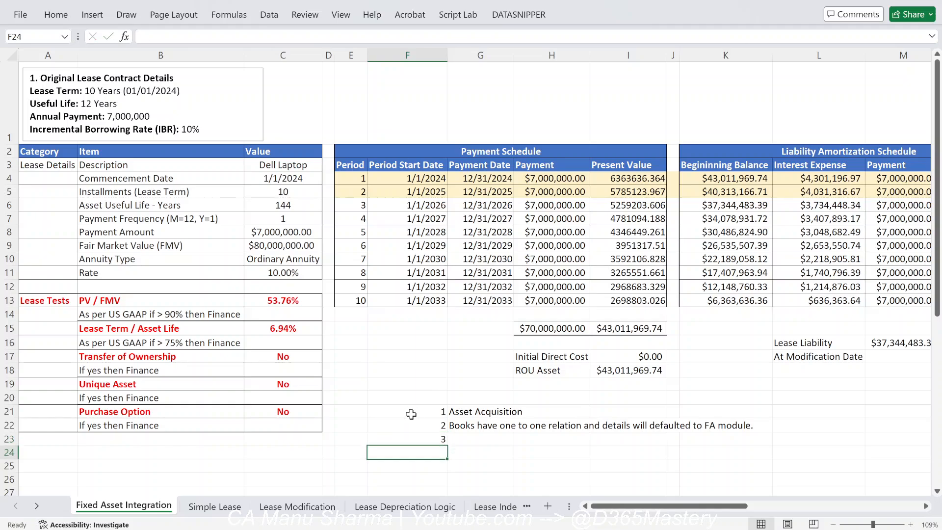
# - Return to lease INMF-0053 in Finance and Operations, open its IFRS book and examine the fixed asset functions available there
pyautogui.hotkey('alt', 'Tab')
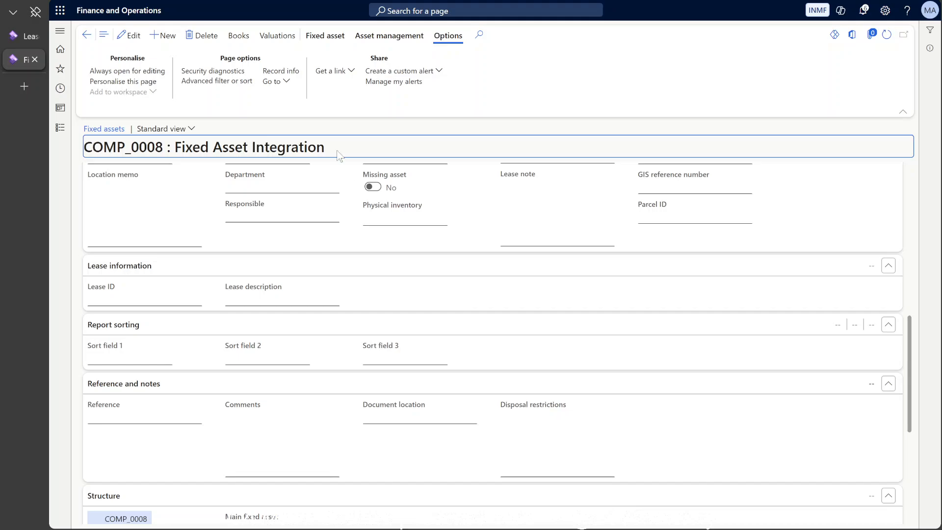
pyautogui.click(11, 37)
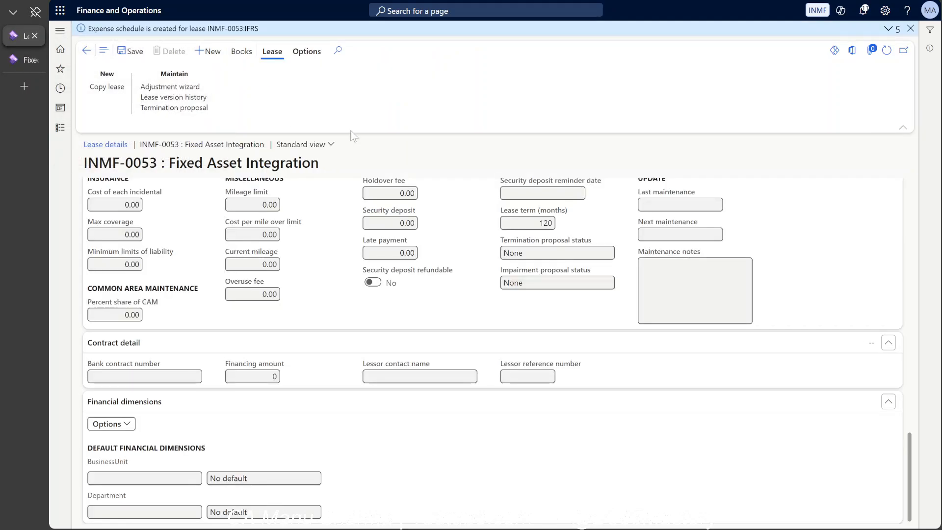
pyautogui.scroll(5, 320, 249)
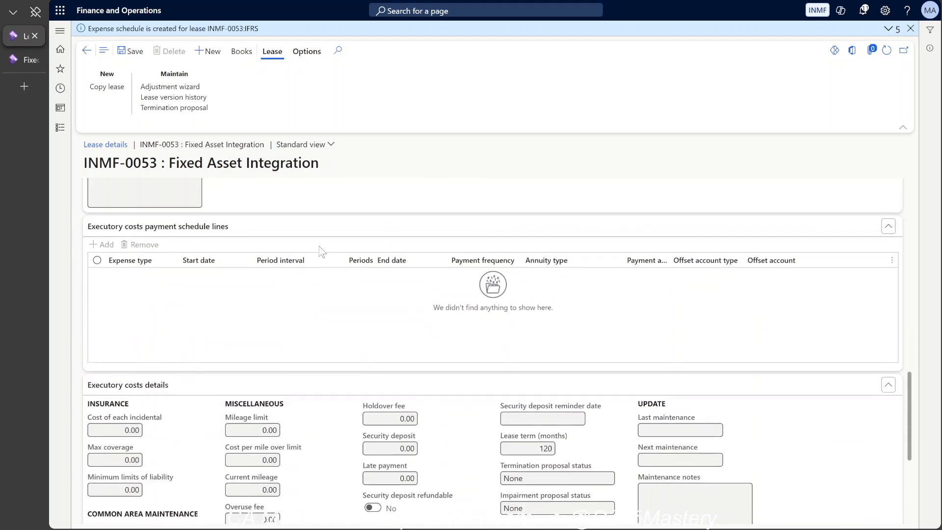
pyautogui.scroll(10, 321, 252)
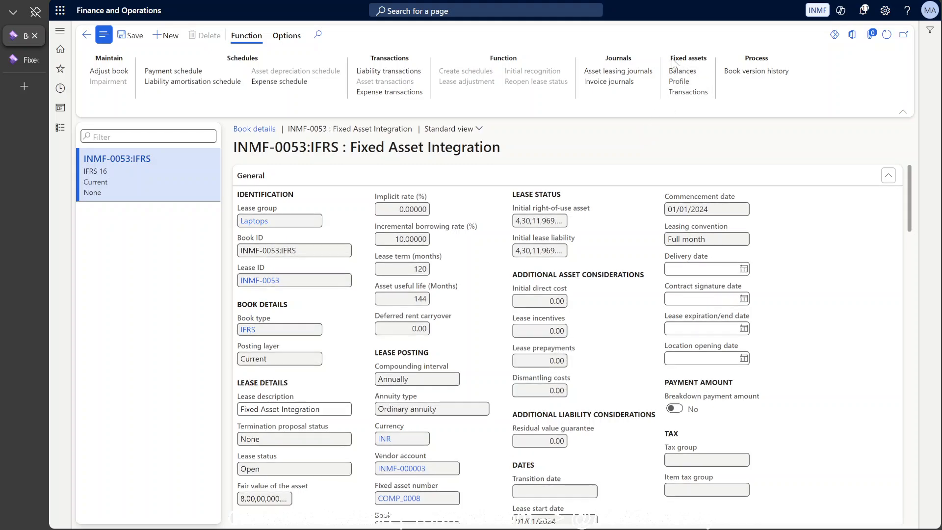
pyautogui.moveTo(671, 61); pyautogui.dragTo(710, 65)
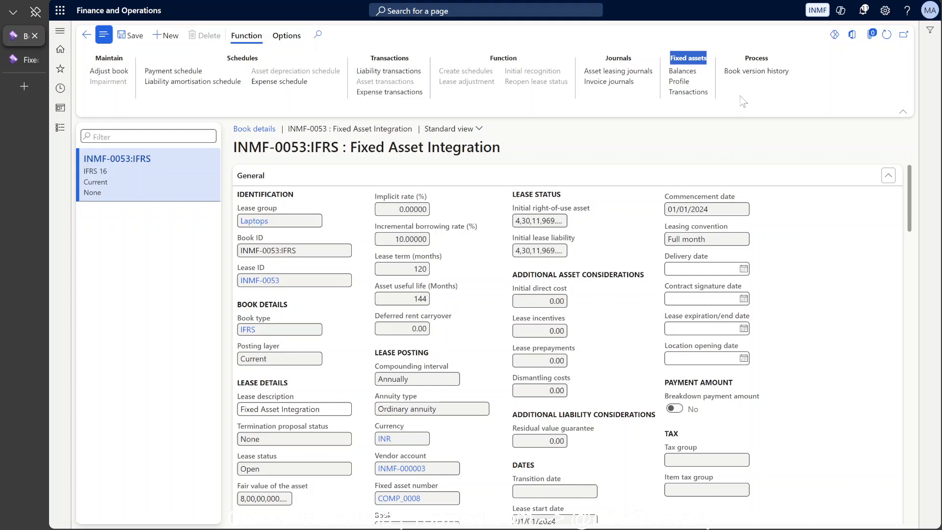
# - Open the books of fixed asset COMP_0008 and compare their inquiry functions with those on lease book INMF-0053:IFRS
pyautogui.click(20, 60)
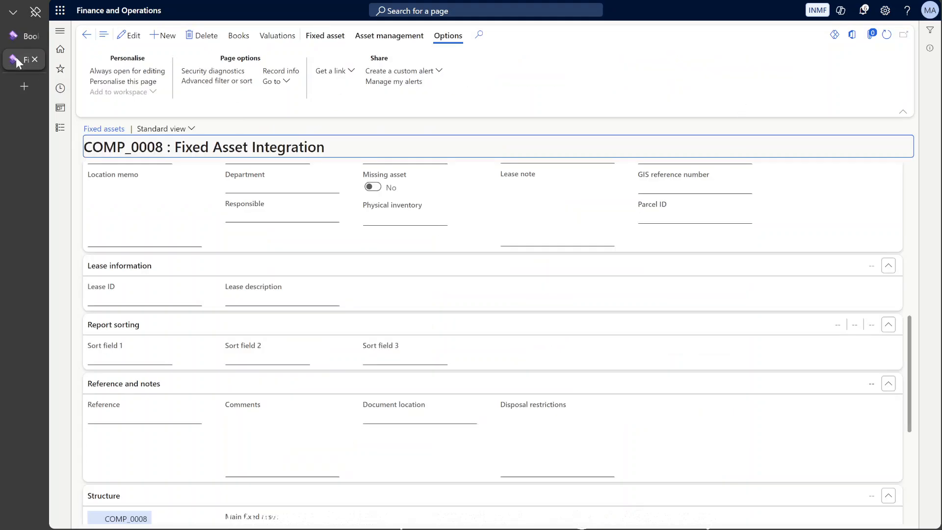
pyautogui.click(328, 40)
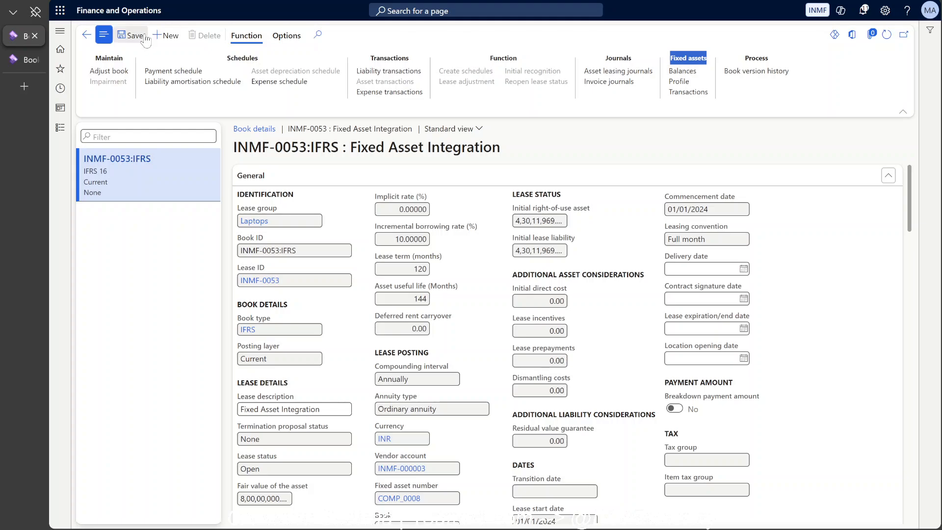
pyautogui.click(23, 63)
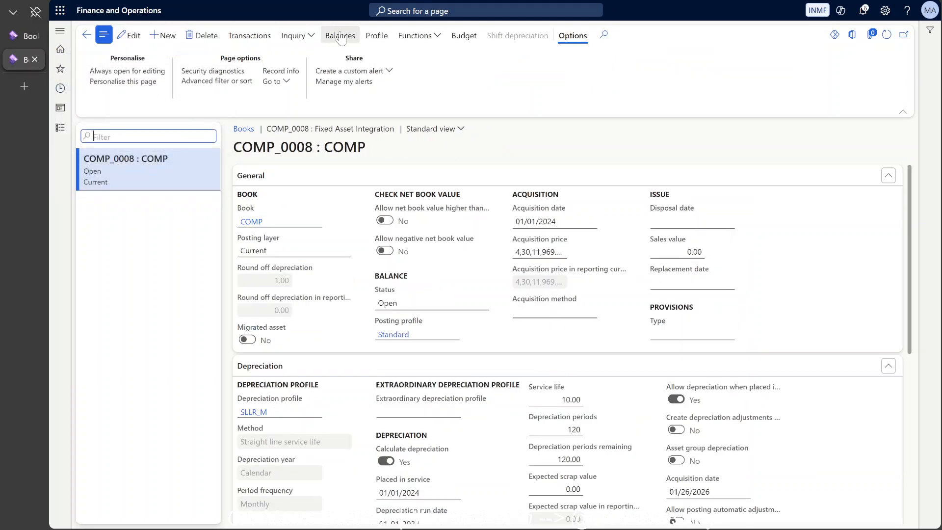
pyautogui.click(14, 34)
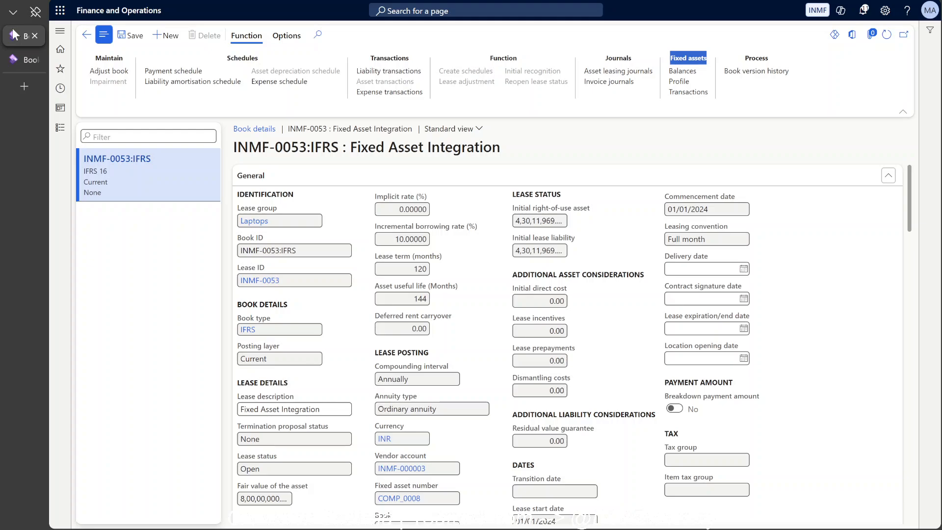
pyautogui.click(24, 60)
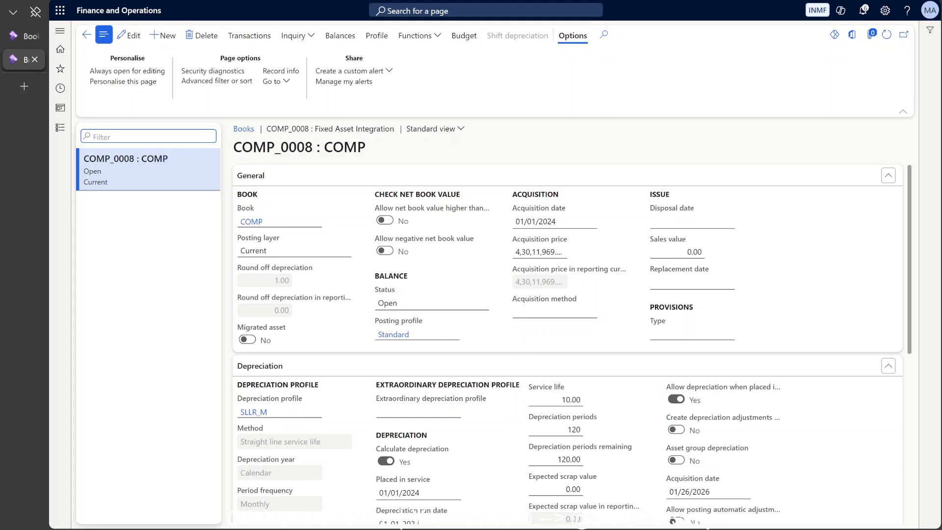
# - Compare the fixed asset balances of the COMP_0008 book with those shown from lease book INMF-0053:IFRS
pyautogui.moveTo(88, 158); pyautogui.dragTo(162, 158)
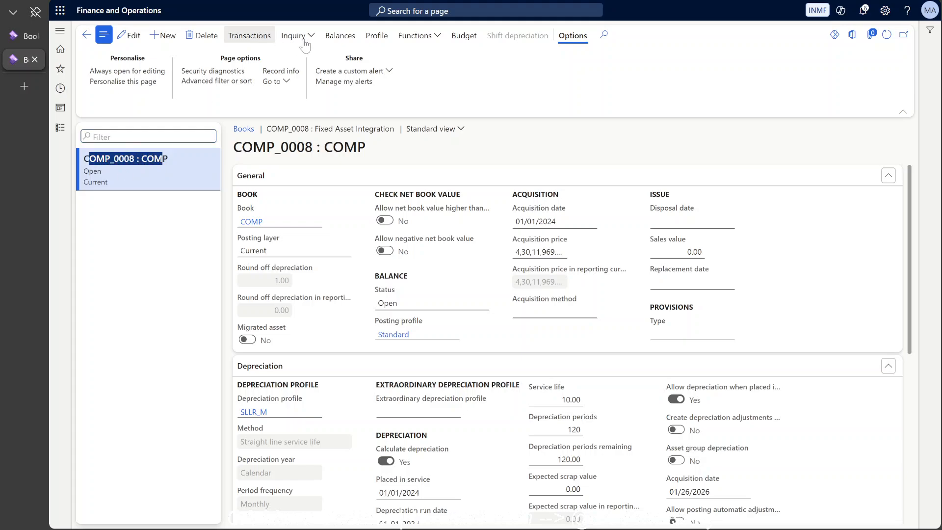
pyautogui.click(344, 39)
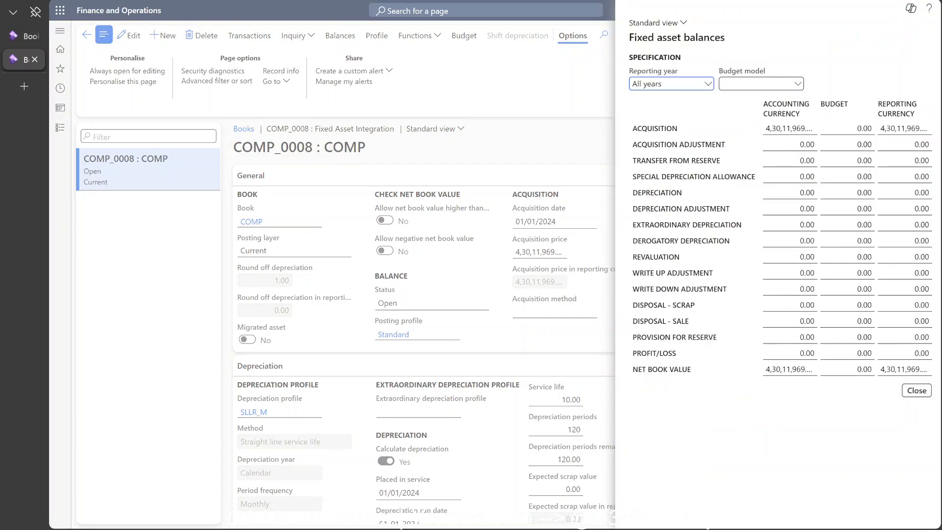
pyautogui.click(14, 38)
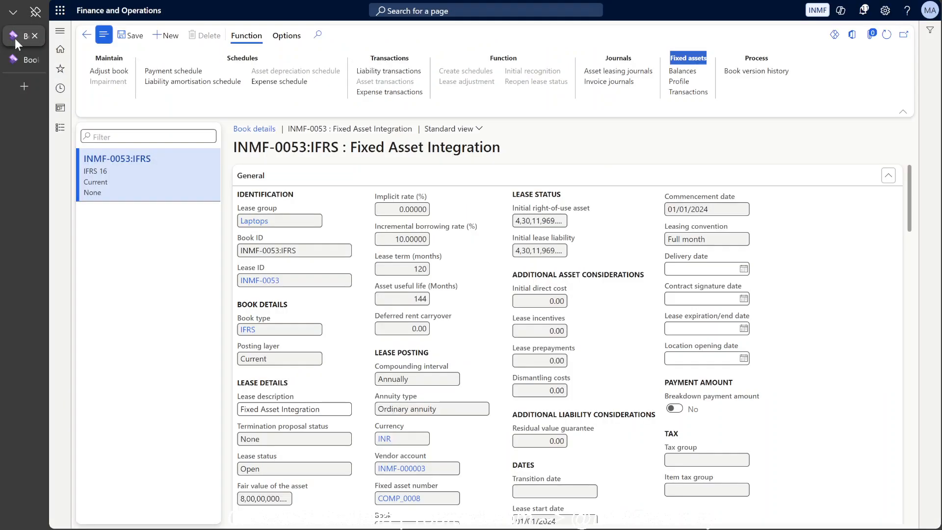
pyautogui.click(683, 72)
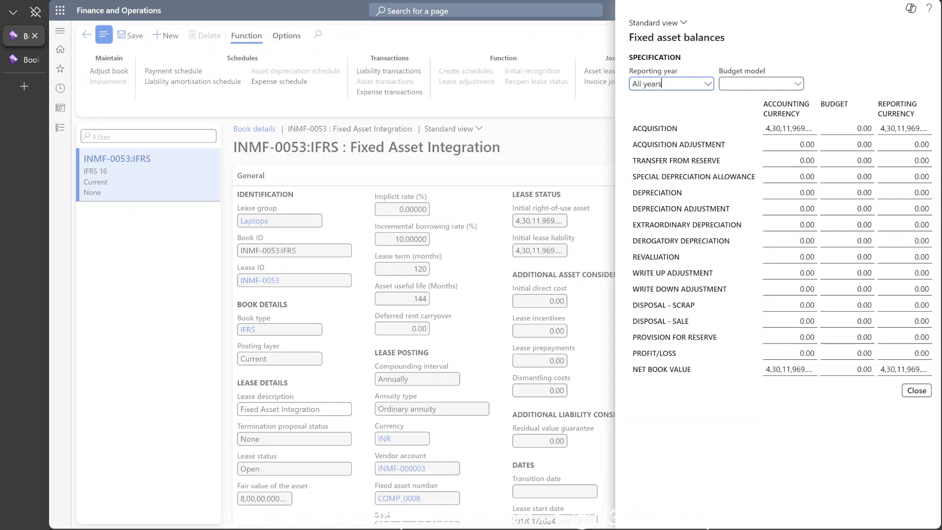
pyautogui.click(917, 390)
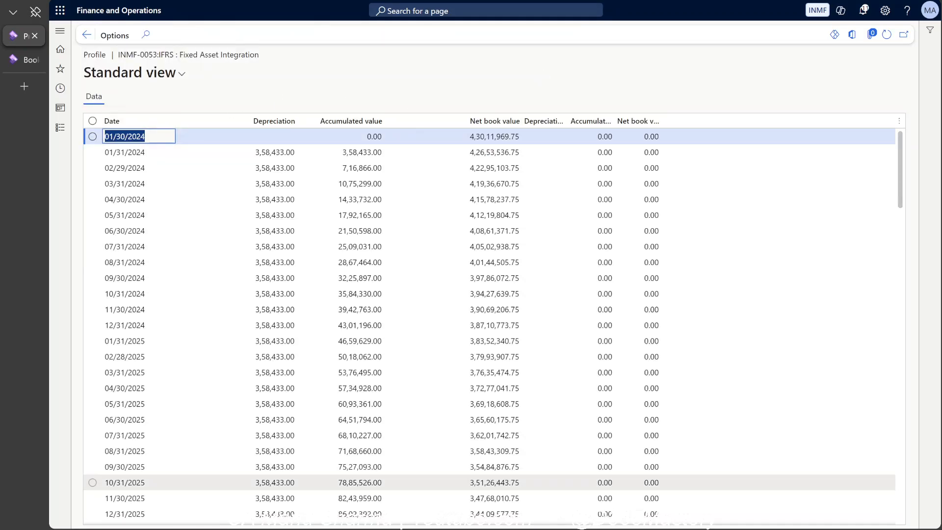
# - Compare the depreciation profile of lease book INMF-0053:IFRS with that of the COMP_0008 book, and return to both books
pyautogui.scroll(-3, 274, 461)
pyautogui.scroll(-20, 274, 460)
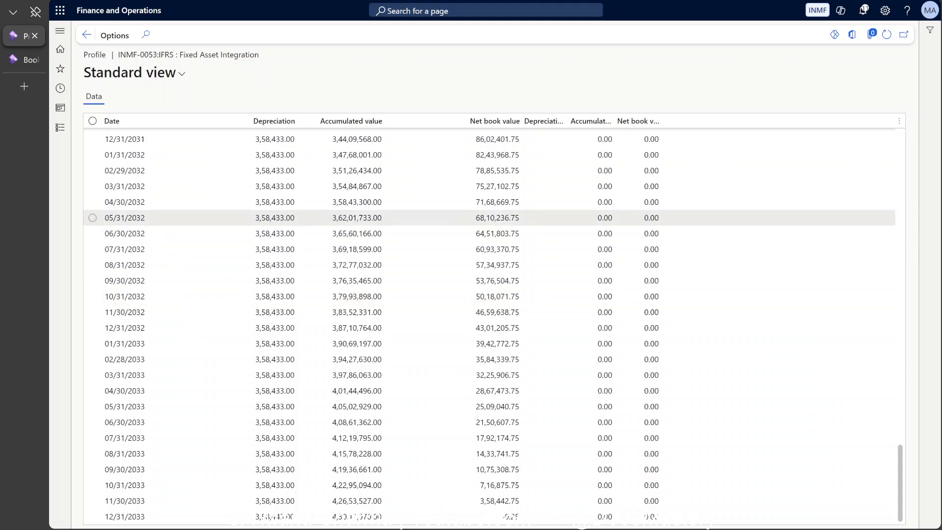
pyautogui.click(15, 60)
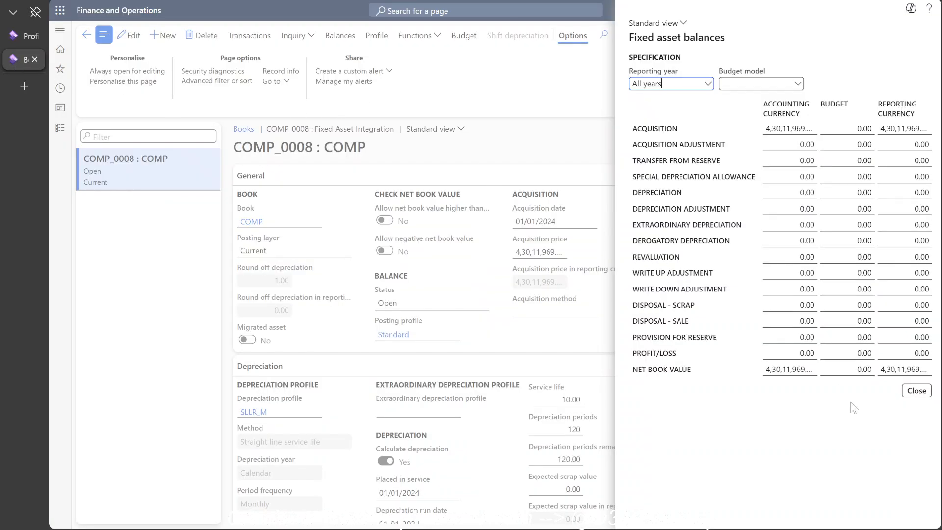
pyautogui.click(916, 390)
pyautogui.click(917, 390)
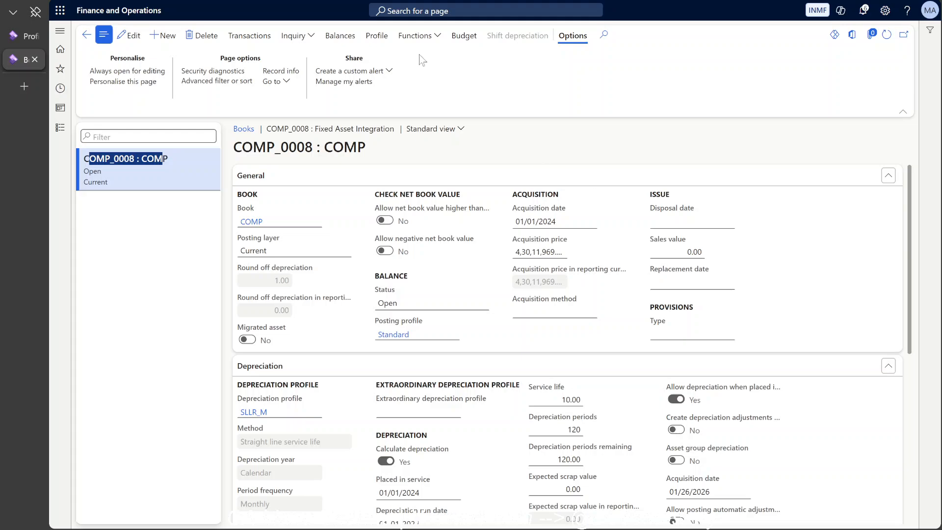
pyautogui.click(377, 36)
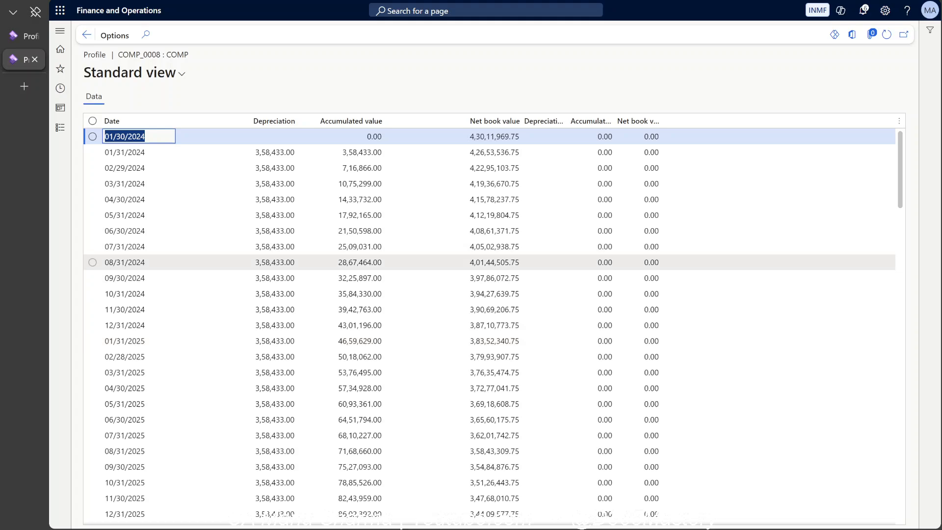
pyautogui.click(86, 35)
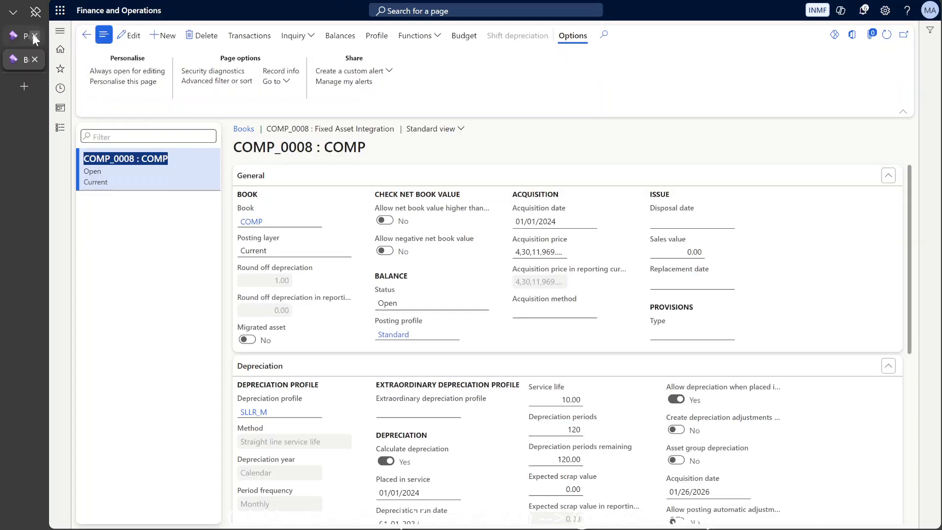
pyautogui.click(33, 34)
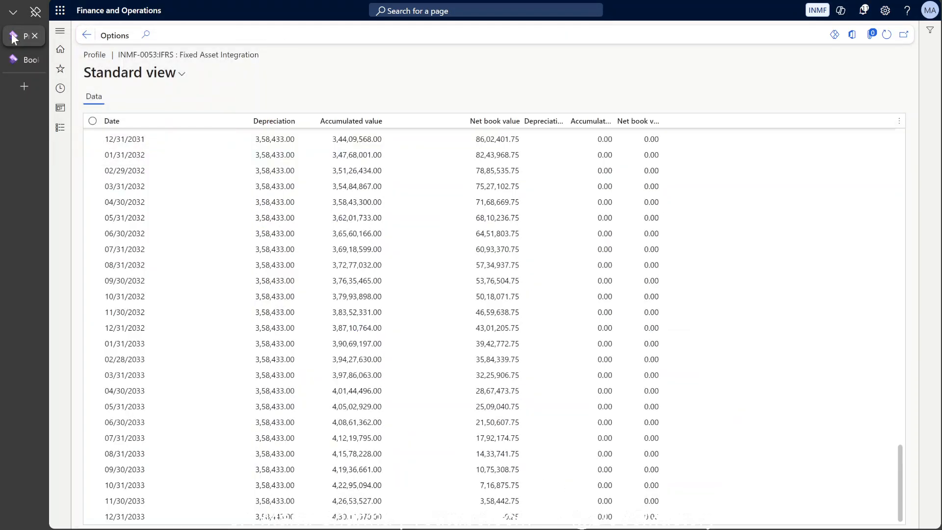
pyautogui.click(86, 35)
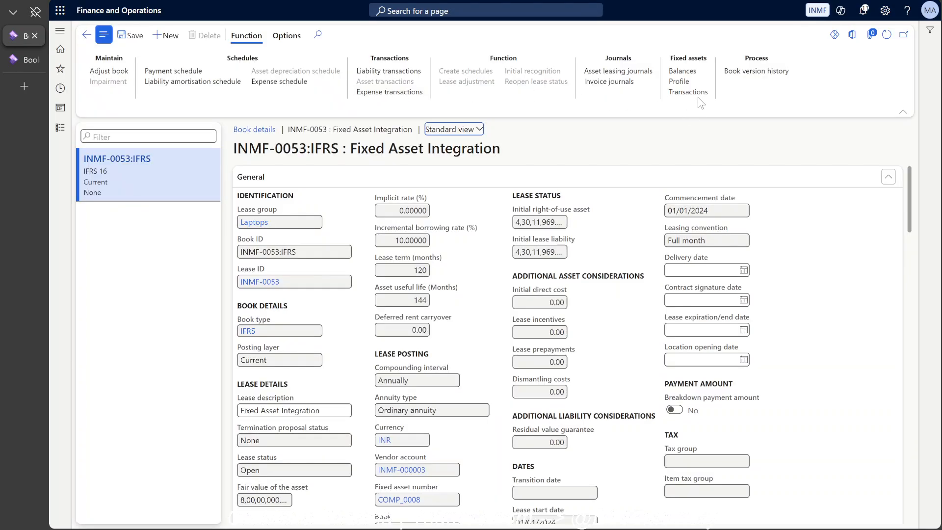
# - Review the fixed asset transactions from lease book INMF-0053:IFRS, and switch back to the notes in Excel
pyautogui.click(689, 92)
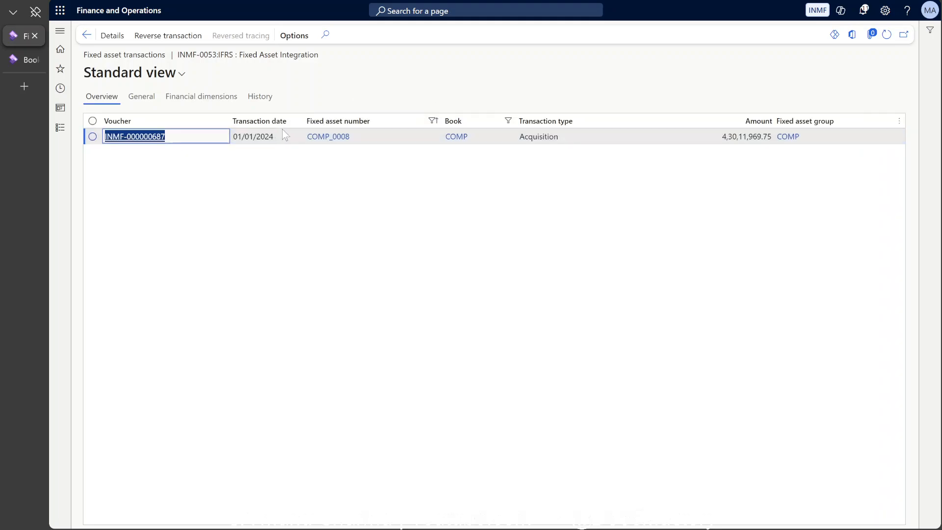
pyautogui.click(87, 36)
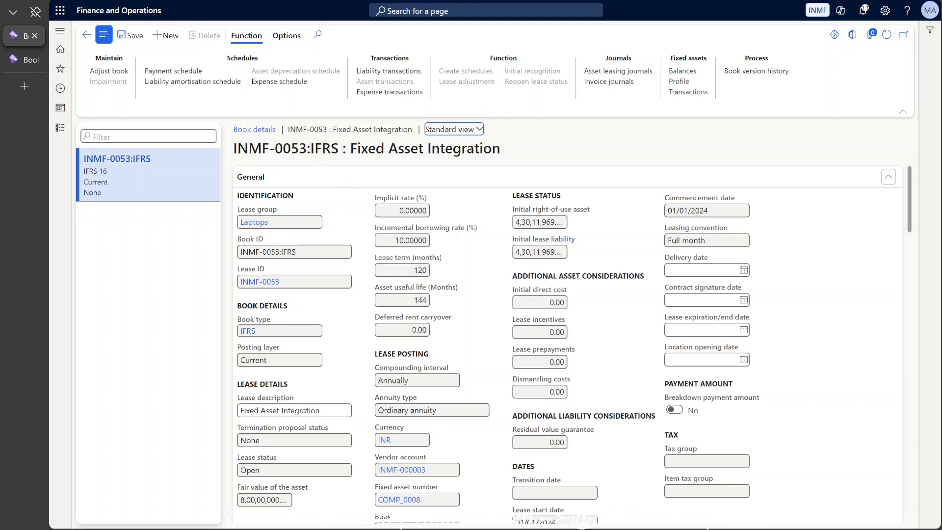
pyautogui.hotkey('alt', 'Tab')
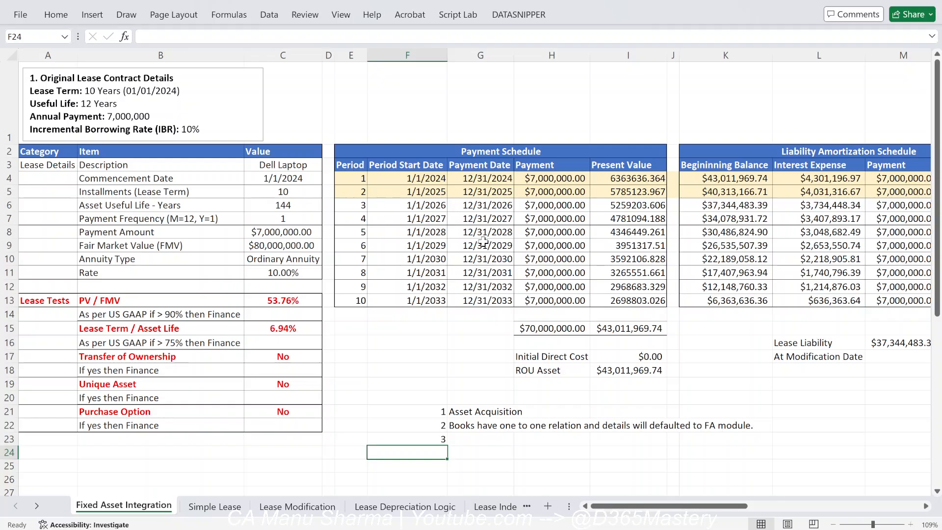
# - Examine the payment, liability amortization and depreciation schedules in the Fixed Asset Integration sheet, focusing on the period start dates 1/1/2024 and 1/1/2025
pyautogui.hscroll(6, 484, 241)
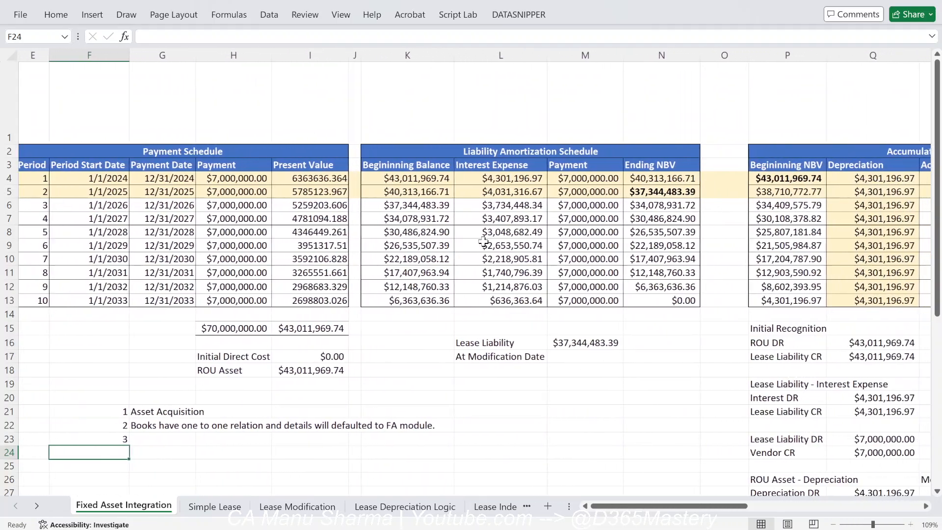
pyautogui.hscroll(2, 483, 241)
pyautogui.hscroll(-7, 484, 240)
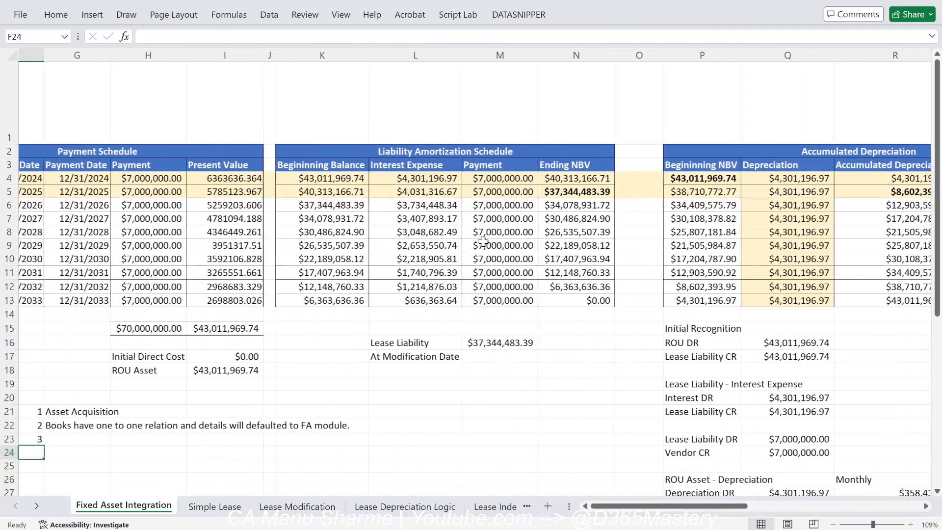
pyautogui.hscroll(-2, 483, 240)
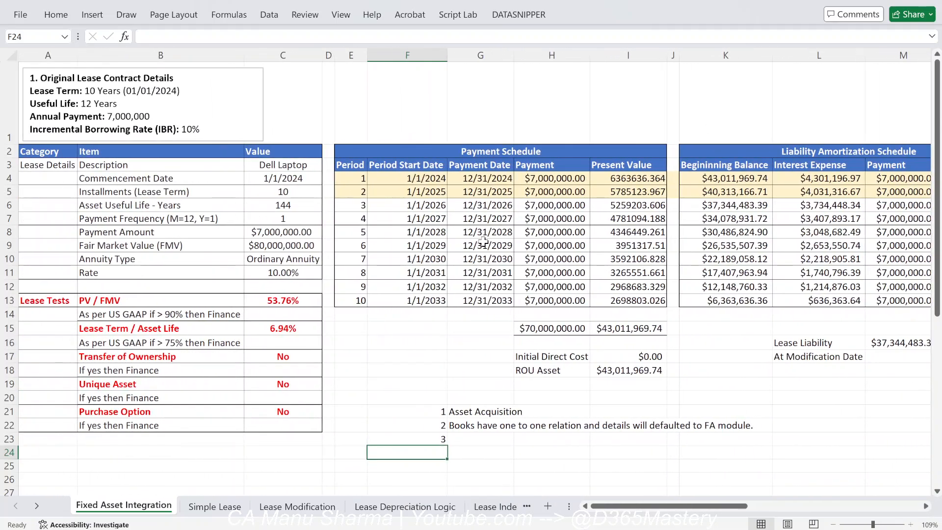
pyautogui.moveTo(425, 179); pyautogui.dragTo(424, 188)
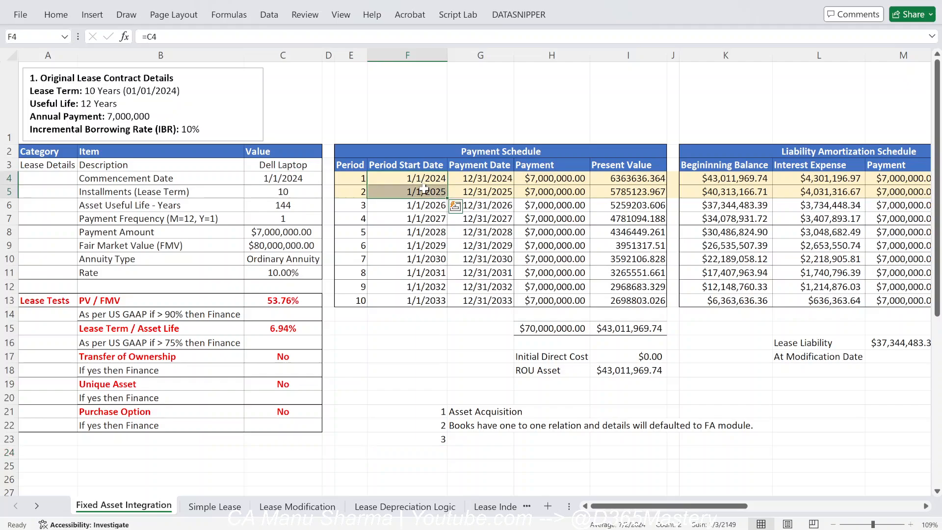
# - Switch to Finance and Operations and open Batch journal creation from the periodic tasks of Asset leasing
pyautogui.hotkey('alt', 'Tab')
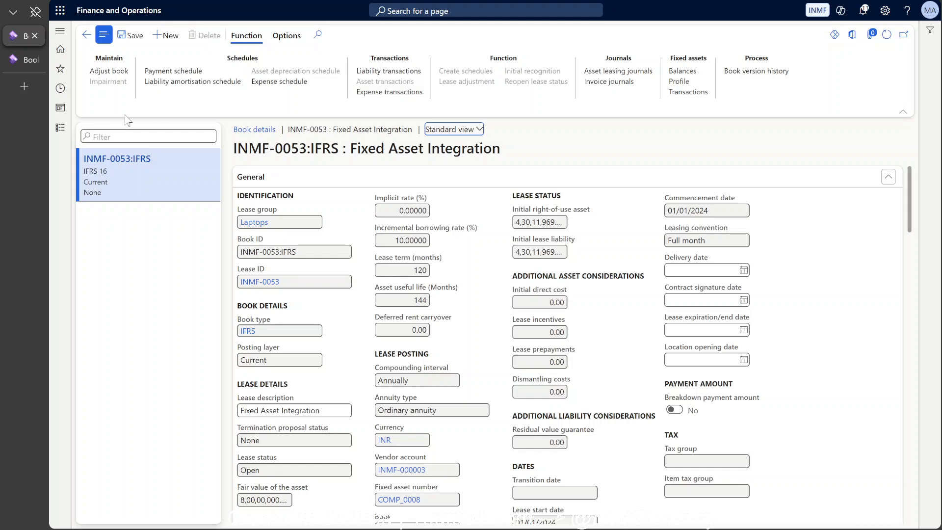
pyautogui.click(68, 130)
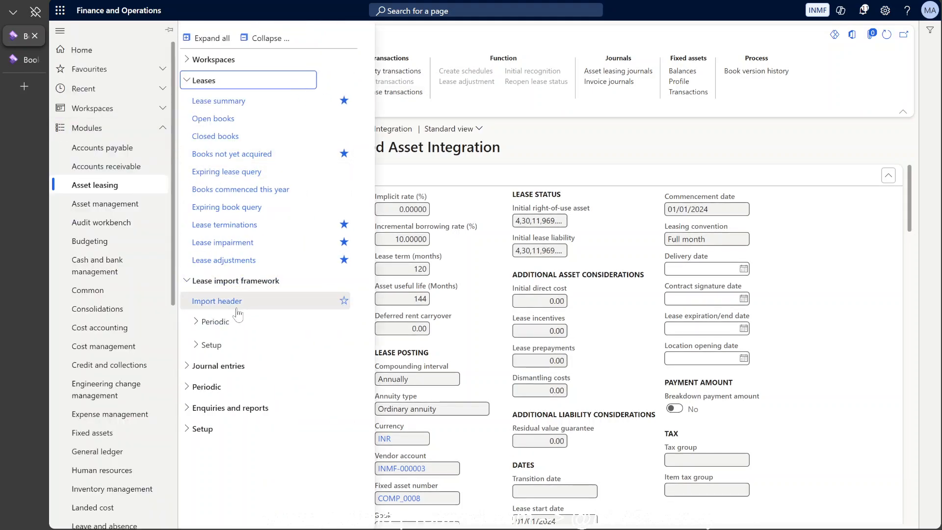
pyautogui.click(249, 284)
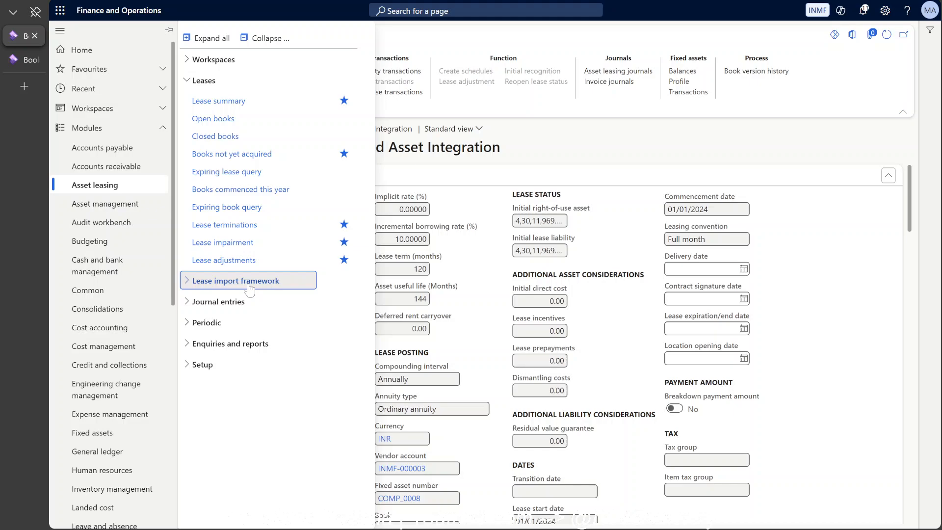
pyautogui.click(234, 301)
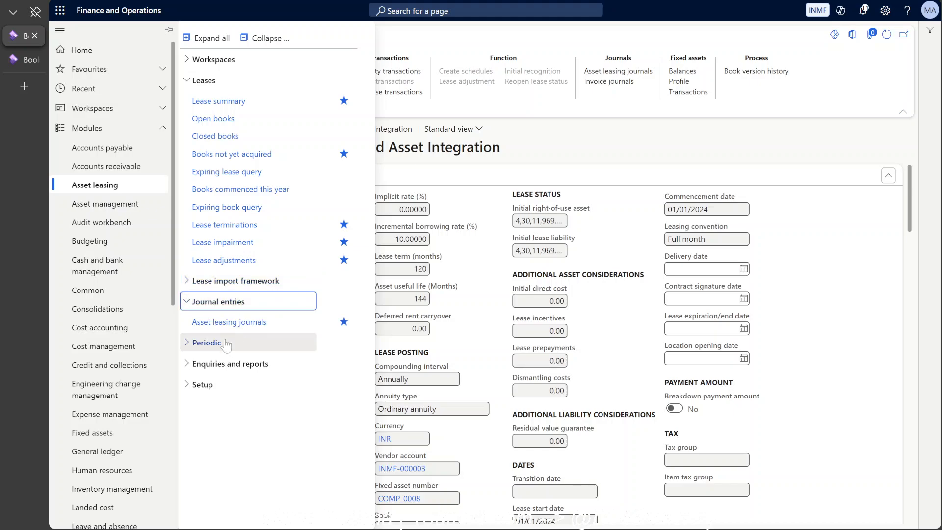
pyautogui.click(225, 344)
pyautogui.click(228, 380)
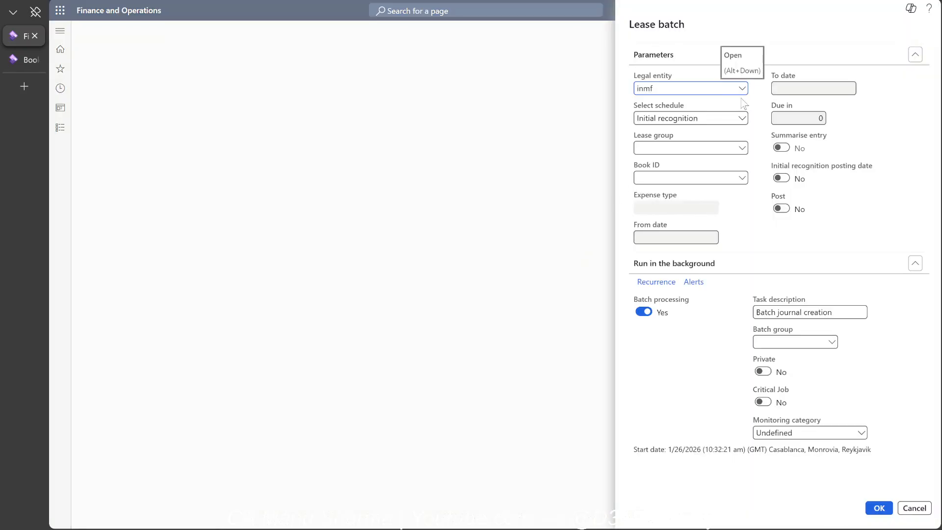
# - Choose Payment schedule as the schedule for the lease batch in legal entity inmf
pyautogui.click(741, 118)
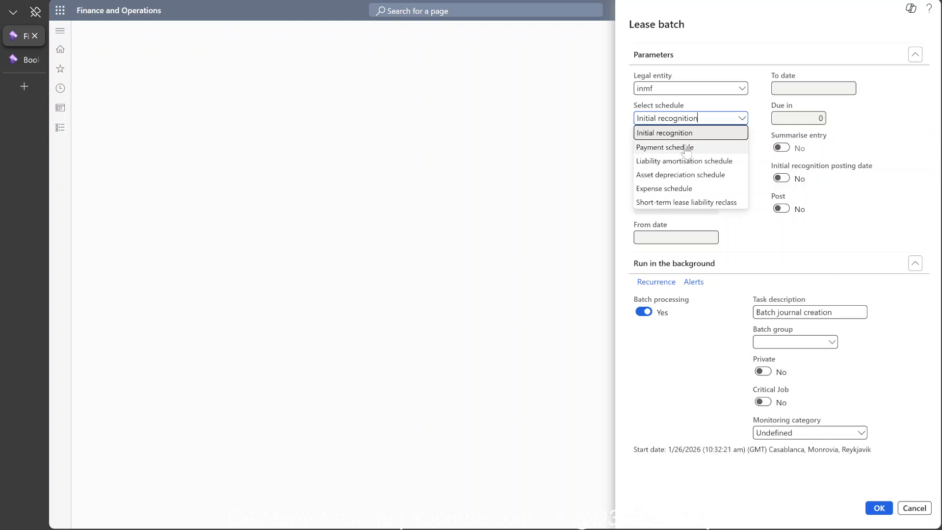
pyautogui.click(686, 150)
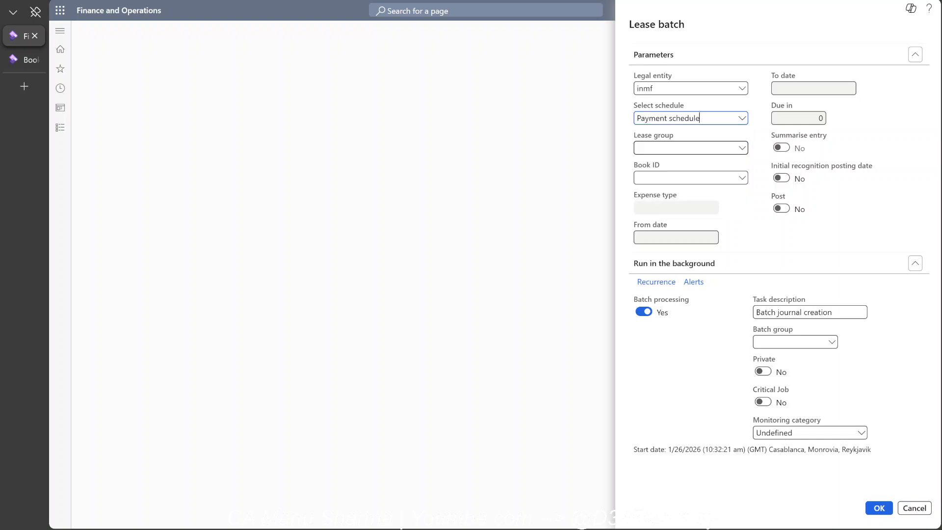
pyautogui.click(743, 122)
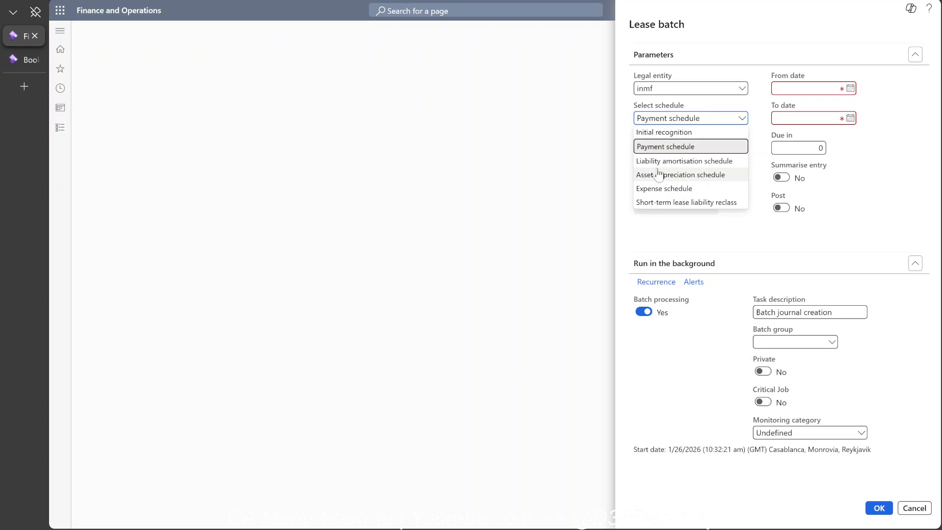
pyautogui.click(688, 150)
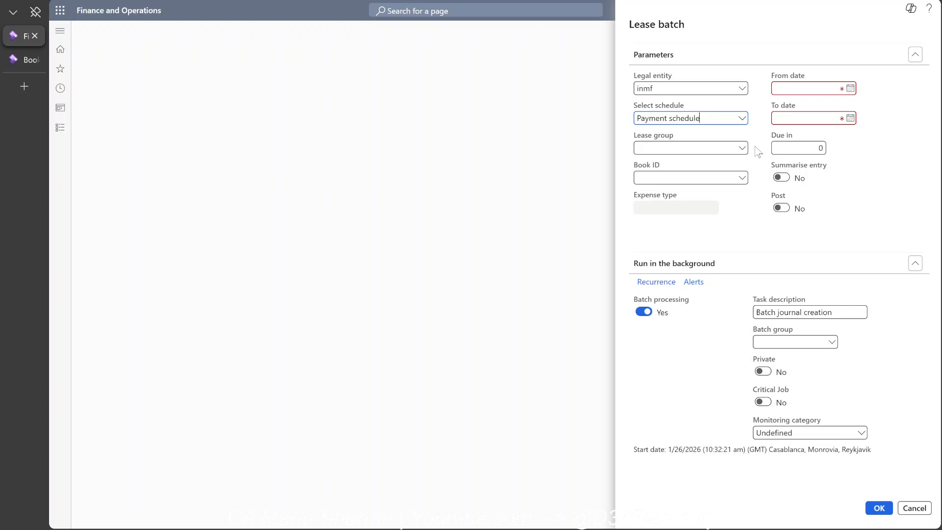
# - Limit the lease batch to book ID INMF-0053:IFRS, leaving the lease group empty
pyautogui.click(743, 148)
pyautogui.click(742, 148)
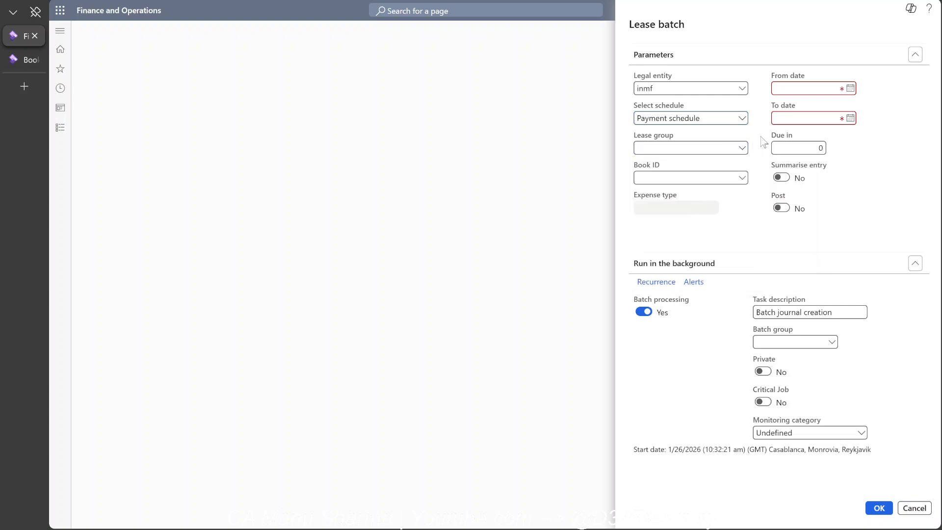
pyautogui.click(743, 178)
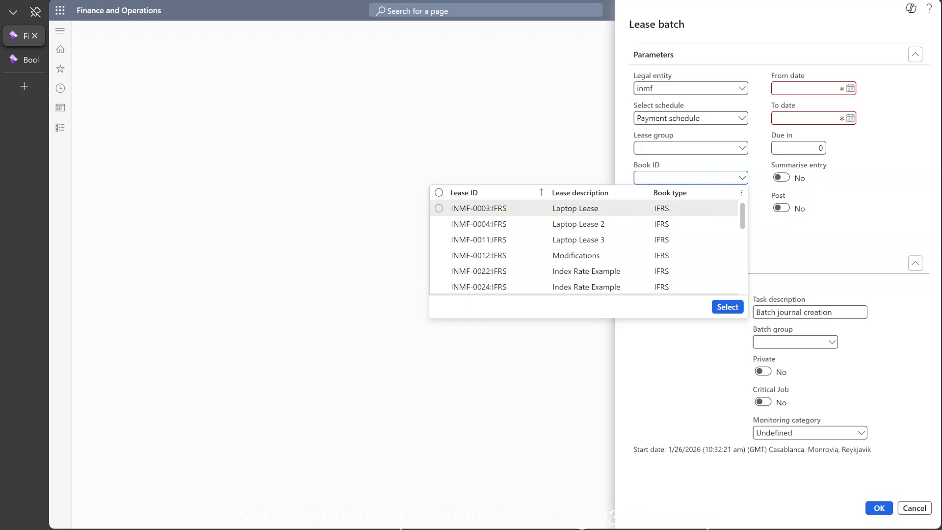
pyautogui.scroll(-5, 584, 255)
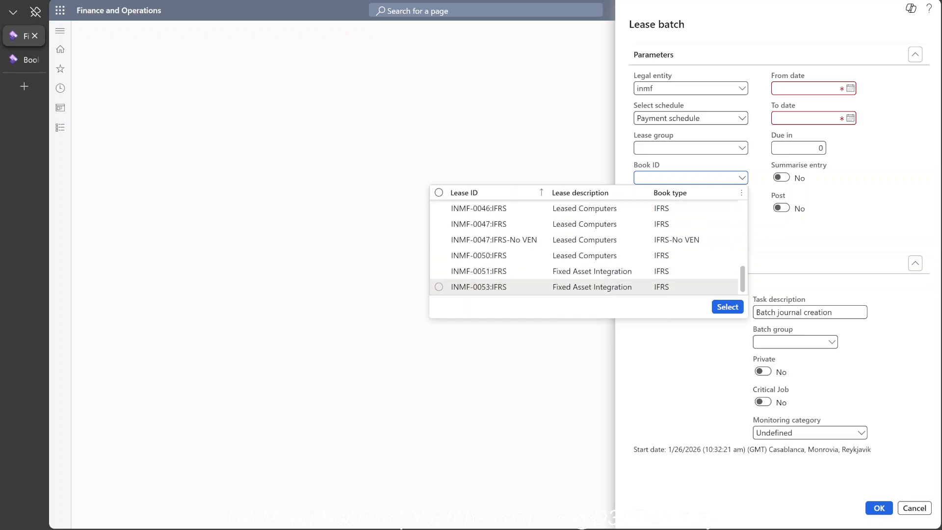
pyautogui.click(441, 288)
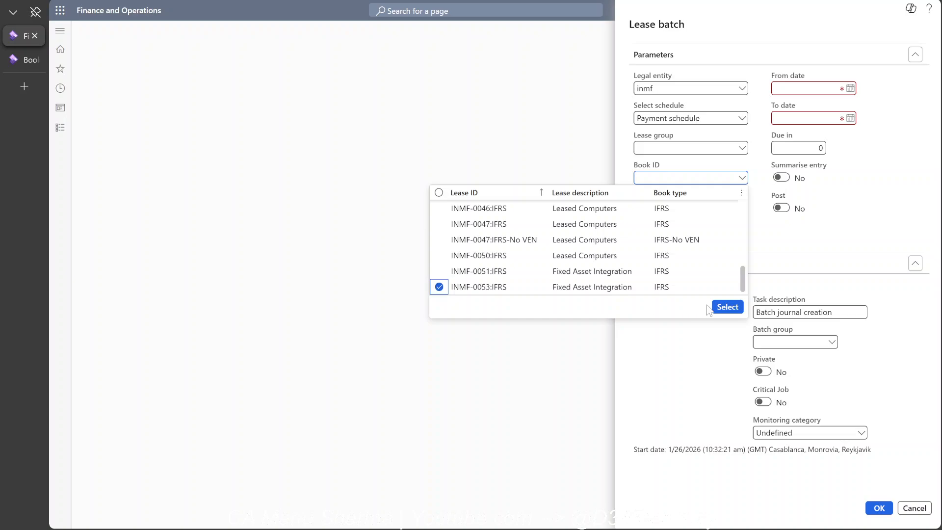
pyautogui.click(727, 306)
# - Set the batch period from 01/01/2024 to 12/31/2025 and submit the payment schedule journal creation
pyautogui.click(850, 88)
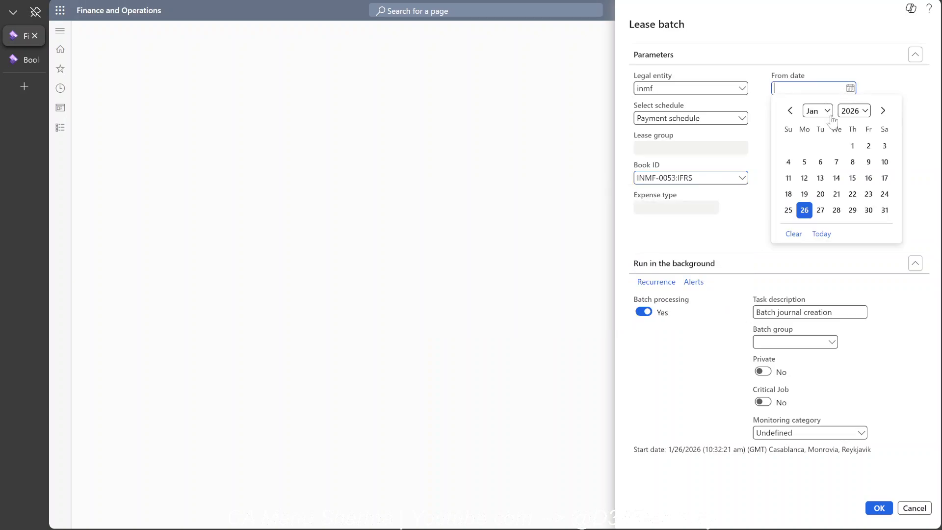
pyautogui.click(851, 146)
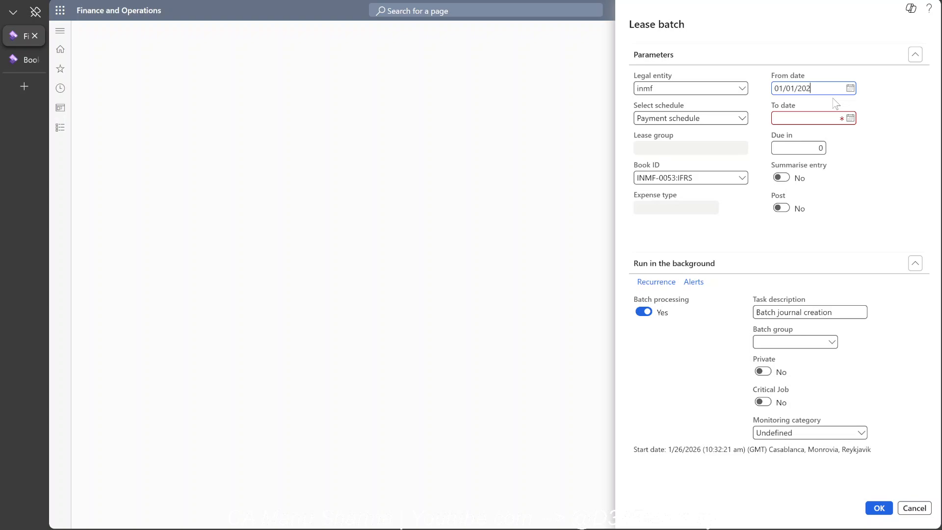
pyautogui.press('Tab')
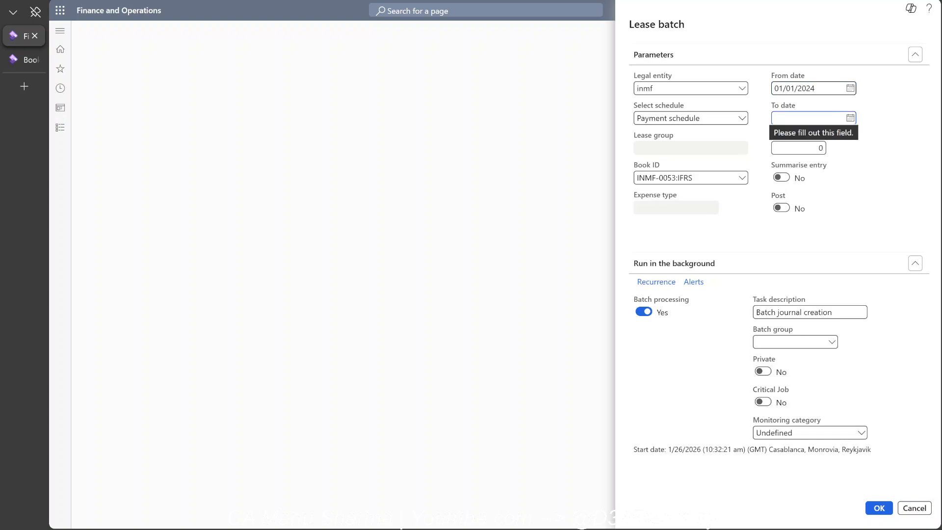
pyautogui.moveTo(820, 89); pyautogui.dragTo(729, 97)
pyautogui.hotkey('ctrl', 'c')
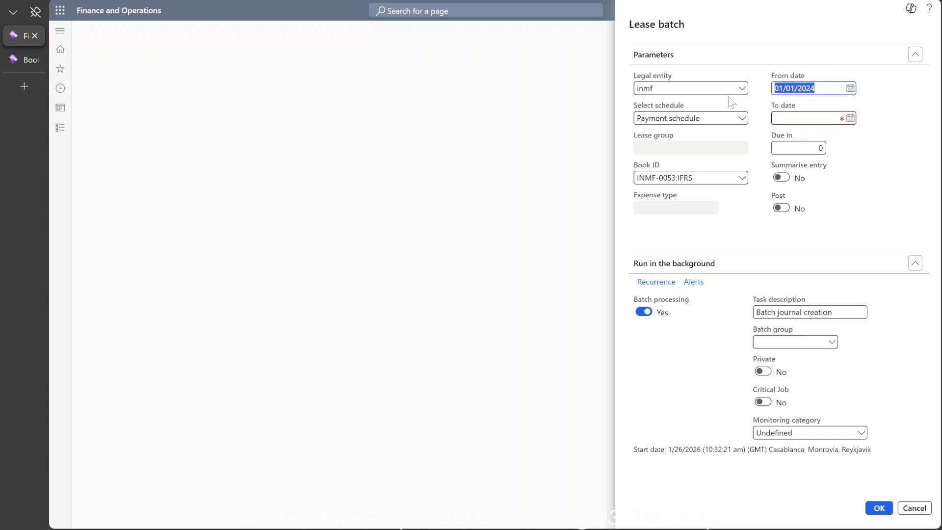
pyautogui.click(774, 118)
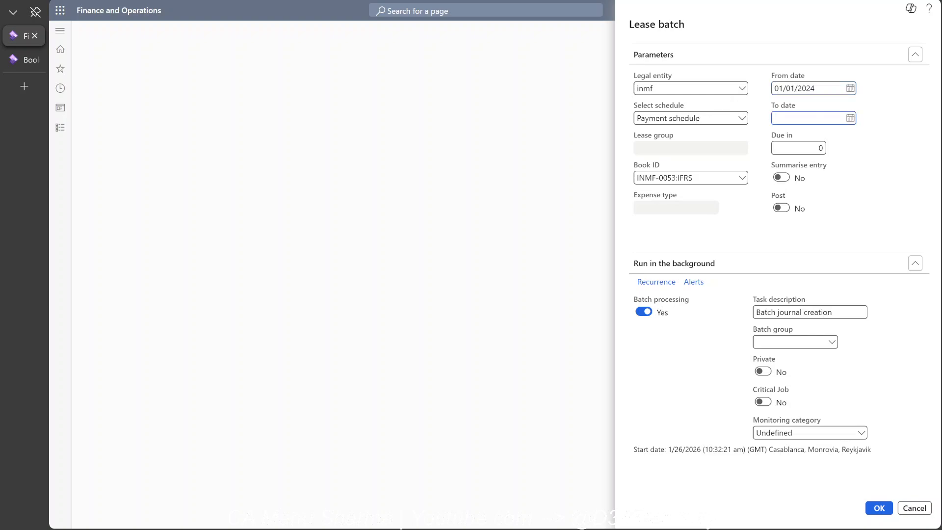
pyautogui.hotkey('ctrl', 'v')
pyautogui.click(849, 118)
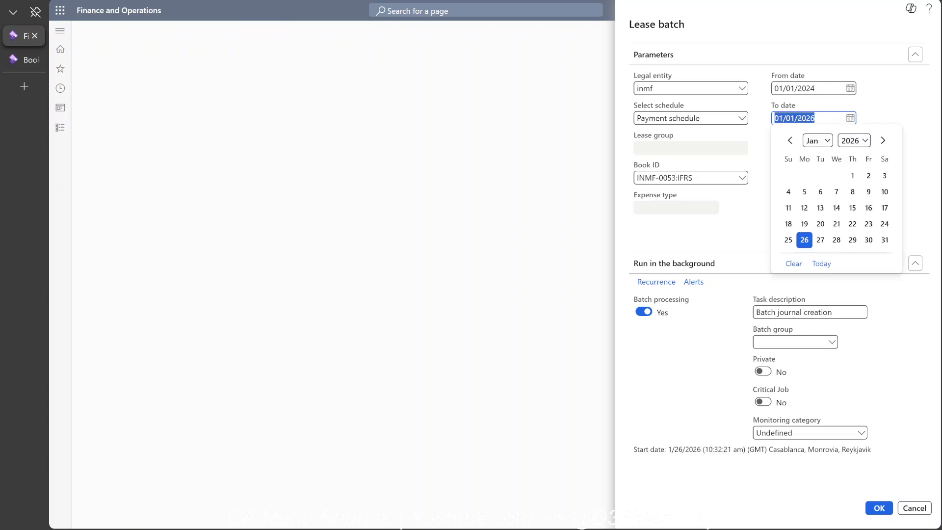
pyautogui.click(789, 140)
pyautogui.click(836, 240)
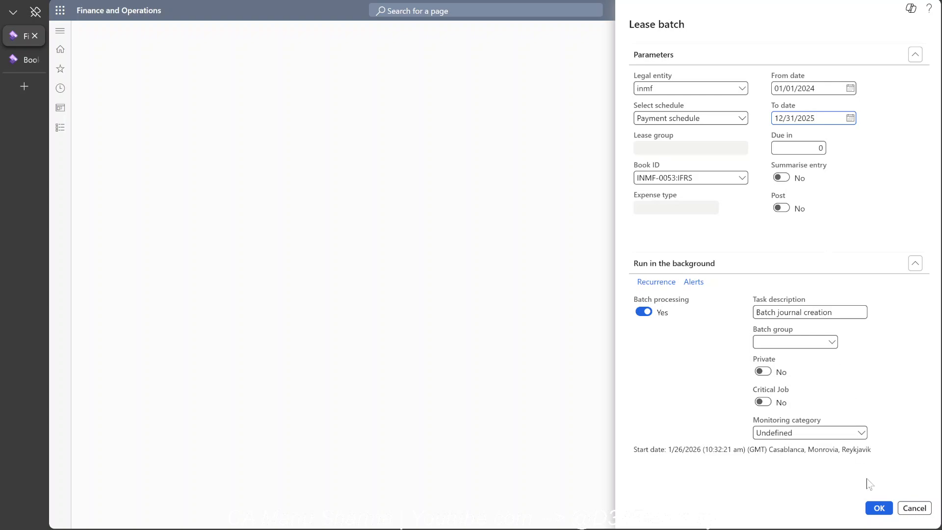
pyautogui.click(877, 508)
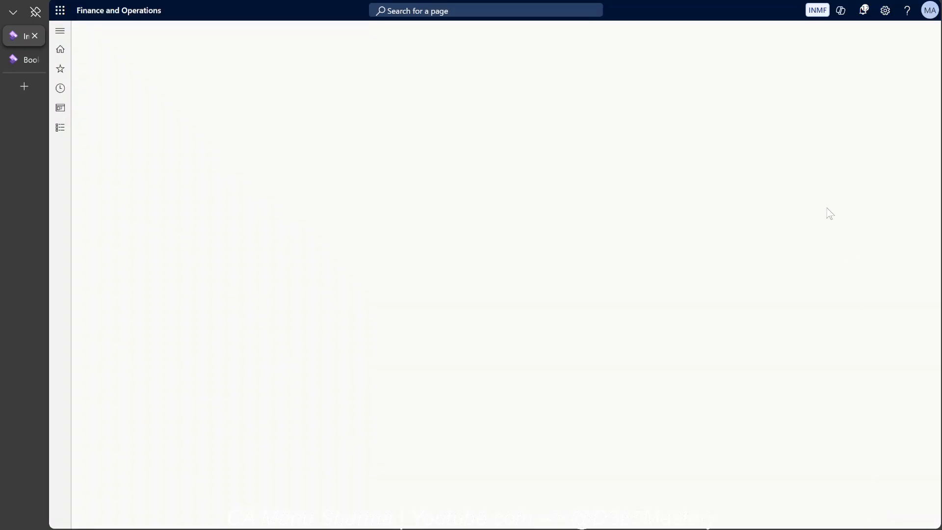
# - Duplicate the Finance and Operations home page in another browser tab, keeping the COMP_0008 book open
pyautogui.click(14, 59)
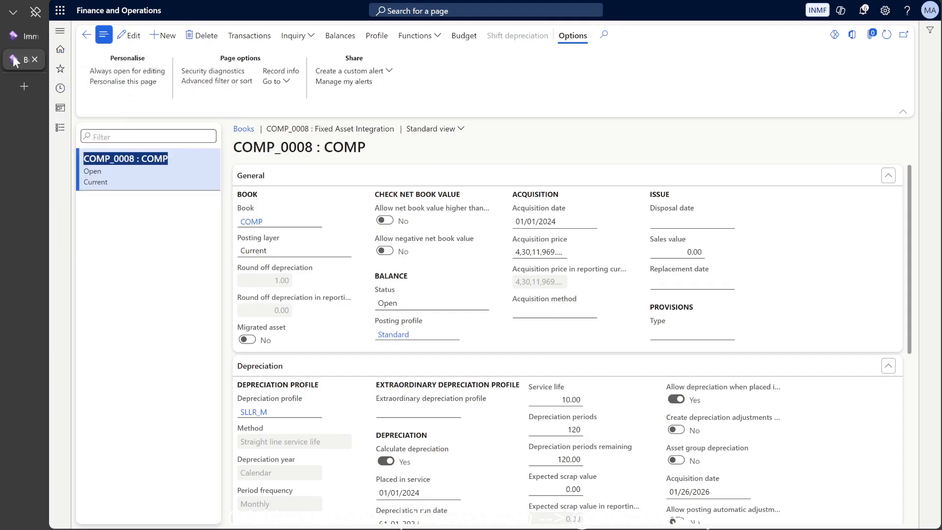
pyautogui.click(11, 39)
pyautogui.rightClick(11, 40)
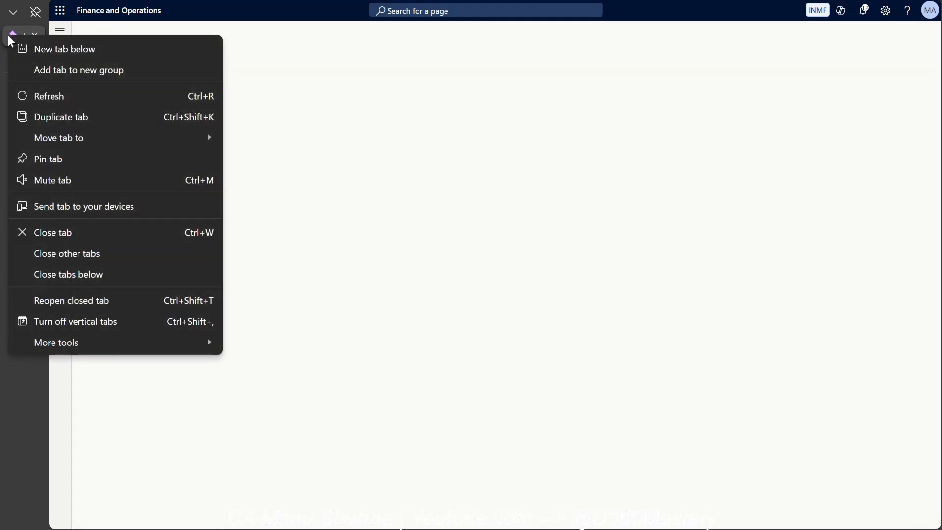
pyautogui.click(46, 115)
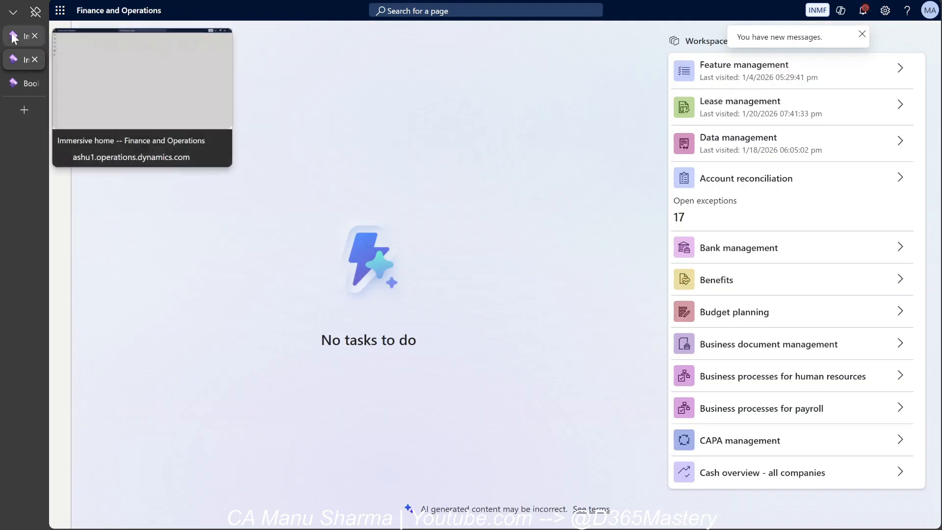
# - Open the books of lease INMF-0053 from the Asset leasing lease summary in the duplicated page
pyautogui.click(59, 135)
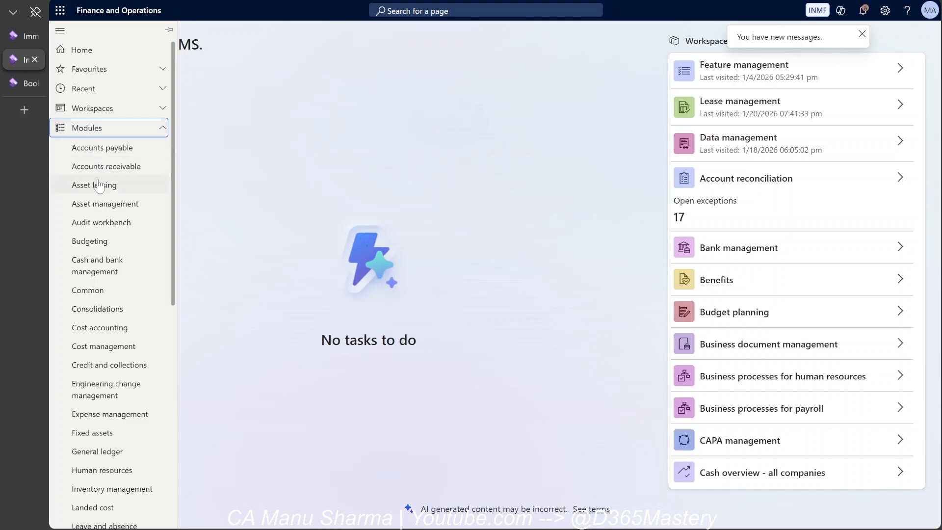
pyautogui.click(98, 186)
pyautogui.click(204, 80)
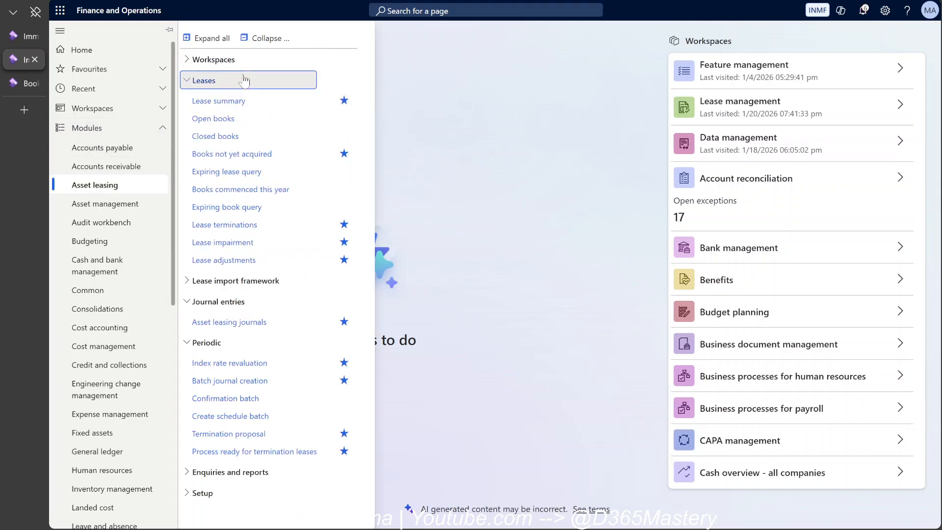
pyautogui.click(229, 107)
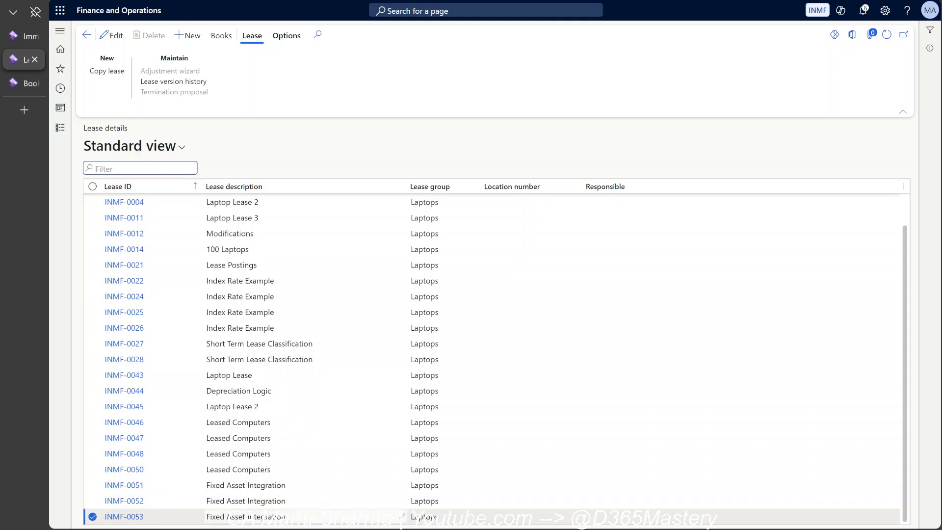
pyautogui.click(255, 517)
pyautogui.click(215, 38)
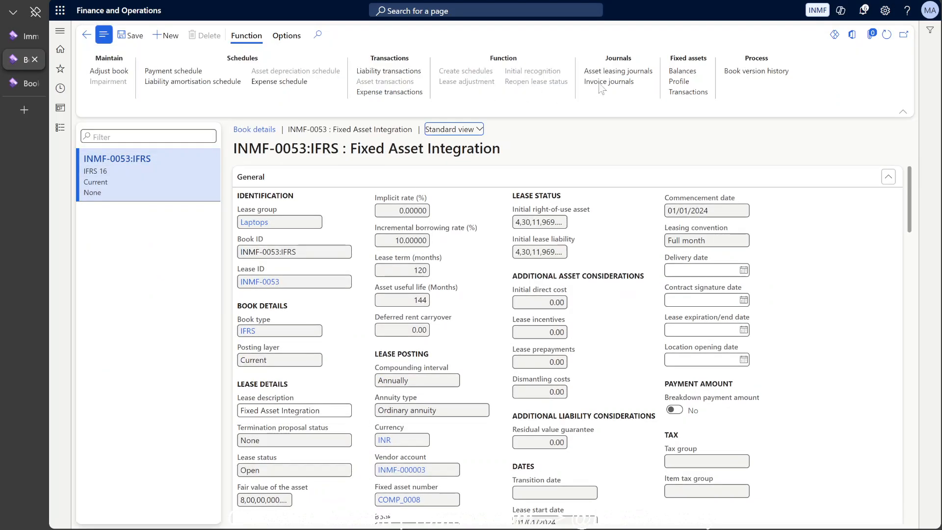
# - Review the asset leasing journals of book INMF-0053:IFRS and their lines
pyautogui.click(620, 70)
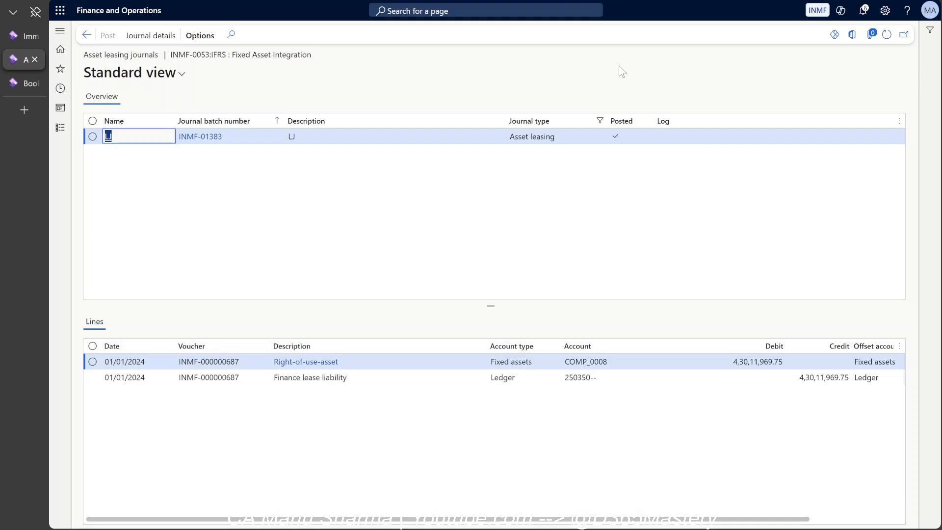
pyautogui.hotkey('alt', 'Tab')
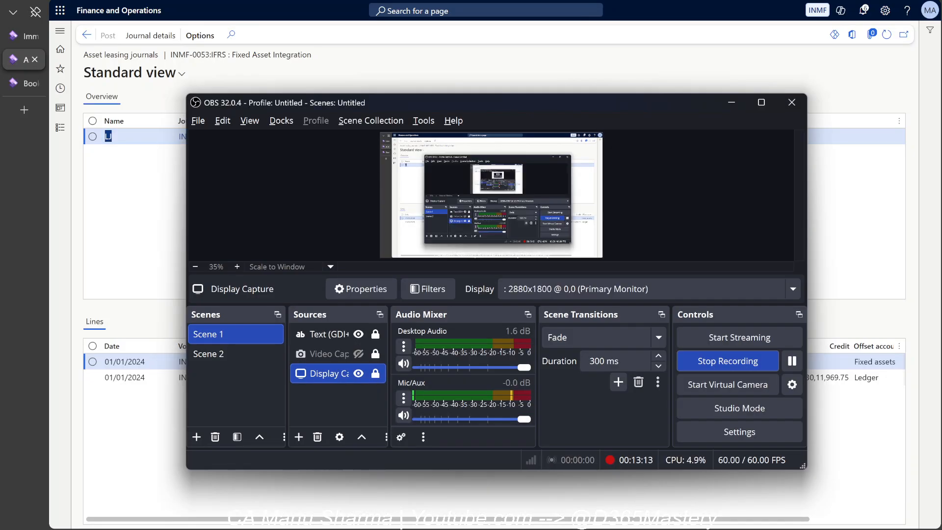
pyautogui.click(731, 103)
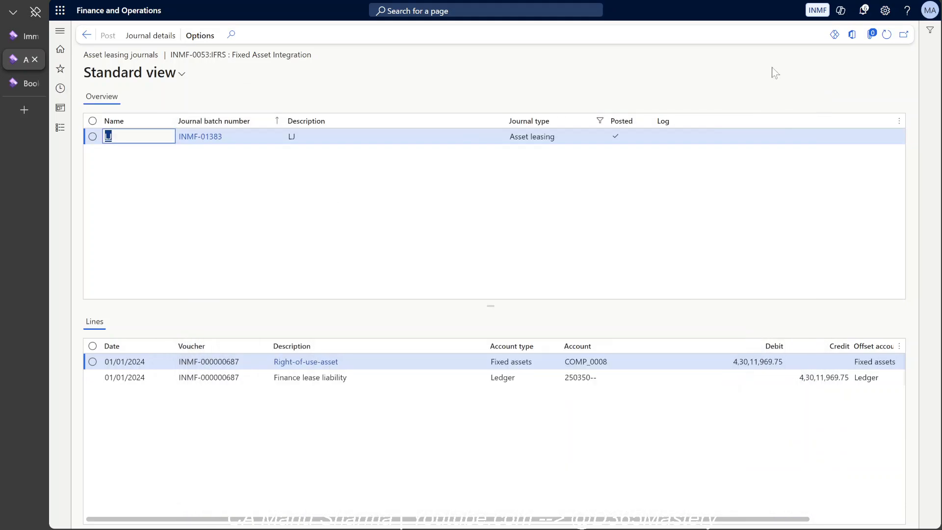
# - Refresh the asset leasing journals of book INMF-0053:IFRS and review its two lease invoice journals with their lines
pyautogui.click(886, 35)
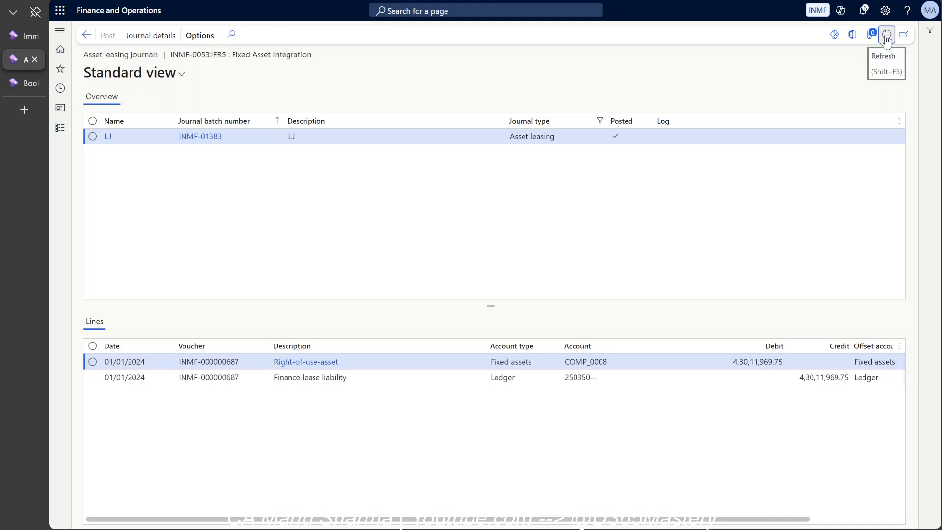
pyautogui.click(16, 38)
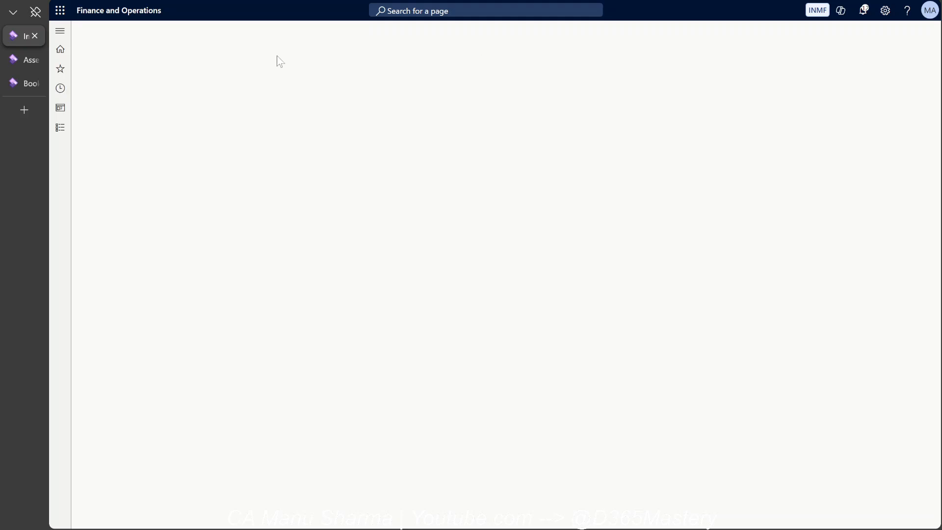
pyautogui.click(23, 62)
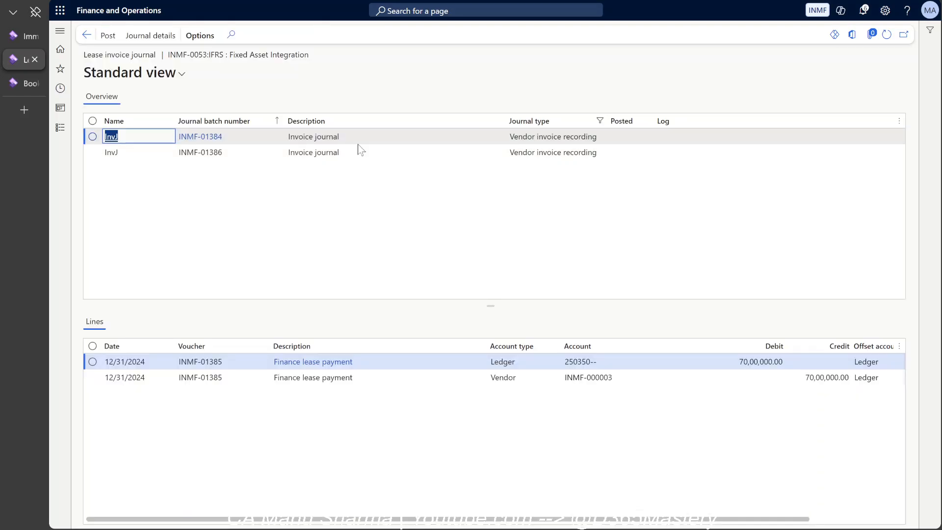
pyautogui.click(359, 143)
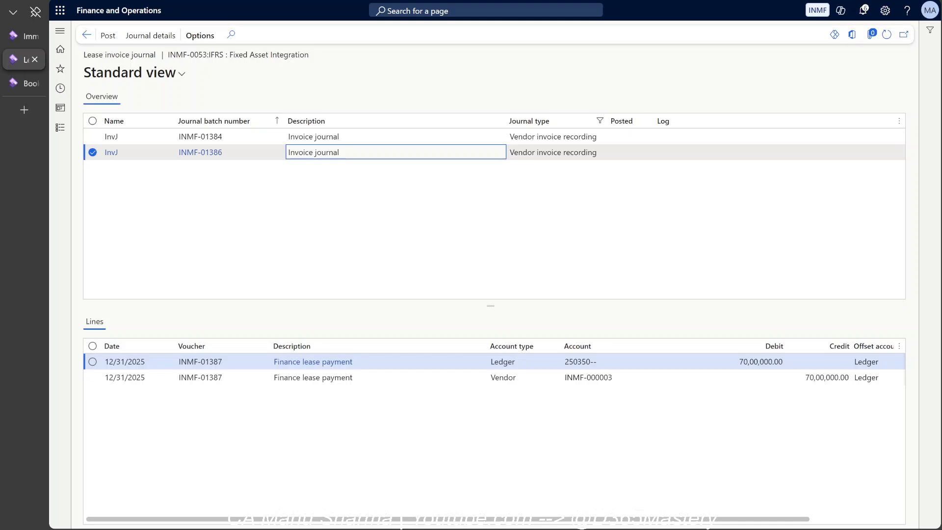
pyautogui.click(326, 138)
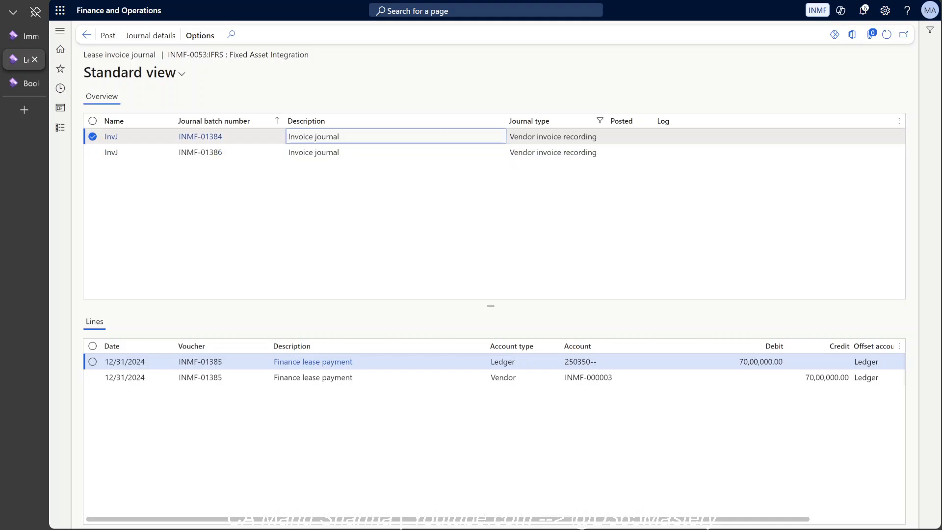
# - Post the lease invoice journals INMF-01386 and INMF-01384 and return to the book details
pyautogui.click(326, 152)
pyautogui.click(107, 40)
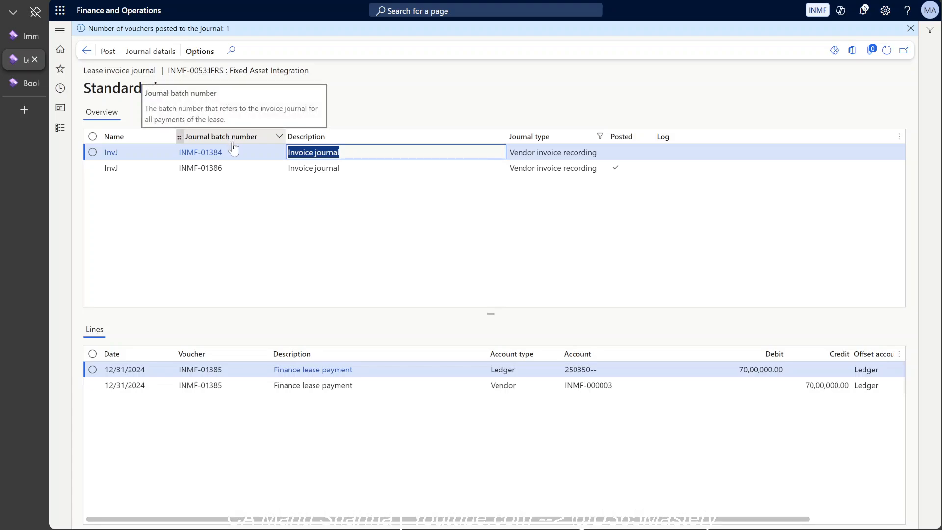
pyautogui.click(105, 51)
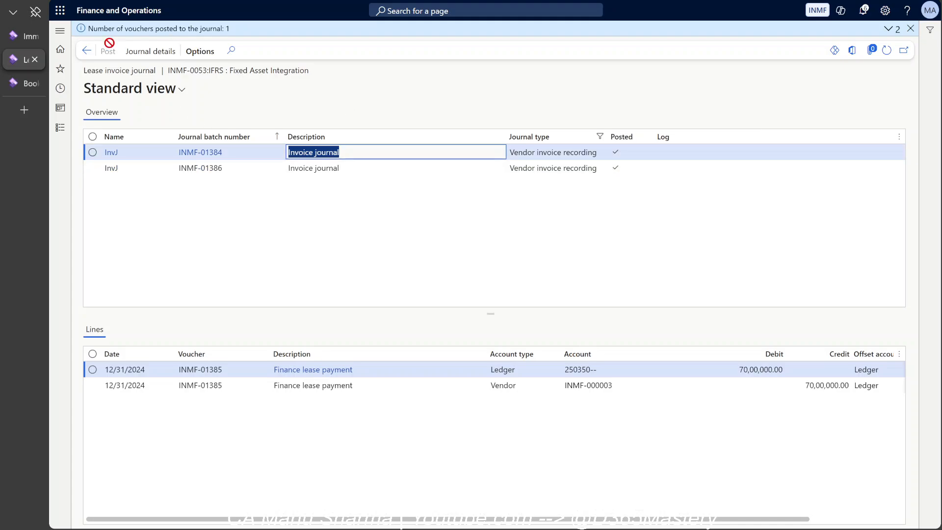
pyautogui.click(86, 50)
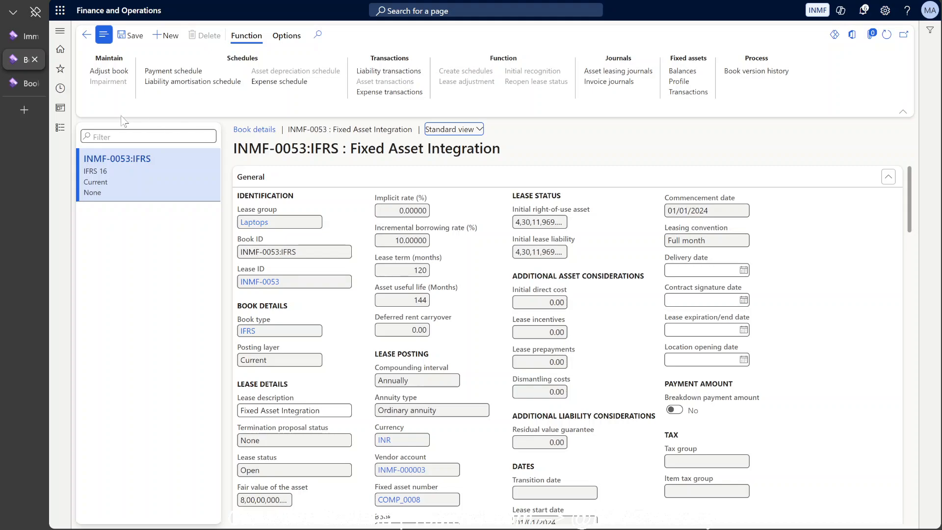
# - Set up an Asset leasing batch journal creation for the liability amortisation schedule of book INMF-0053:IFRS
pyautogui.click(11, 37)
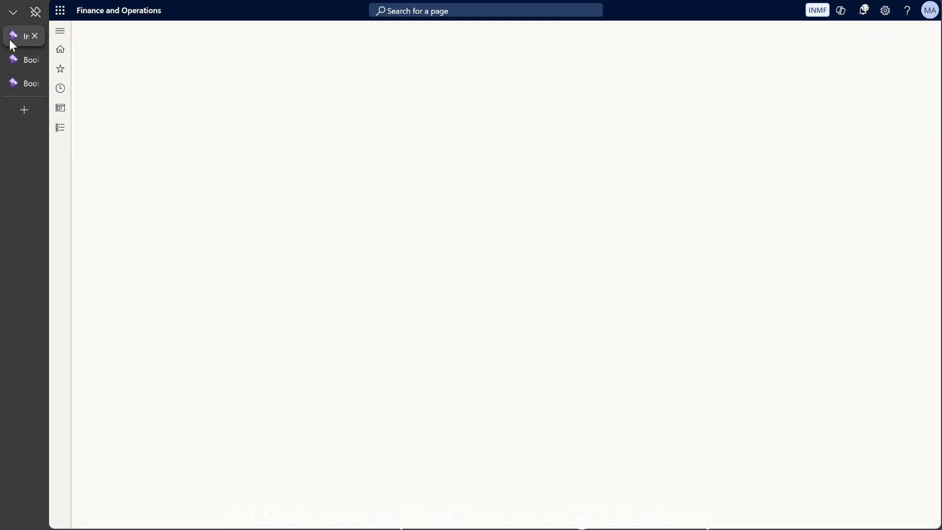
pyautogui.click(59, 132)
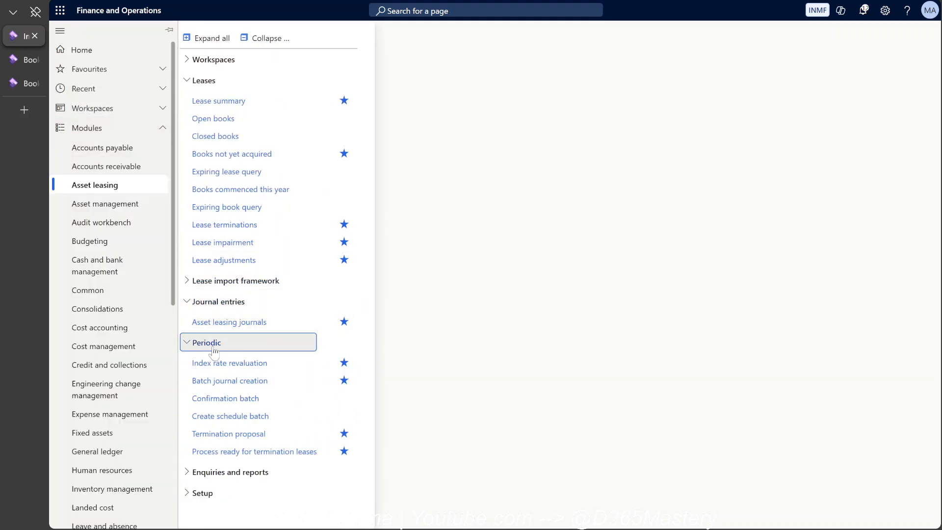
pyautogui.click(216, 382)
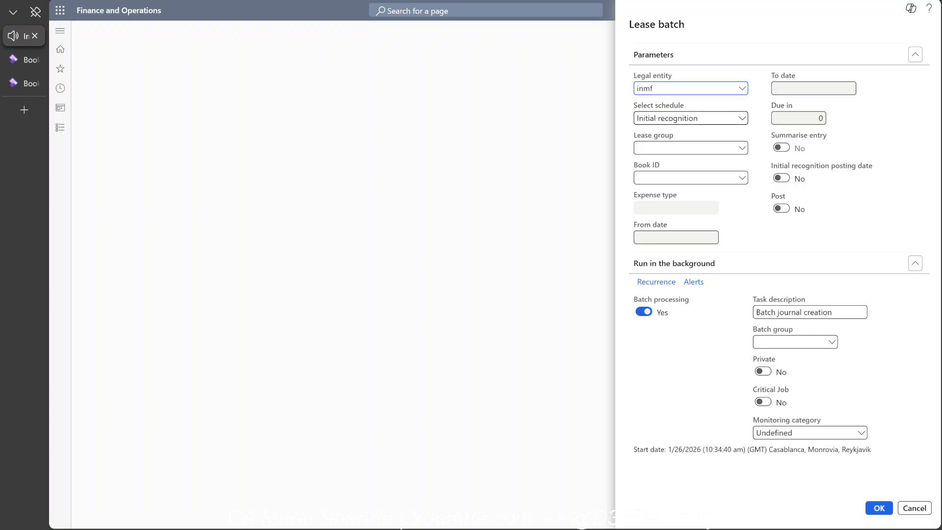
pyautogui.click(742, 120)
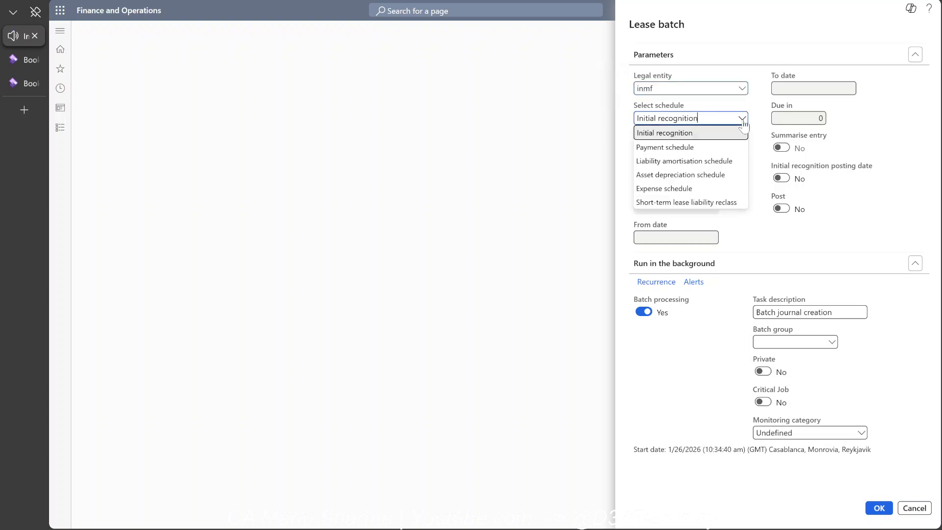
pyautogui.click(675, 165)
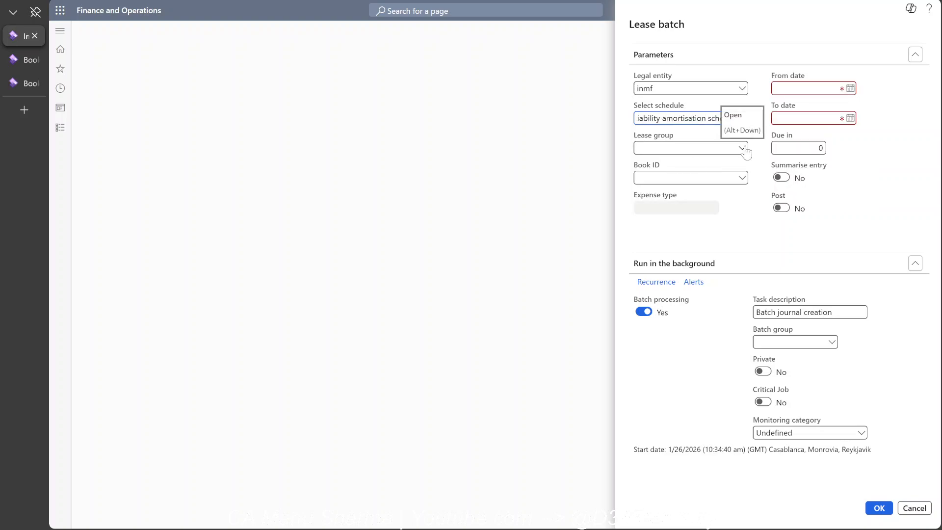
pyautogui.click(742, 178)
pyautogui.scroll(-5, 491, 252)
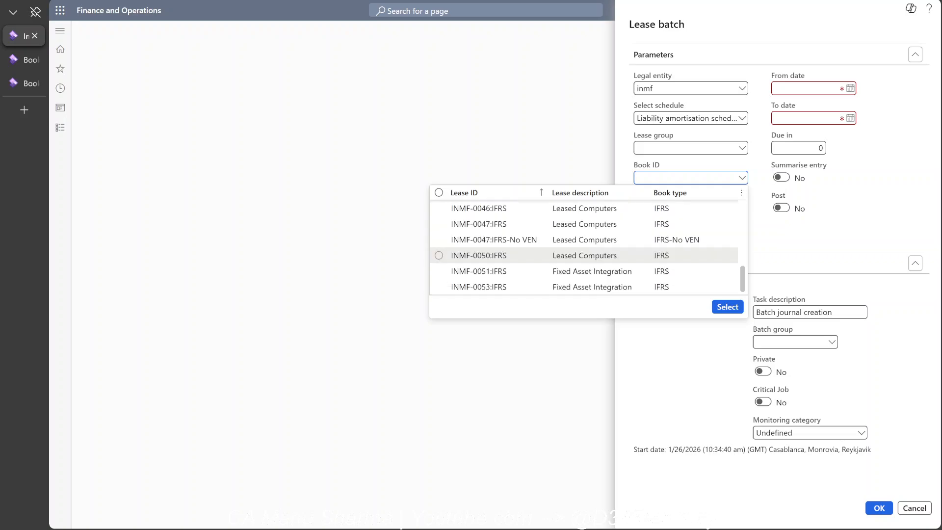
pyautogui.click(439, 288)
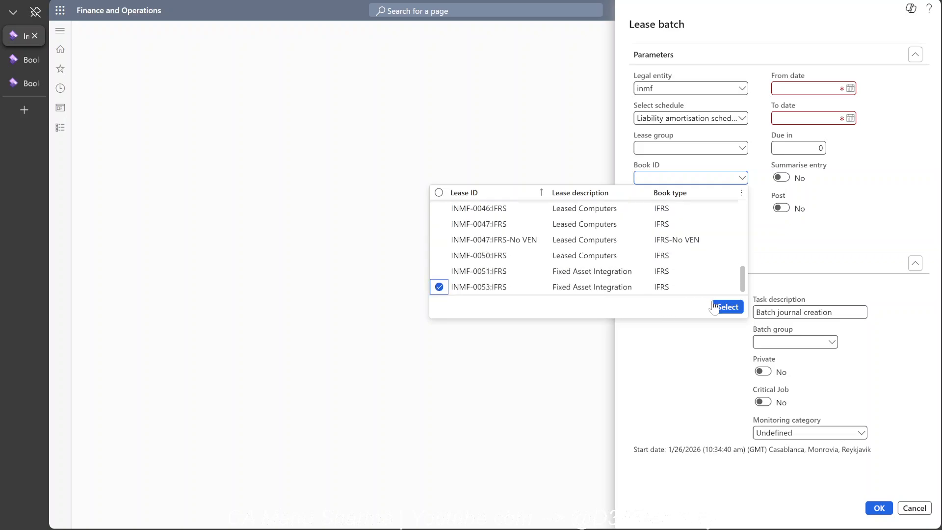
pyautogui.click(728, 307)
# - Set the batch period from 01/01/2024 to 12/31/2025, enable posting, and submit the liability amortisation batch
pyautogui.click(851, 91)
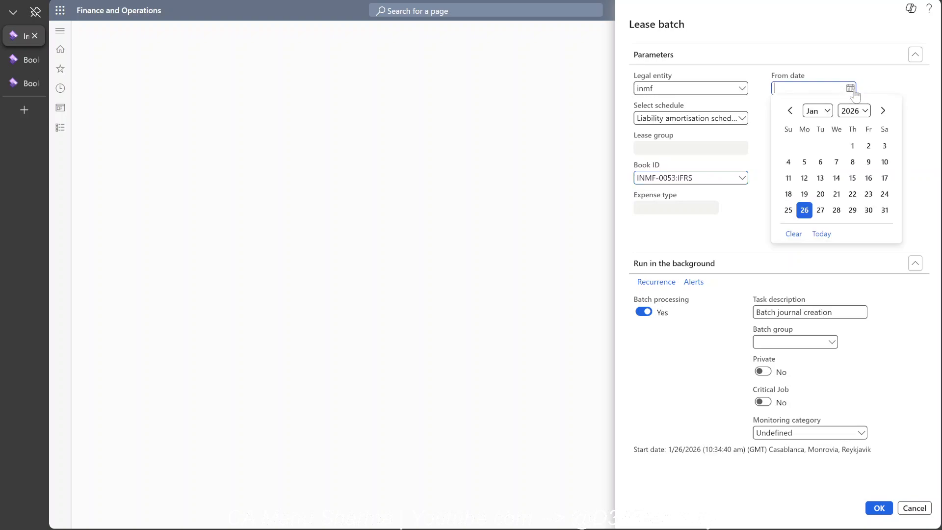
pyautogui.click(856, 146)
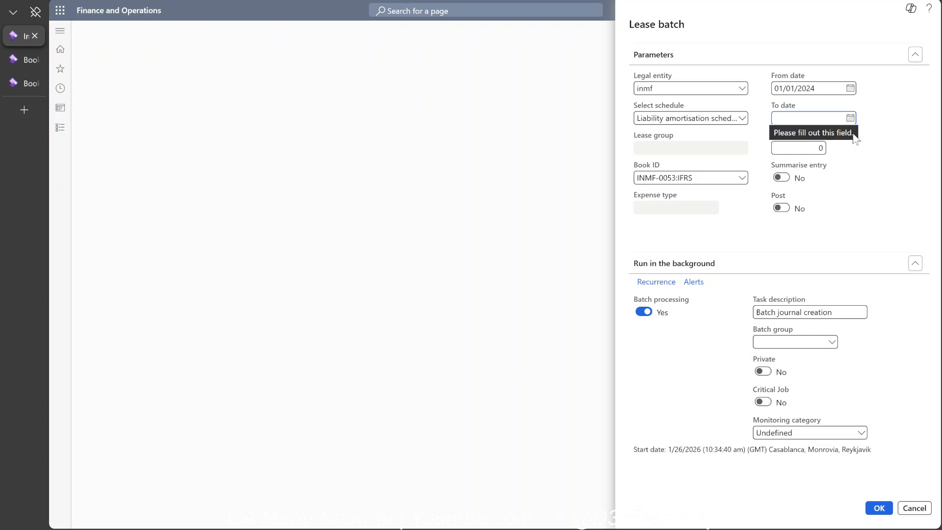
pyautogui.click(851, 119)
pyautogui.click(790, 141)
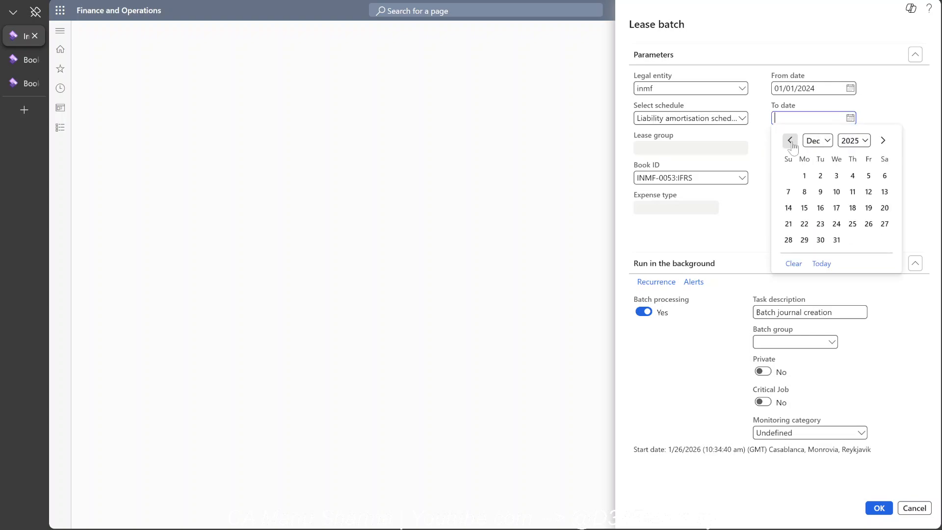
pyautogui.click(836, 239)
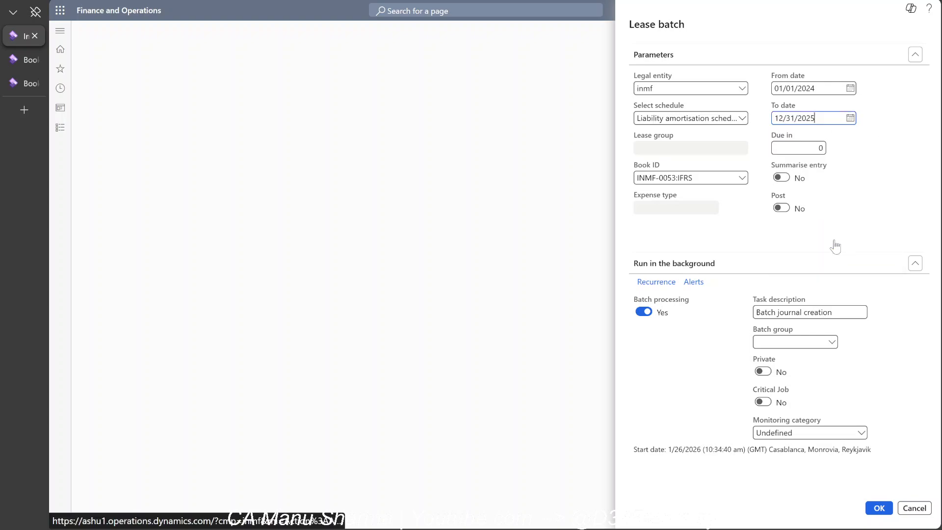
pyautogui.click(781, 208)
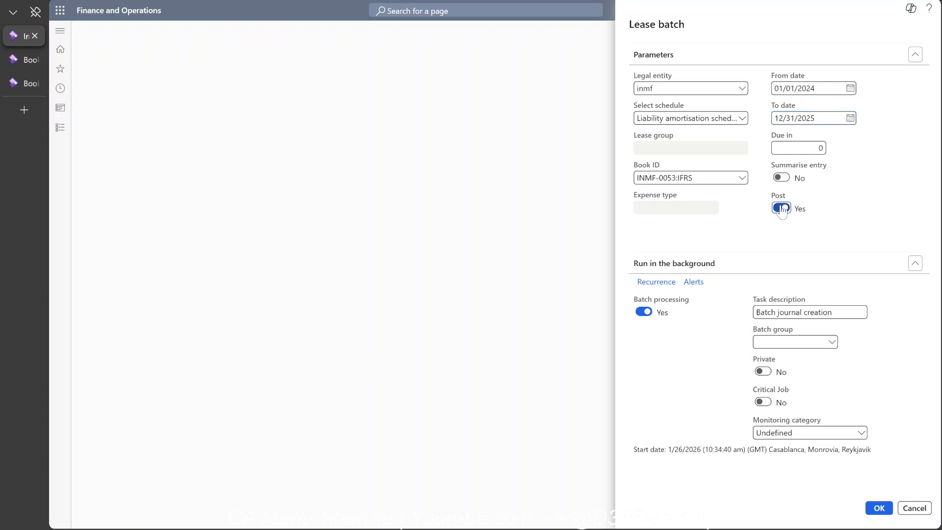
pyautogui.click(881, 511)
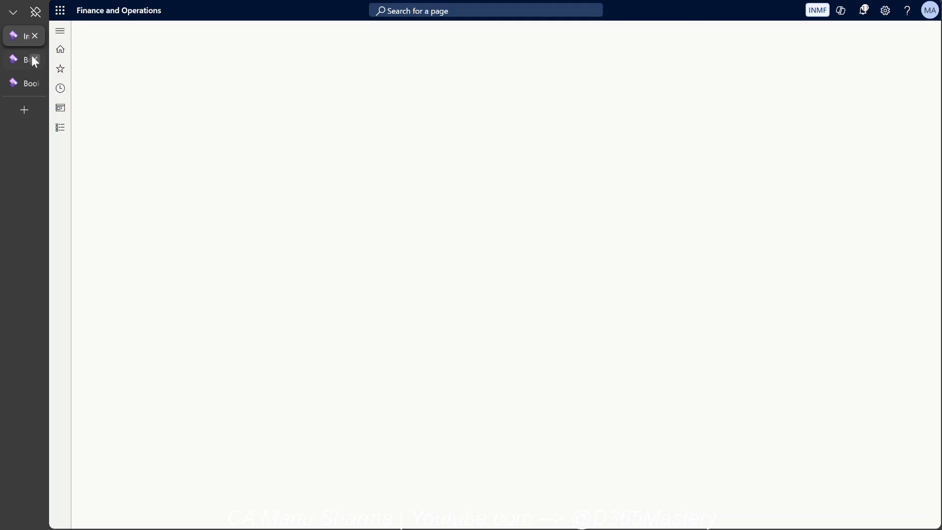
# - Open the asset leasing journals of book INMF-0053:IFRS and refresh the list to load the batch-created journals
pyautogui.click(27, 61)
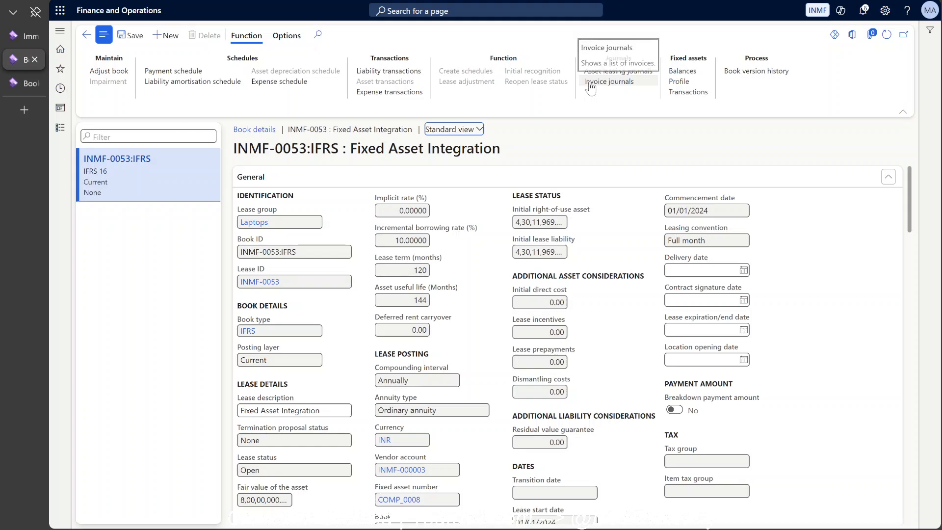
pyautogui.click(625, 74)
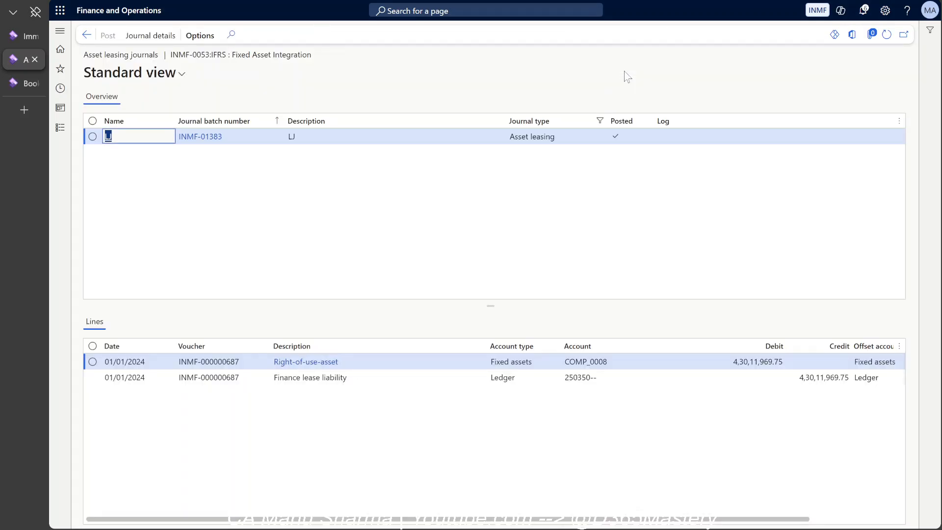
pyautogui.click(887, 35)
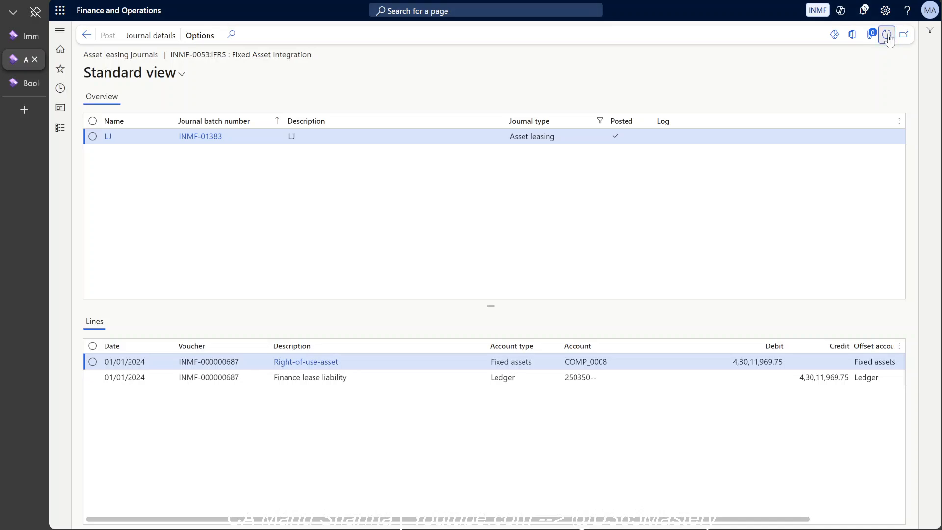
pyautogui.click(887, 36)
pyautogui.click(887, 35)
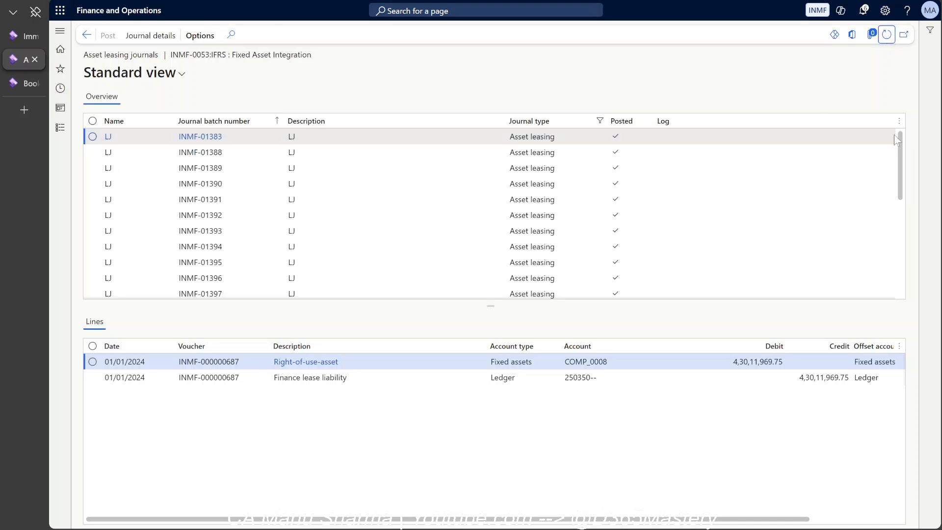
# - Examine the lines and date of the last asset leasing journal, INMF-01411, and return to the book details
pyautogui.moveTo(897, 142); pyautogui.dragTo(899, 251)
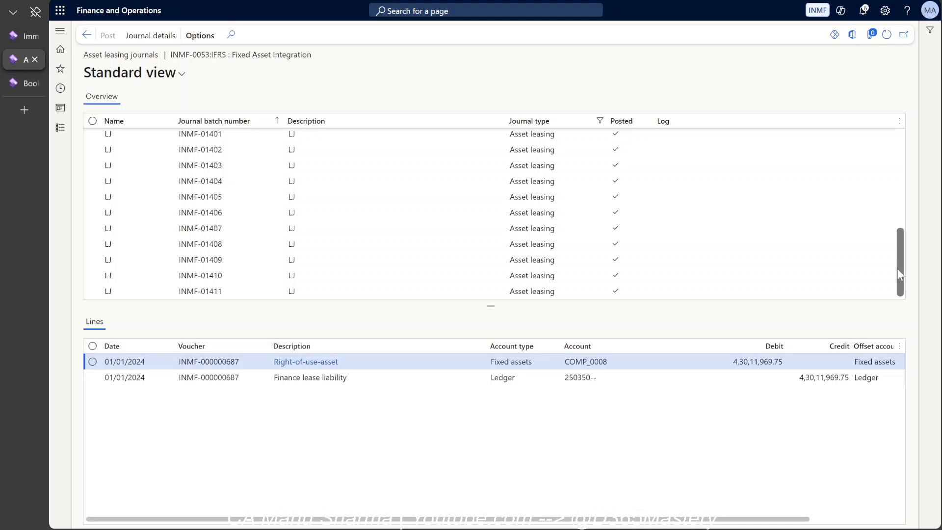
pyautogui.click(120, 294)
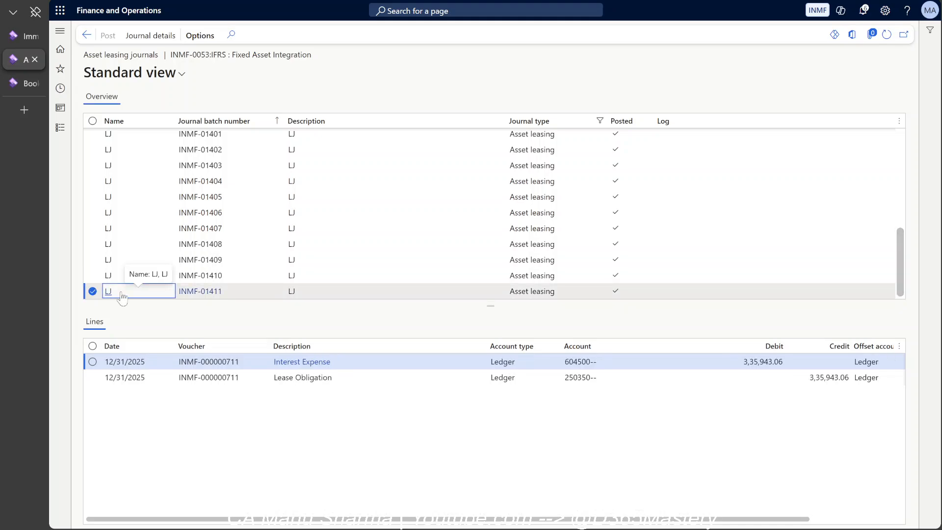
pyautogui.doubleClick(136, 362)
pyautogui.moveTo(128, 362); pyautogui.dragTo(106, 367)
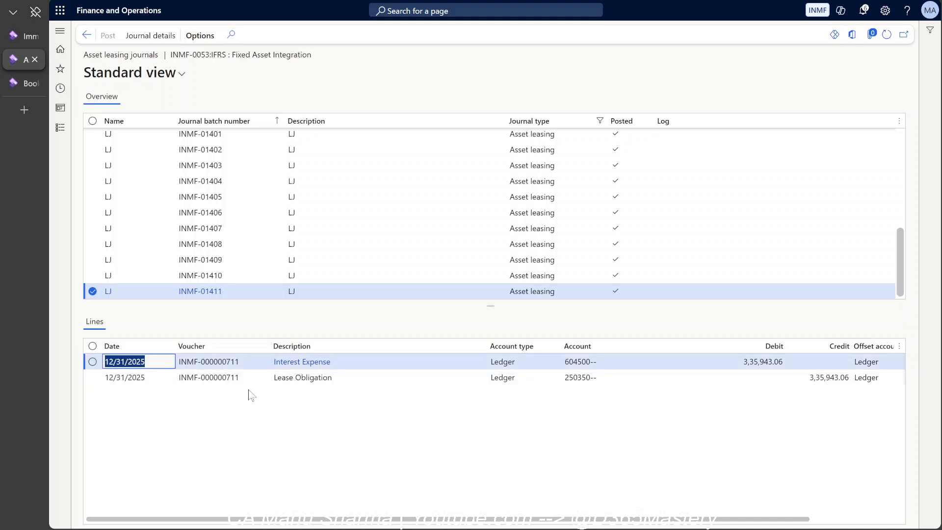
pyautogui.click(86, 35)
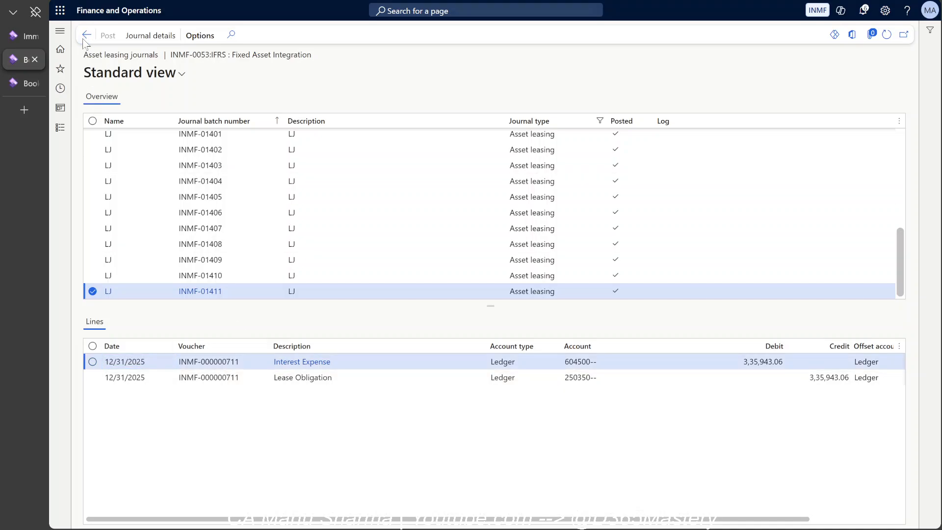
# - Review the book's lease liability transactions and compare the lease liability balance with the Liability Amortization Schedule in the Excel workbook
pyautogui.click(388, 72)
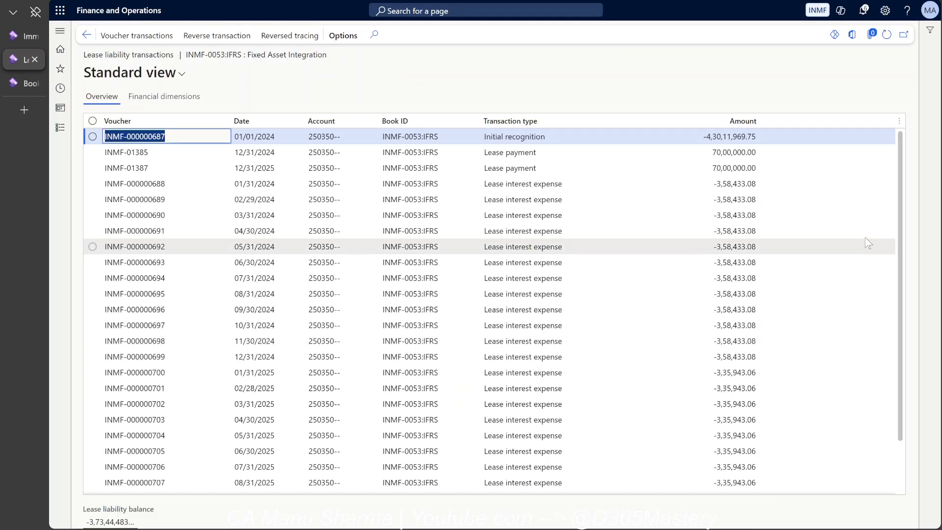
pyautogui.moveTo(903, 153); pyautogui.dragTo(906, 230)
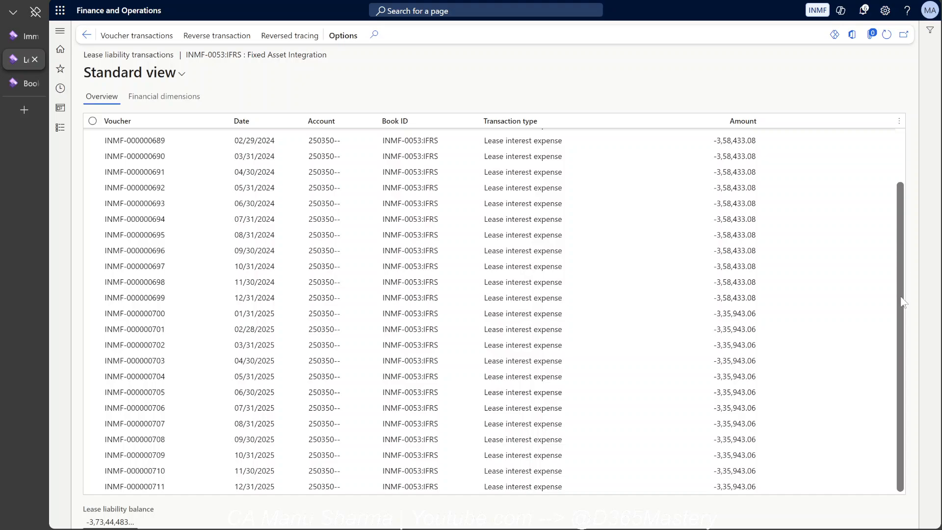
pyautogui.moveTo(84, 513)
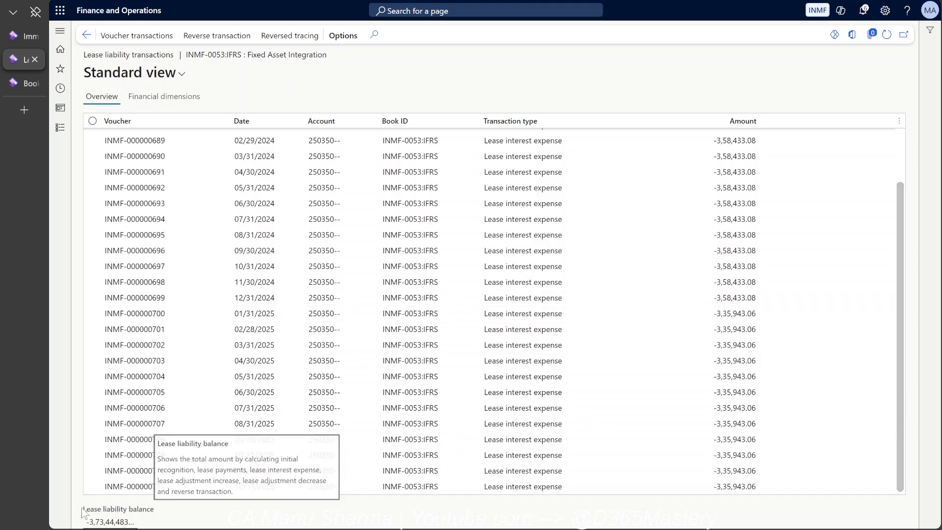
pyautogui.moveTo(84, 513); pyautogui.dragTo(163, 513)
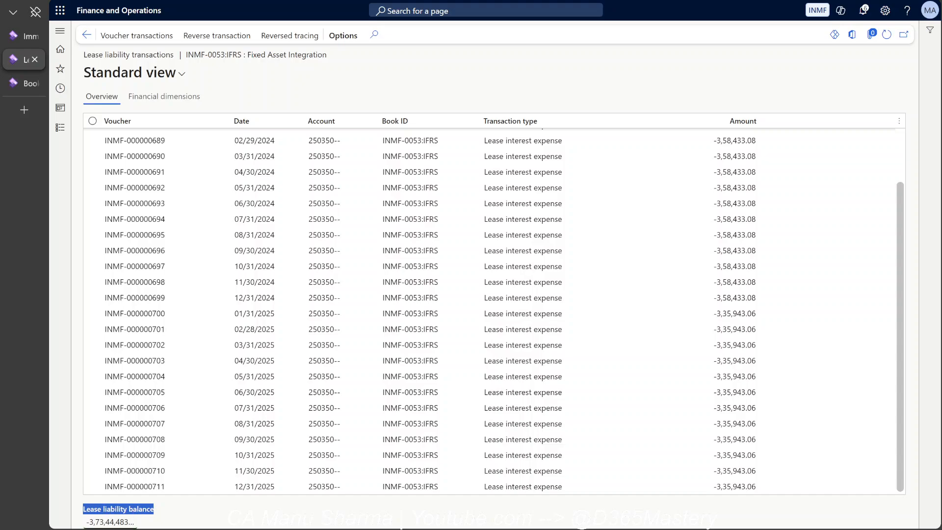
pyautogui.moveTo(112, 523)
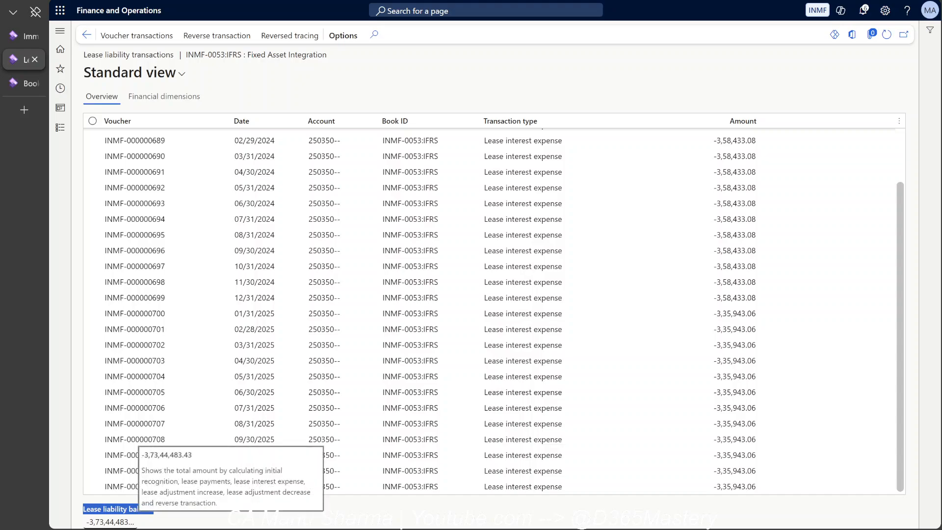
pyautogui.hotkey('alt', 'Tab')
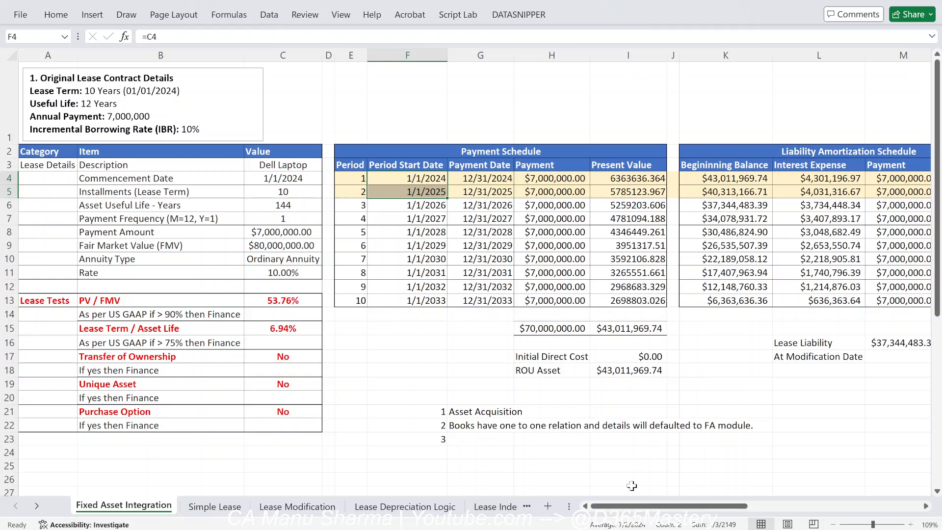
pyautogui.moveTo(631, 505); pyautogui.dragTo(678, 505)
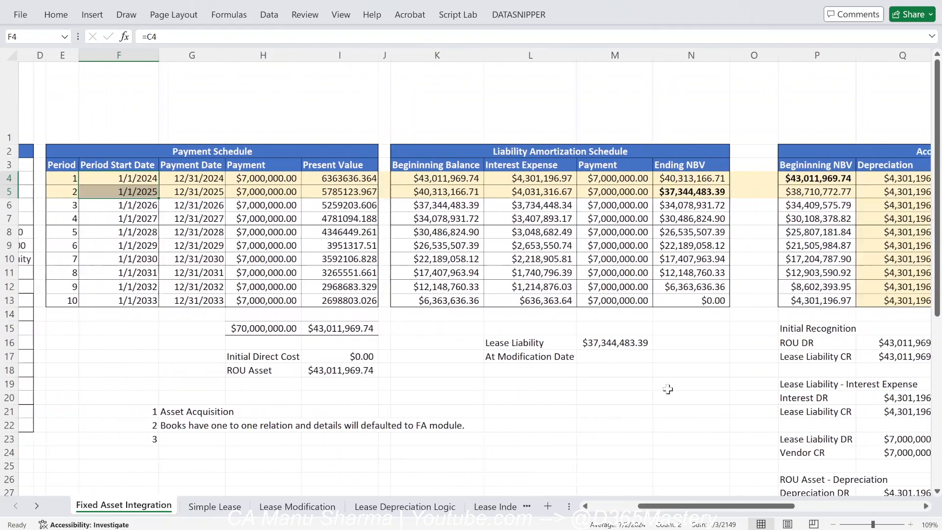
# - In the Fixed Asset Integration worksheet, examine the second period's ending lease liability and the accumulated depreciation schedule against the lease book details
pyautogui.click(674, 191)
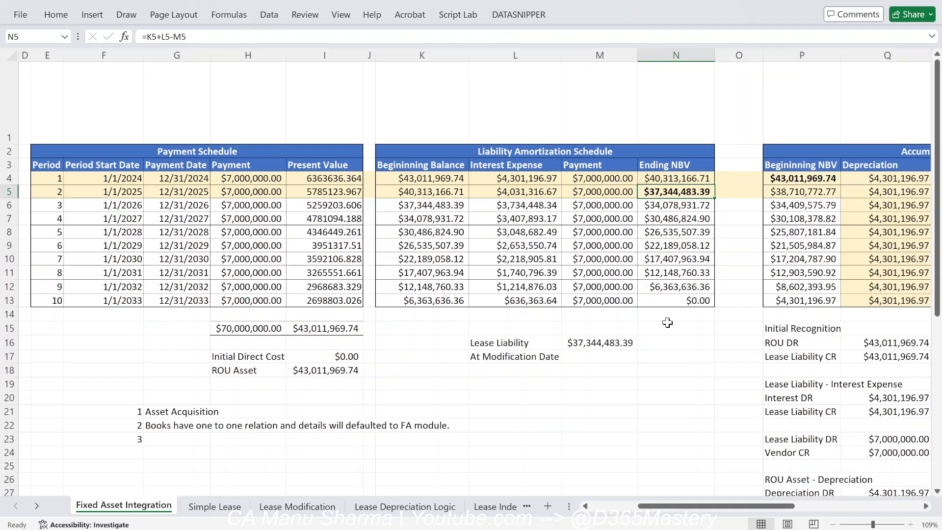
pyautogui.hotkey('alt', 'Tab')
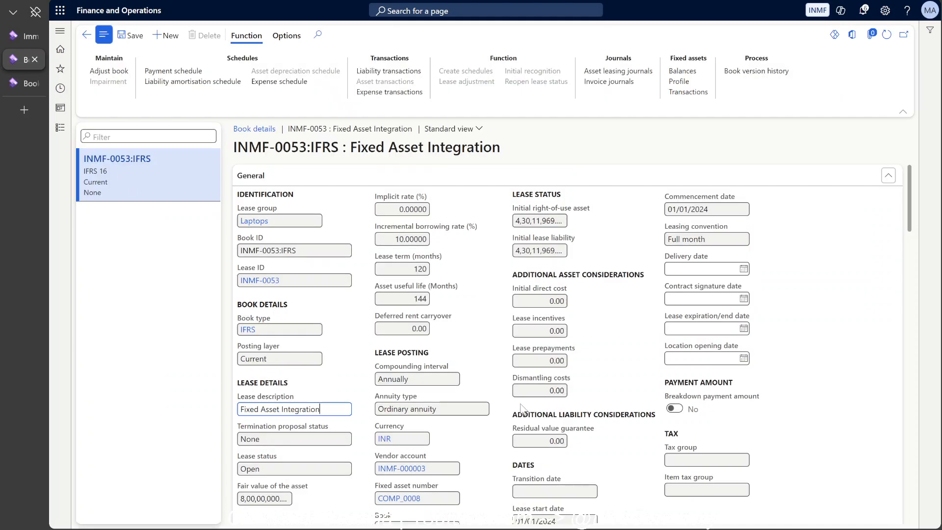
pyautogui.hotkey('alt', 'Tab')
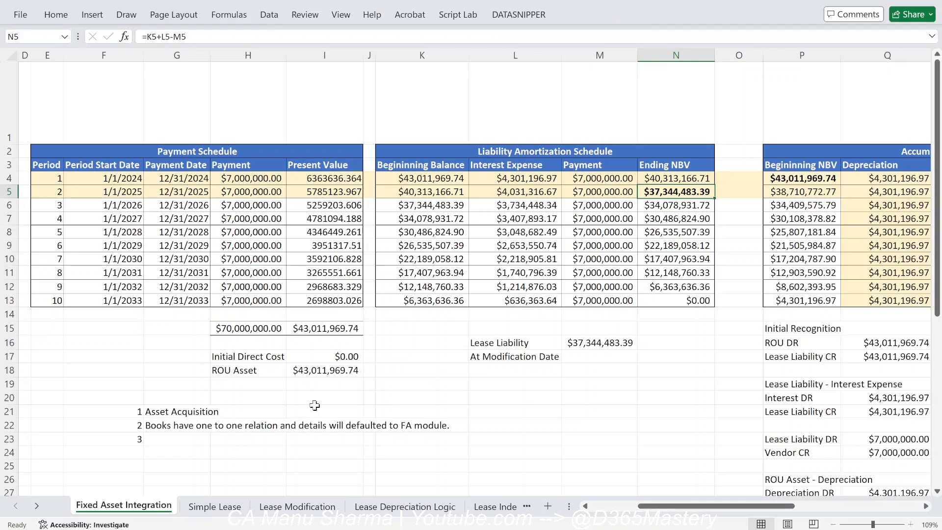
pyautogui.hscroll(8, 601, 277)
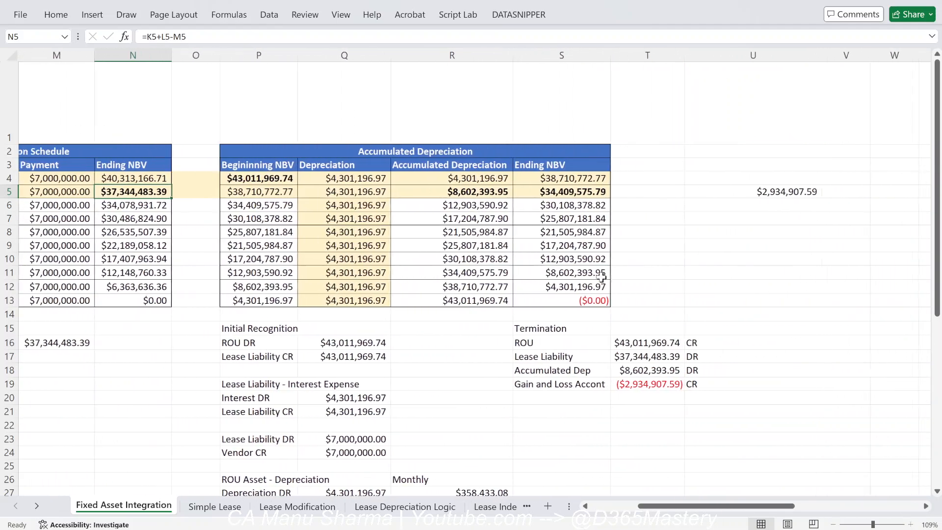
pyautogui.hotkey('alt', 'Tab')
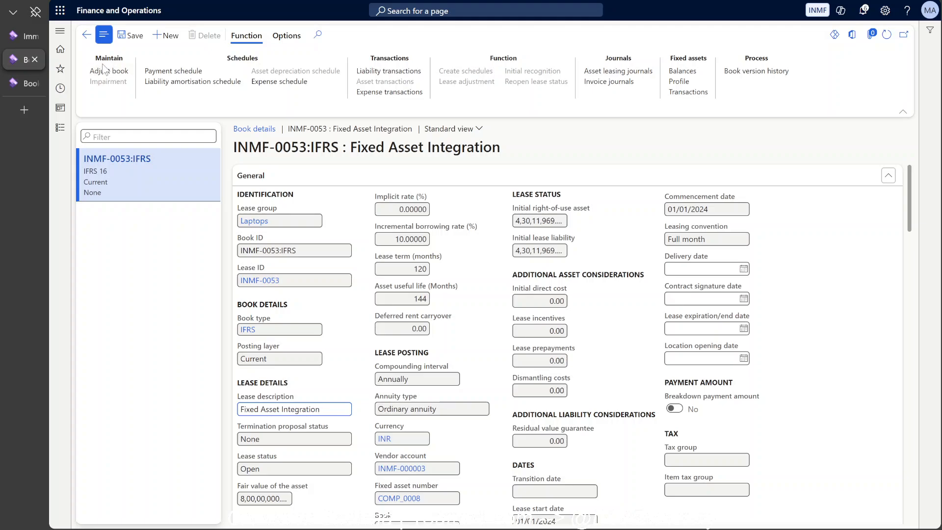
# - Open a new depreciation proposal in the Fixed assets module and set its journal name to FAA
pyautogui.click(20, 80)
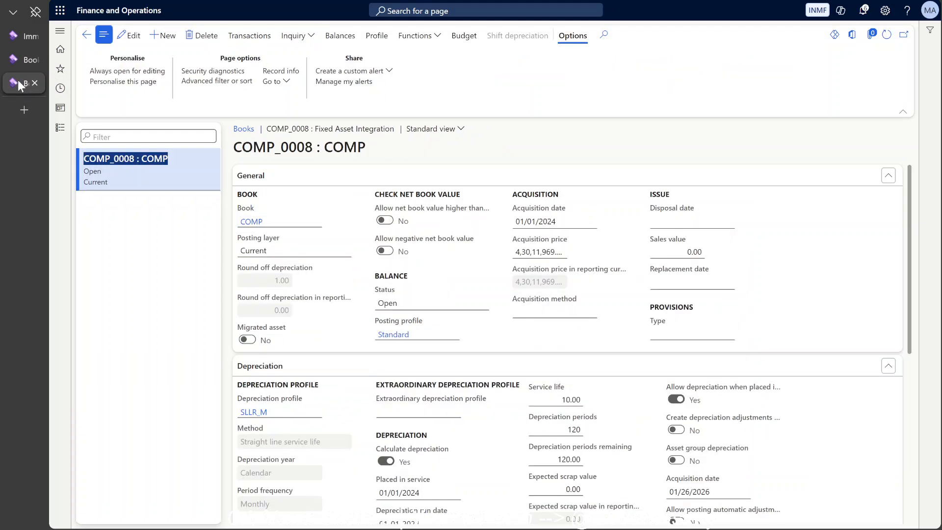
pyautogui.click(60, 127)
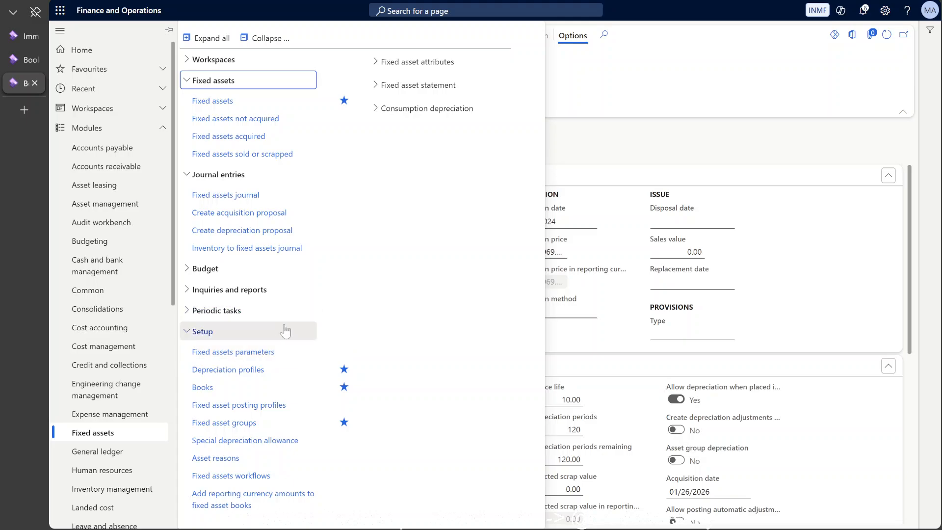
pyautogui.click(243, 230)
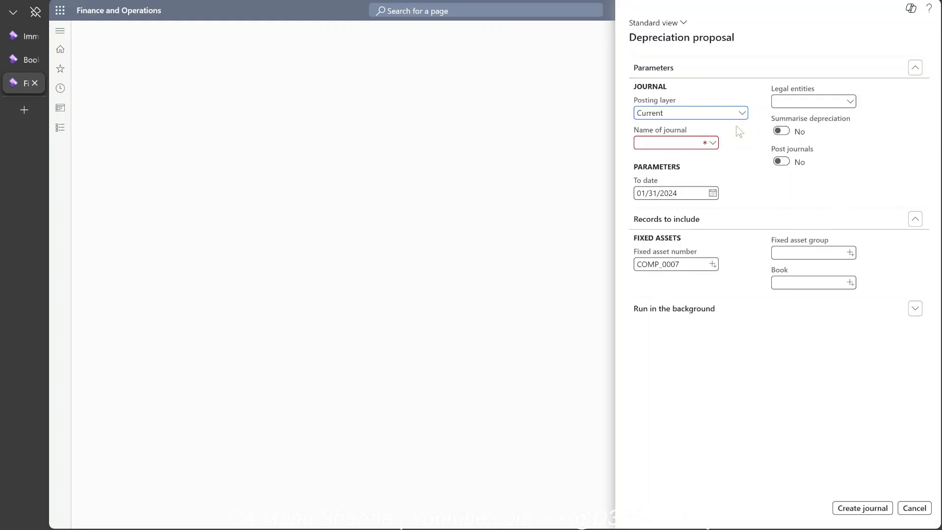
pyautogui.click(711, 143)
pyautogui.click(700, 176)
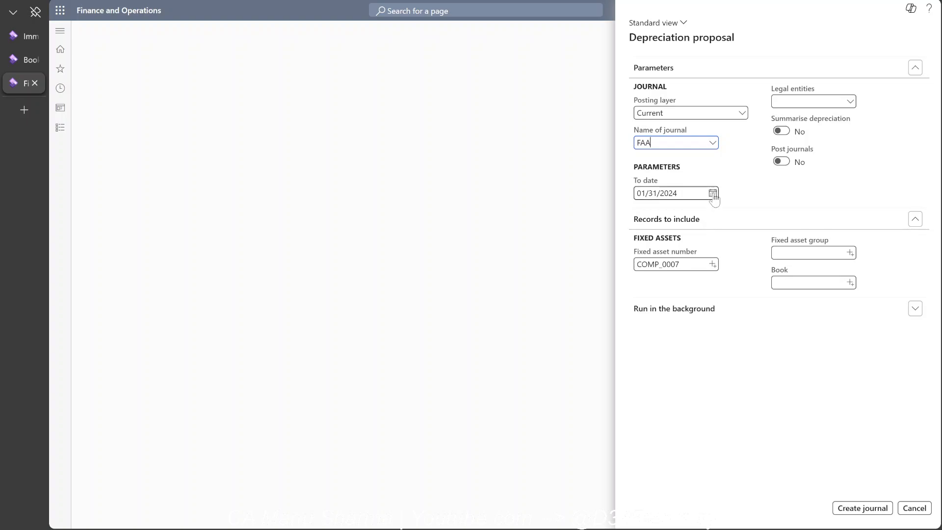
pyautogui.click(715, 266)
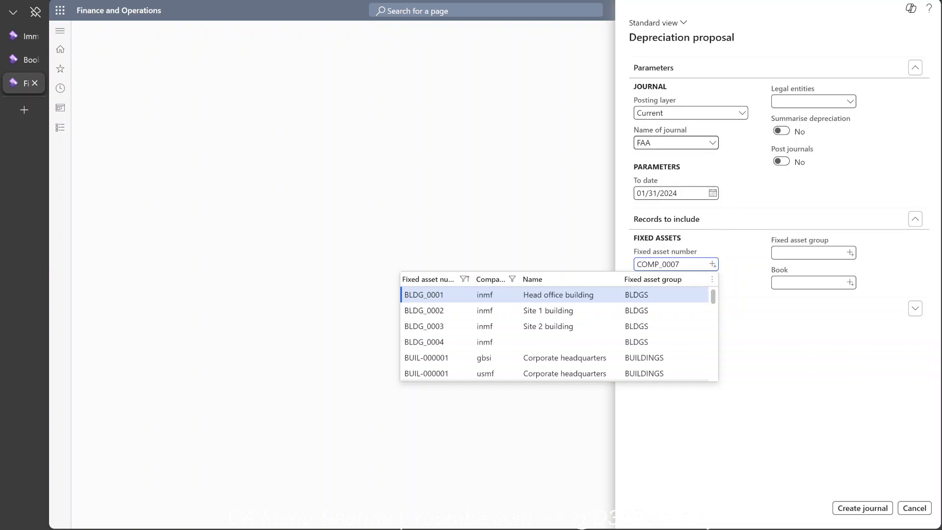
pyautogui.rightClick(712, 141)
pyautogui.click(728, 187)
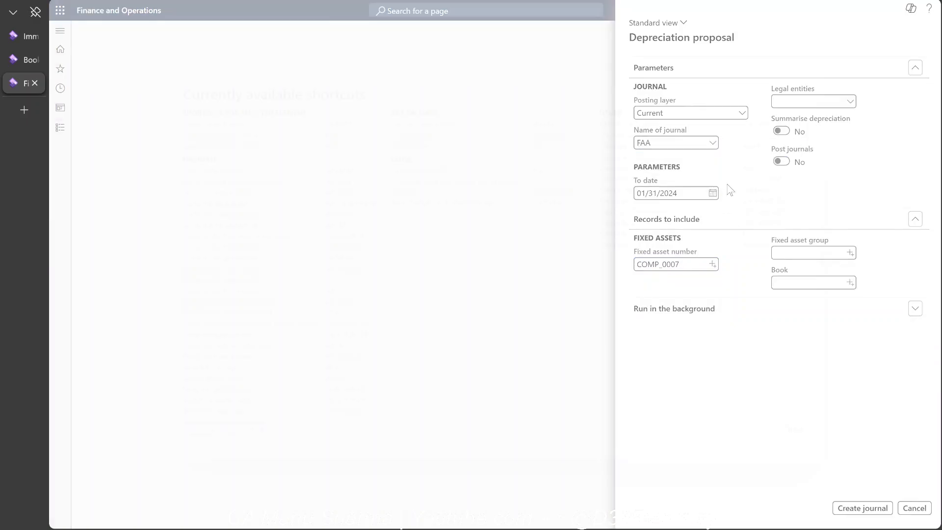
pyautogui.click(792, 432)
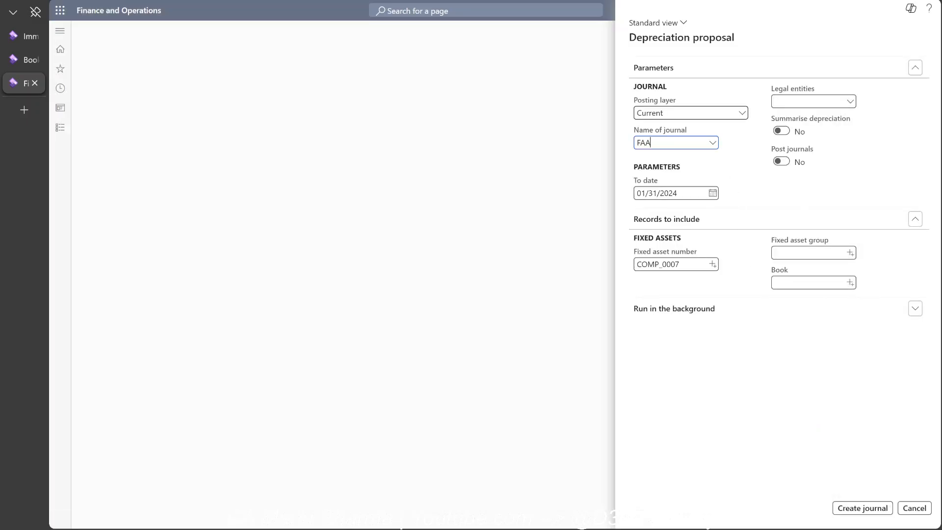
# - Replace the proposal's fixed asset number with COMP_0008, leaving no other asset in the filter
pyautogui.click(714, 266)
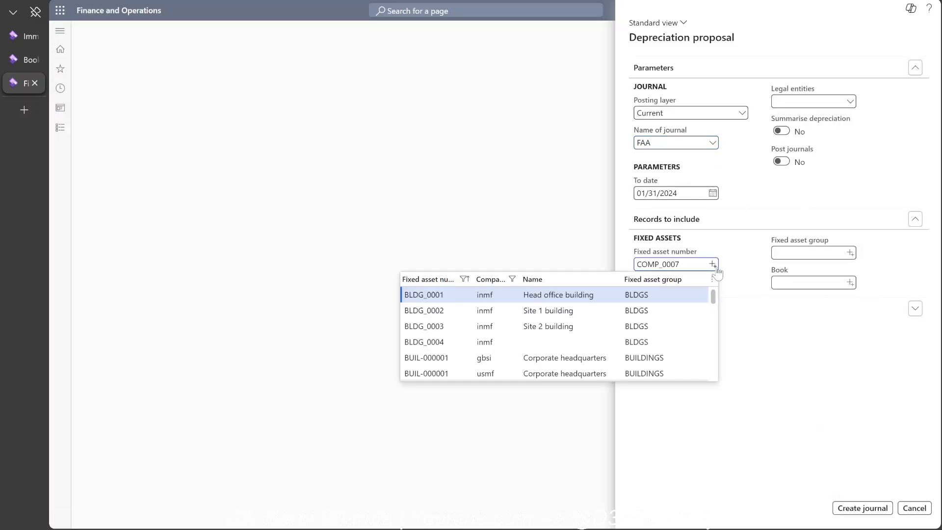
pyautogui.scroll(-5, 554, 334)
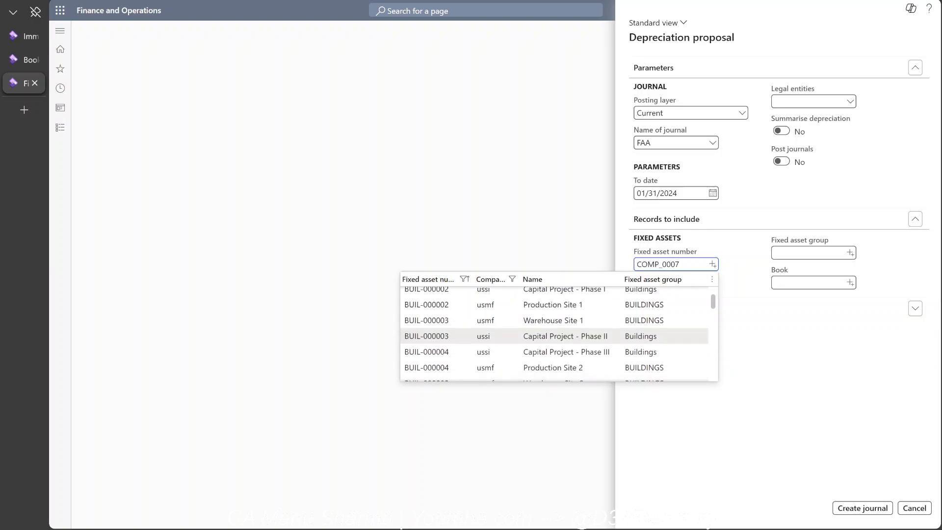
pyautogui.scroll(-3, 554, 338)
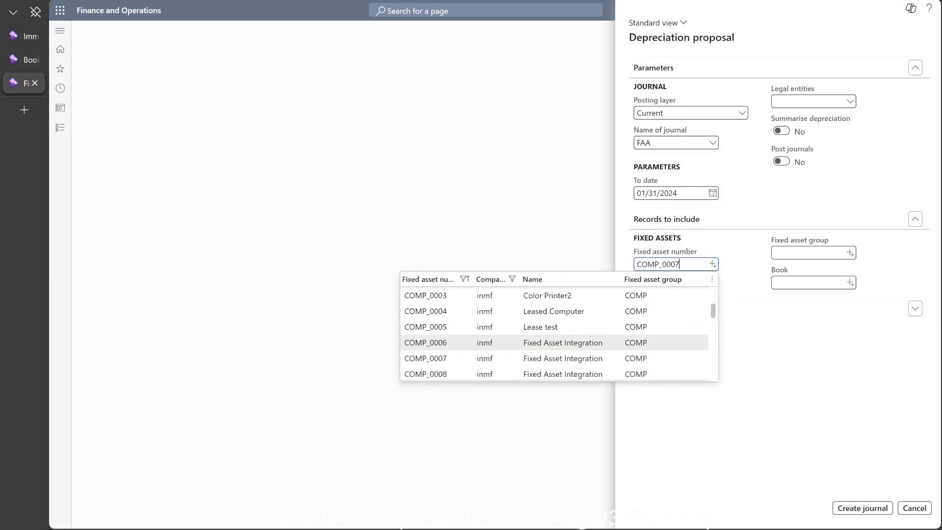
pyautogui.click(554, 374)
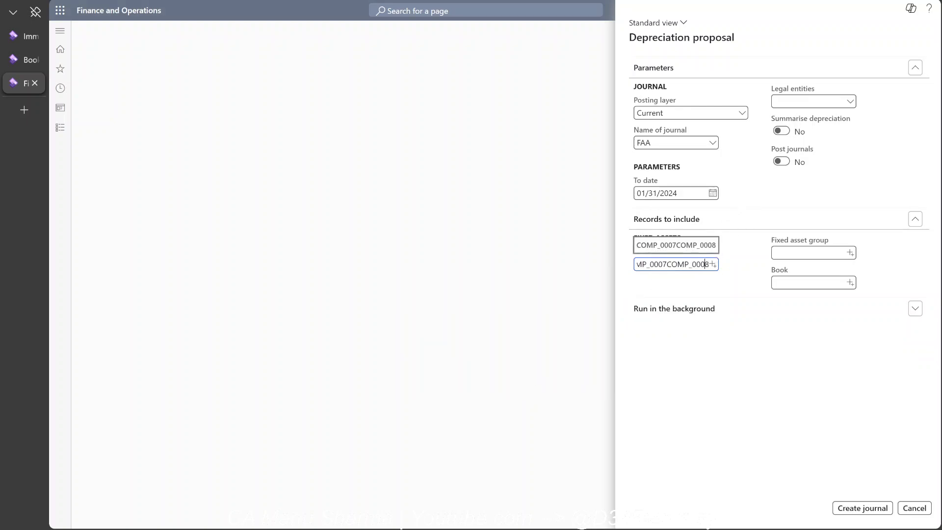
pyautogui.press('BackSpace')
pyautogui.press('BackSpace')
pyautogui.press('BackSpace')
pyautogui.press('BackSpace')
pyautogui.press('BackSpace')
pyautogui.press('BackSpace')
pyautogui.press('BackSpace')
pyautogui.press('BackSpace')
pyautogui.press('BackSpace')
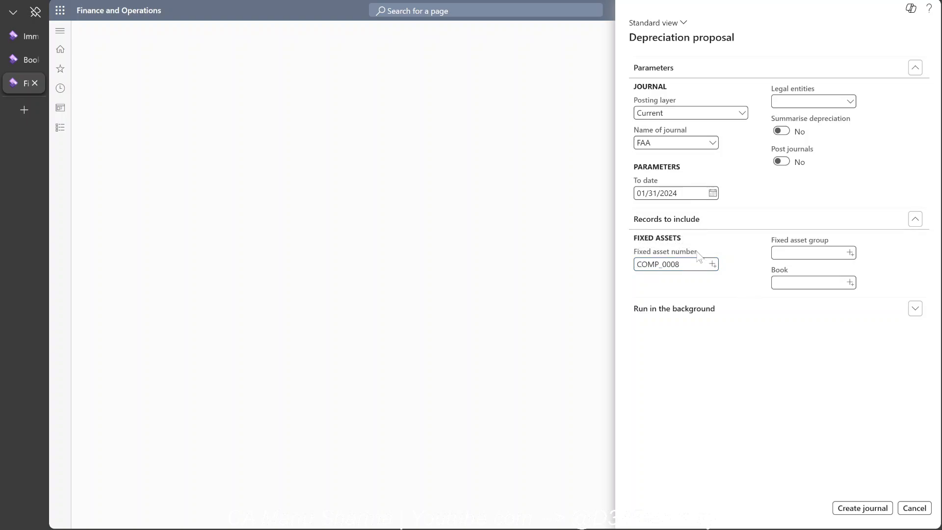
pyautogui.moveTo(691, 252); pyautogui.dragTo(621, 252)
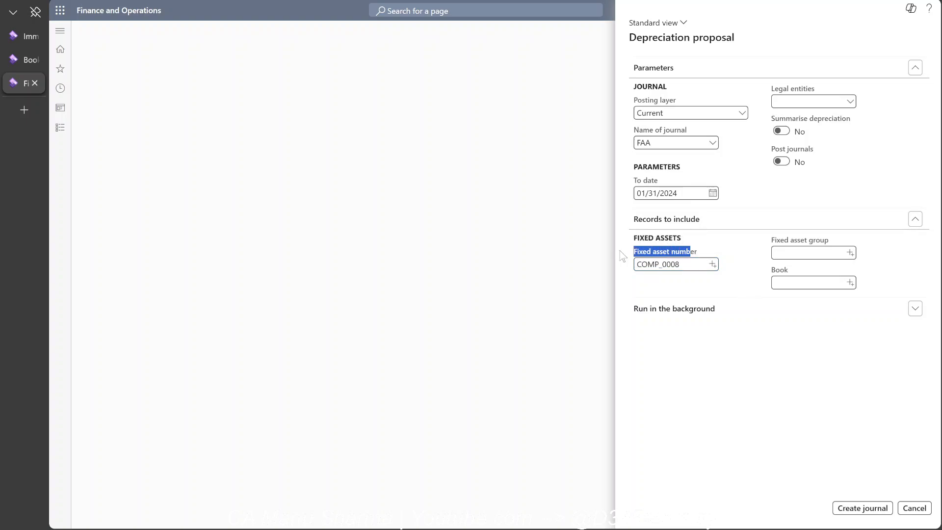
# - Create the depreciation journal from the proposal without choosing any legal entity
pyautogui.click(851, 102)
pyautogui.click(883, 125)
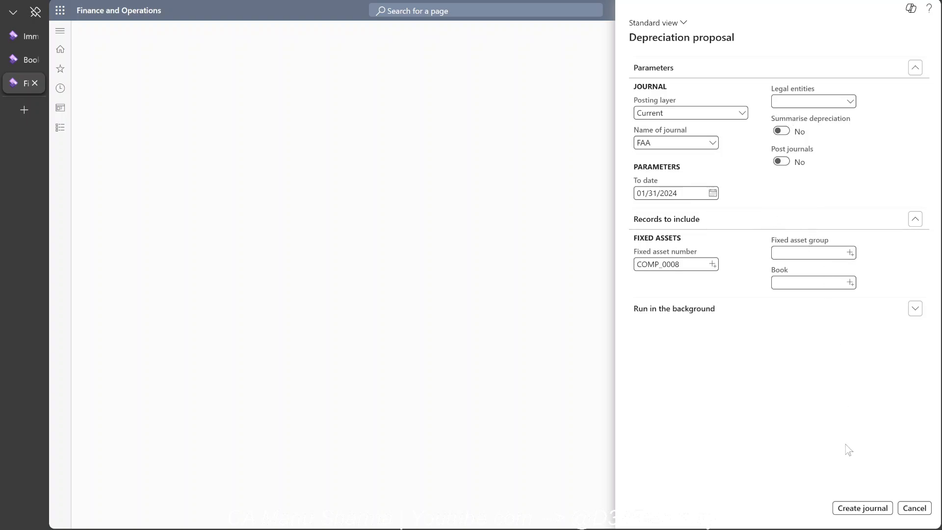
pyautogui.click(853, 509)
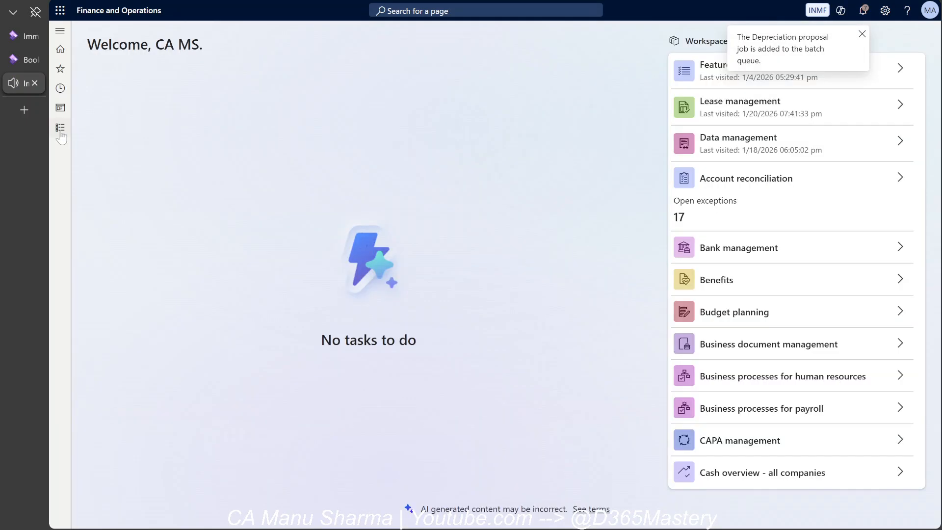
# - Open the lines of the unposted FAA journal among the fixed assets journals
pyautogui.click(60, 129)
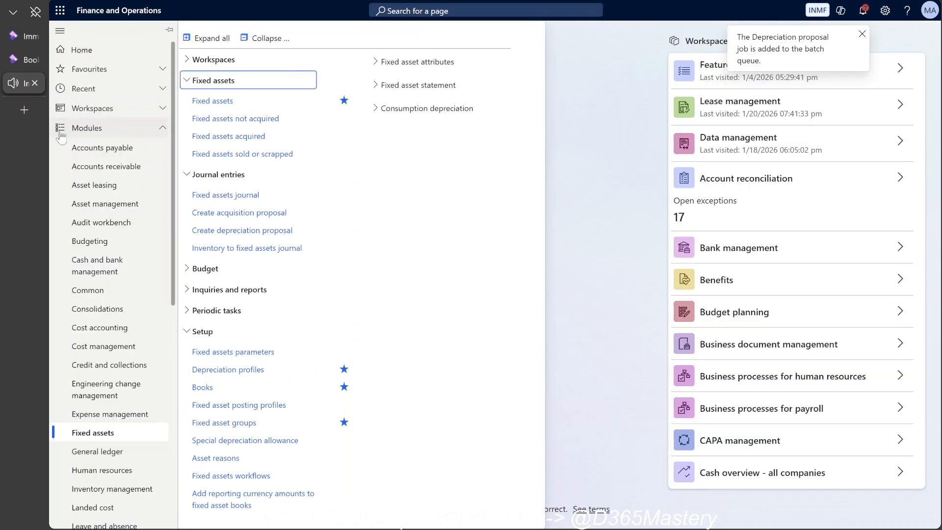
pyautogui.click(259, 195)
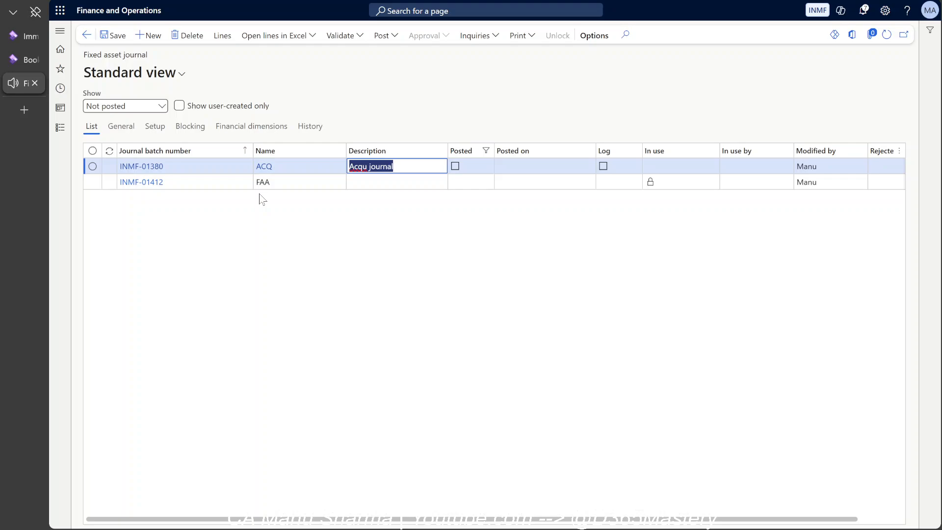
pyautogui.click(617, 179)
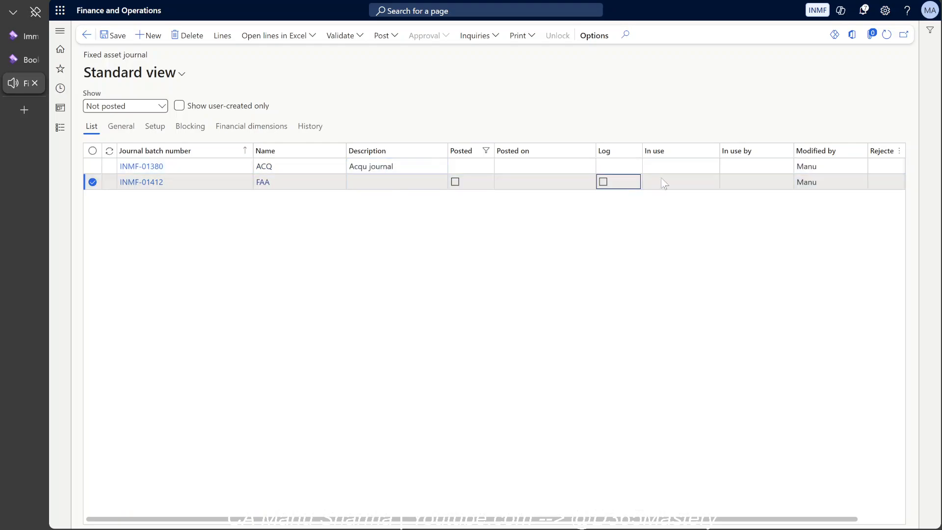
pyautogui.click(143, 186)
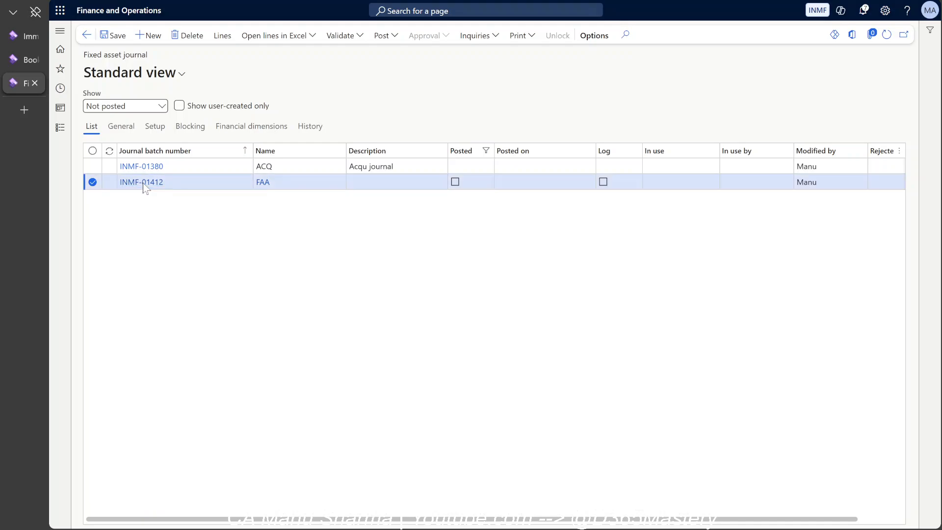
pyautogui.click(144, 182)
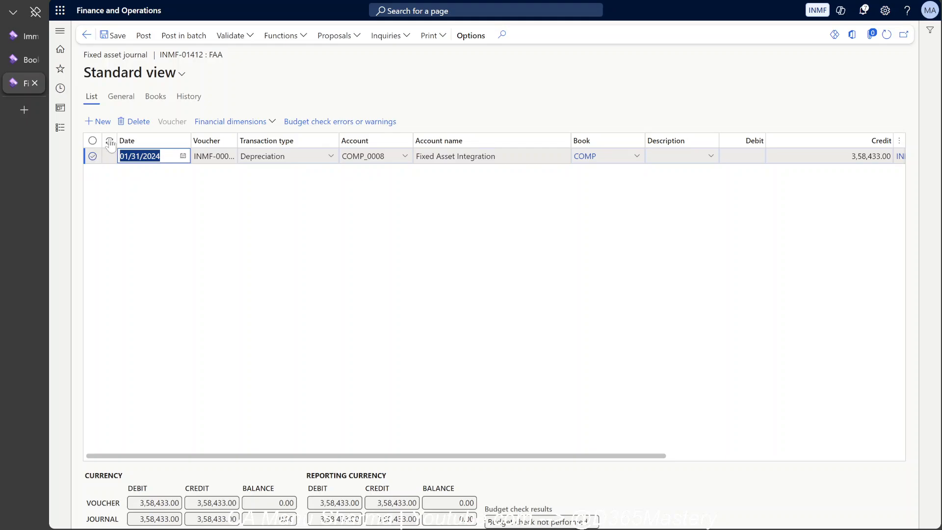
# - Delete the COMP_0008 depreciation line from the FAA journal and return to the journal list
pyautogui.click(132, 122)
pyautogui.click(610, 246)
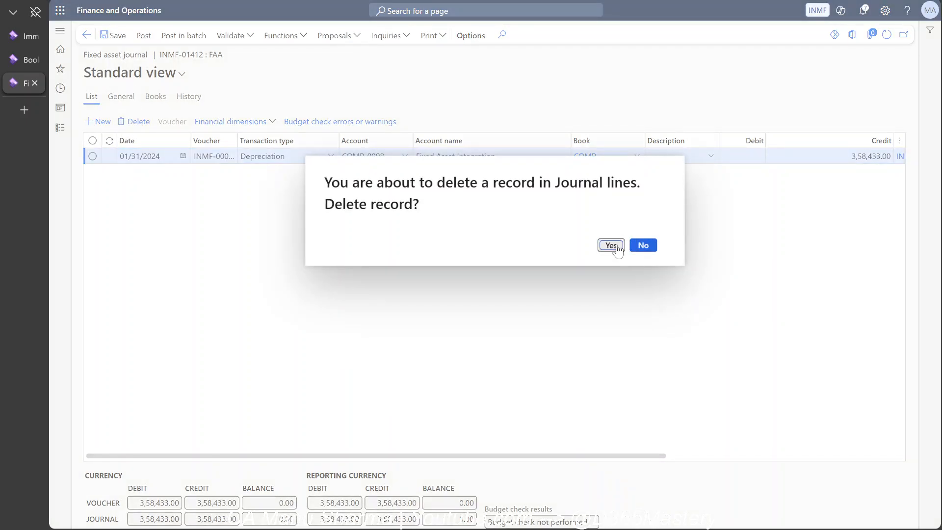
pyautogui.click(86, 34)
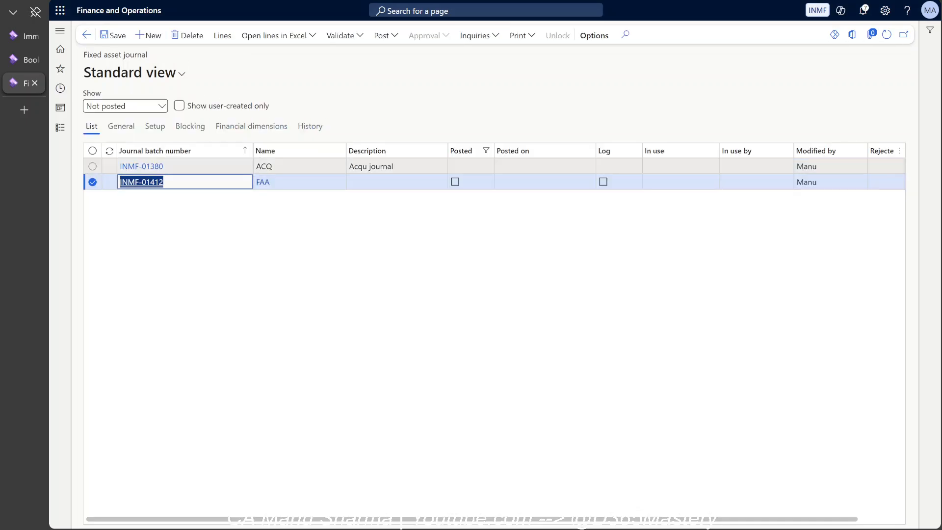
# - Delete both unposted fixed asset journals, ACQ and FAA, from the journal list
pyautogui.click(262, 183)
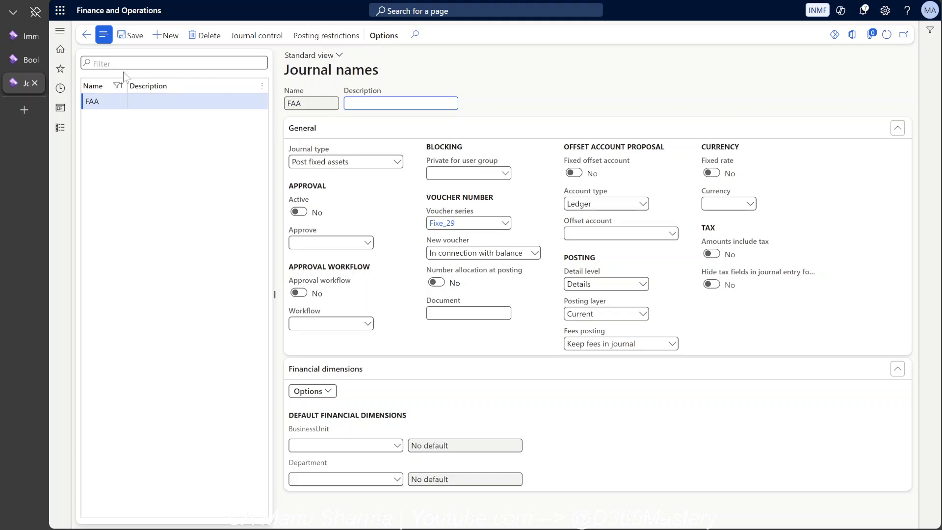
pyautogui.click(86, 34)
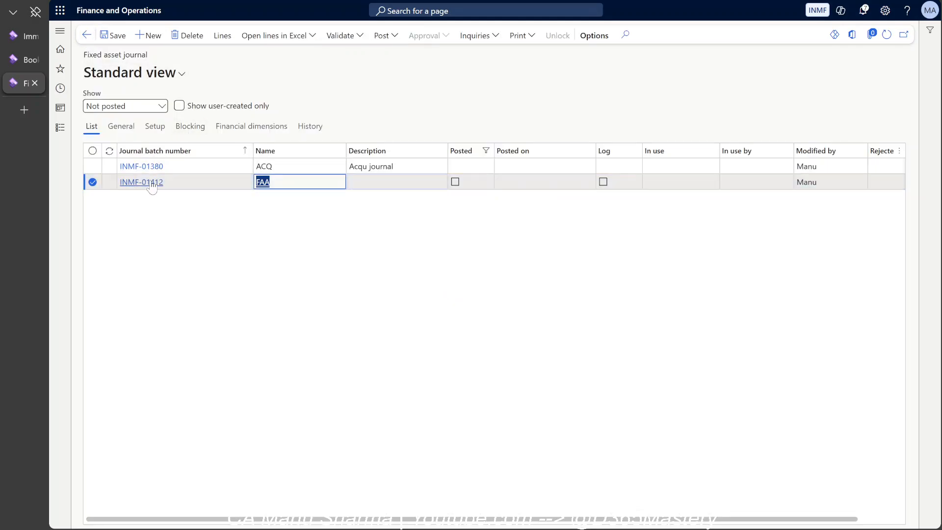
pyautogui.click(92, 151)
pyautogui.click(193, 44)
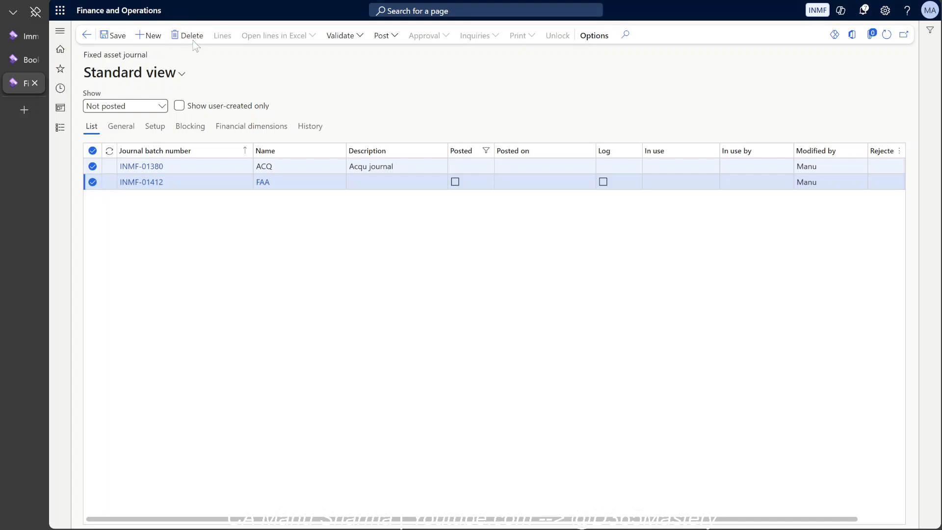
pyautogui.press('y')
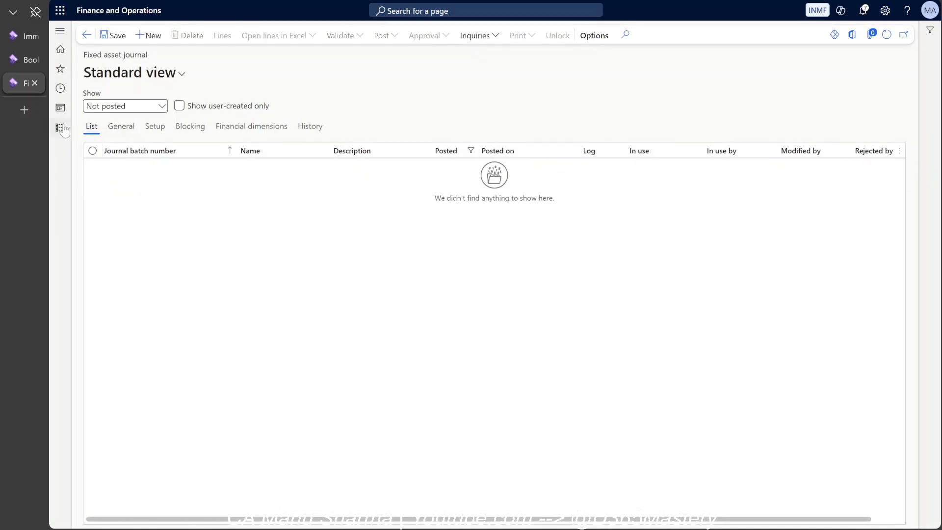
# - Start another depreciation proposal for COMP_0008 and choose FAA as the journal name
pyautogui.click(62, 129)
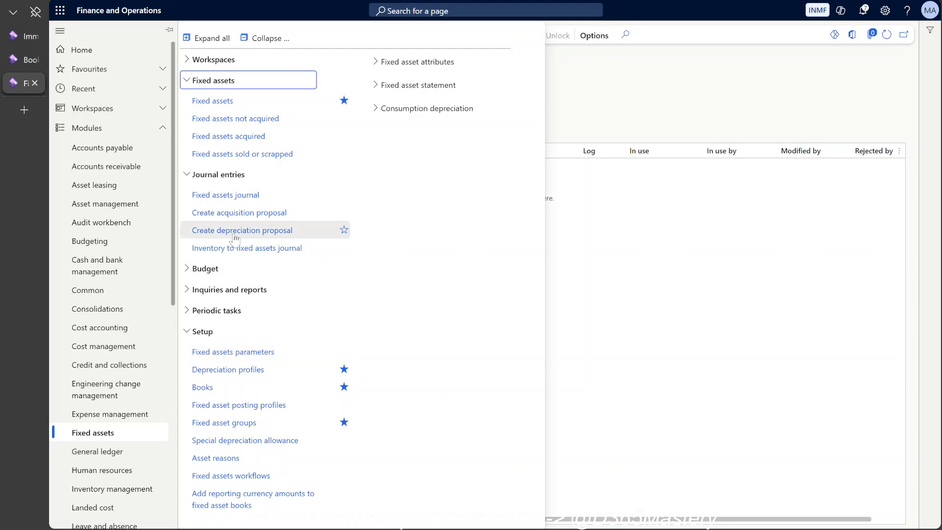
pyautogui.click(260, 231)
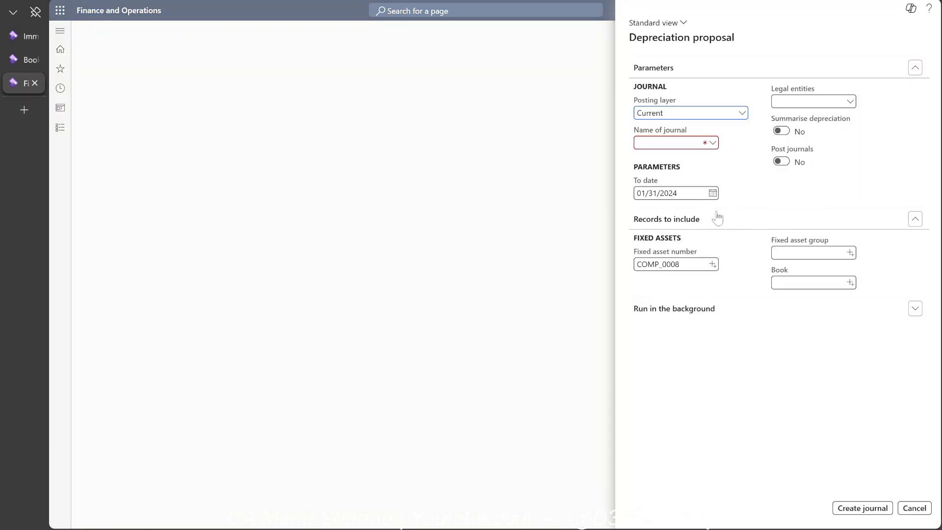
pyautogui.click(713, 143)
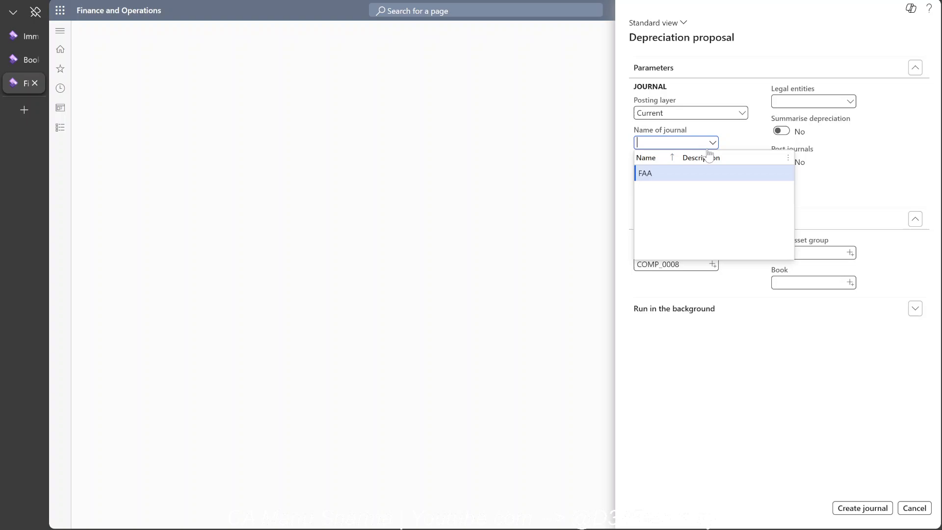
pyautogui.click(685, 172)
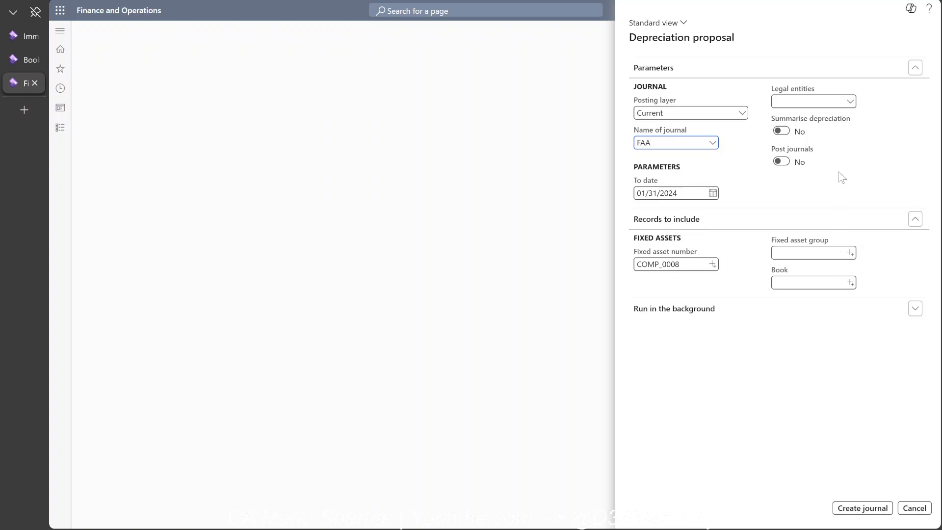
# - Set the depreciation proposal's to date to 12/31/2025 and create the journal
pyautogui.click(677, 193)
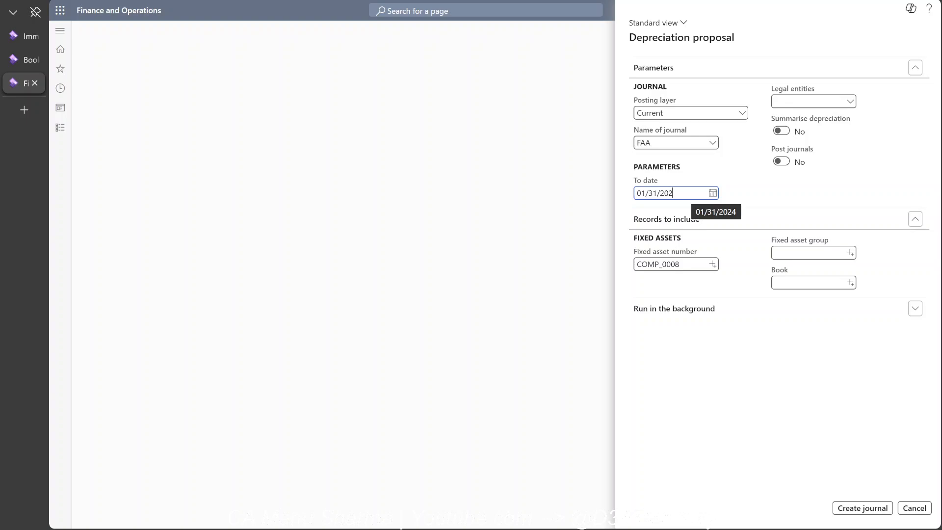
pyautogui.write('5')
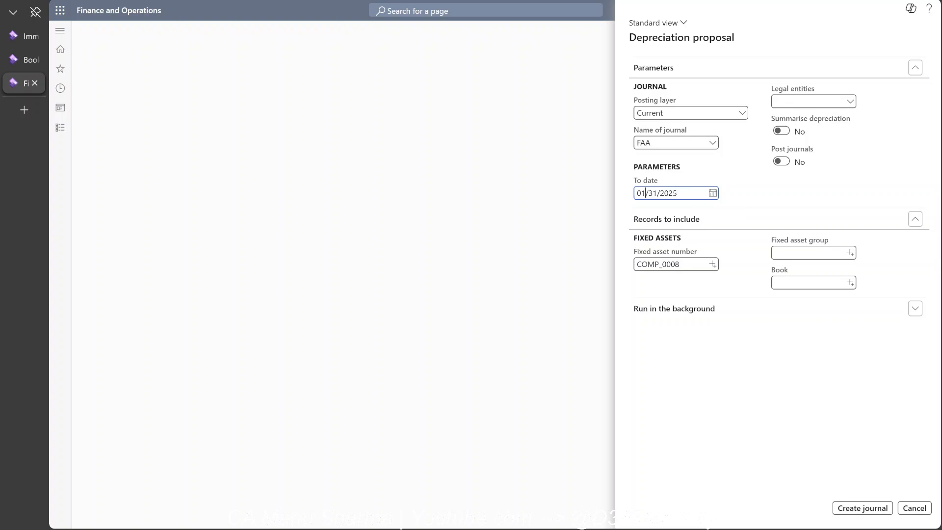
pyautogui.press('BackSpace')
pyautogui.press('BackSpace')
pyautogui.write('12')
pyautogui.press('Tab')
pyautogui.click(852, 506)
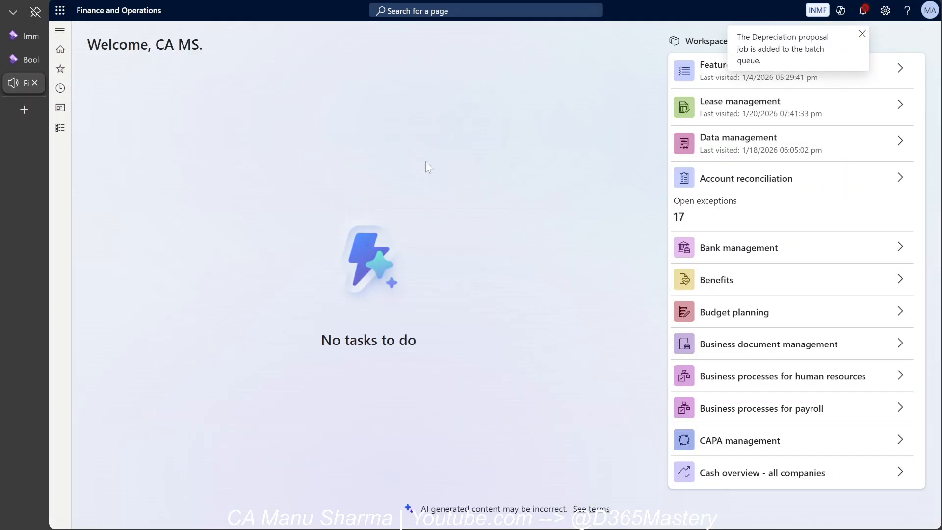
# - Refresh the fixed assets journal list until the new FAA journal is available, and review its COMP_0008 depreciation lines through the last period
pyautogui.click(59, 127)
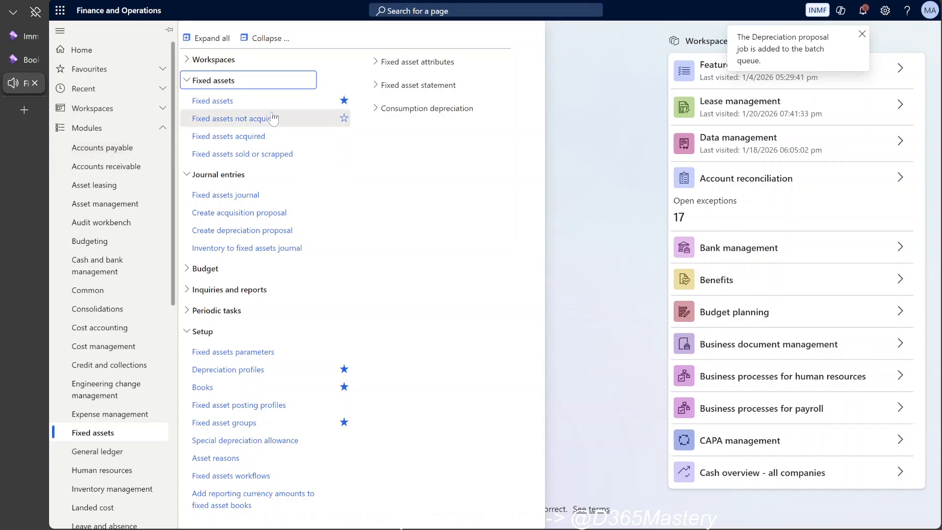
pyautogui.click(241, 195)
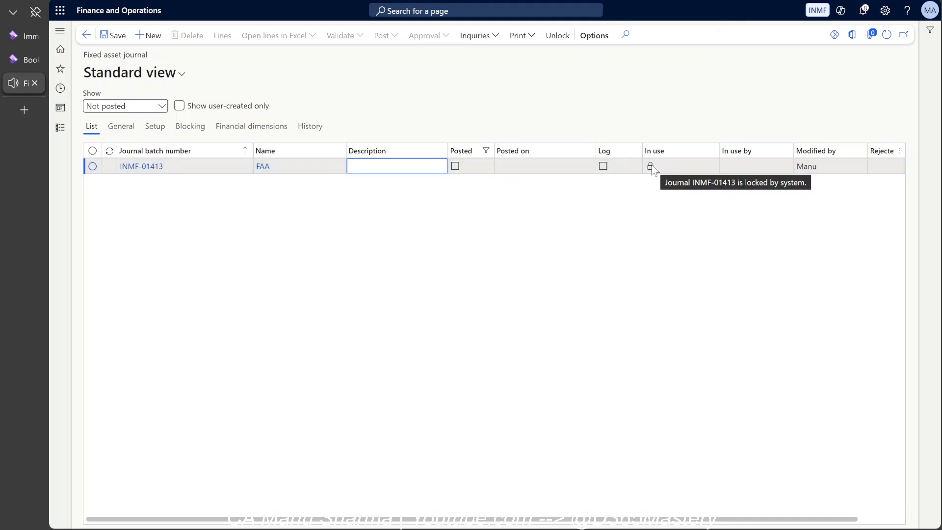
pyautogui.click(887, 39)
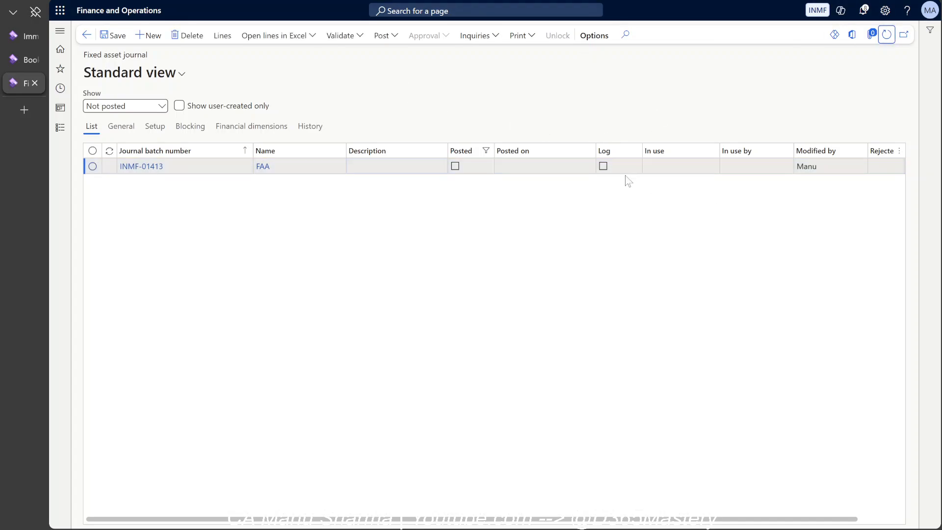
pyautogui.click(150, 169)
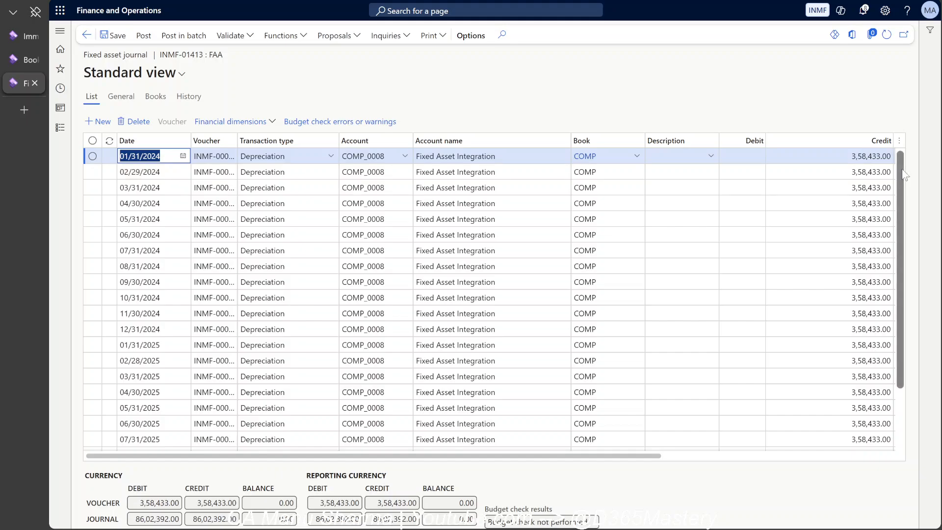
pyautogui.scroll(-3, 906, 238)
pyautogui.scroll(-1, 905, 238)
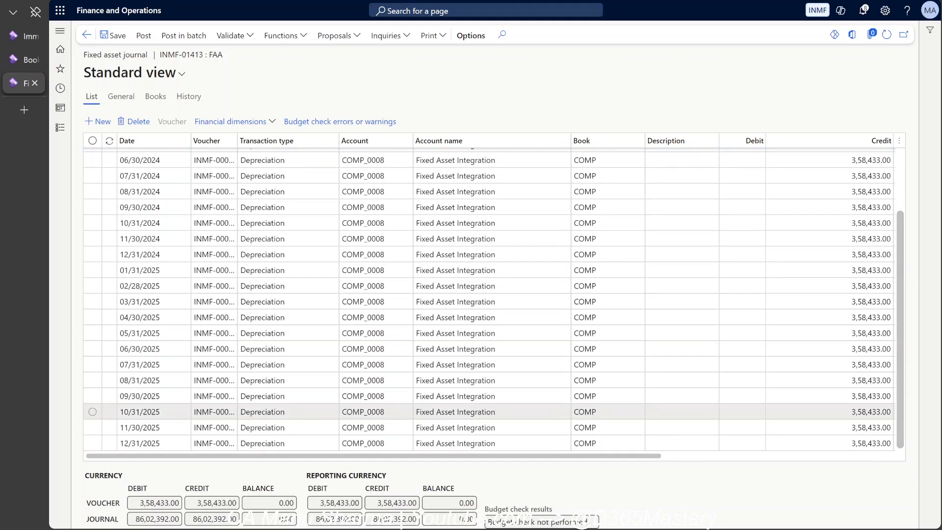
pyautogui.moveTo(582, 457); pyautogui.dragTo(487, 481)
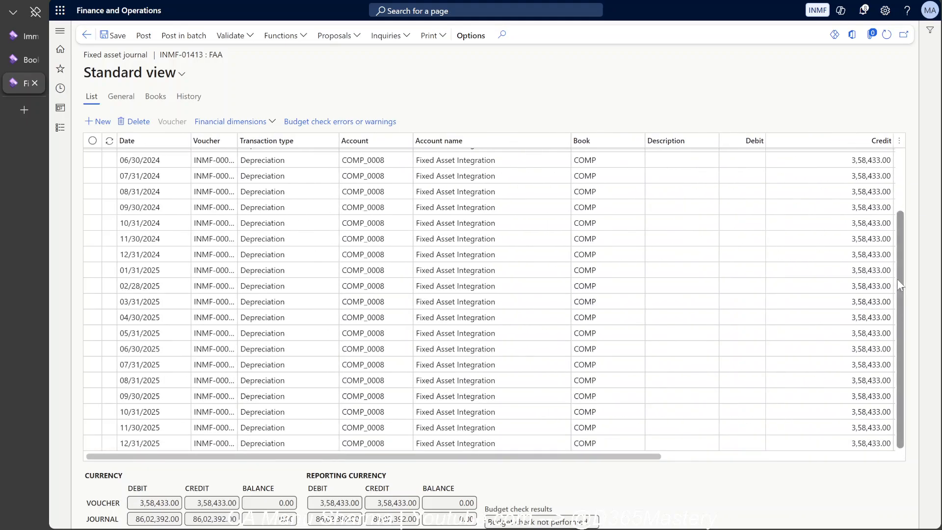
pyautogui.moveTo(897, 279); pyautogui.dragTo(899, 220)
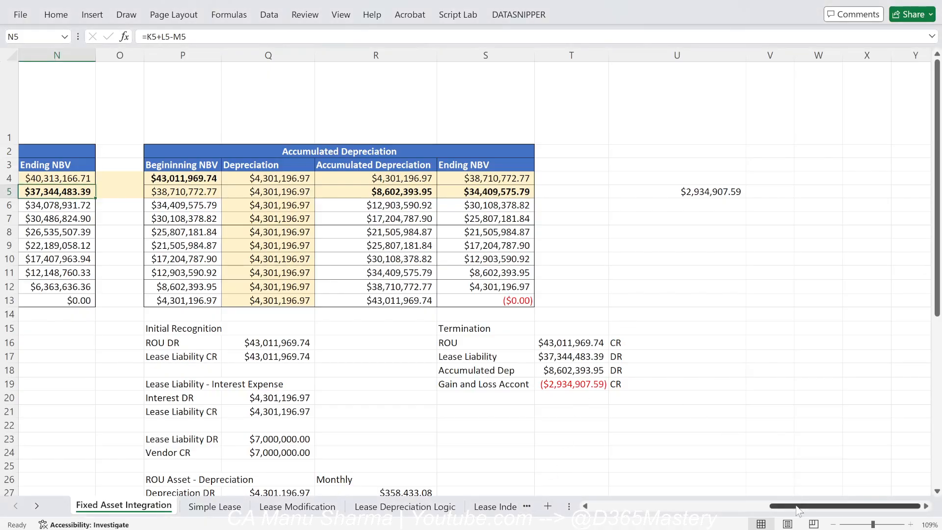
# - Compare the FAA journal's total debit with the second-year accumulated depreciation on the Fixed Asset Integration sheet in Excel
pyautogui.moveTo(791, 505); pyautogui.dragTo(747, 510)
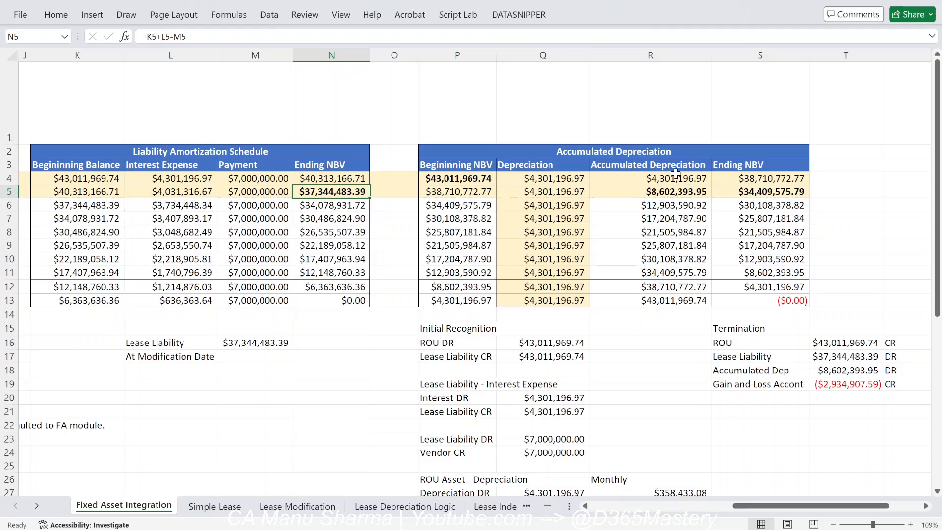
pyautogui.click(659, 192)
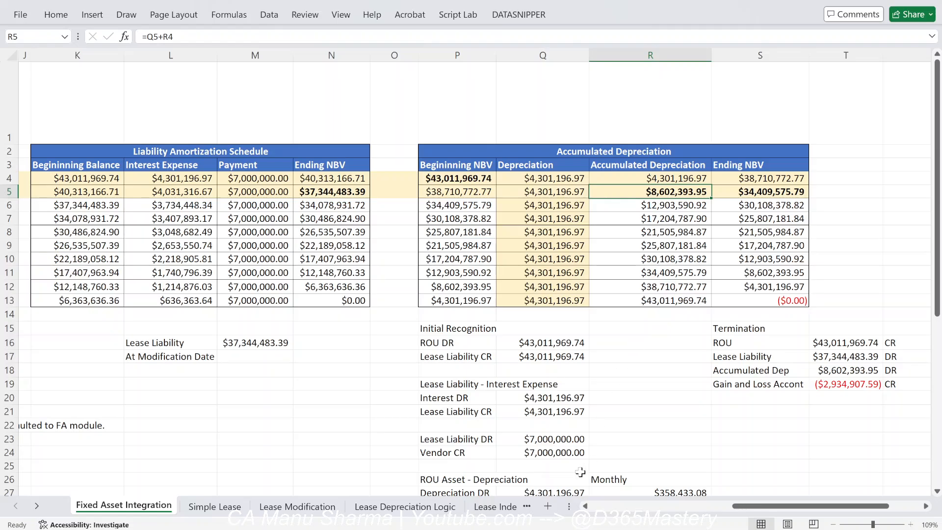
pyautogui.click(532, 529)
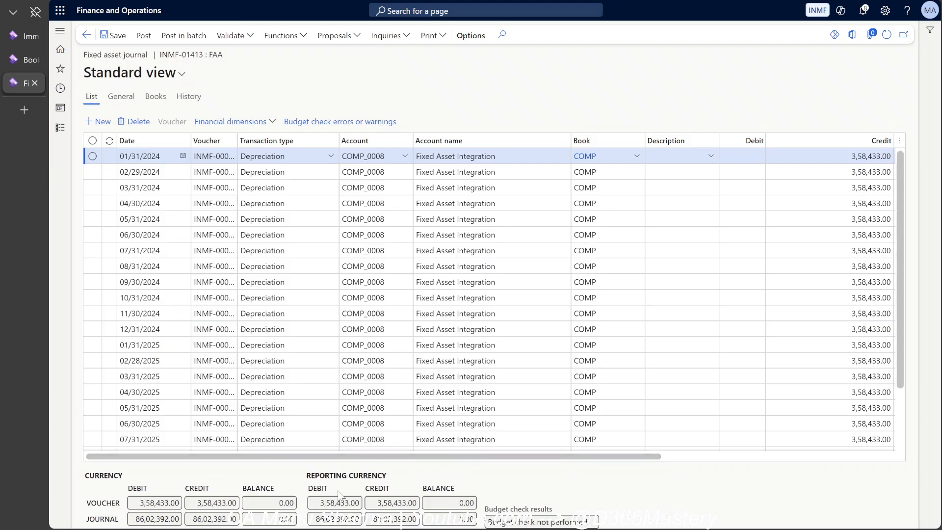
pyautogui.moveTo(135, 519); pyautogui.dragTo(179, 519)
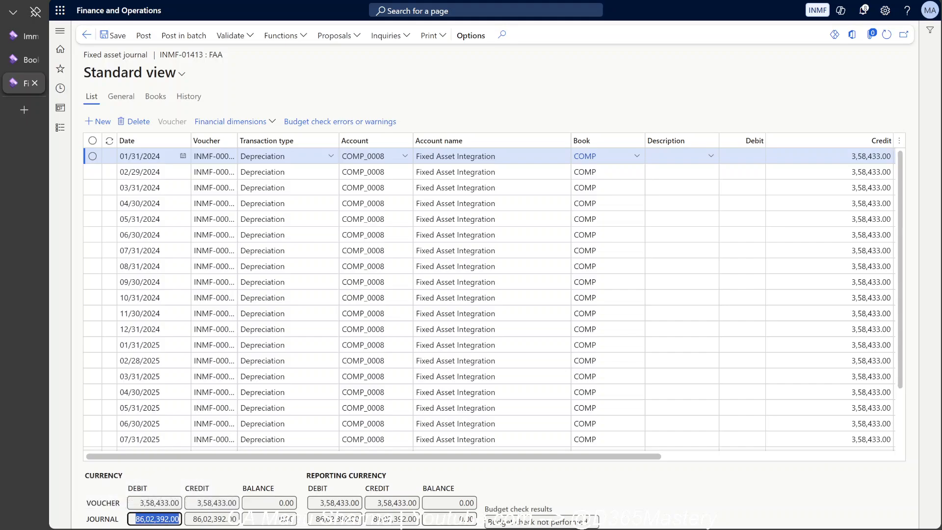
pyautogui.hotkey('alt', 'Tab')
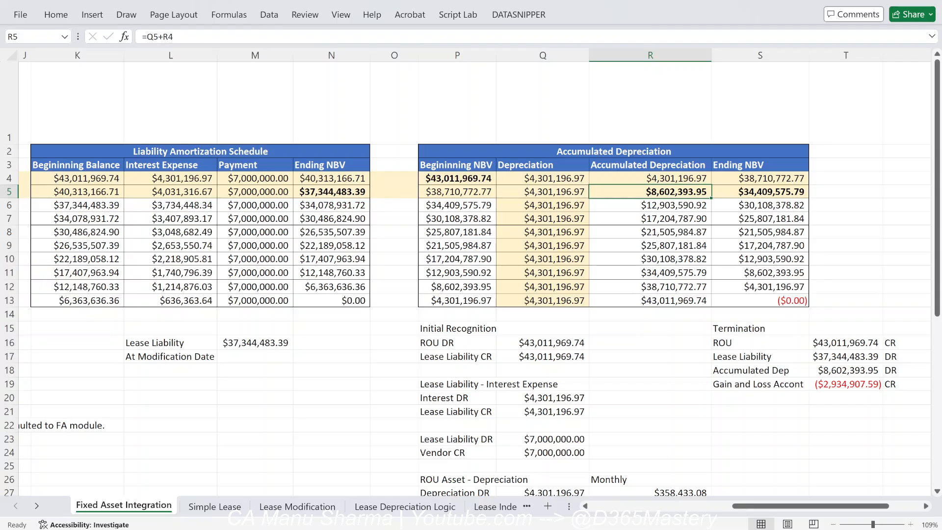
pyautogui.hotkey('alt', 'Tab')
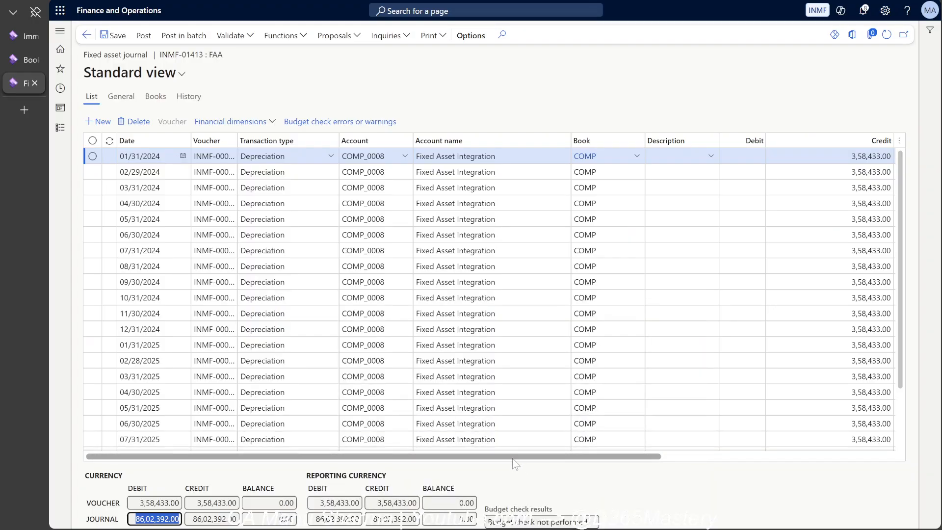
# - Check the offset account type and the offset account's name on the first depreciation line of the FAA journal
pyautogui.moveTo(521, 456); pyautogui.dragTo(750, 454)
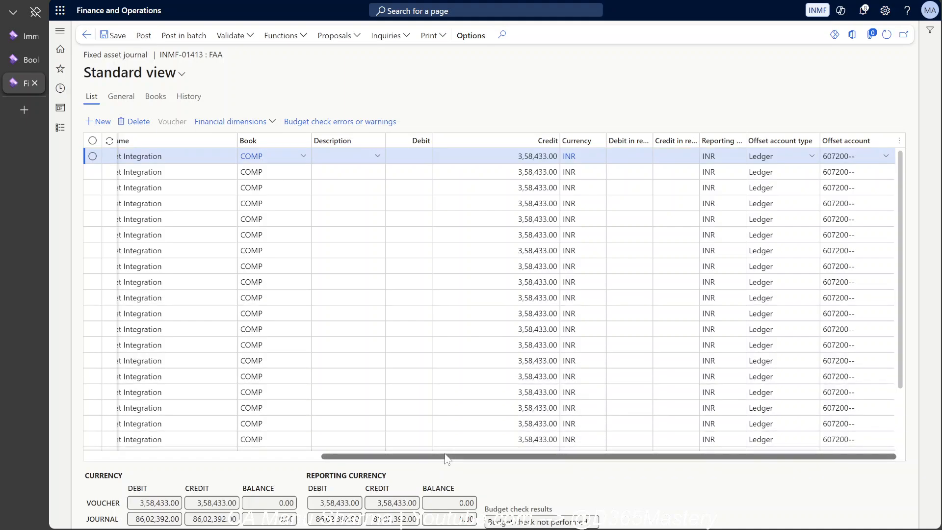
pyautogui.moveTo(447, 459); pyautogui.dragTo(453, 459)
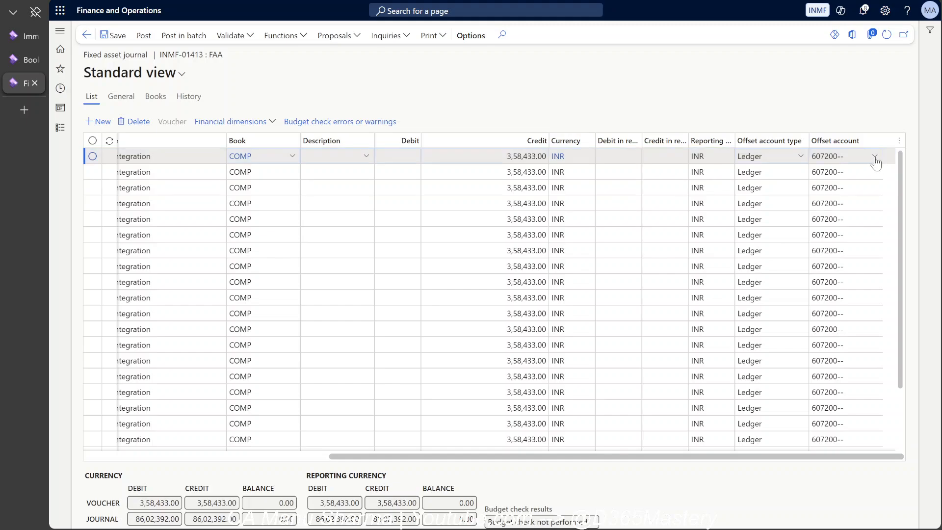
pyautogui.moveTo(876, 162)
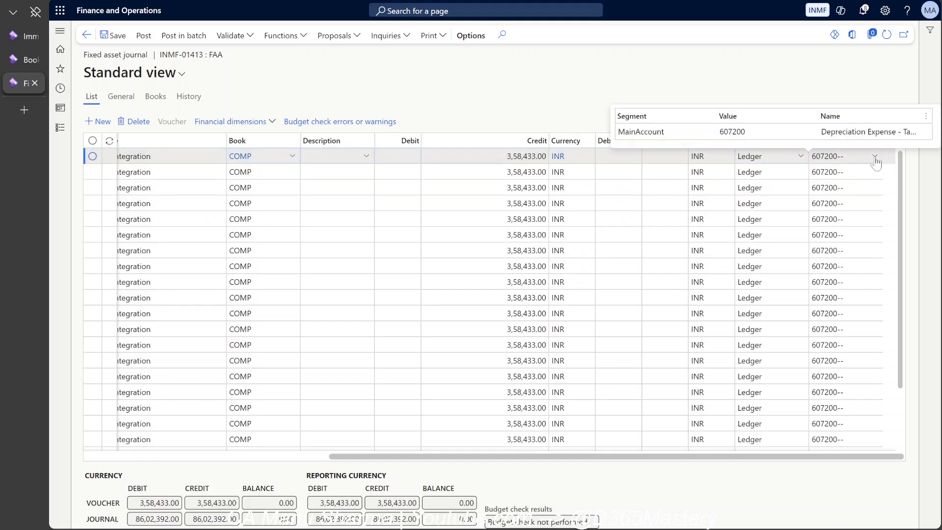
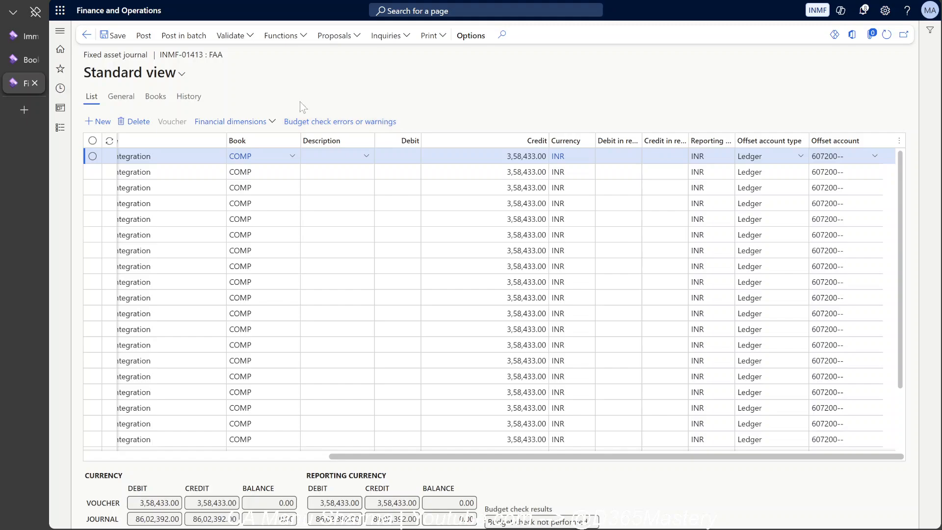
# - Post the FAA depreciation journal, read the posting message details and return to the journal list
pyautogui.click(138, 39)
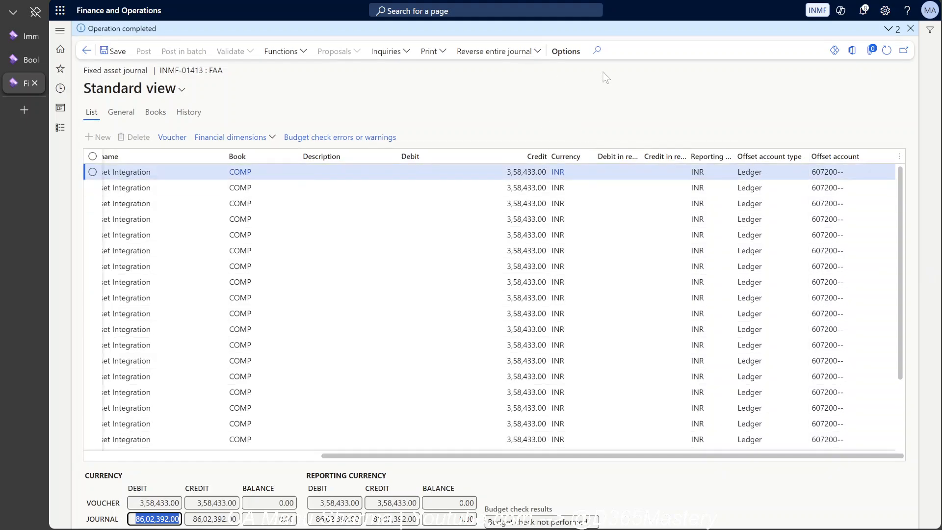
pyautogui.click(888, 29)
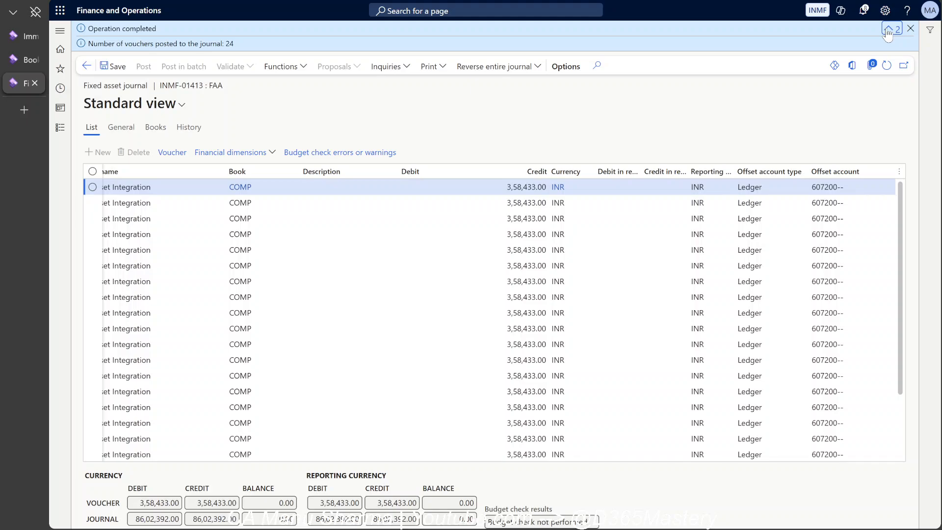
pyautogui.click(888, 30)
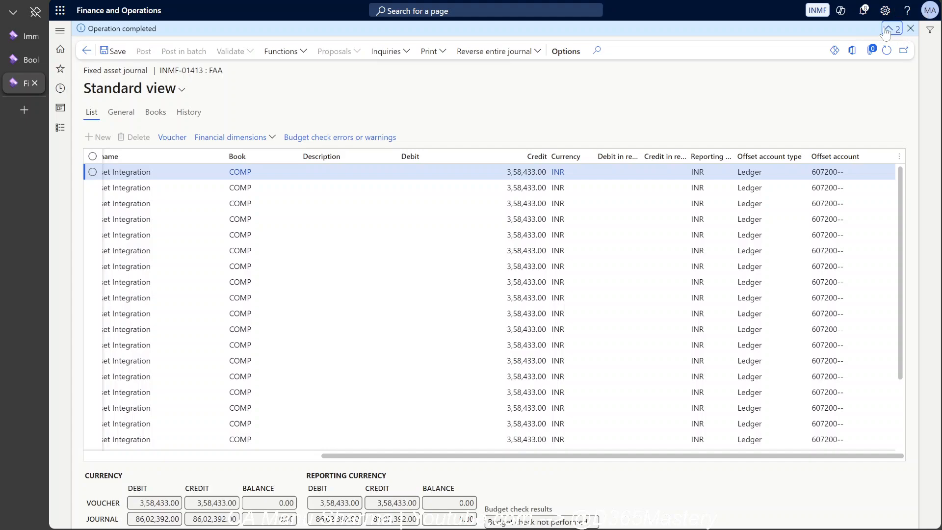
pyautogui.click(887, 30)
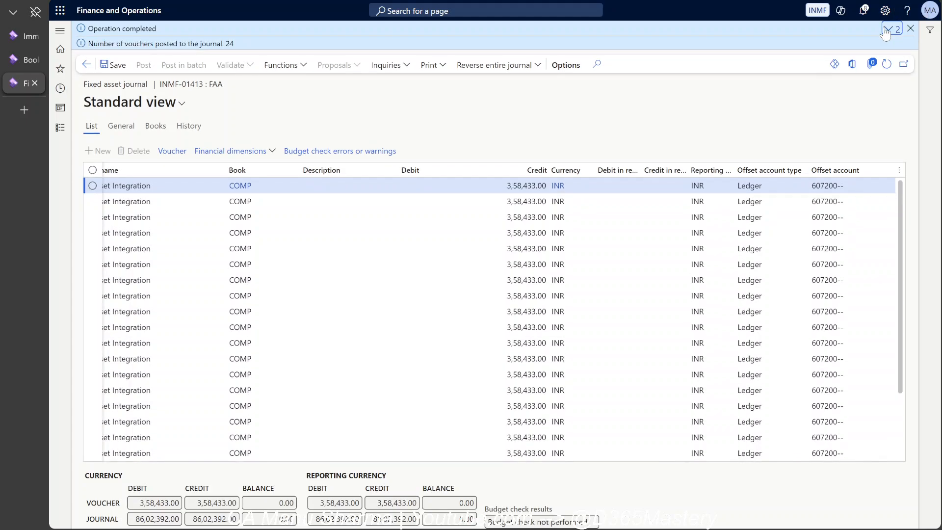
pyautogui.click(888, 30)
pyautogui.click(910, 28)
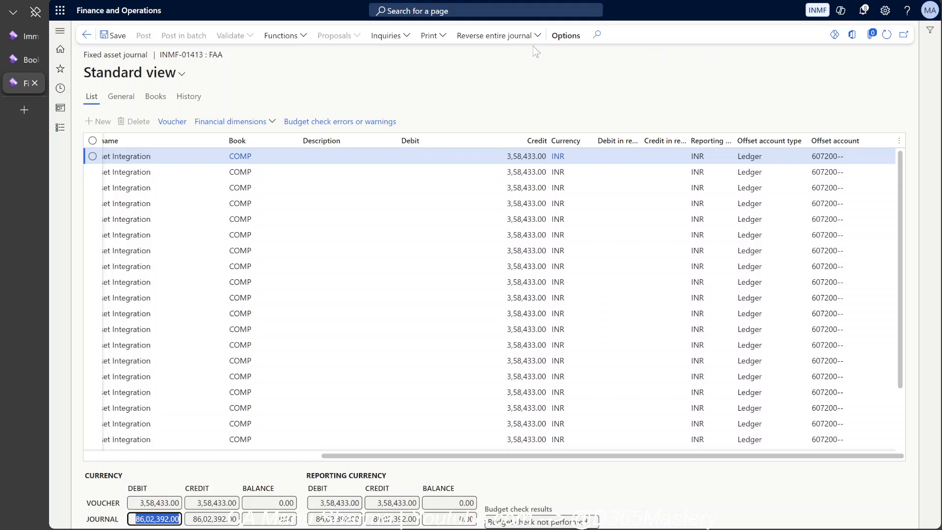
pyautogui.click(87, 35)
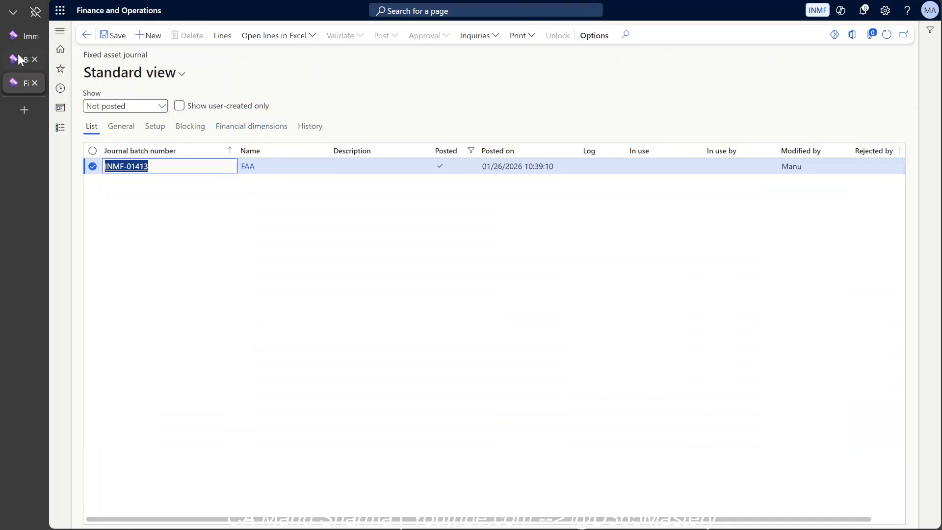
# - Open the fixed asset balances from the lease's IFRS book and check the depreciation and net book value
pyautogui.click(19, 59)
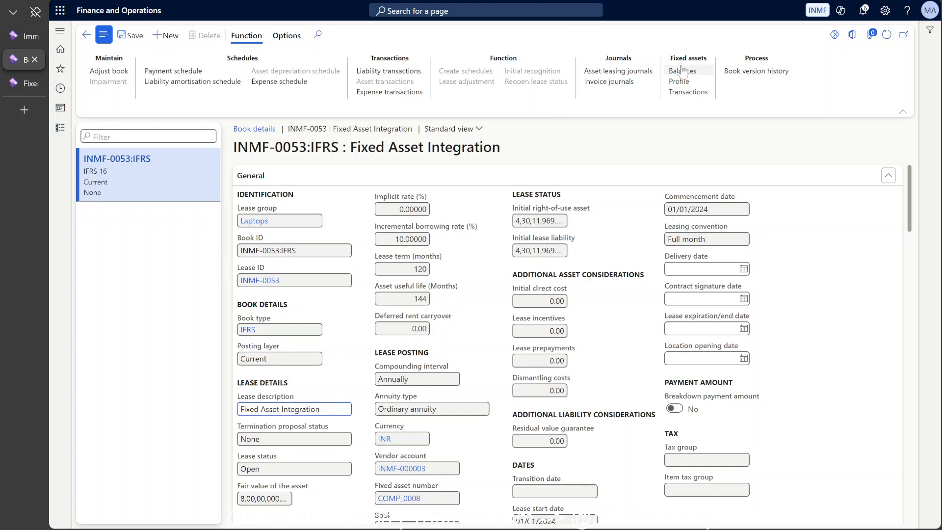
pyautogui.click(695, 72)
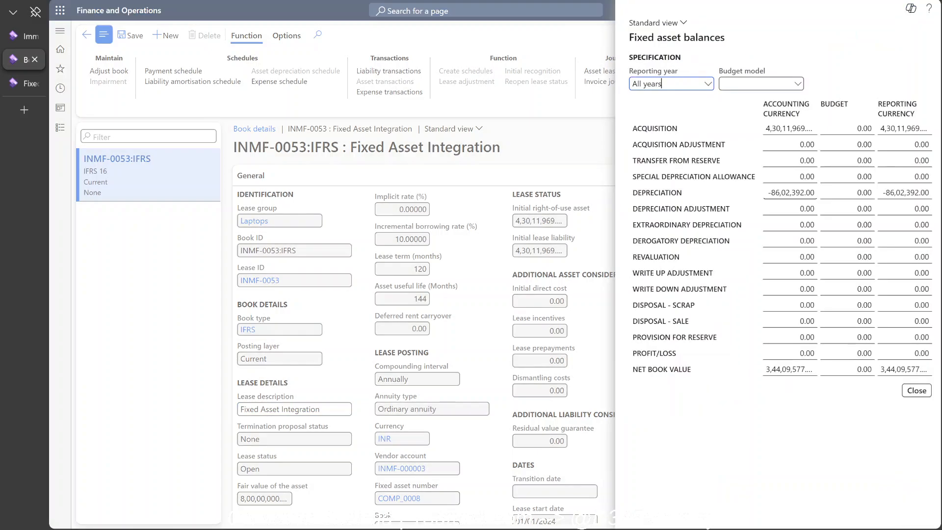
pyautogui.click(790, 192)
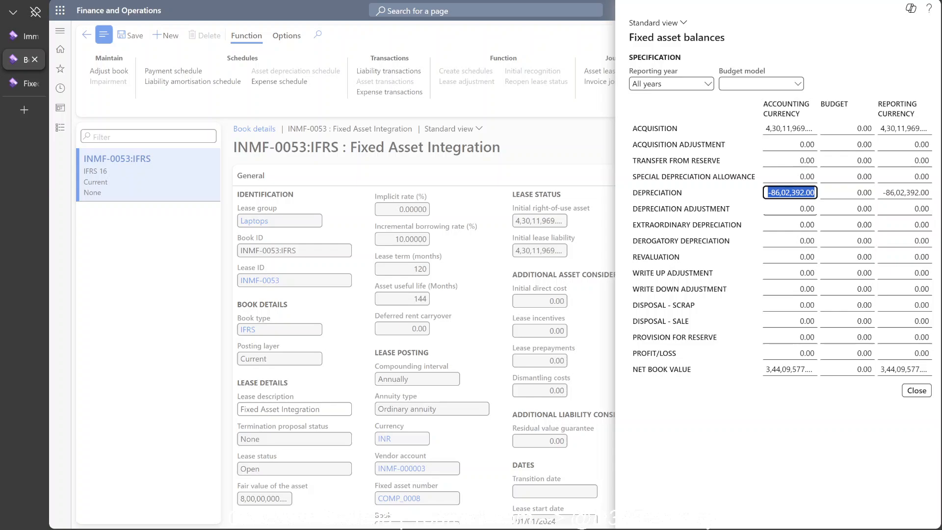
pyautogui.moveTo(766, 369); pyautogui.dragTo(824, 370)
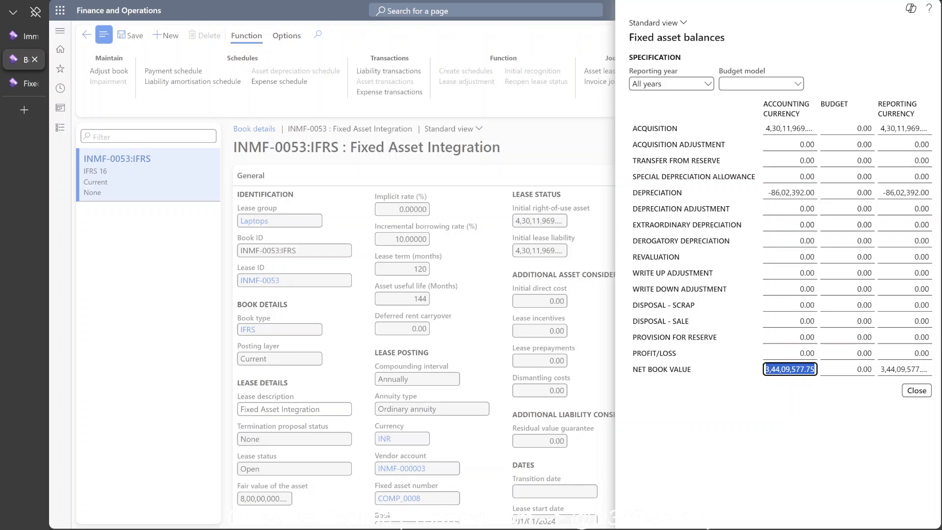
# - Compare the asset's net book value with the second-year ending NBV in the Excel depreciation schedule, and close the fixed asset balances
pyautogui.moveTo(515, 528)
pyautogui.click(520, 491)
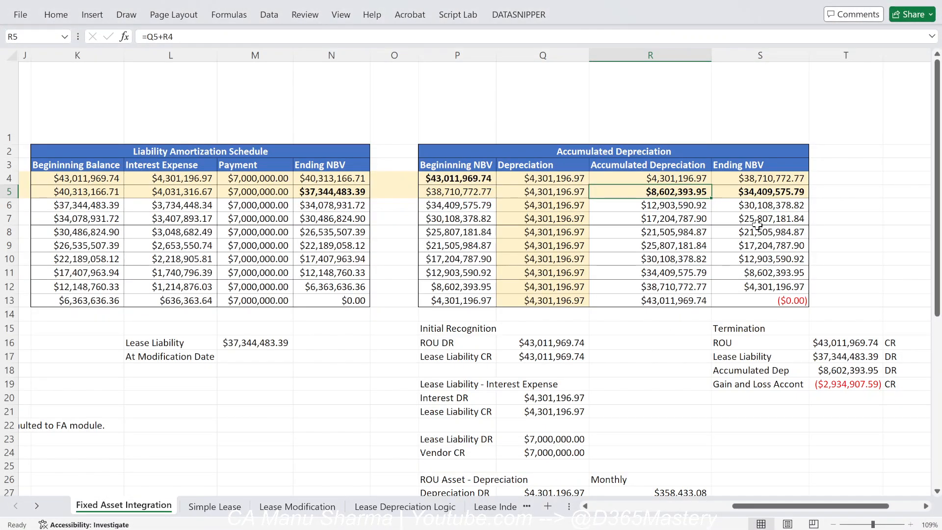
pyautogui.click(764, 192)
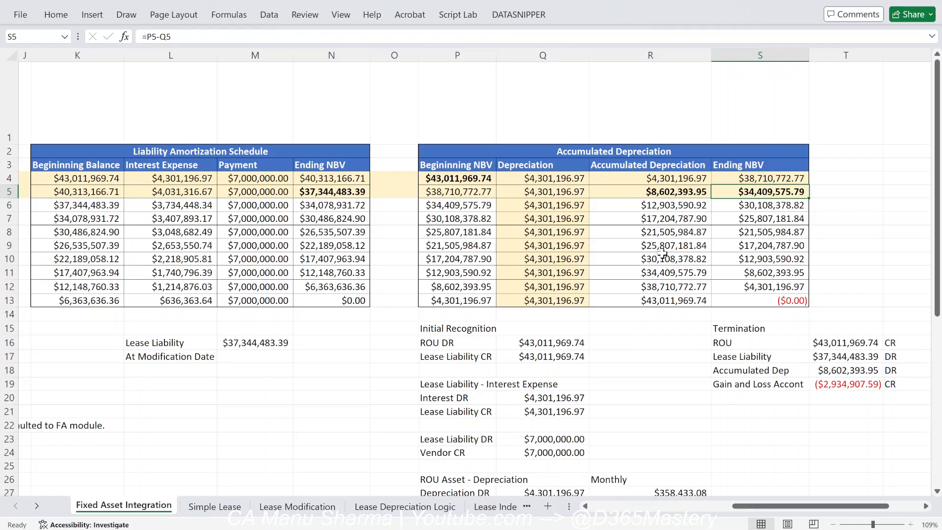
pyautogui.hotkey('alt', 'Tab')
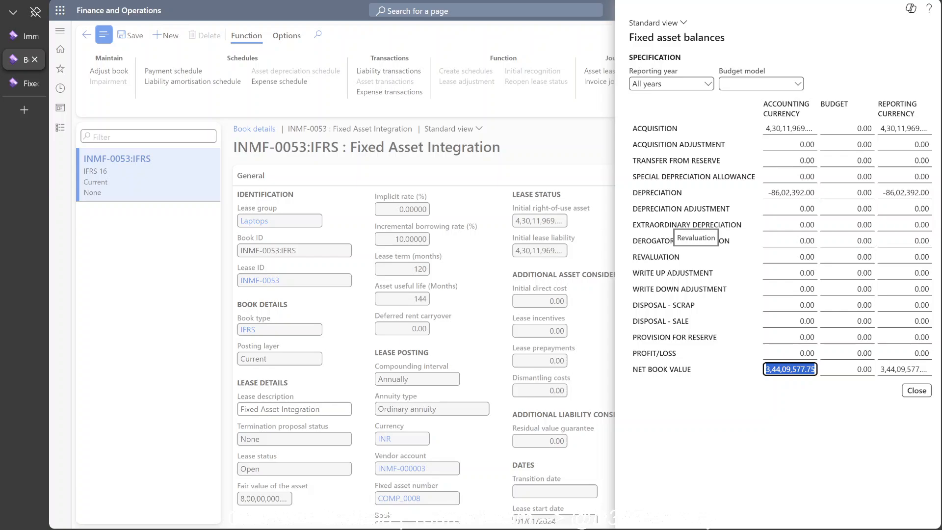
pyautogui.click(915, 395)
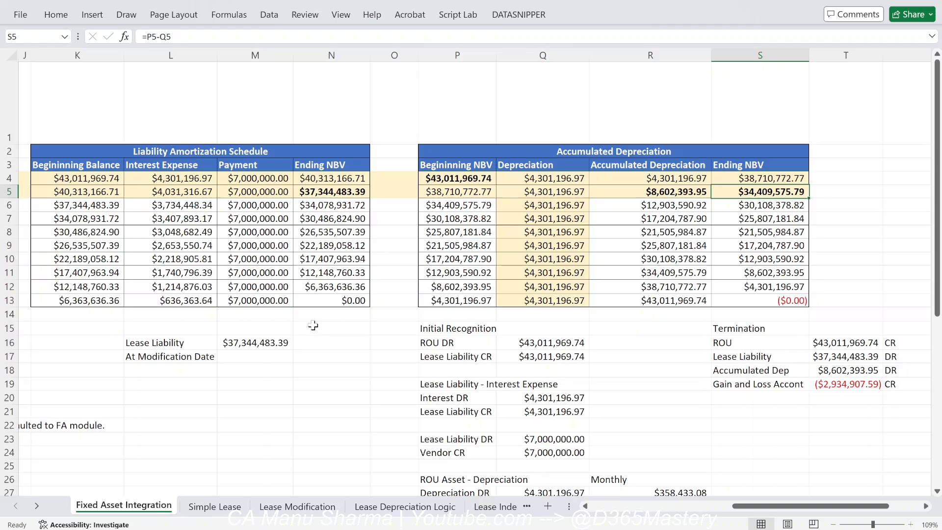
# - Review the original lease details, payment, liability and depreciation schedules on the Fixed Asset Integration sheet, including the second-year present value
pyautogui.hscroll(-3, 313, 325)
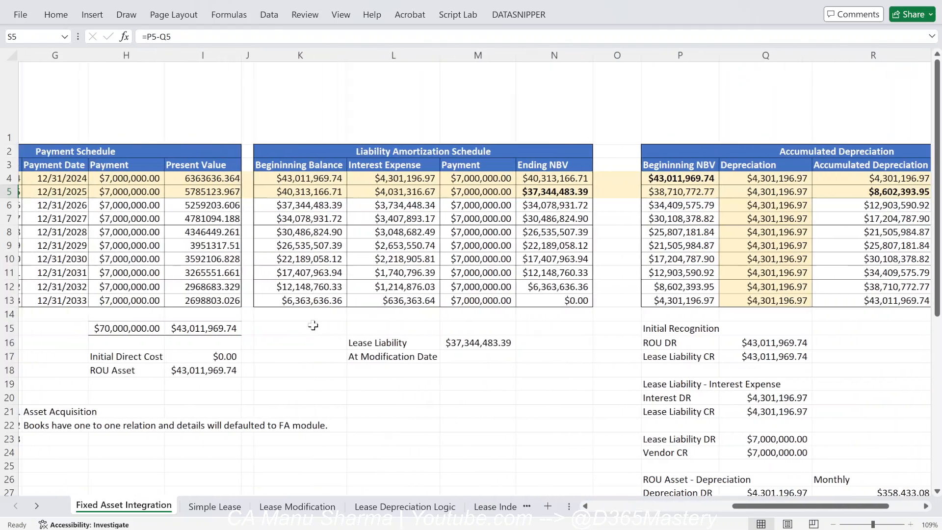
pyautogui.hscroll(-5, 313, 326)
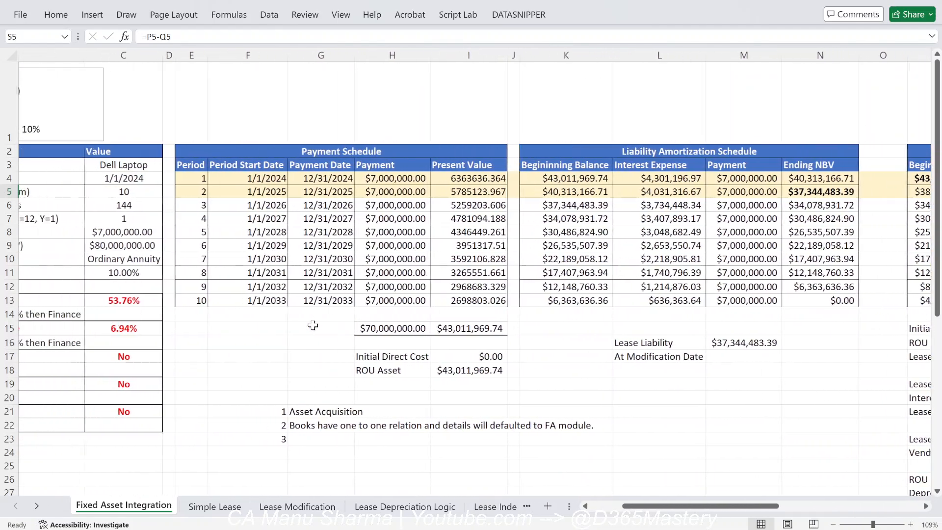
pyautogui.hscroll(-3, 313, 325)
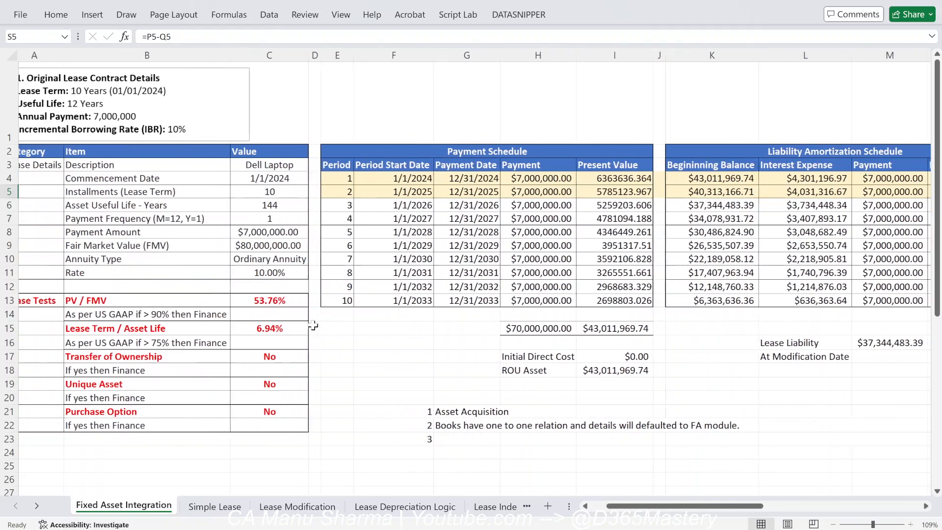
pyautogui.hscroll(-1, 313, 325)
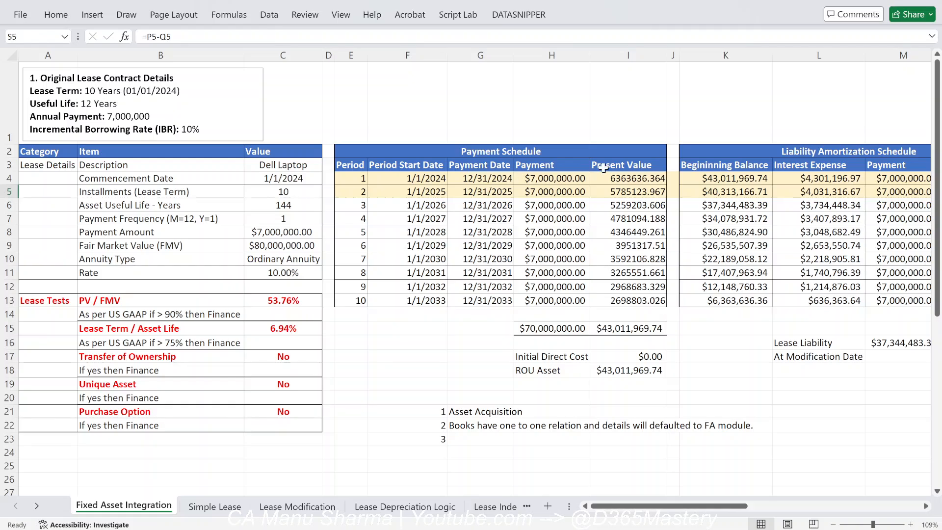
pyautogui.hscroll(2, 705, 218)
pyautogui.hscroll(3, 705, 217)
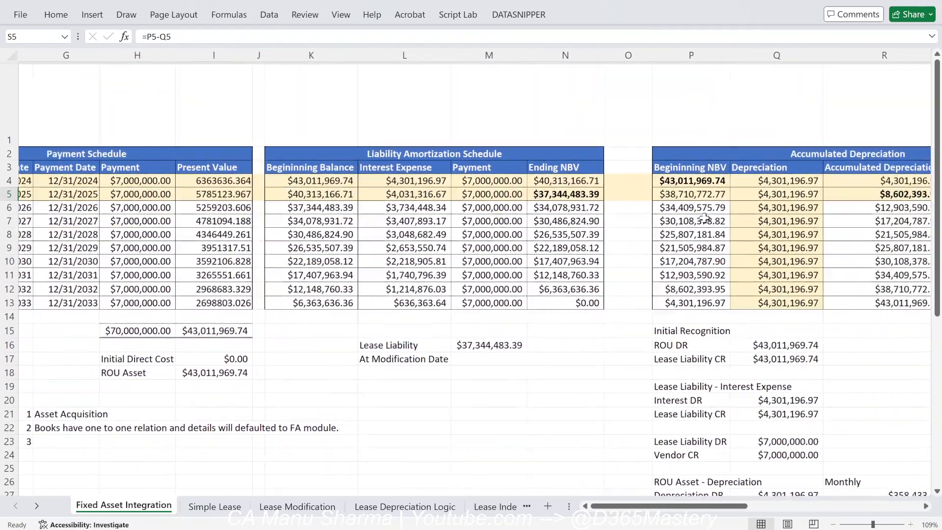
pyautogui.hscroll(-5, 705, 218)
pyautogui.hscroll(1, 705, 218)
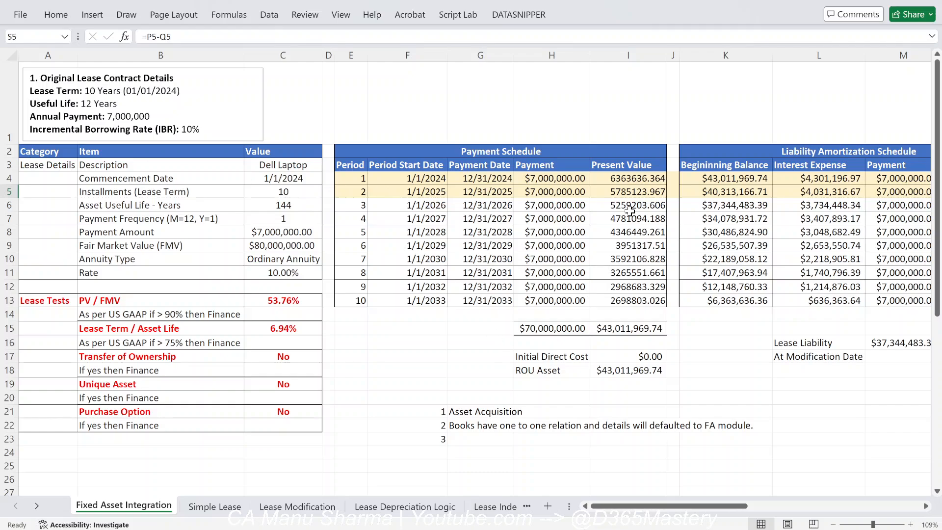
pyautogui.click(647, 191)
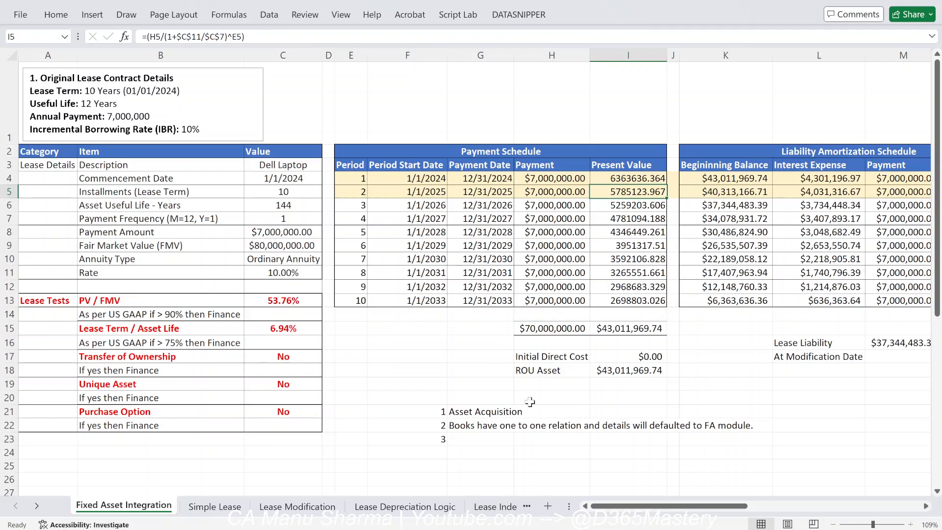
pyautogui.scroll(-2, 510, 402)
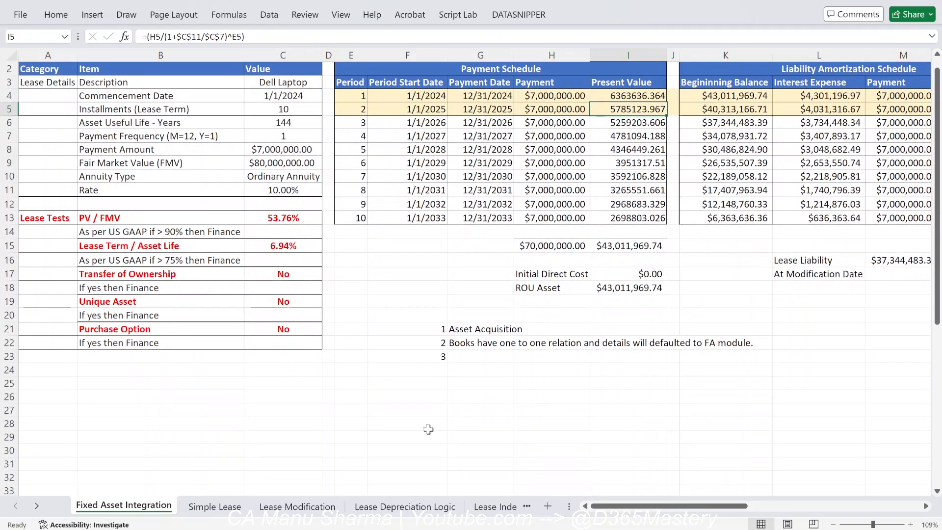
# - Open the Lease Modification sheet and find the Revised Lease Contract section
pyautogui.click(297, 506)
pyautogui.keyDown('ctrl'); pyautogui.scroll(-4, 518, 244); pyautogui.keyUp('ctrl')
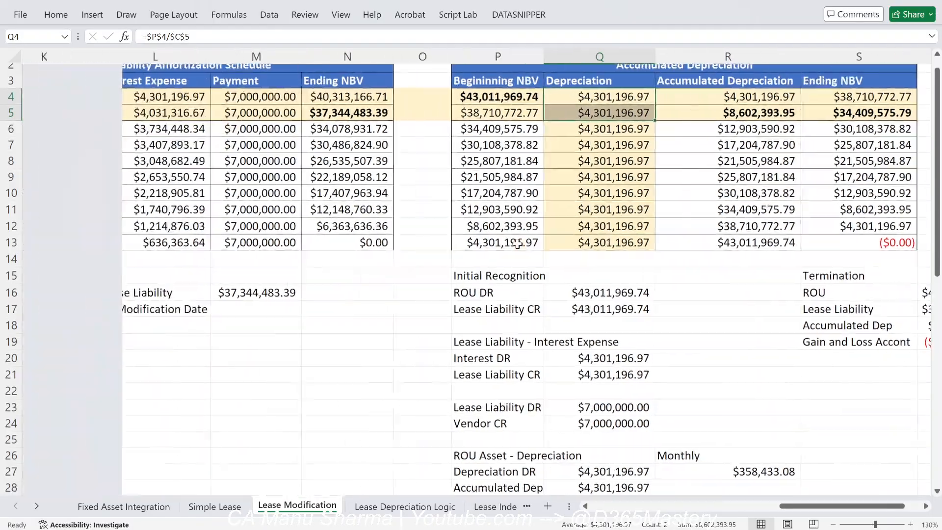
pyautogui.hscroll(-10, 518, 244)
pyautogui.scroll(-2, 518, 244)
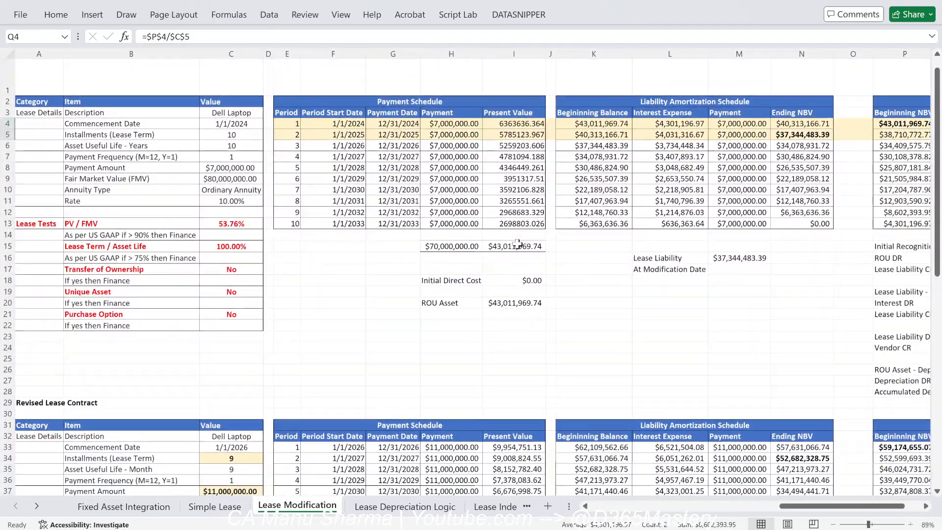
pyautogui.scroll(-1, 518, 243)
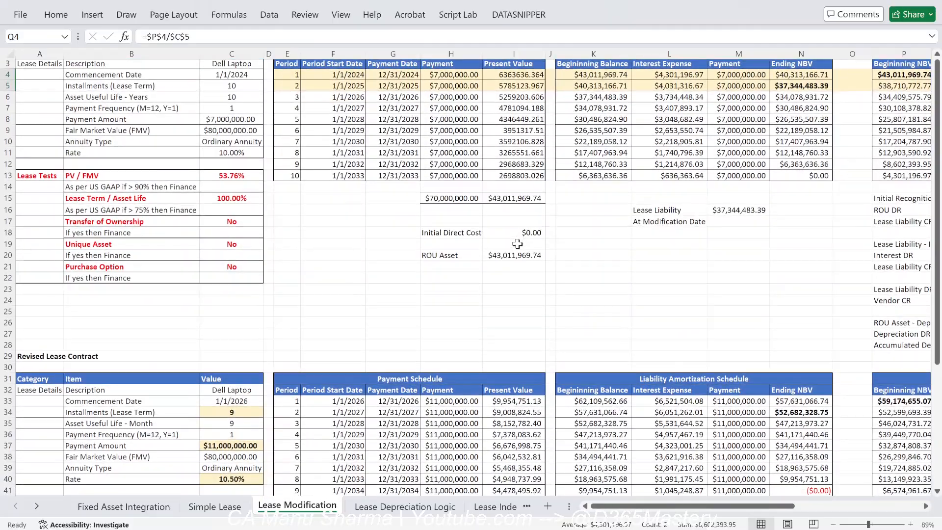
pyautogui.scroll(-6, 517, 244)
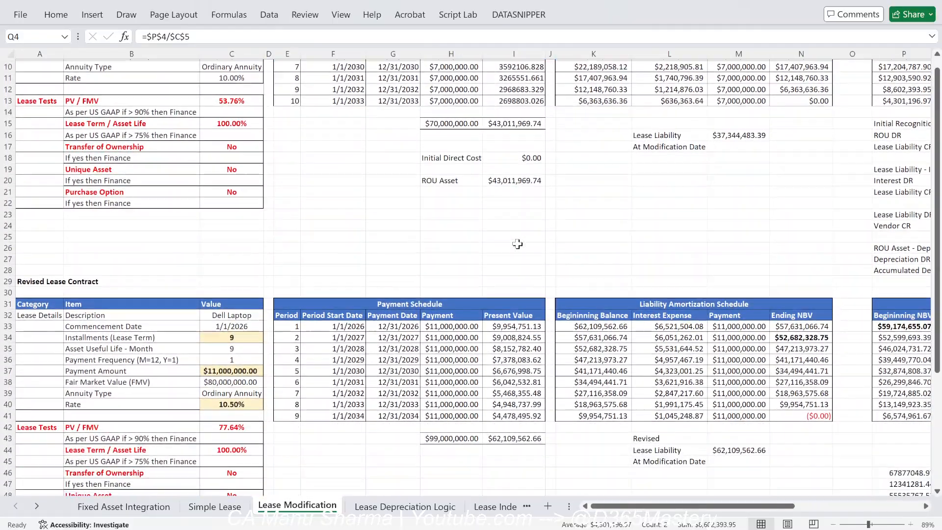
pyautogui.scroll(-1, 519, 244)
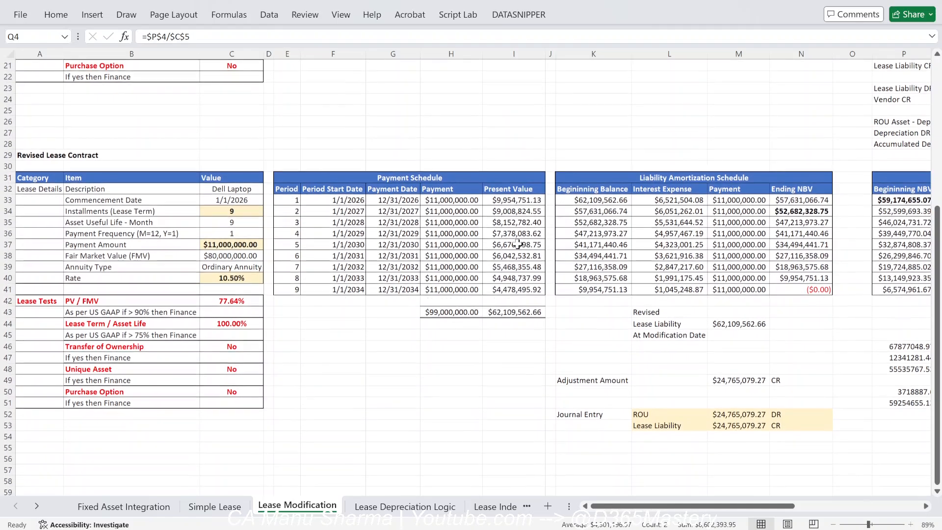
# - Check the commencement date and the number of installments in the revised lease contract details
pyautogui.click(228, 188)
pyautogui.moveTo(227, 188); pyautogui.dragTo(227, 212)
pyautogui.scroll(4, 227, 212)
pyautogui.hscroll(-2, 231, 212)
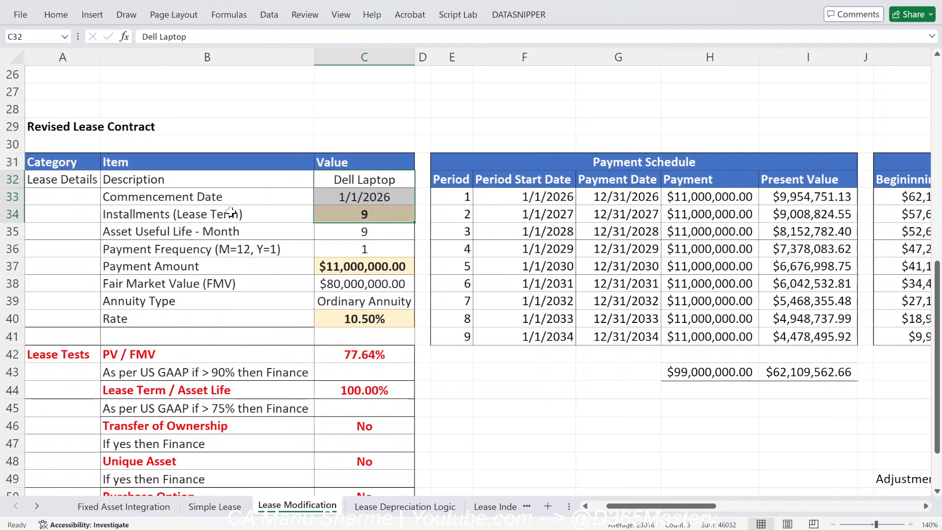
pyautogui.click(237, 197)
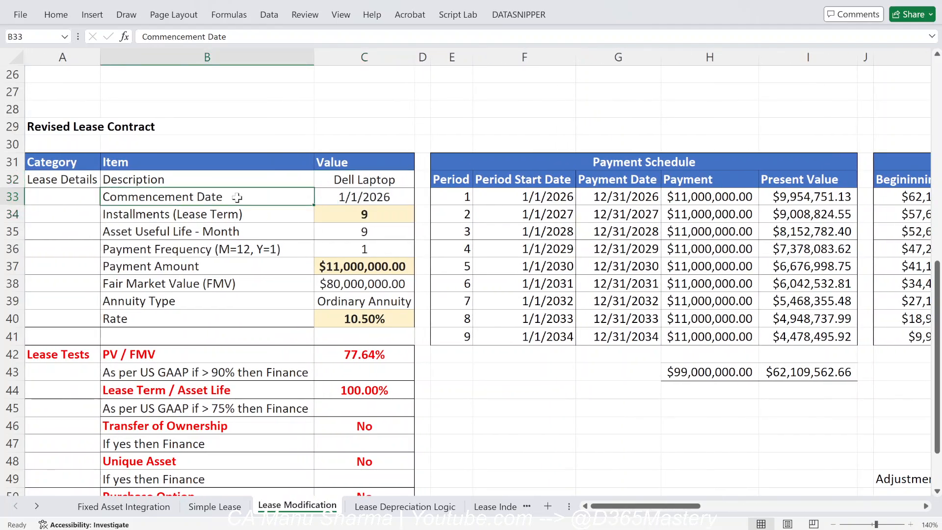
pyautogui.click(349, 197)
pyautogui.click(376, 214)
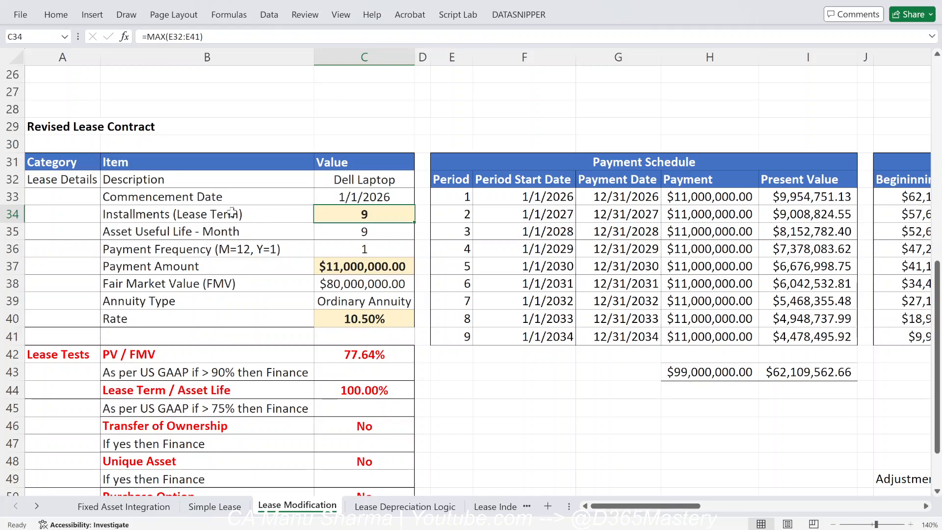
pyautogui.moveTo(232, 212); pyautogui.dragTo(375, 213)
pyautogui.click(350, 194)
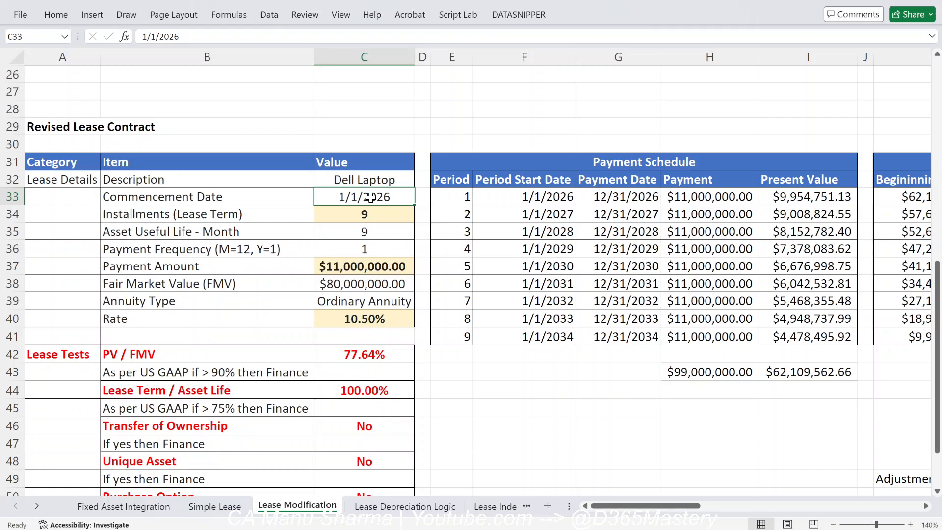
pyautogui.click(359, 214)
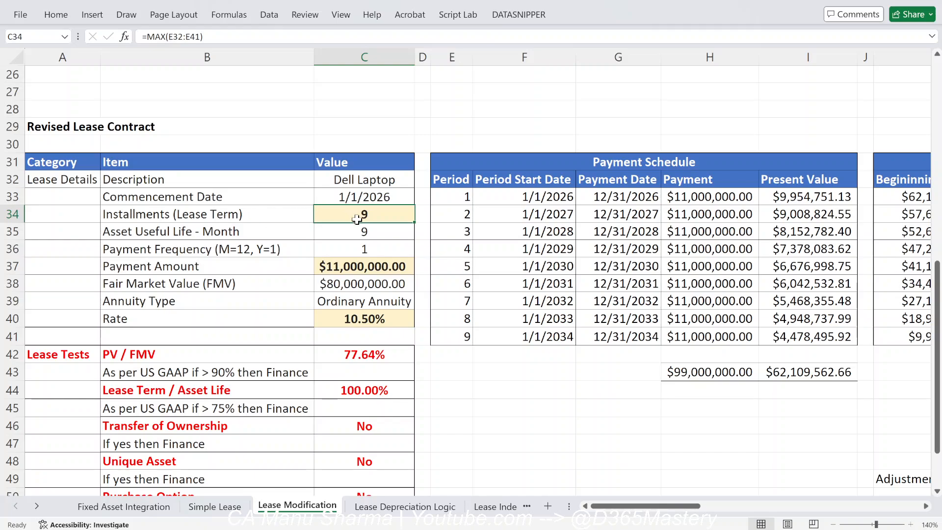
# - Compare the original lease term and its remaining periods 3 to 10 with the revised contract's installments
pyautogui.scroll(-2, 357, 232)
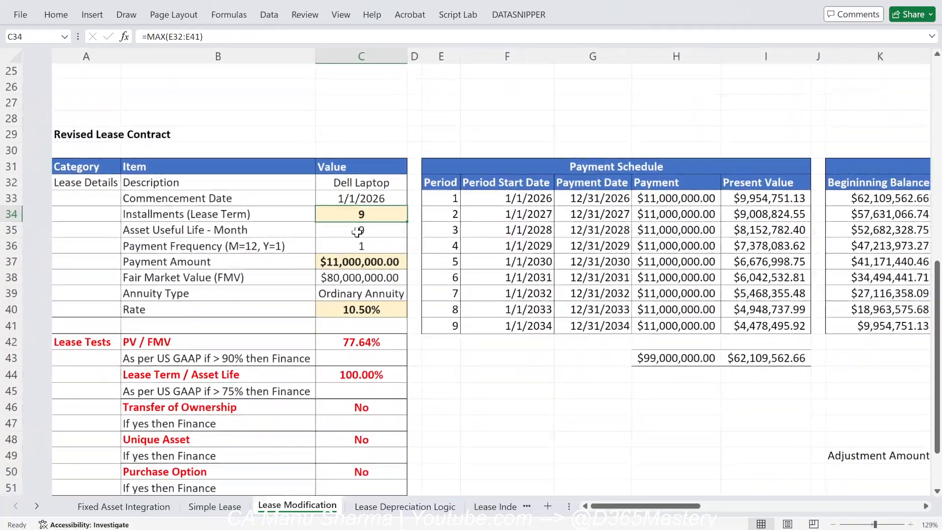
pyautogui.scroll(6, 356, 232)
pyautogui.scroll(2, 356, 232)
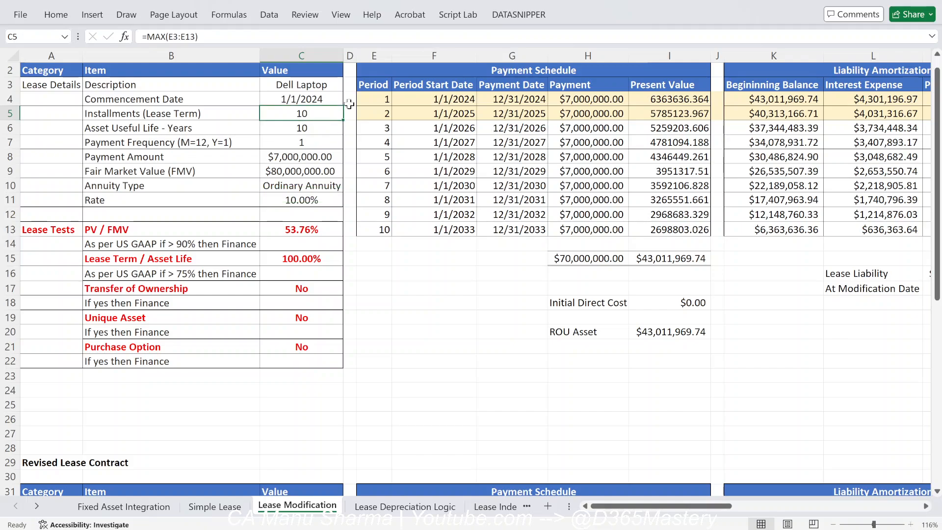
pyautogui.moveTo(381, 99); pyautogui.dragTo(381, 230)
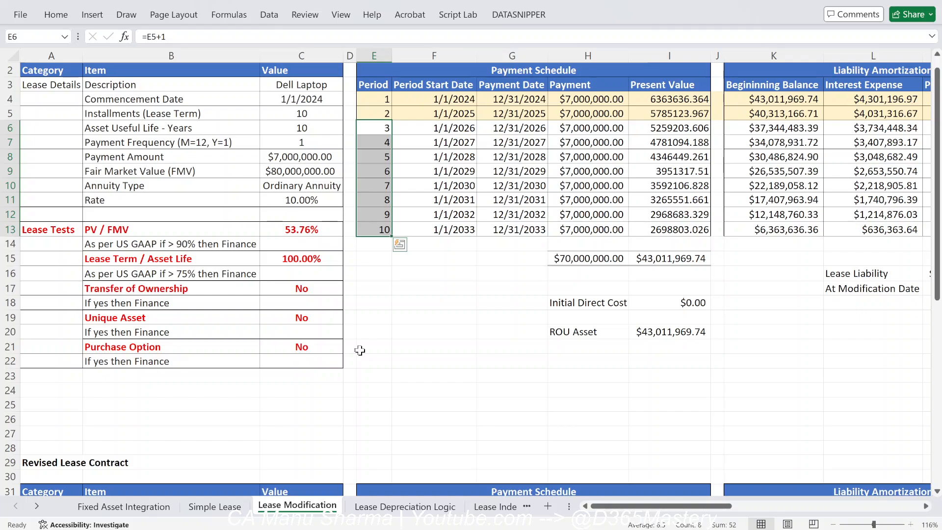
pyautogui.scroll(-3, 358, 351)
pyautogui.click(314, 408)
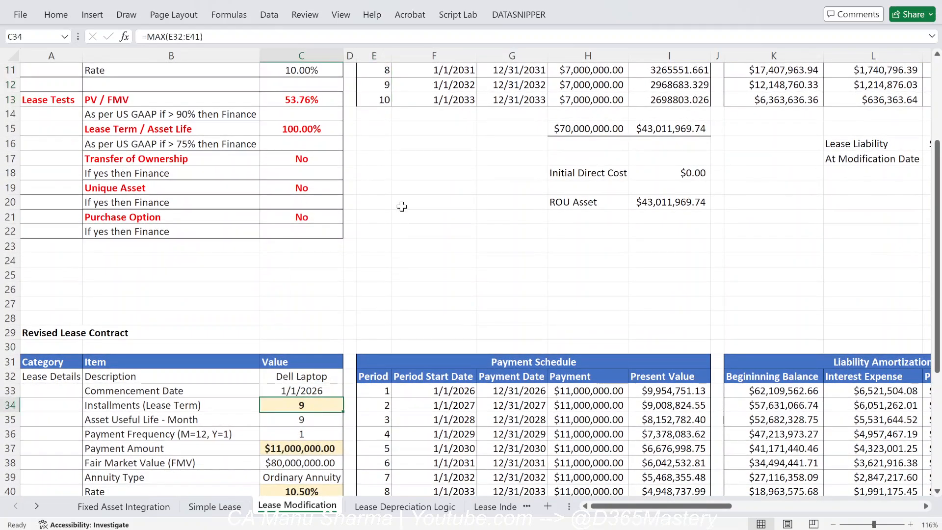
# - Check the payment amount and the rate in the revised lease contract details
pyautogui.scroll(-1, 354, 399)
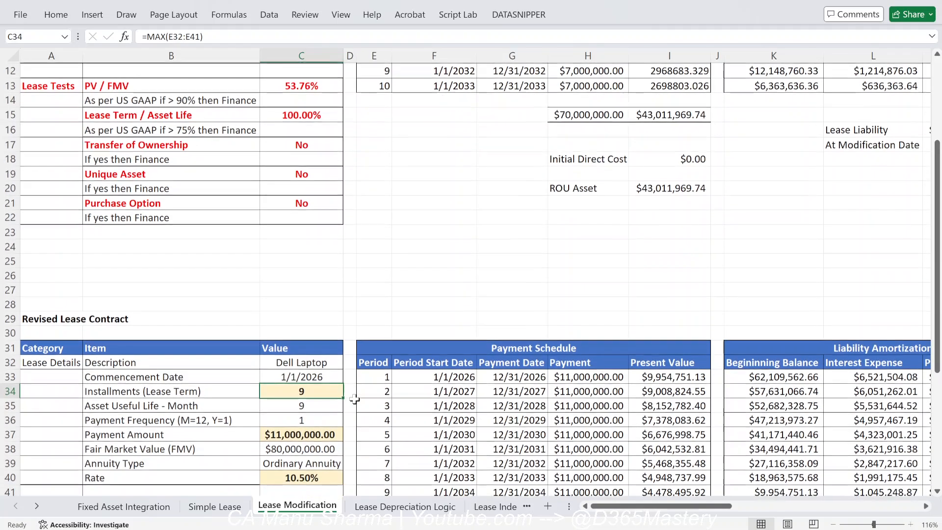
pyautogui.scroll(-3, 355, 400)
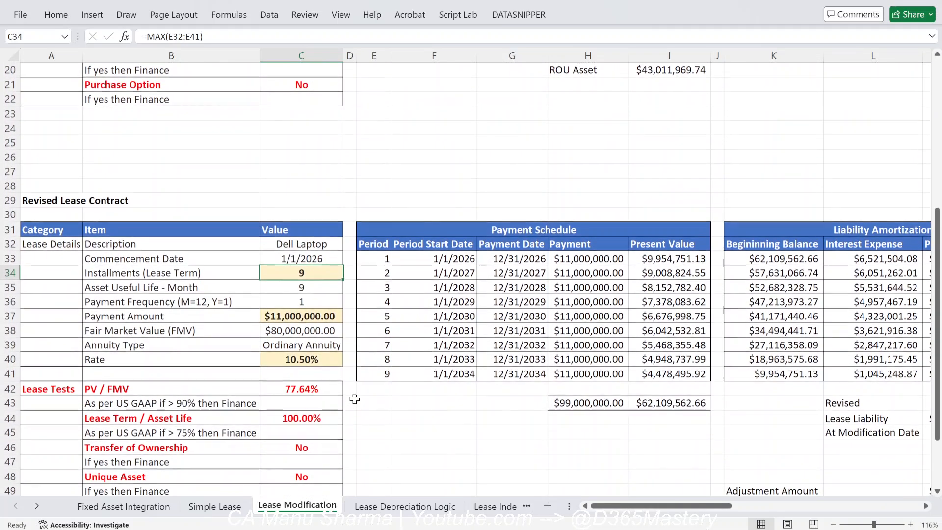
pyautogui.click(293, 318)
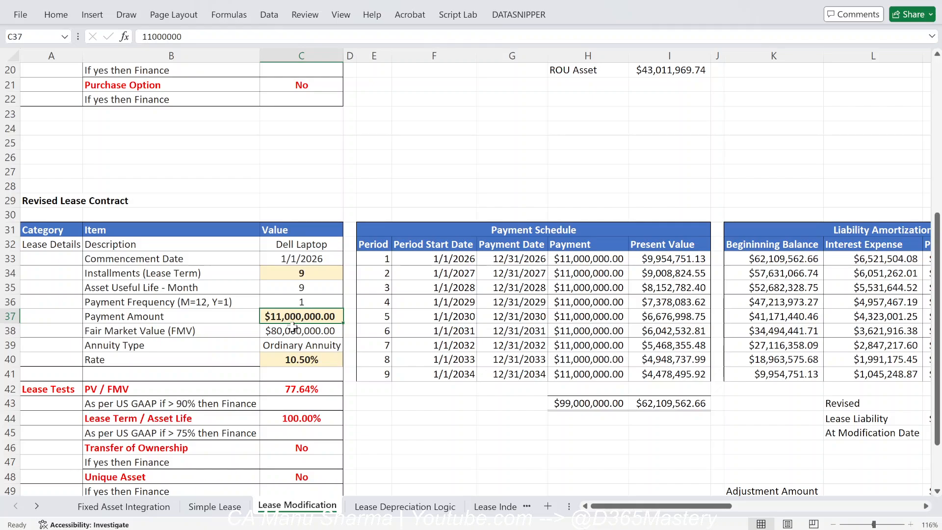
pyautogui.click(286, 361)
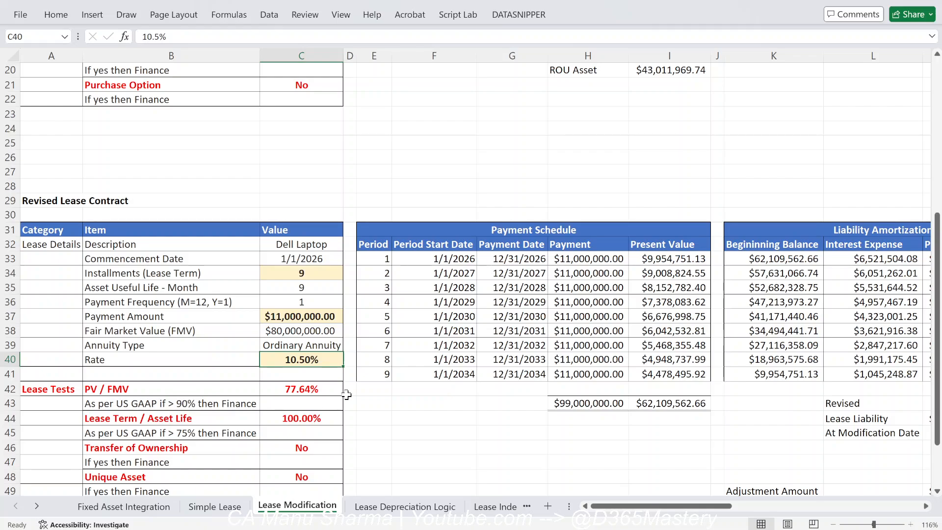
# - Switch to Dynamics 365 Finance and start the lease adjustment wizard for lease INMF-0053, advancing to the new contract details
pyautogui.hotkey('alt', 'Tab')
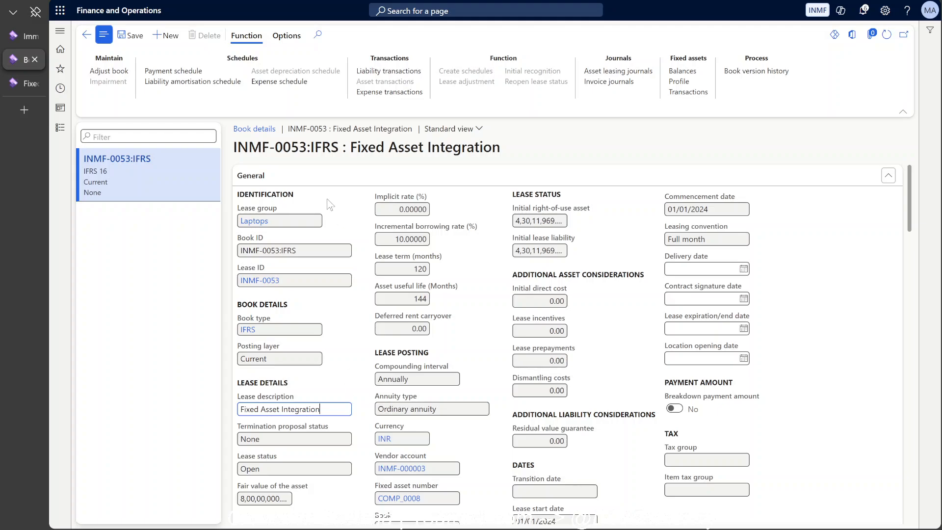
pyautogui.click(86, 35)
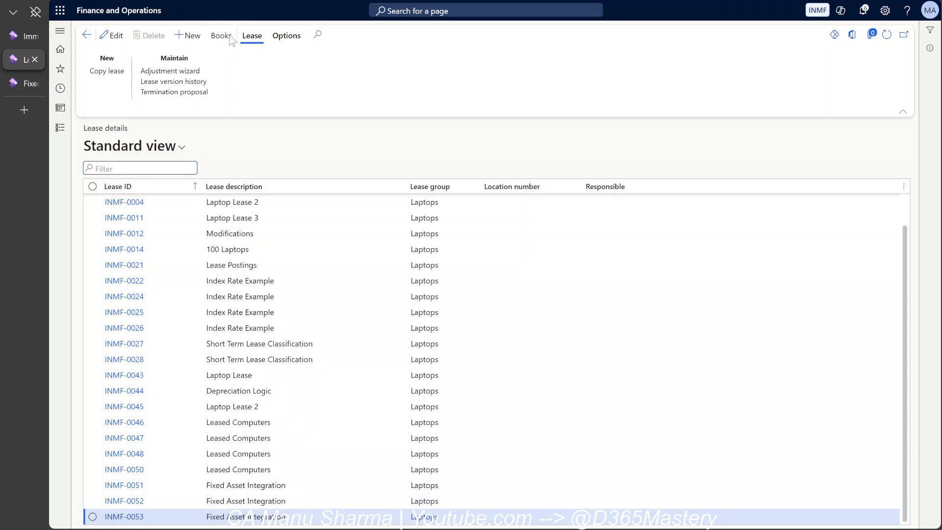
pyautogui.click(220, 40)
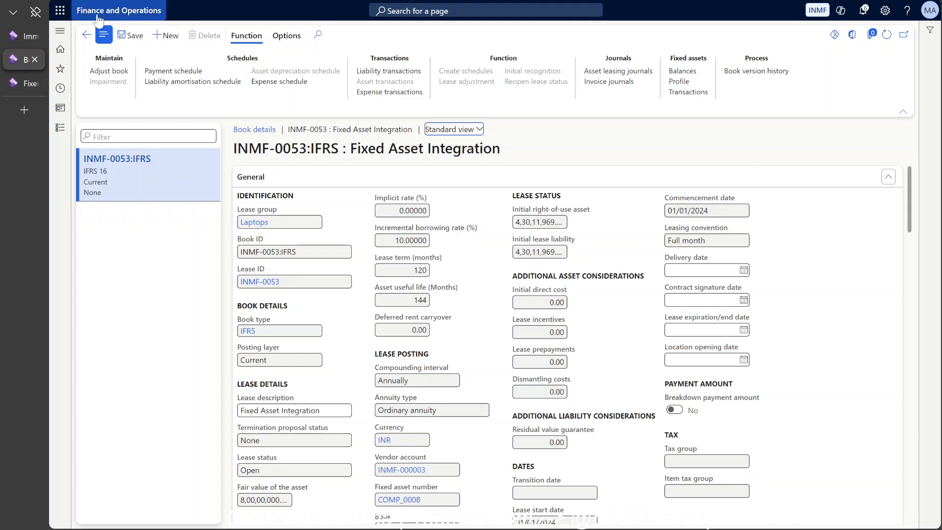
pyautogui.click(87, 35)
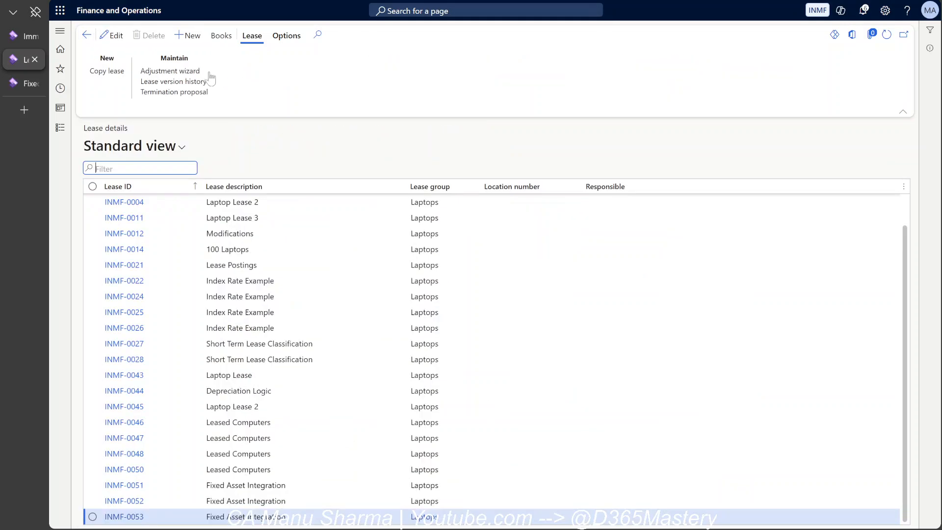
pyautogui.click(182, 71)
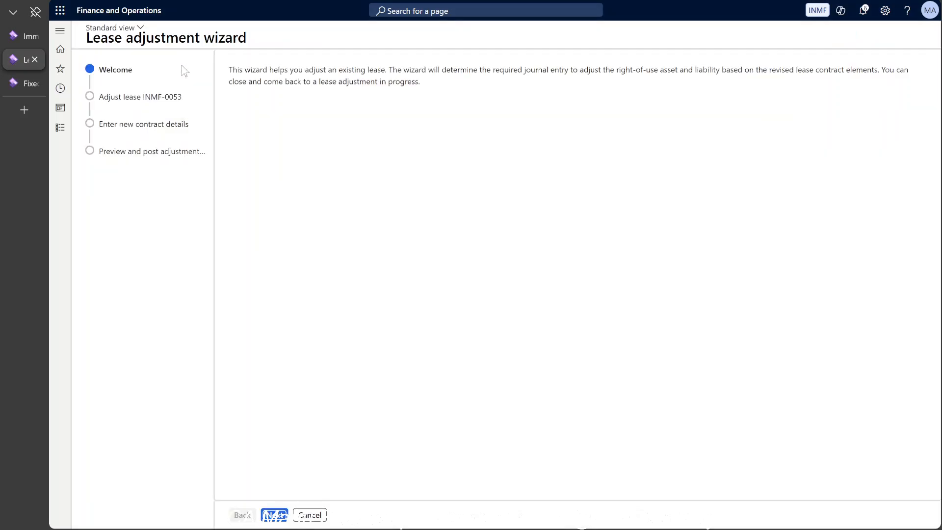
pyautogui.click(270, 517)
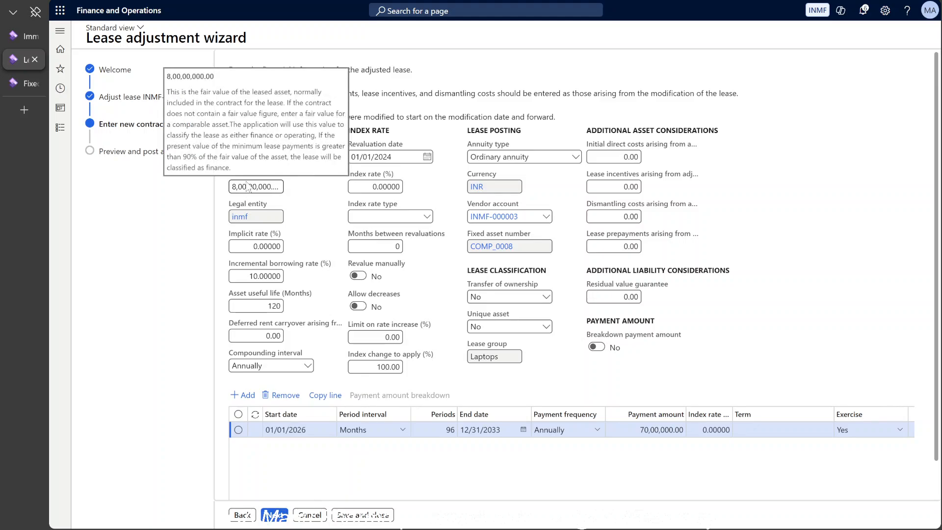
# - Consult the revised rate in the Excel sheet and set the adjusted lease's incremental borrowing rate to 10.5%
pyautogui.hotkey('alt', 'Tab')
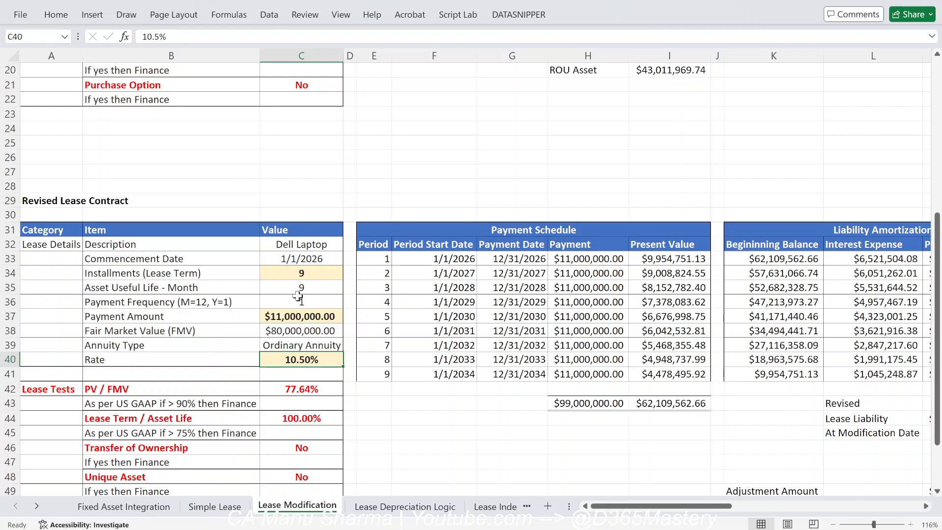
pyautogui.hotkey('alt', 'Tab')
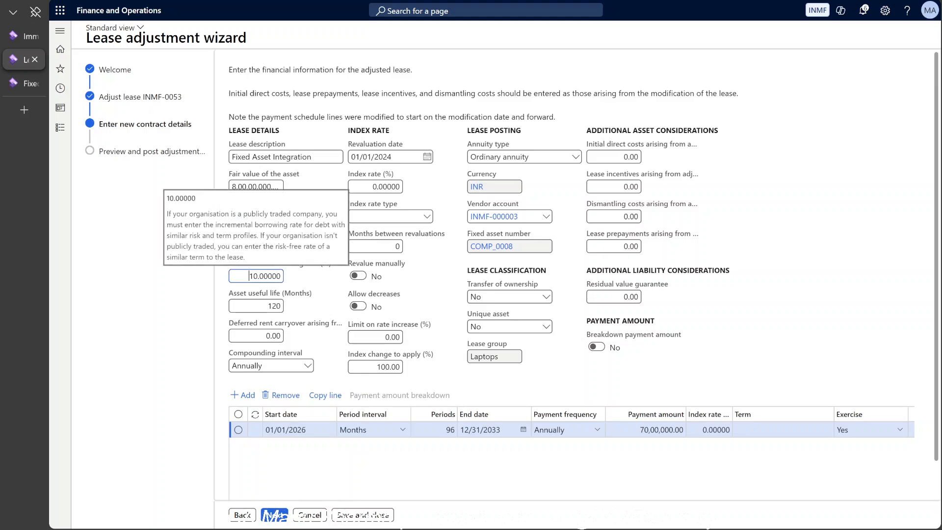
pyautogui.click(253, 275)
pyautogui.write('10')
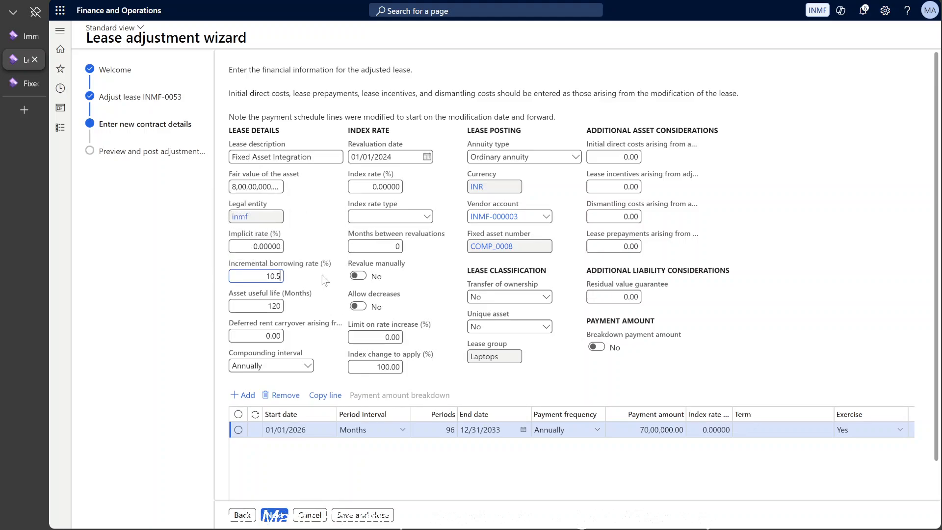
# - Complete the incremental borrowing rate entry of 10.5% and check it against the revised lease contract in Excel
pyautogui.write('.5')
pyautogui.press('Tab')
pyautogui.hotkey('alt', 'Tab')
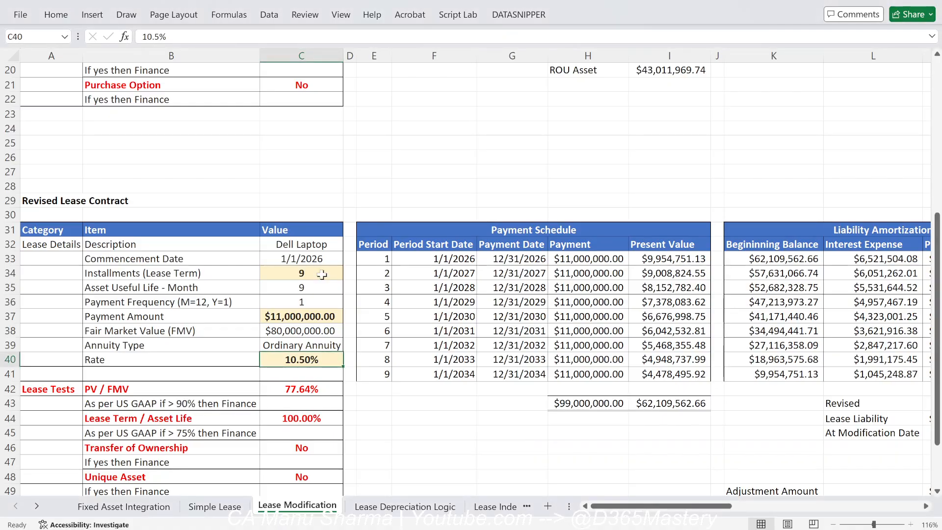
pyautogui.hotkey('alt', 'Tab')
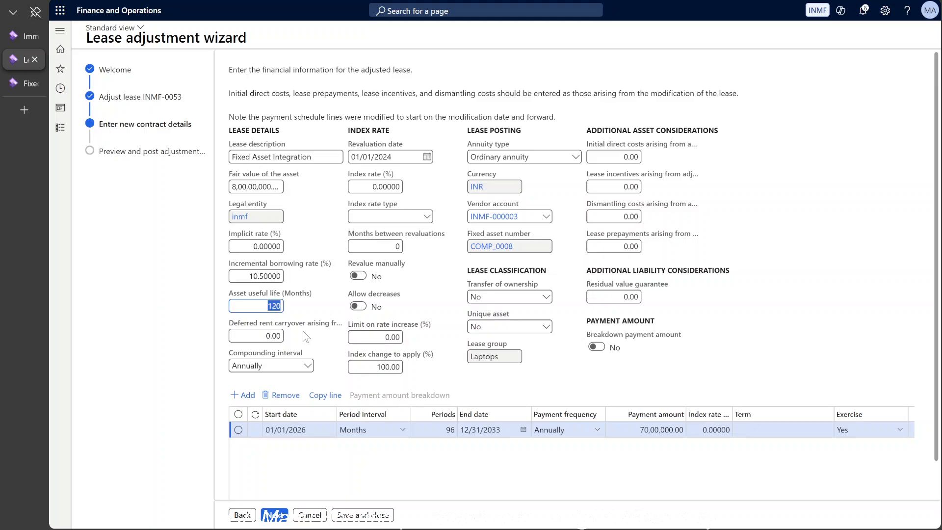
# - Review the adjusted lease's asset useful life, compounding interval and revaluation date in the wizard
pyautogui.press('Tab')
pyautogui.press('Tab')
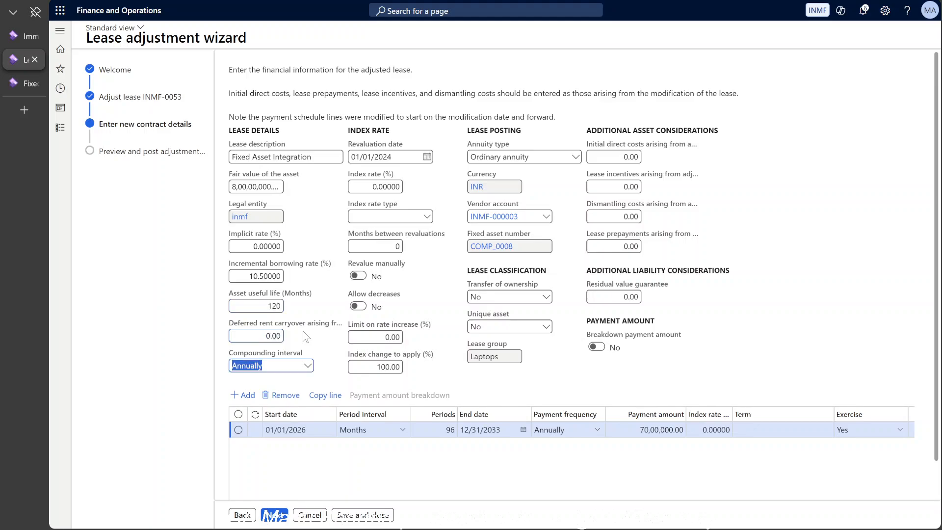
pyautogui.press('Tab')
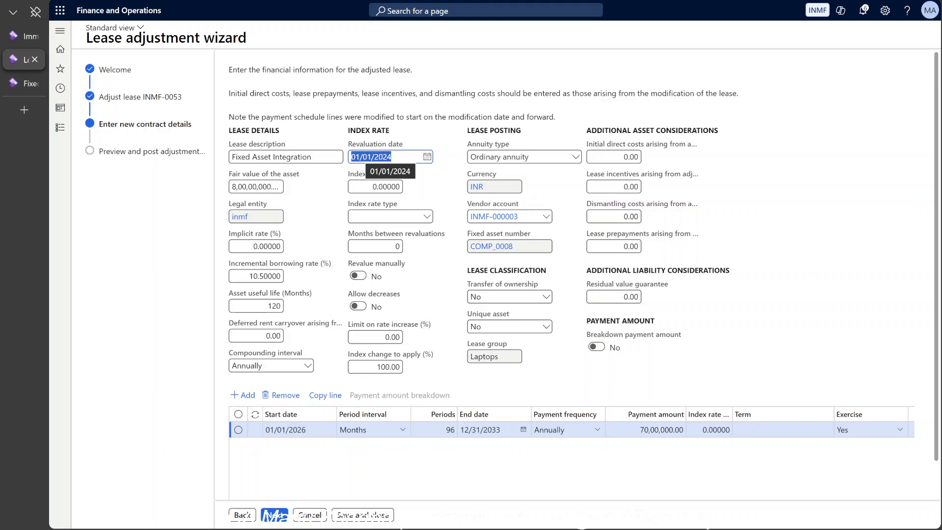
pyautogui.moveTo(349, 144); pyautogui.dragTo(415, 142)
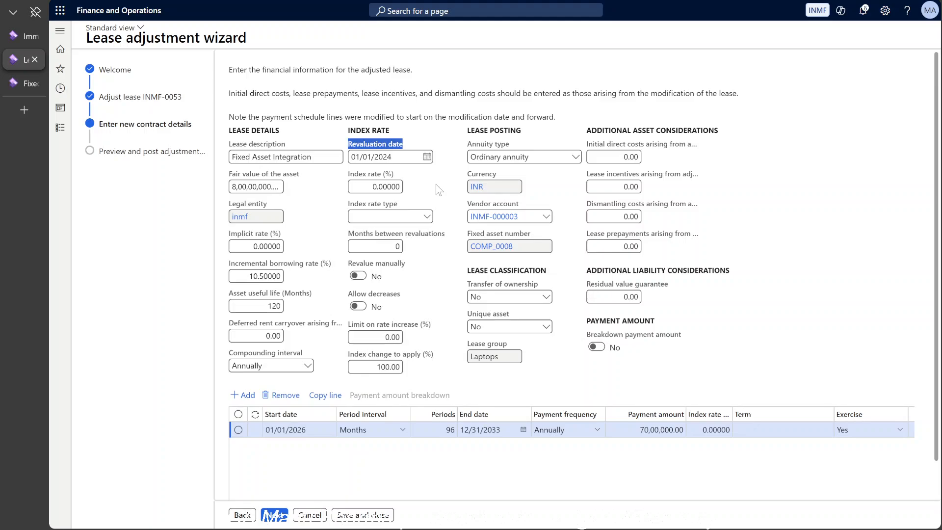
pyautogui.press('Tab')
# - Consult the revised payment amount in Excel and set the payment schedule line's amount to 1,10,00,000.00
pyautogui.hotkey('alt', 'Tab')
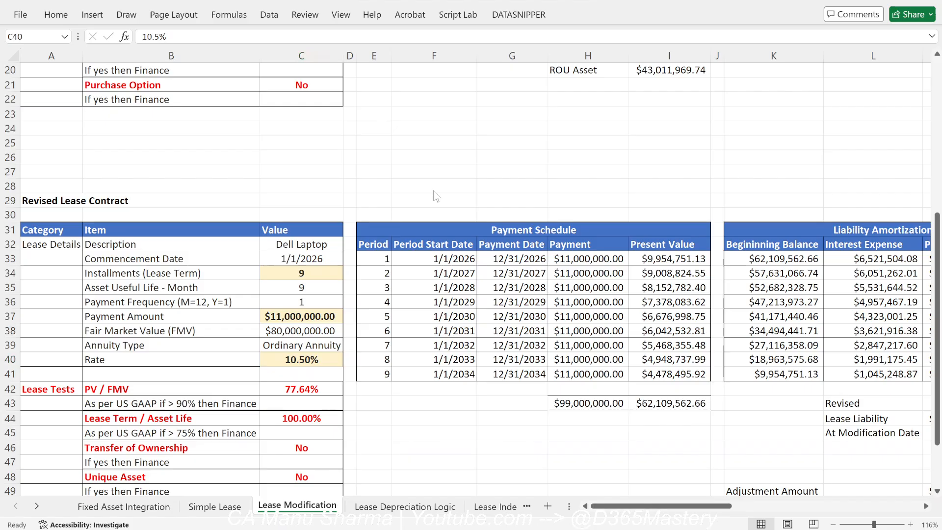
pyautogui.click(311, 315)
pyautogui.hotkey('alt', 'Tab')
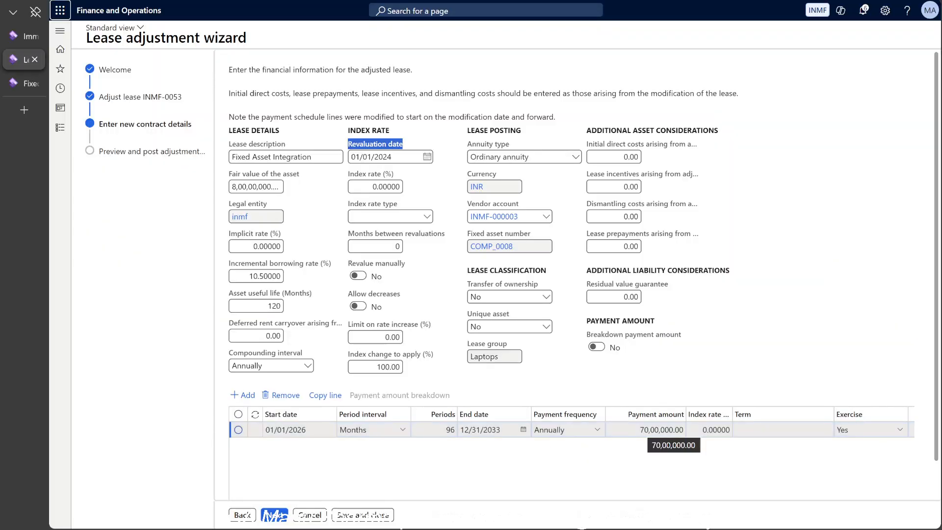
pyautogui.click(644, 430)
pyautogui.press('BackSpace')
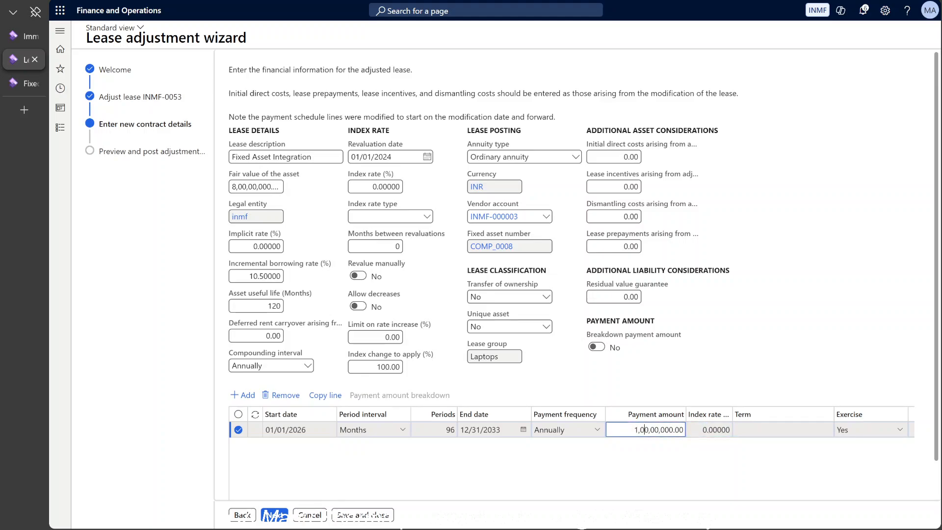
pyautogui.press('Tab')
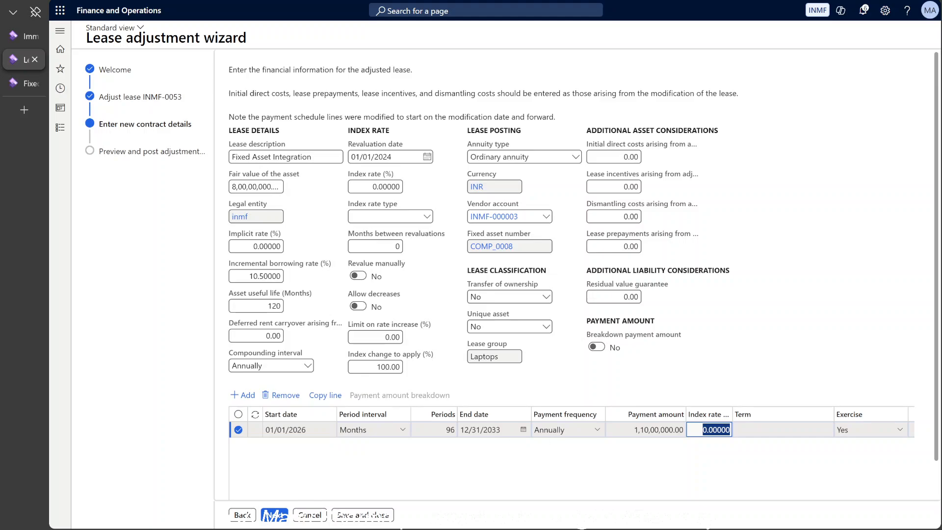
# - Set the schedule line's period interval to Years and its periods to 9, matching the installments in the revised contract
pyautogui.click(444, 430)
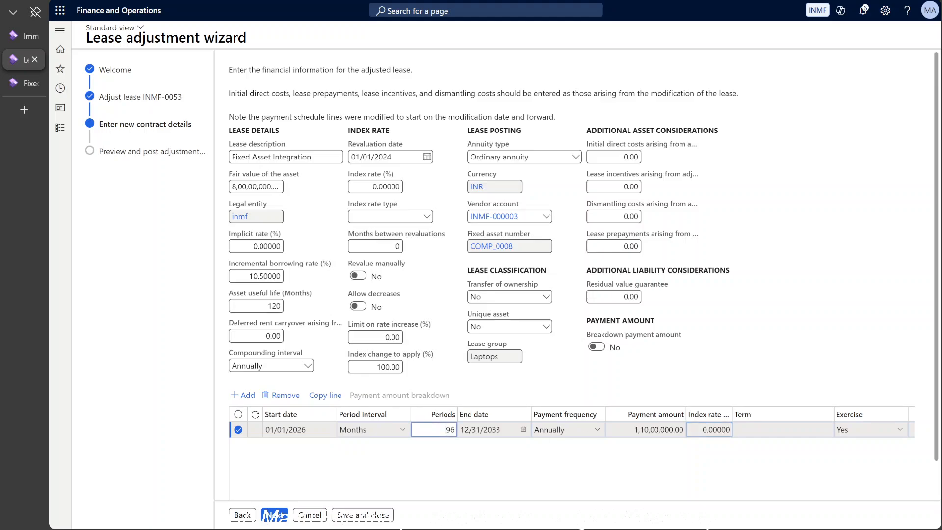
pyautogui.click(402, 431)
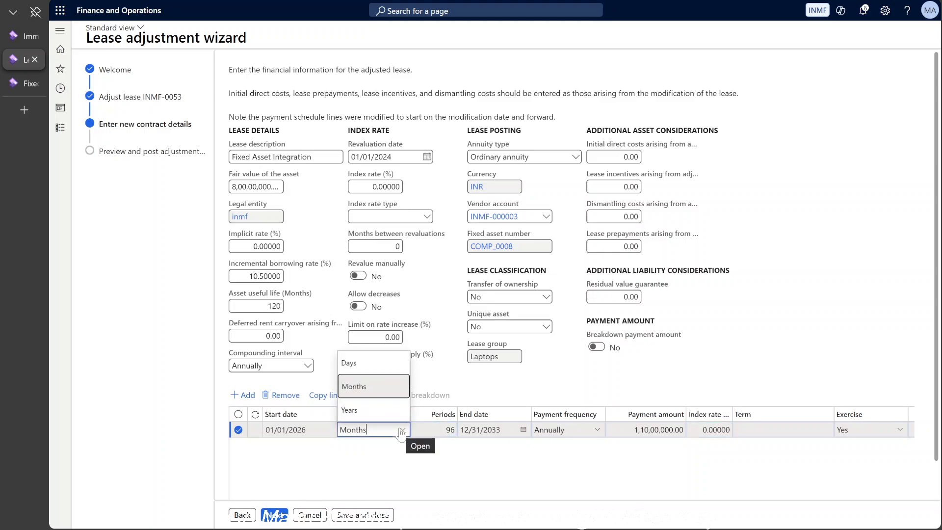
pyautogui.click(363, 416)
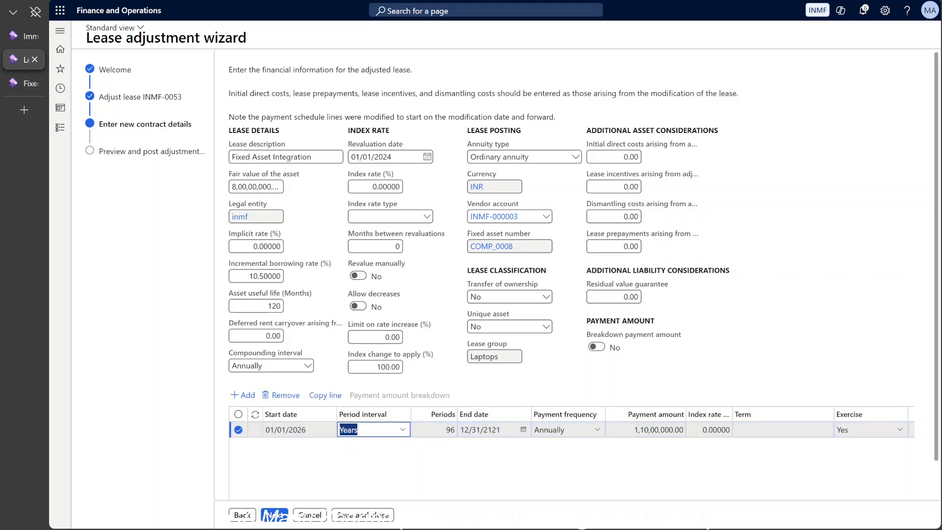
pyautogui.click(445, 431)
pyautogui.hotkey('alt', 'Tab')
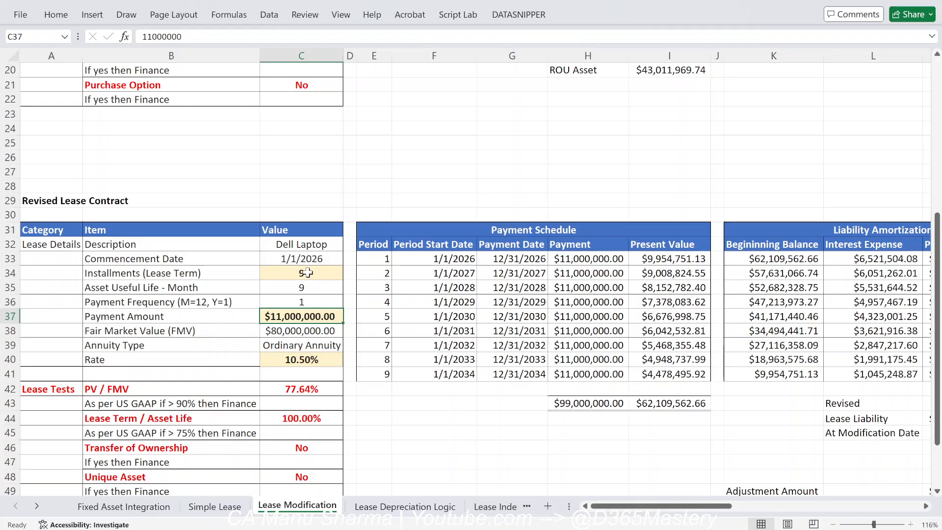
pyautogui.hotkey('alt', 'Tab')
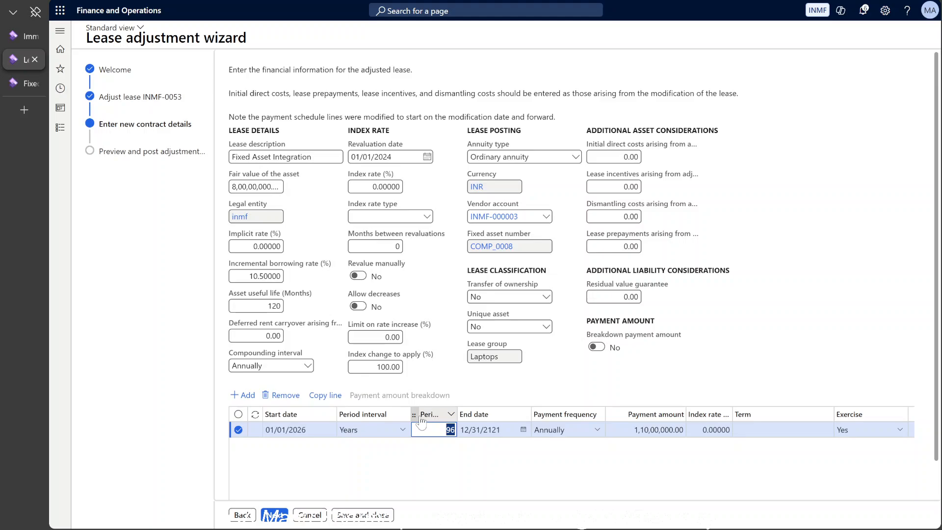
pyautogui.write('9')
pyautogui.press('Tab')
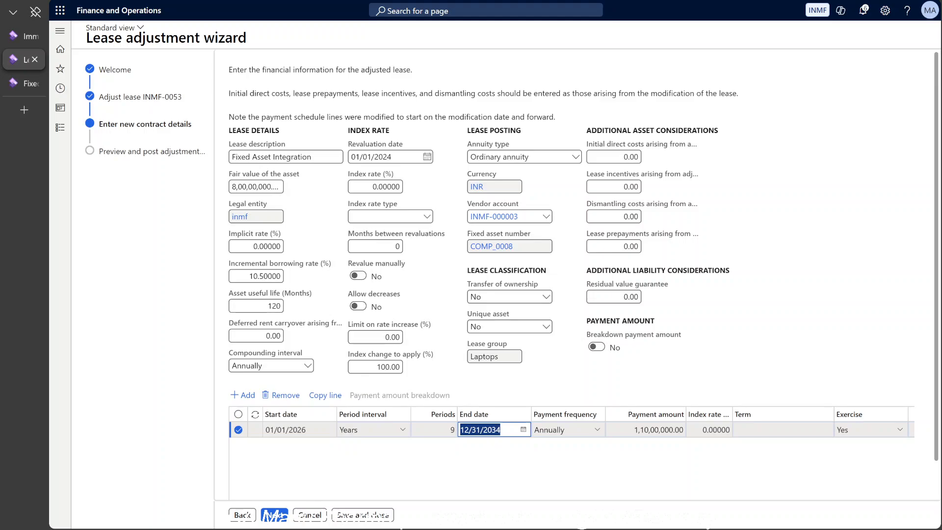
# - Compare the schedule line's end date with the final period of the revised payment schedule in Excel
pyautogui.click(512, 430)
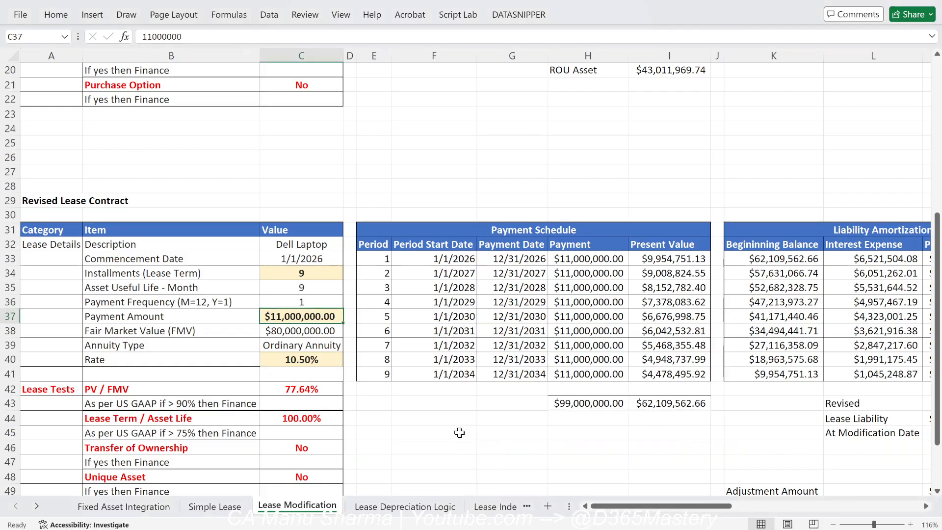
pyautogui.hotkey('alt', 'Tab')
pyautogui.click(455, 374)
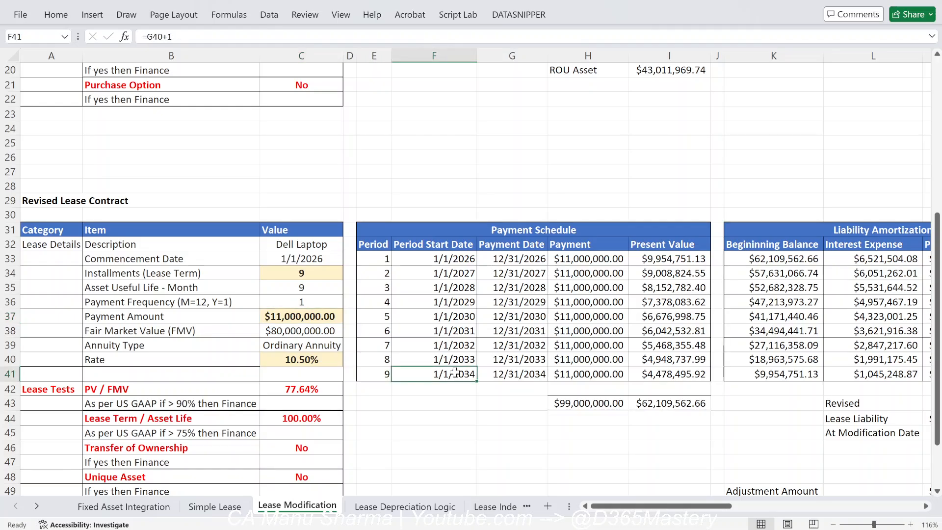
pyautogui.hotkey('alt', 'Tab')
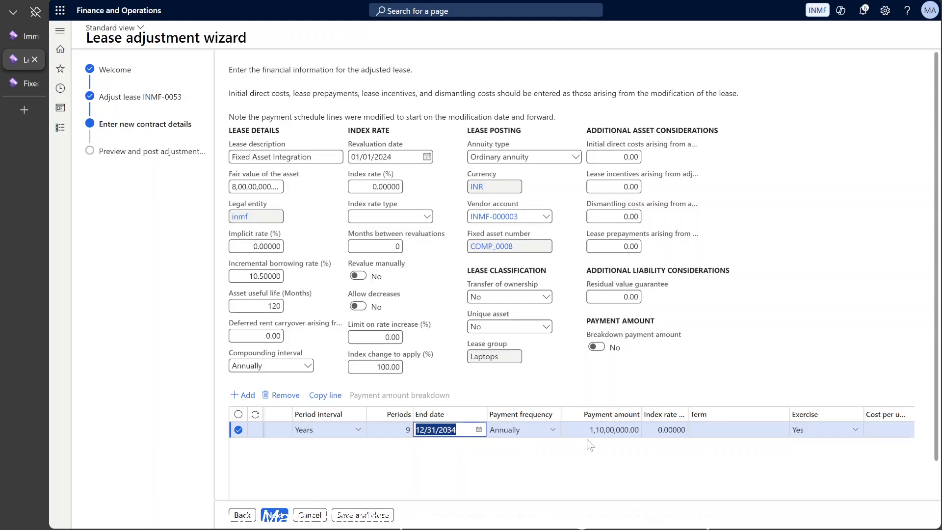
# - Recheck the rate, installments and payment amount in Excel's revised lease contract against the wizard entries
pyautogui.hotkey('alt', 'Tab')
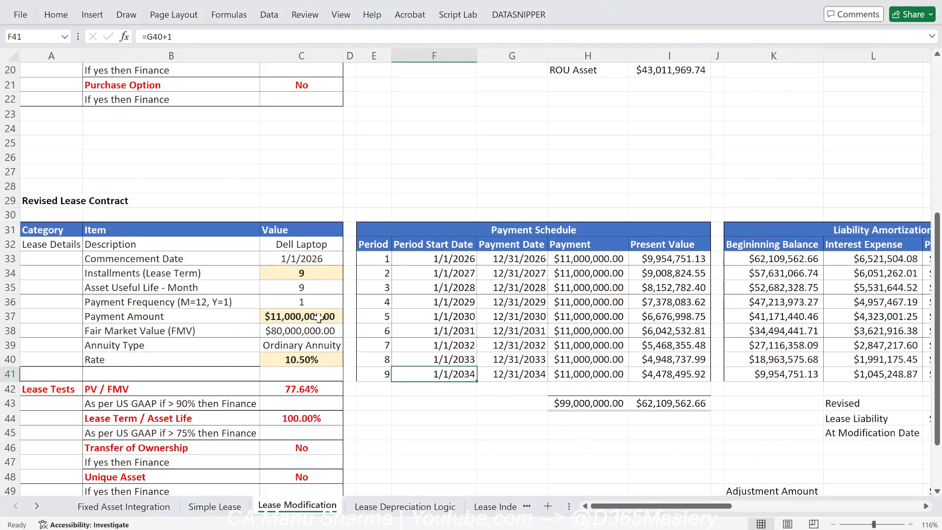
pyautogui.click(306, 358)
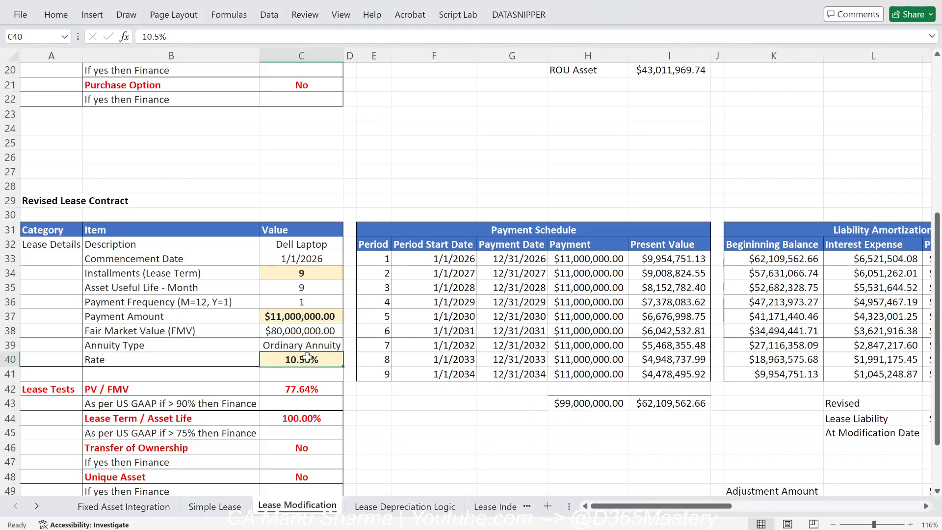
pyautogui.click(299, 275)
pyautogui.click(292, 318)
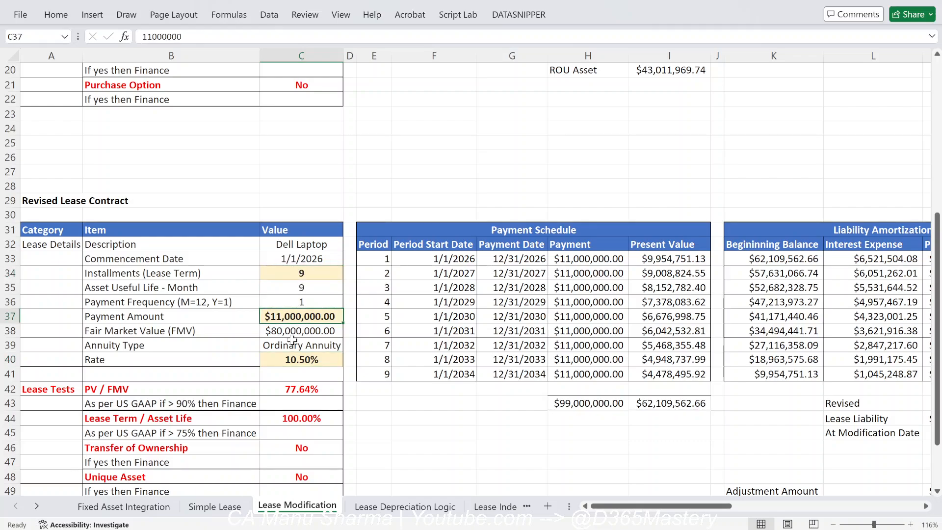
pyautogui.click(293, 360)
pyautogui.scroll(-3, 293, 359)
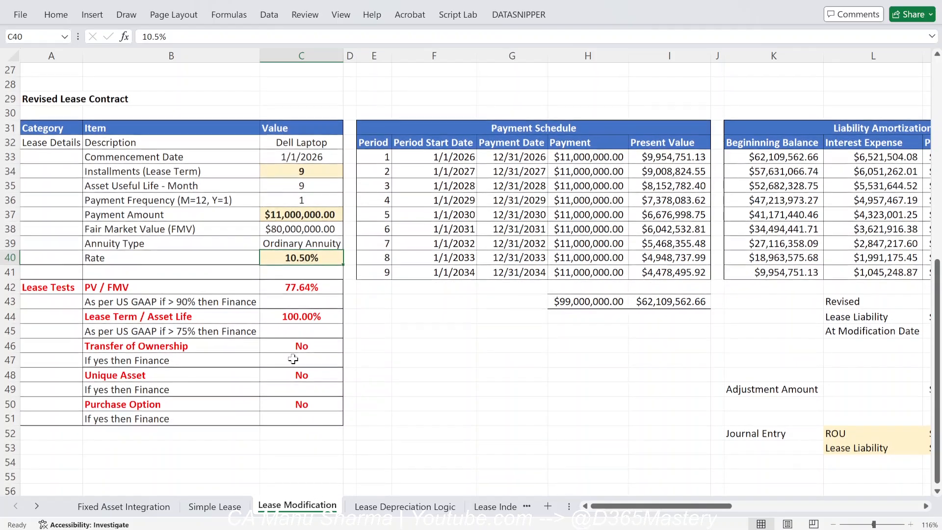
pyautogui.hscroll(5, 290, 358)
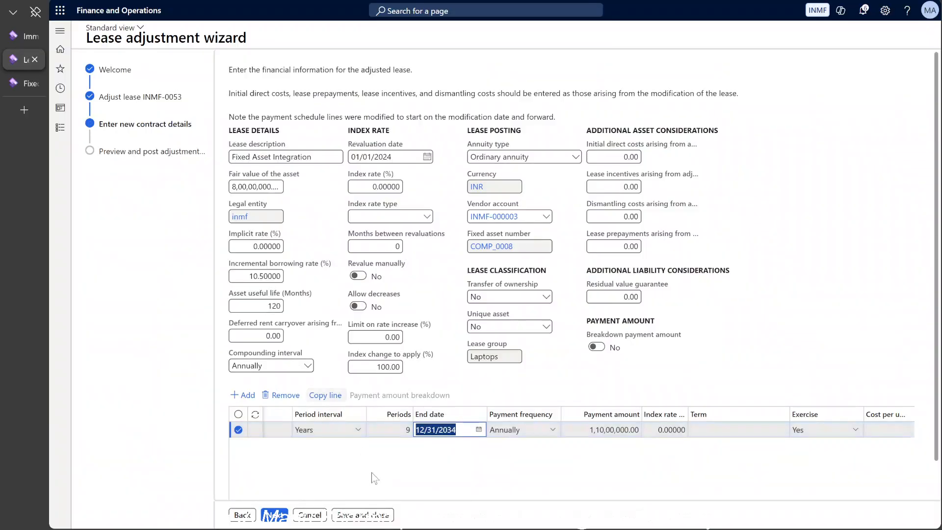
# - Advance the wizard to the adjustment preview and compare the new liability balance with the revised schedule's present value total in Excel
pyautogui.click(275, 515)
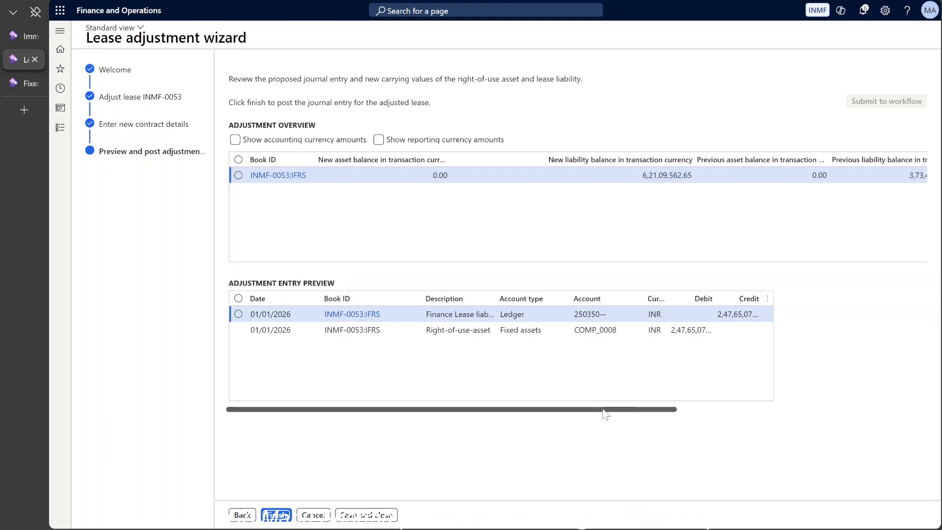
pyautogui.moveTo(604, 410); pyautogui.dragTo(524, 408)
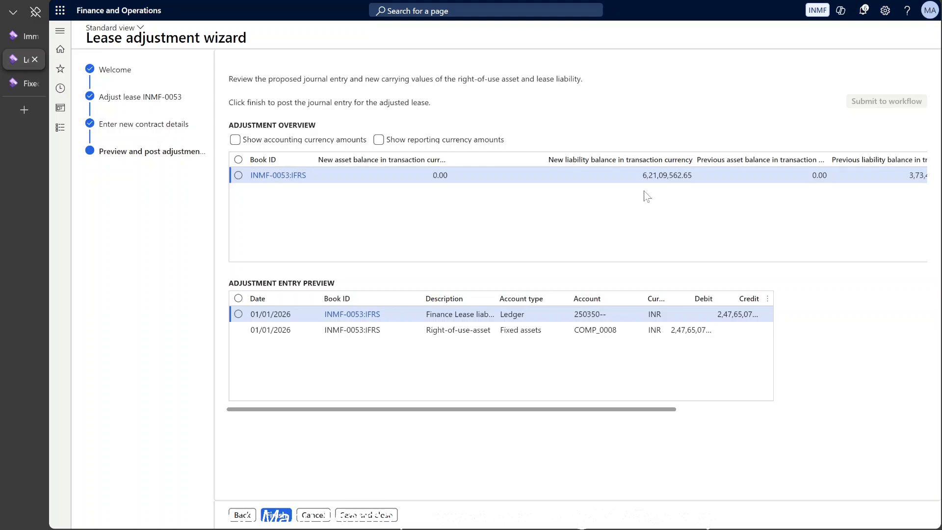
pyautogui.moveTo(642, 175); pyautogui.dragTo(688, 175)
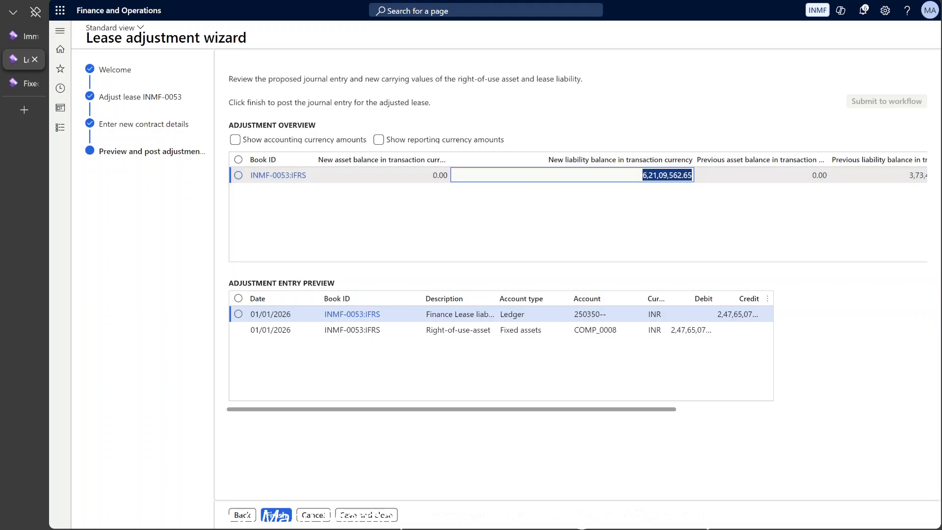
pyautogui.hotkey('alt', 'Tab')
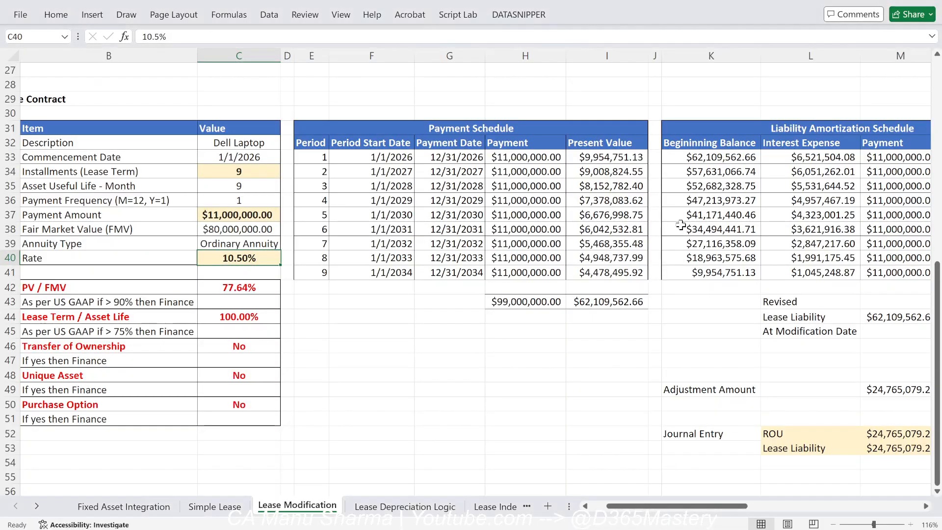
pyautogui.click(598, 298)
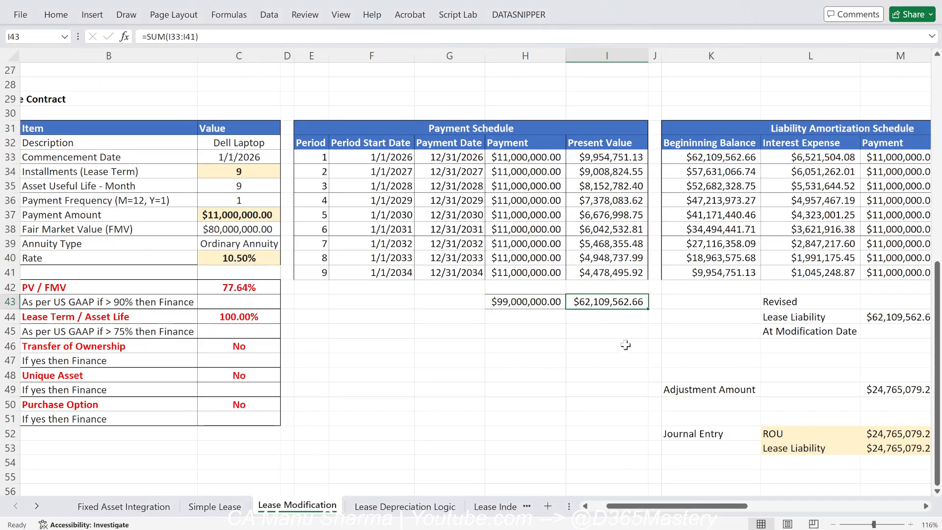
pyautogui.hotkey('alt', 'Tab')
# - Compare the preview's previous liability balance with the second-year ending NBV in the original liability amortization schedule in Excel
pyautogui.hscroll(3, 726, 201)
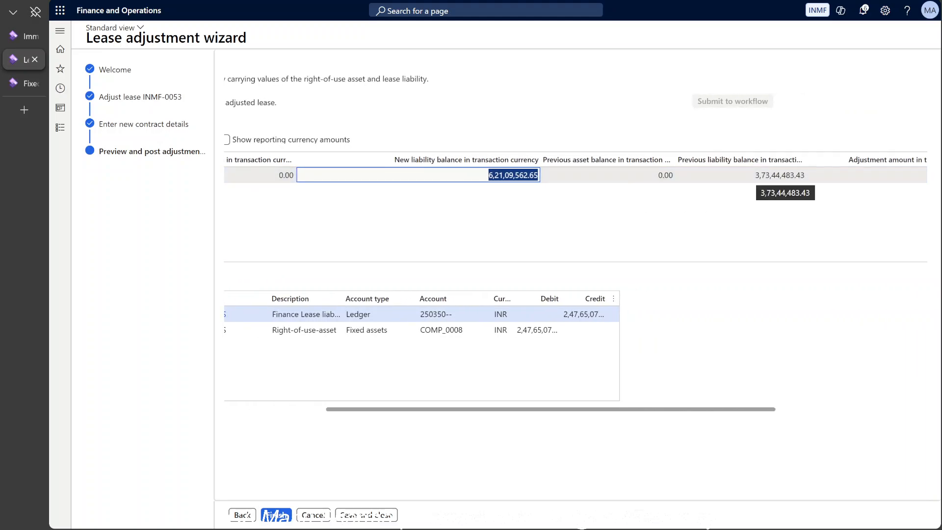
pyautogui.click(780, 175)
pyautogui.hotkey('alt', 'Tab')
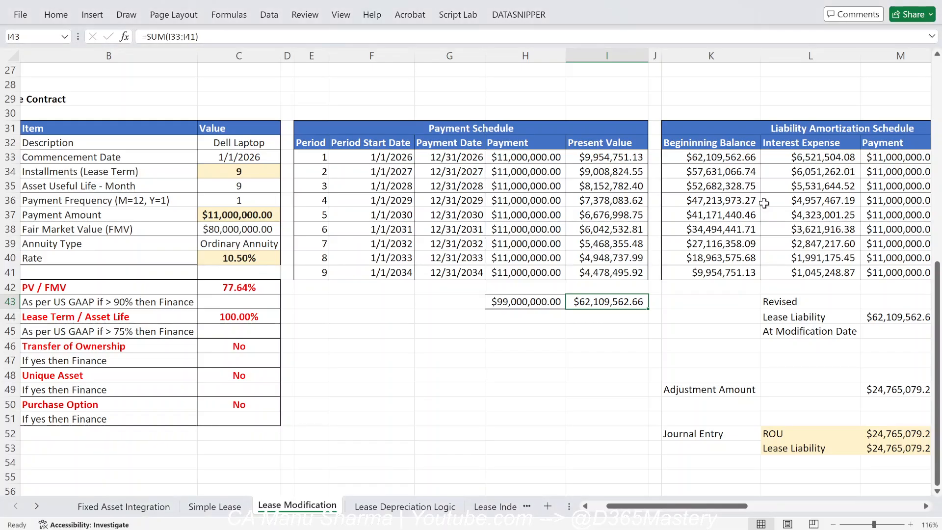
pyautogui.hscroll(5, 764, 202)
pyautogui.hscroll(5, 764, 202)
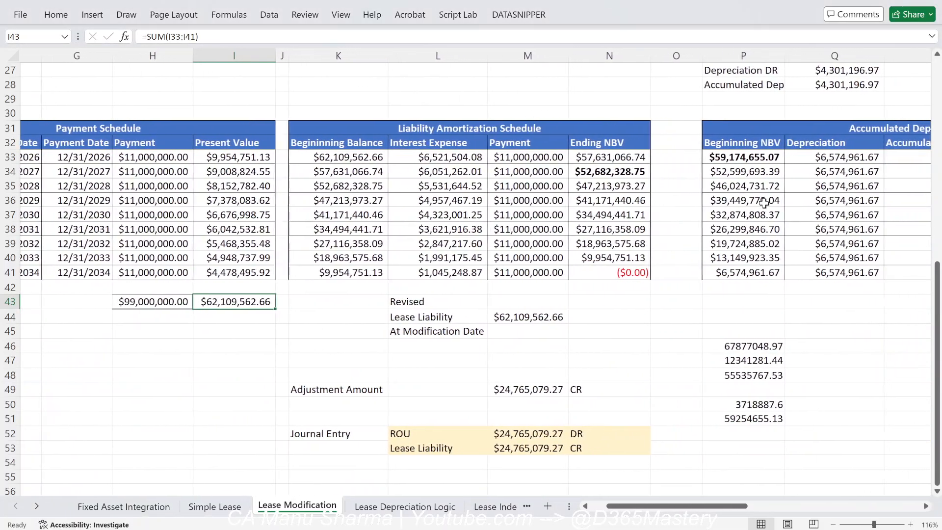
pyautogui.scroll(2, 764, 202)
pyautogui.scroll(7, 764, 202)
pyautogui.hscroll(-1, 736, 235)
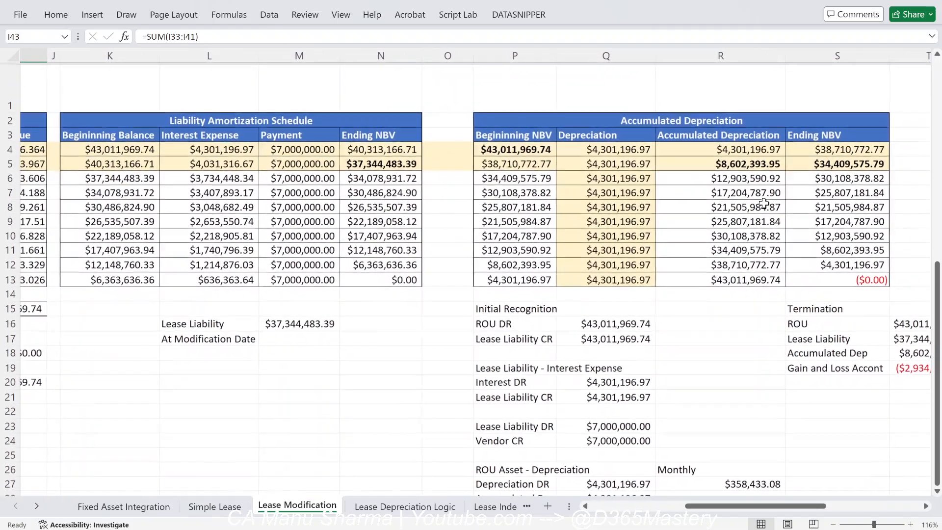
pyautogui.click(374, 163)
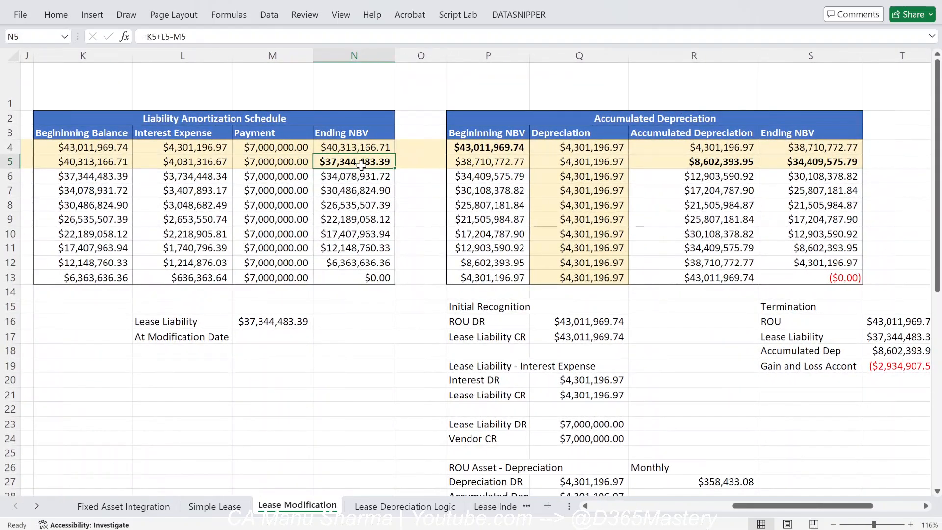
pyautogui.hotkey('alt', 'Tab')
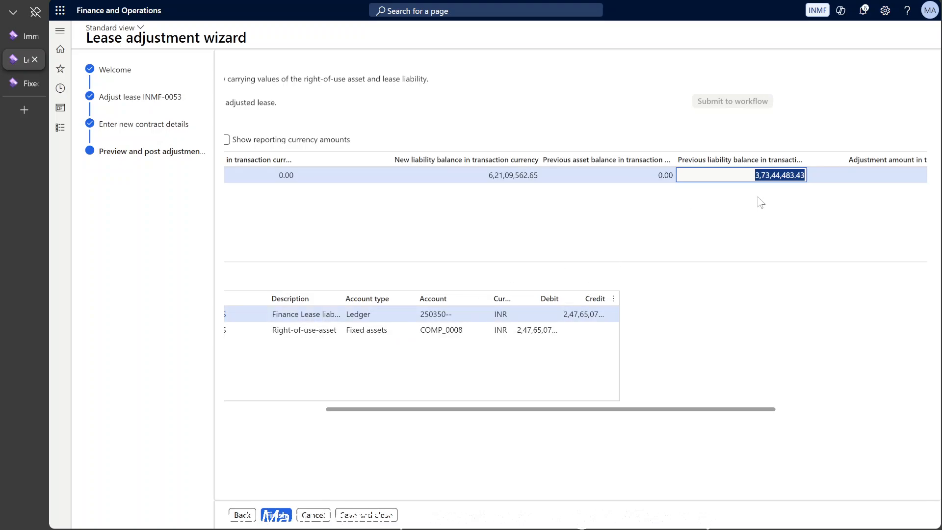
pyautogui.hscroll(-2, 761, 202)
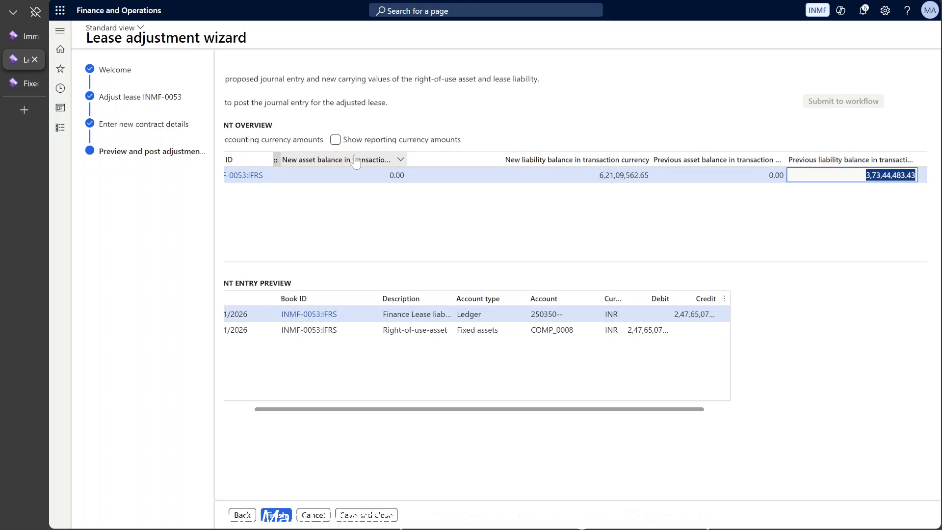
# - Review the new and previous asset and liability balances and the adjustment amount in the wizard's adjustment overview
pyautogui.hscroll(-1, 339, 197)
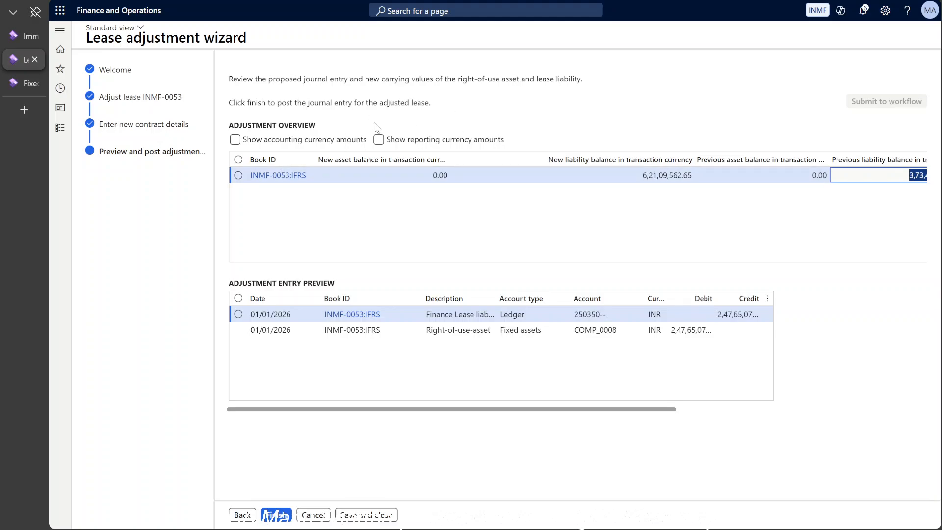
pyautogui.hscroll(4, 617, 240)
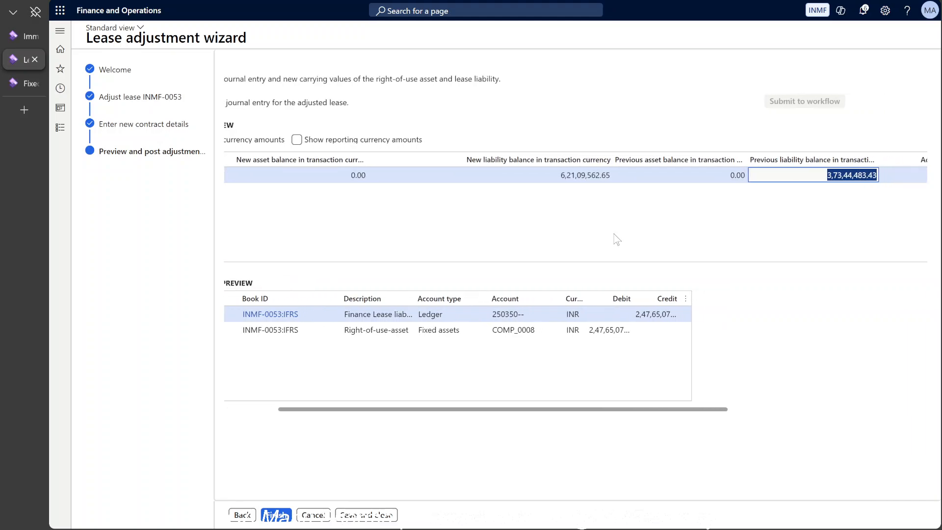
pyautogui.hscroll(2, 617, 239)
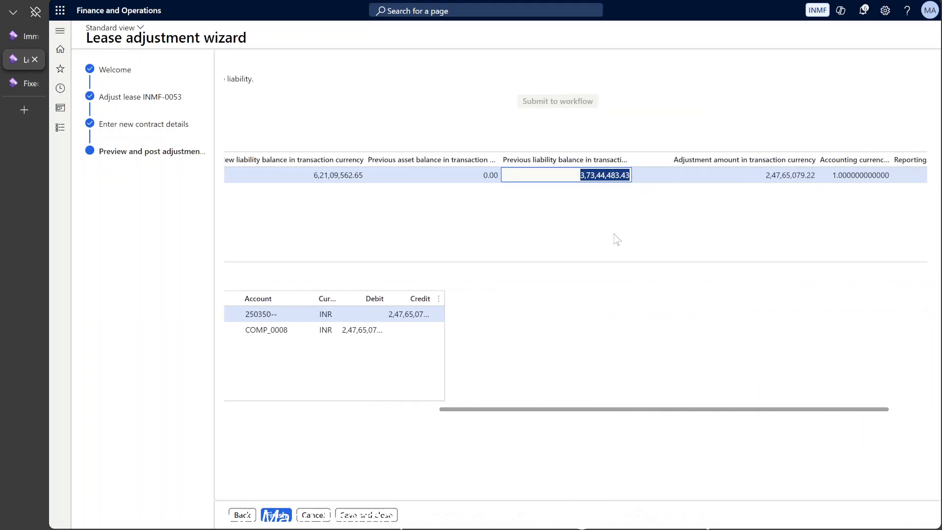
pyautogui.hscroll(1, 616, 240)
pyautogui.hscroll(-7, 616, 239)
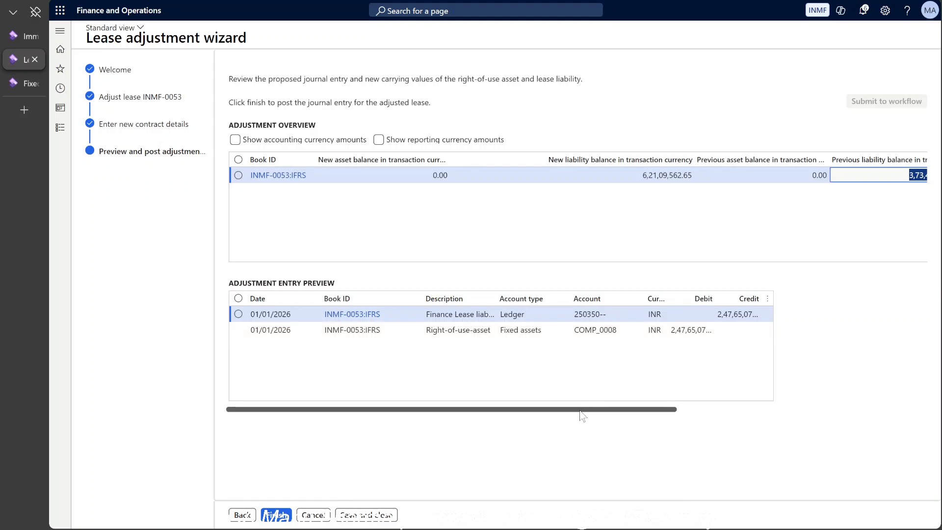
pyautogui.moveTo(579, 411); pyautogui.dragTo(538, 406)
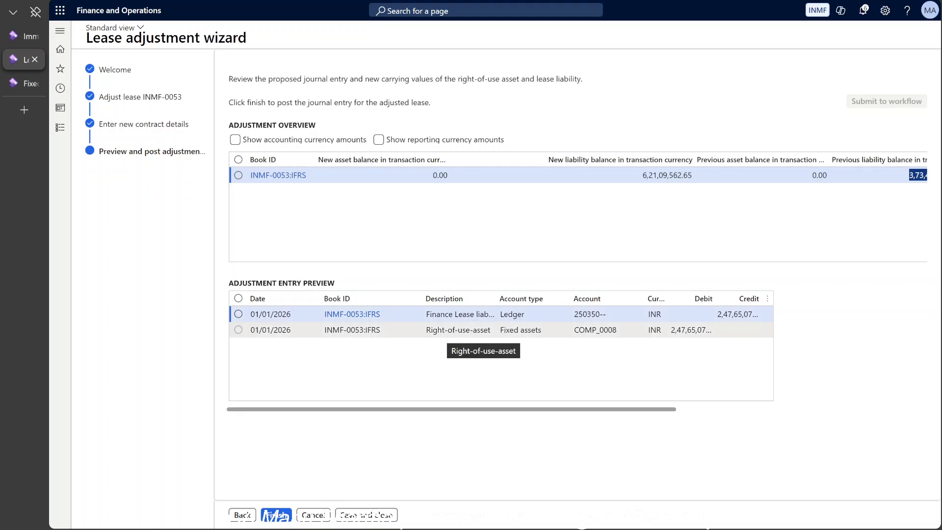
# - Check the right-of-use asset line in the adjustment entry preview and finish the wizard to post the adjustment journal entry
pyautogui.click(446, 330)
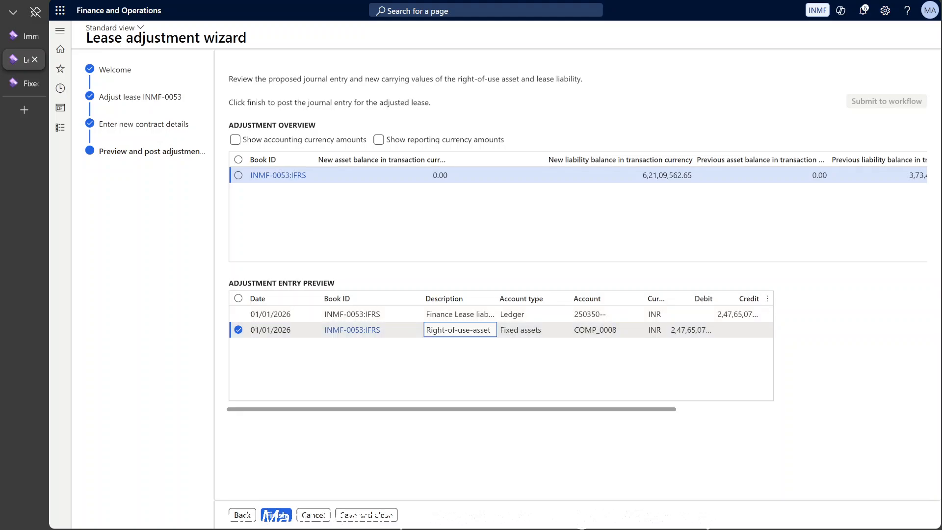
pyautogui.click(573, 336)
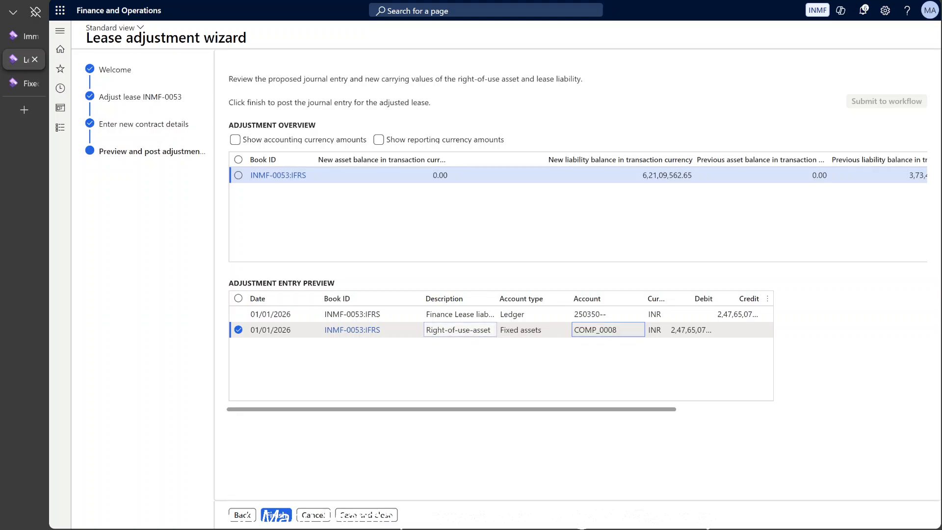
pyautogui.moveTo(438, 330); pyautogui.dragTo(483, 330)
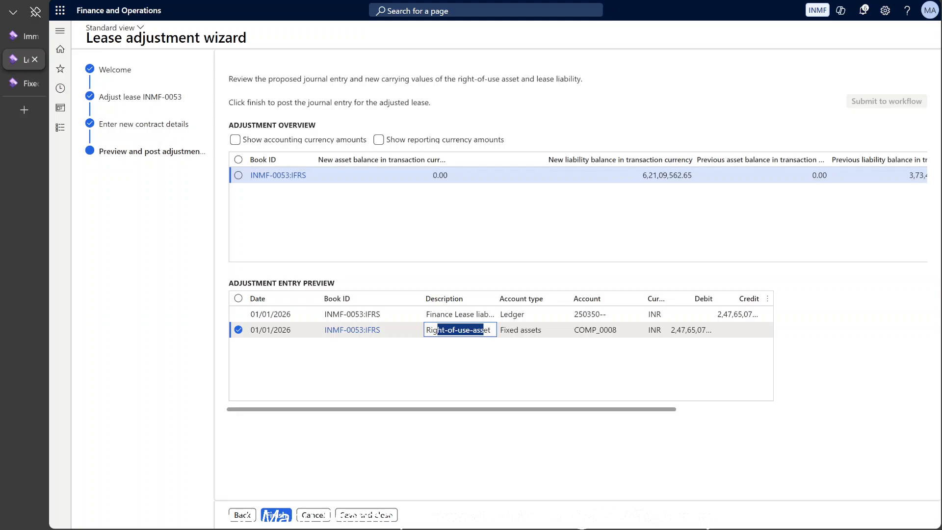
pyautogui.click(281, 516)
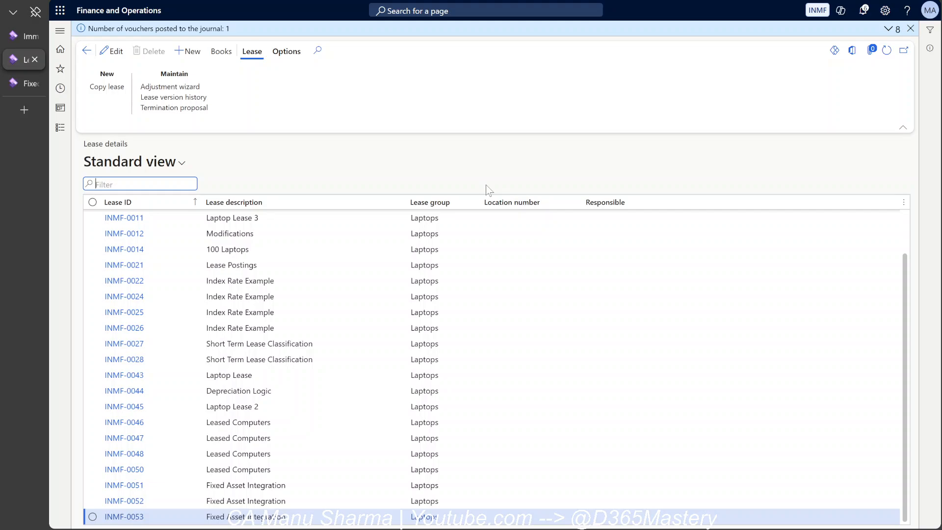
# - Open the IFRS book of lease INMF-0053, look through its asset leasing journals and return to the book details
pyautogui.click(221, 55)
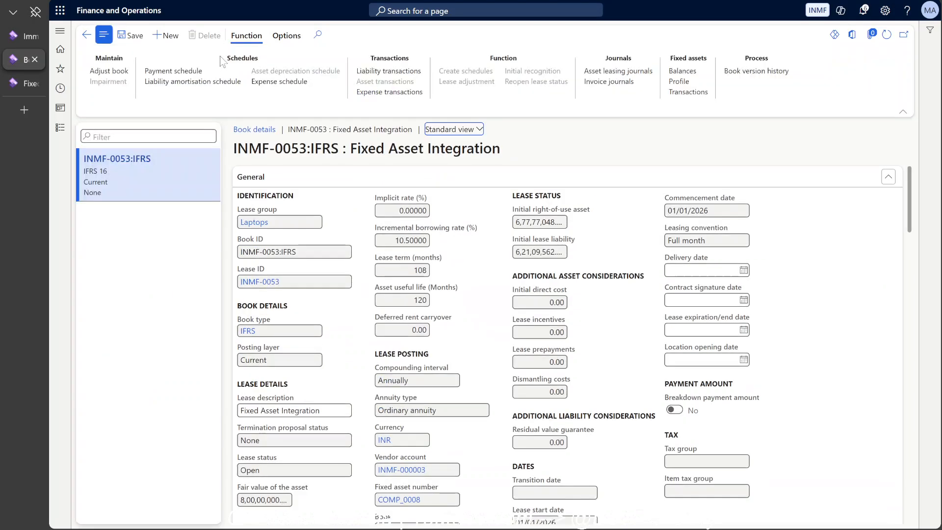
pyautogui.click(600, 72)
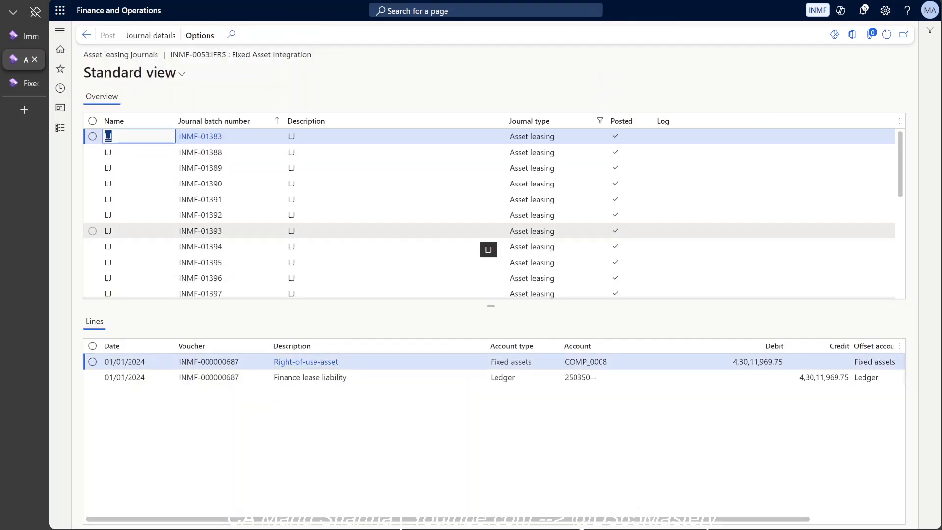
pyautogui.scroll(-6, 488, 250)
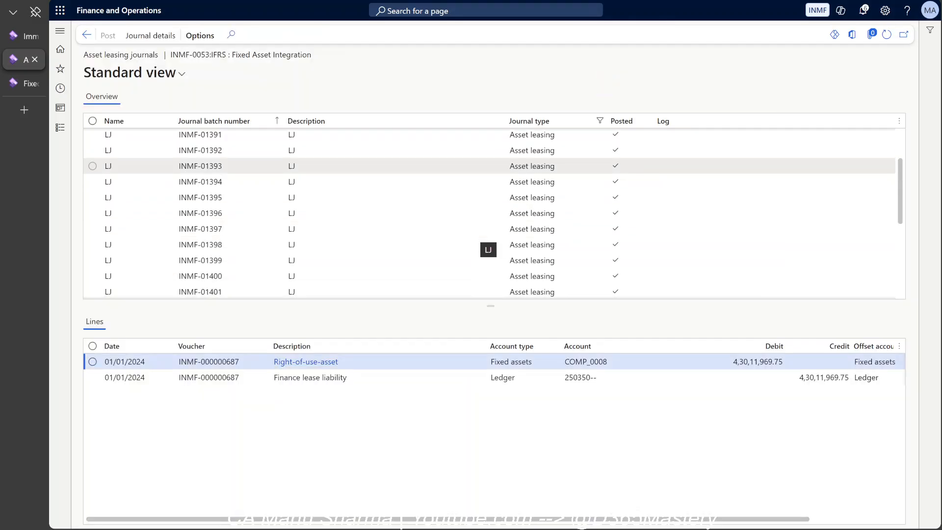
pyautogui.click(87, 34)
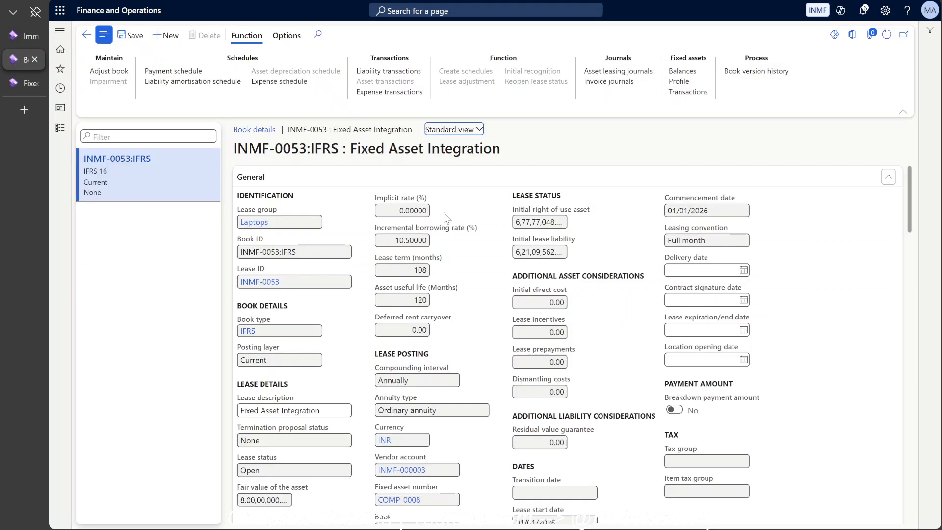
# - Inspect the book's initial right-of-use asset and lease liability, and check them against the original and revised schedules in Excel's Lease Modification sheet
pyautogui.click(529, 222)
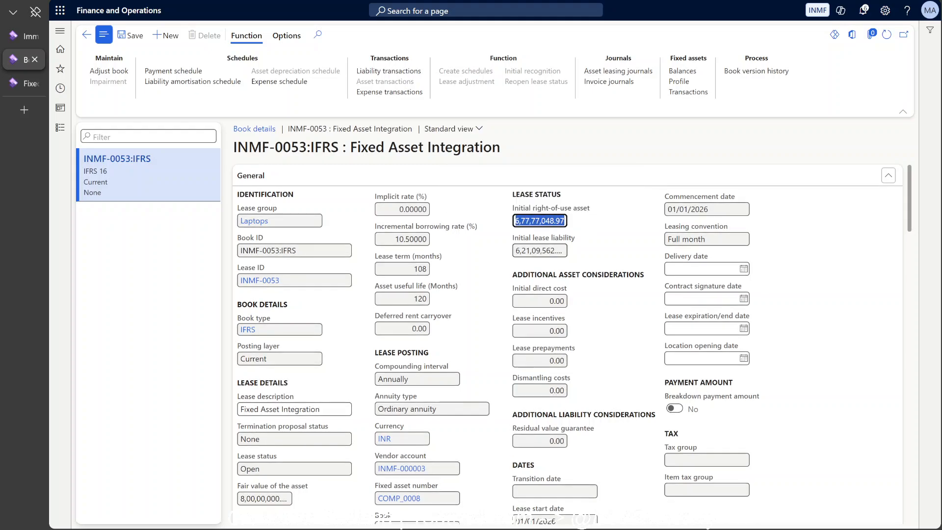
pyautogui.click(559, 251)
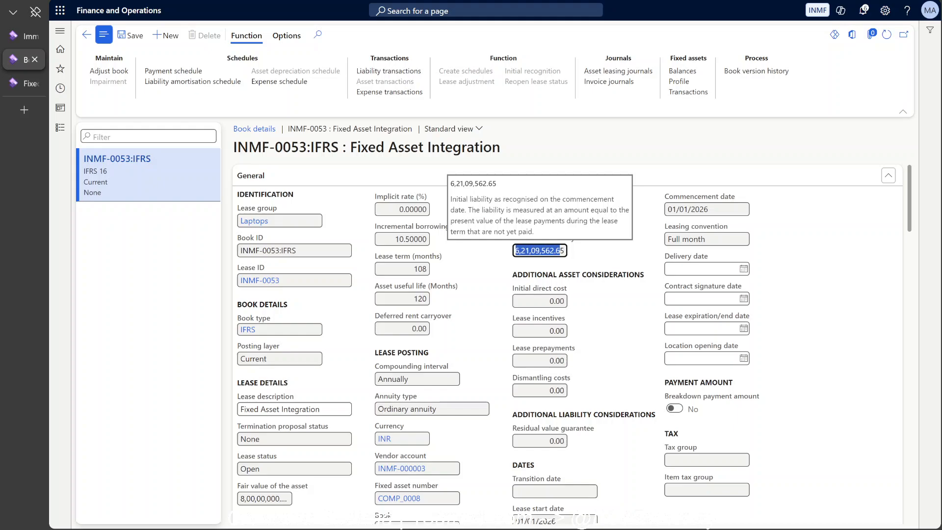
pyautogui.hotkey('alt', 'Tab')
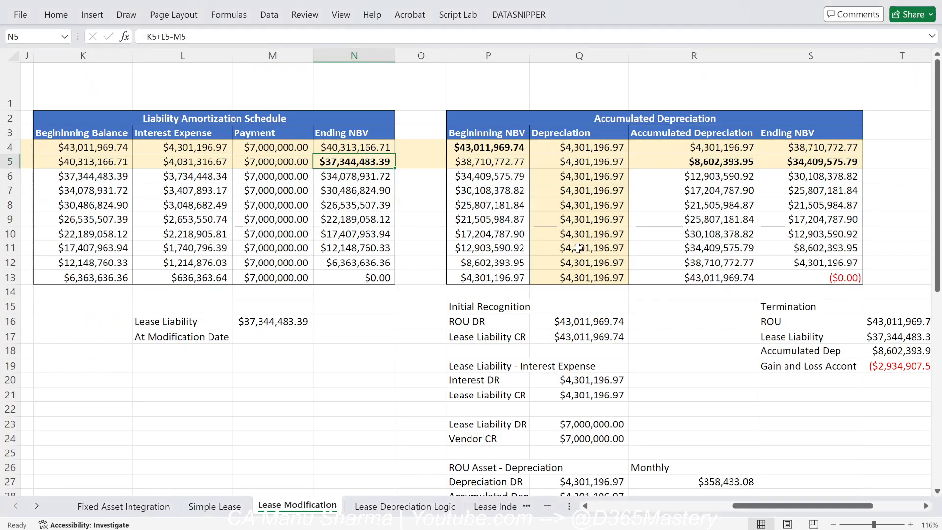
pyautogui.scroll(-6, 664, 340)
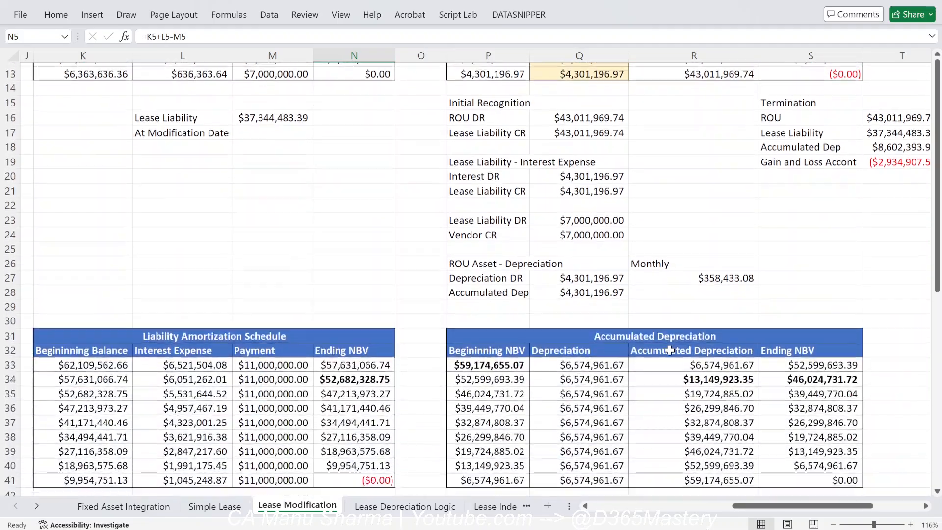
pyautogui.scroll(-1, 670, 351)
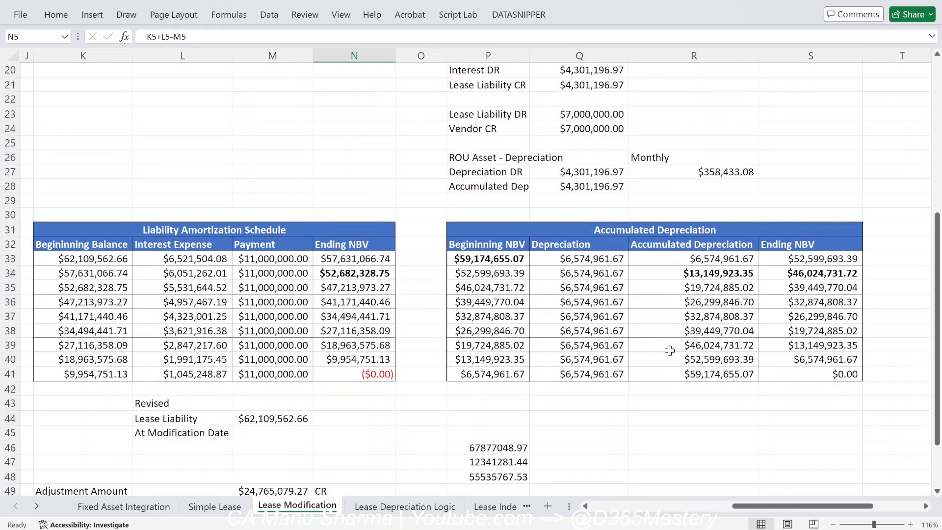
pyautogui.scroll(-3, 670, 350)
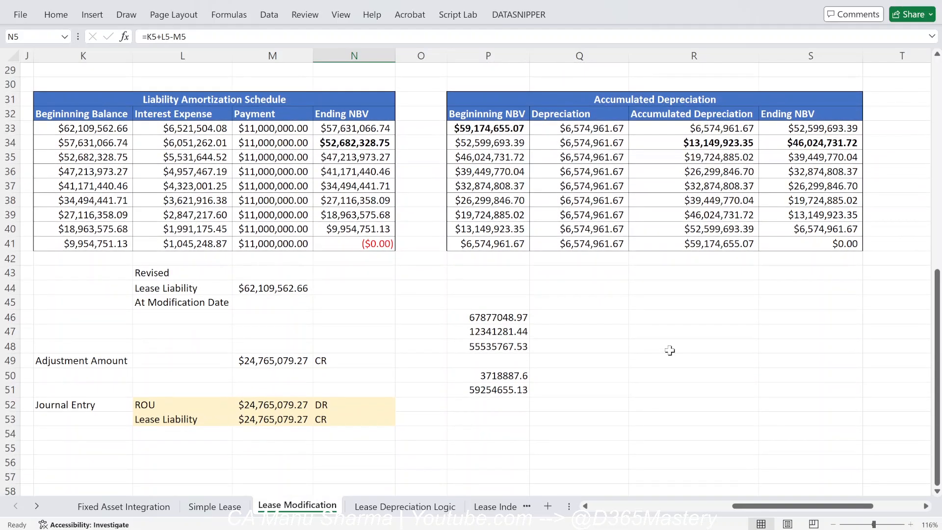
pyautogui.scroll(9, 670, 351)
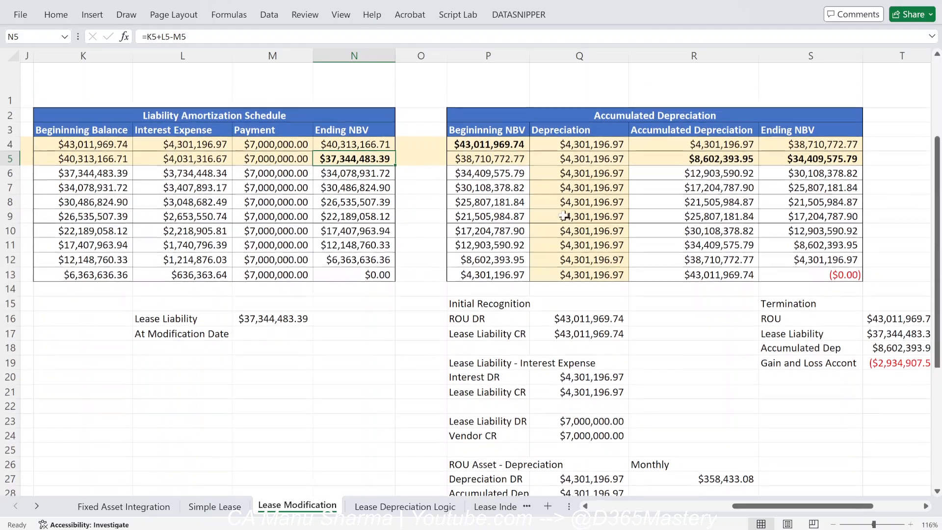
pyautogui.click(492, 150)
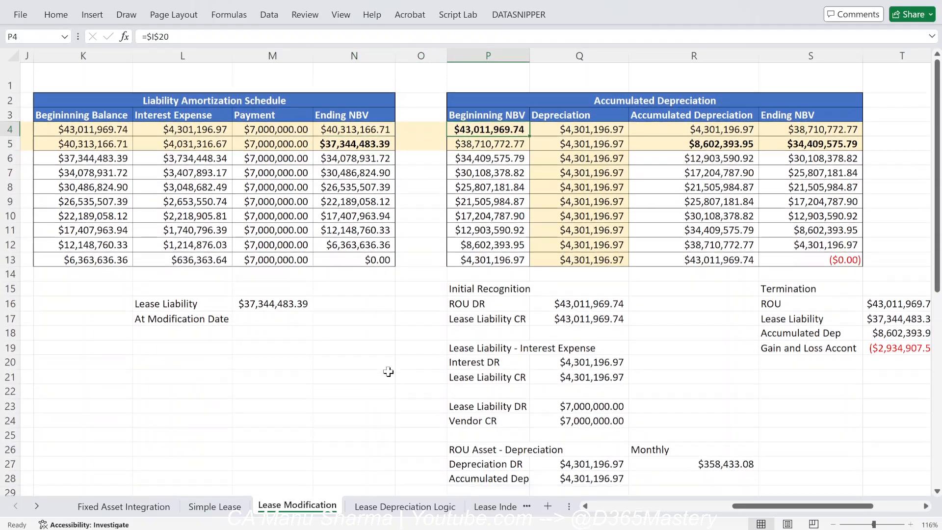
# - Label cell L57 "ROU Balance" below the journal entry rows in the Lease Modification sheet
pyautogui.scroll(-9, 388, 372)
pyautogui.scroll(1, 388, 371)
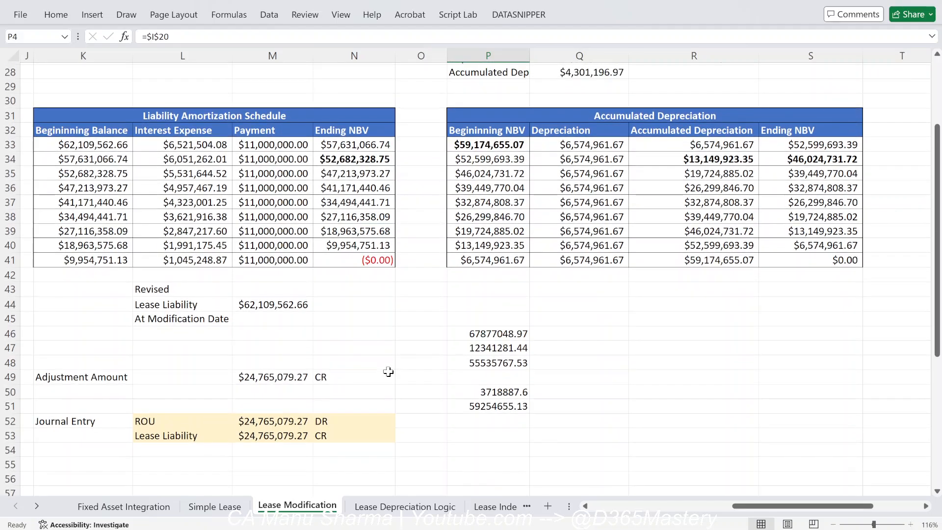
pyautogui.scroll(-2, 388, 372)
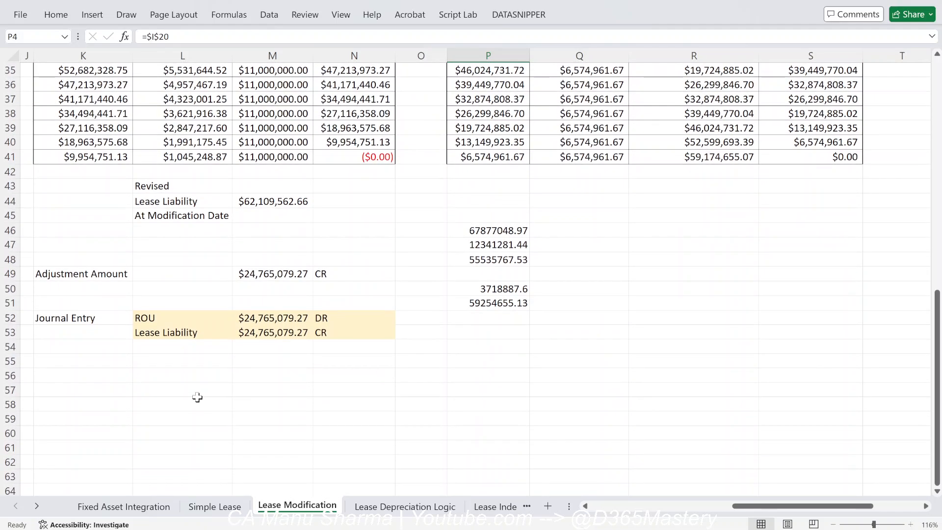
pyautogui.click(178, 388)
pyautogui.write('ROU')
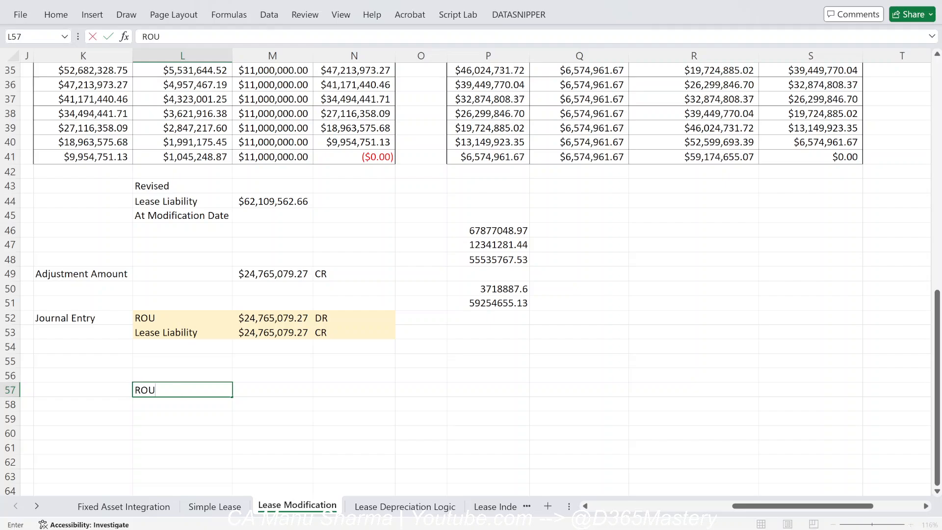
pyautogui.write(' Balance')
pyautogui.press('Return')
# - Calculate the ROU balance in M57 by adding the original beginning NBV and the adjustment amount with =P4+M49
pyautogui.press('Up')
pyautogui.press('Right')
pyautogui.write('=')
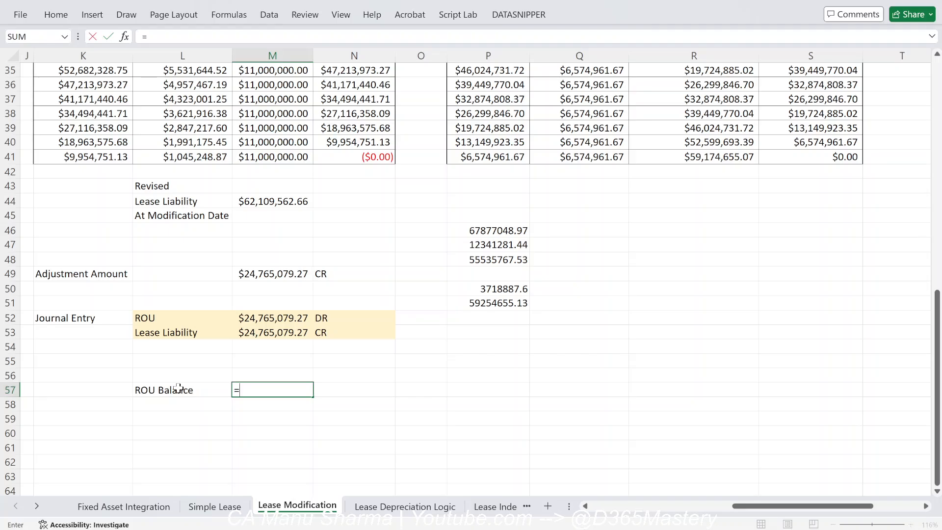
pyautogui.scroll(11, 332, 331)
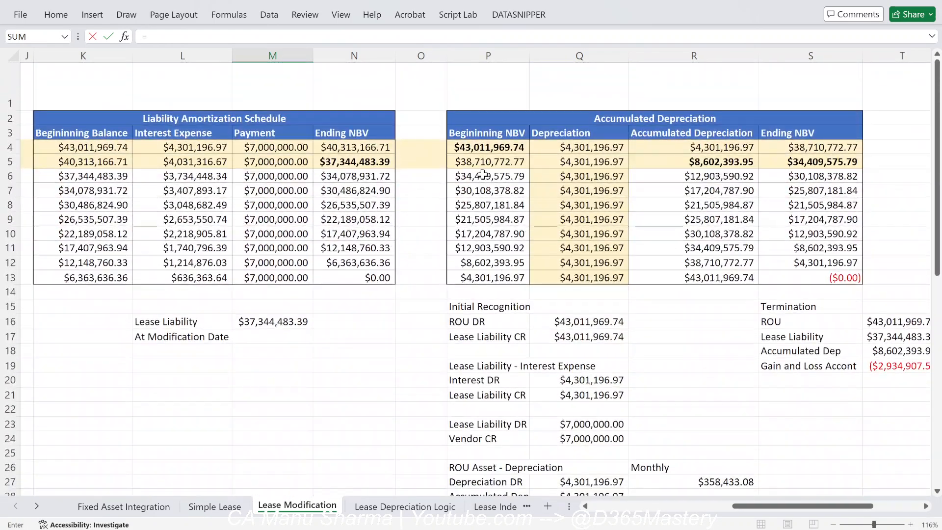
pyautogui.click(493, 146)
pyautogui.write('+')
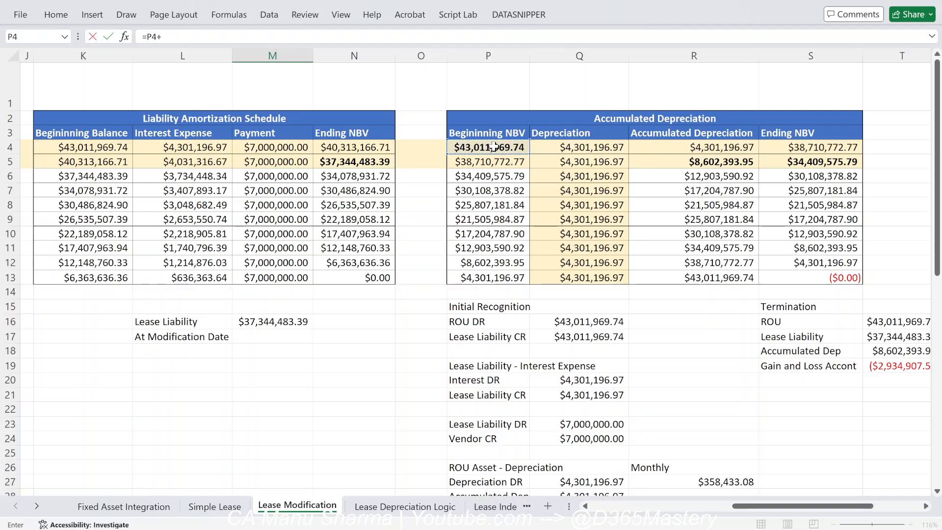
pyautogui.scroll(-12, 490, 170)
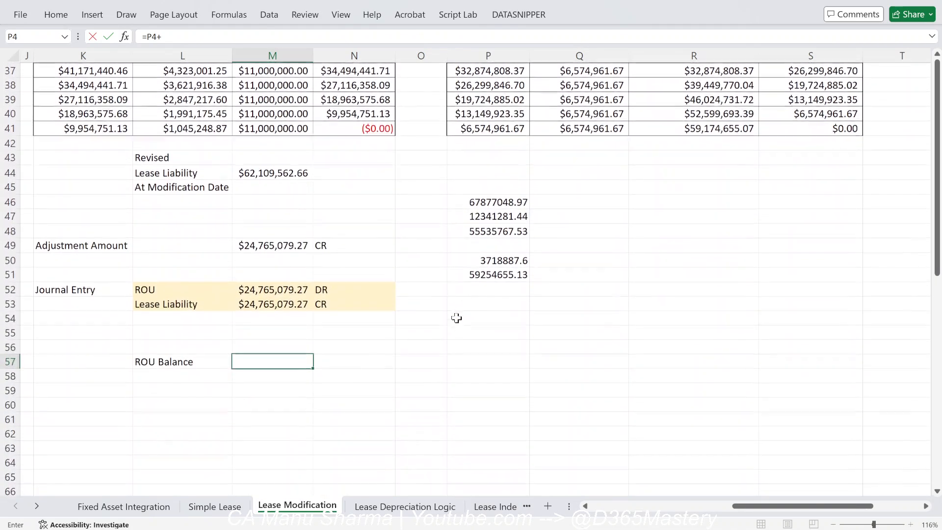
pyautogui.click(271, 260)
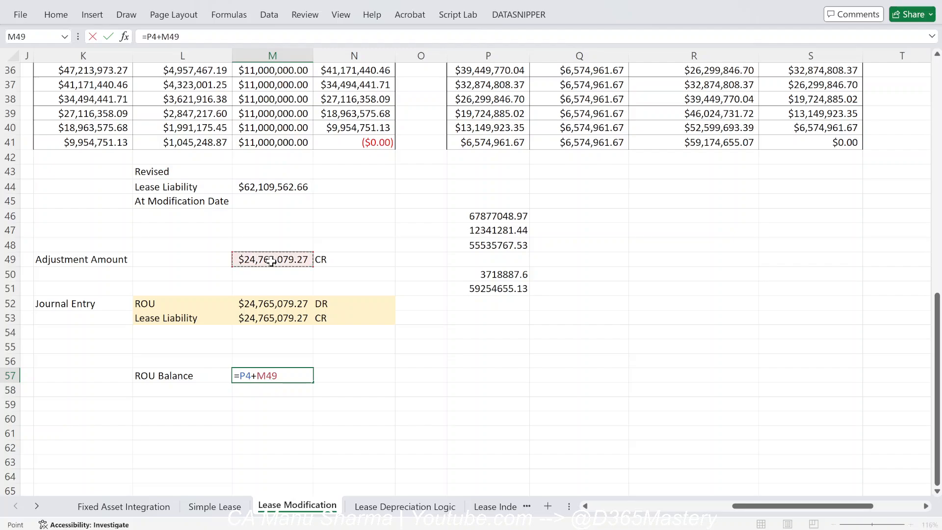
pyautogui.press('Return')
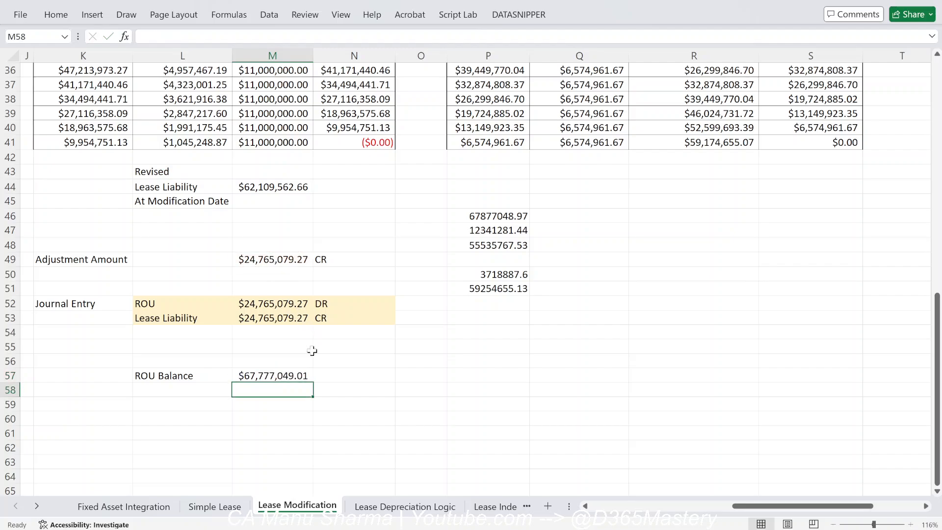
# - Compare Excel's calculated ROU Balance with the initial right-of-use asset on the book details in Finance and Operations
pyautogui.click(275, 374)
pyautogui.hotkey('alt', 'Tab')
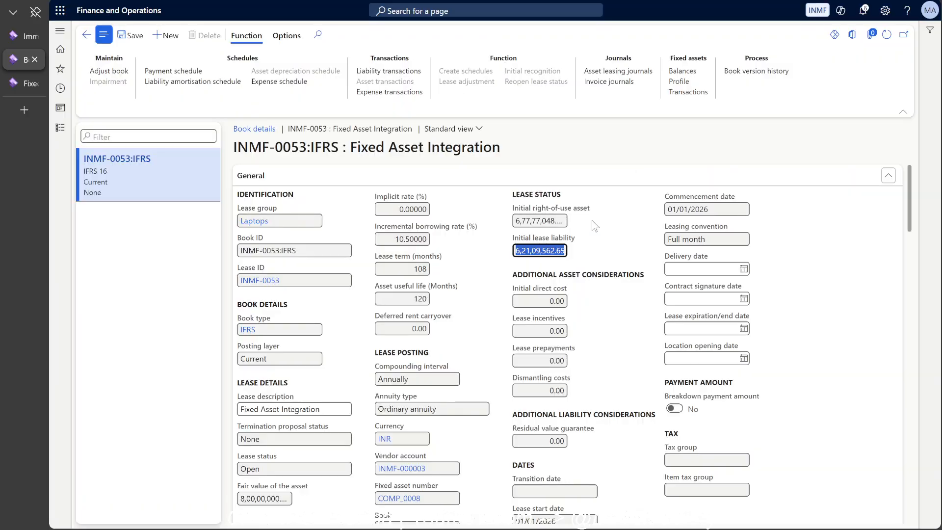
pyautogui.hotkey('alt', 'Tab')
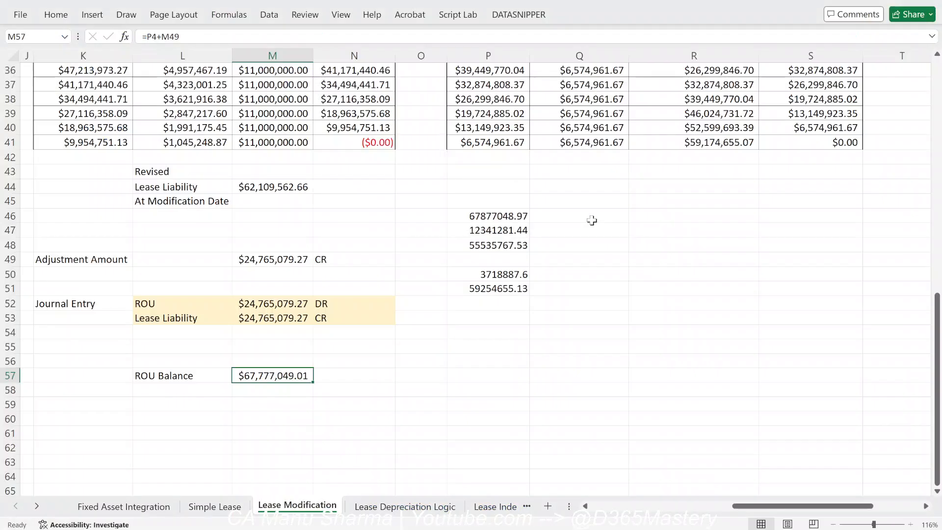
pyautogui.click(179, 377)
pyautogui.moveTo(180, 377); pyautogui.dragTo(282, 378)
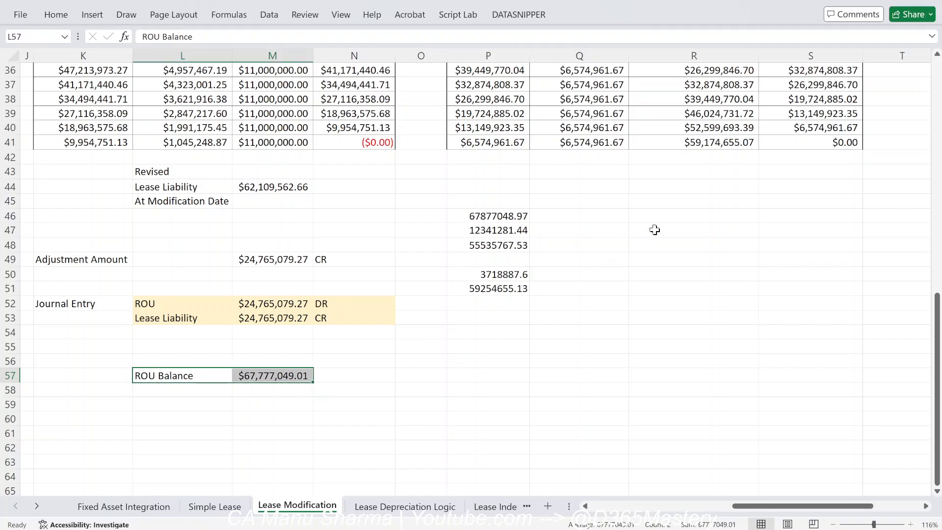
# - Check the accumulated depreciation in the original schedule and return to the ROU Balance row
pyautogui.scroll(2, 655, 229)
pyautogui.scroll(10, 655, 230)
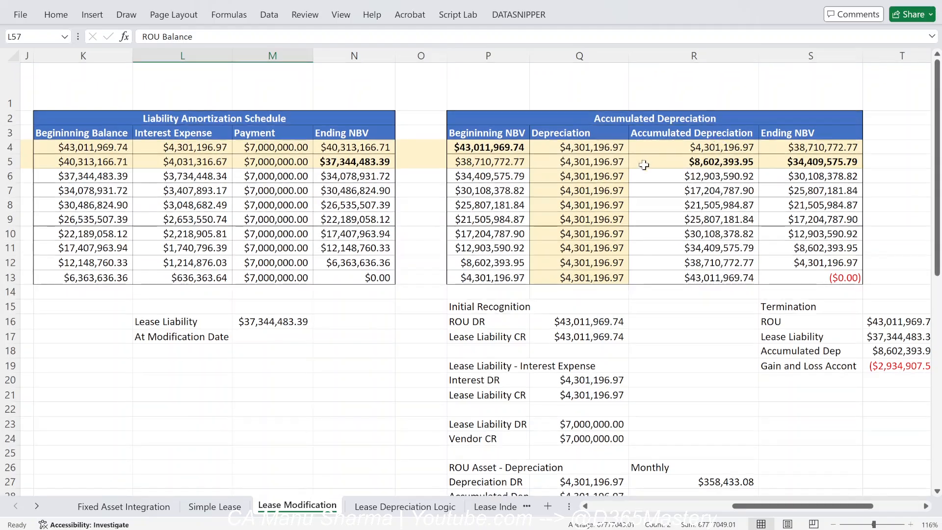
pyautogui.scroll(-12, 528, 235)
pyautogui.scroll(1, 515, 331)
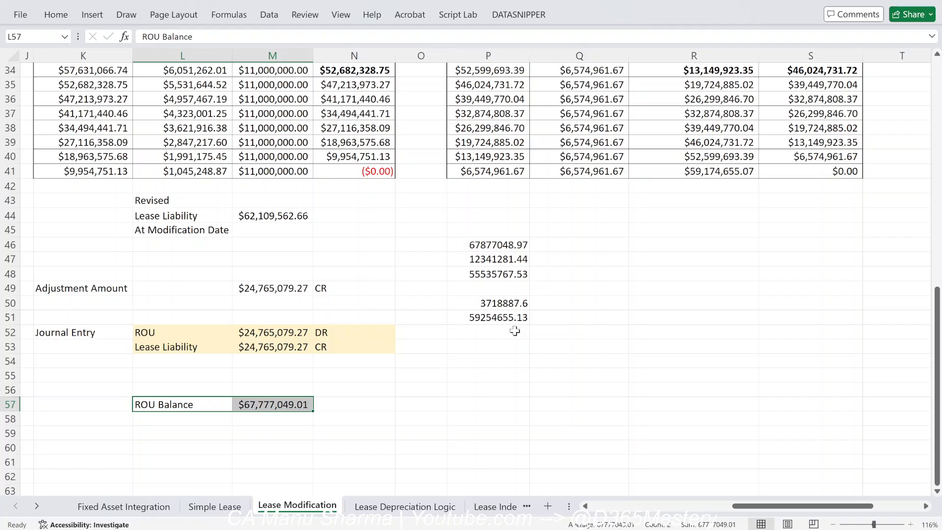
# - Compare the revised liability schedule's beginning balance in Excel with the initial lease liability on the book details in Finance and Operations
pyautogui.scroll(1, 432, 323)
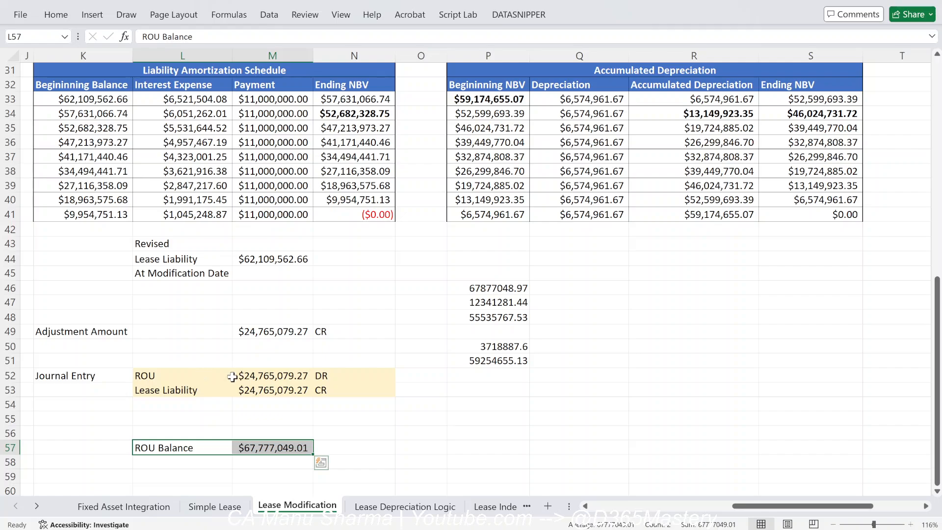
pyautogui.click(78, 101)
pyautogui.hscroll(-3, 234, 147)
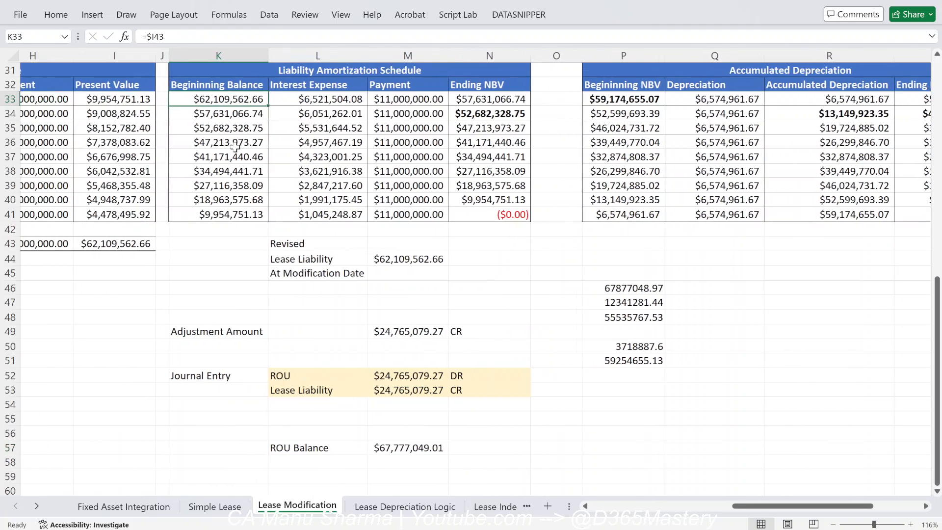
pyautogui.scroll(2, 234, 147)
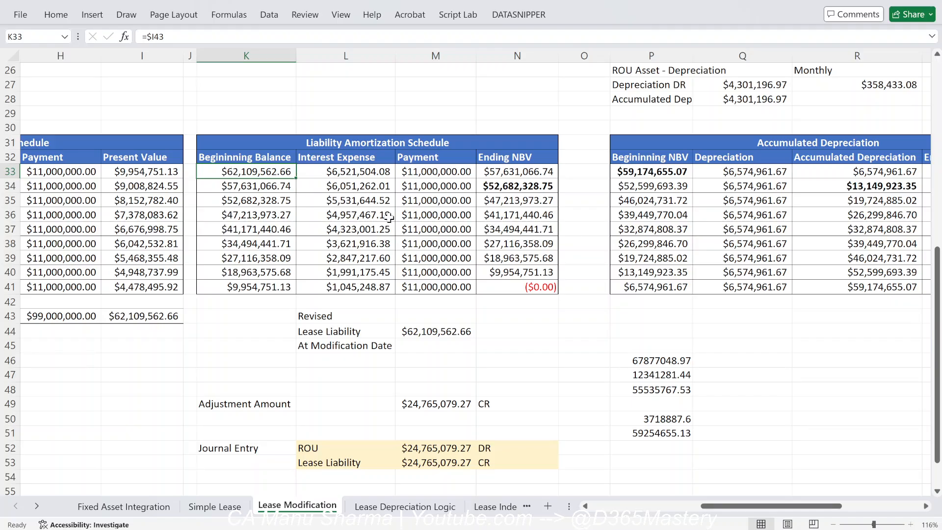
pyautogui.hotkey('alt', 'Tab')
pyautogui.click(493, 373)
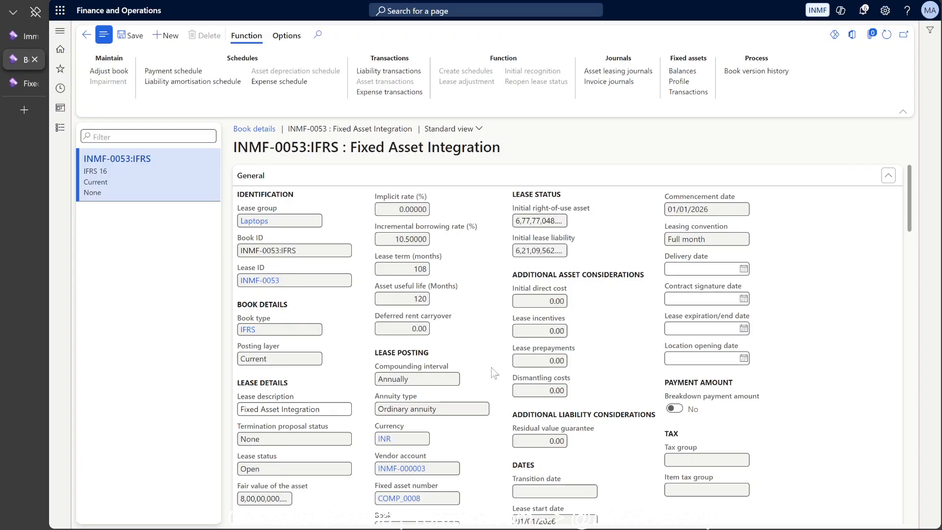
pyautogui.scroll(-2, 493, 373)
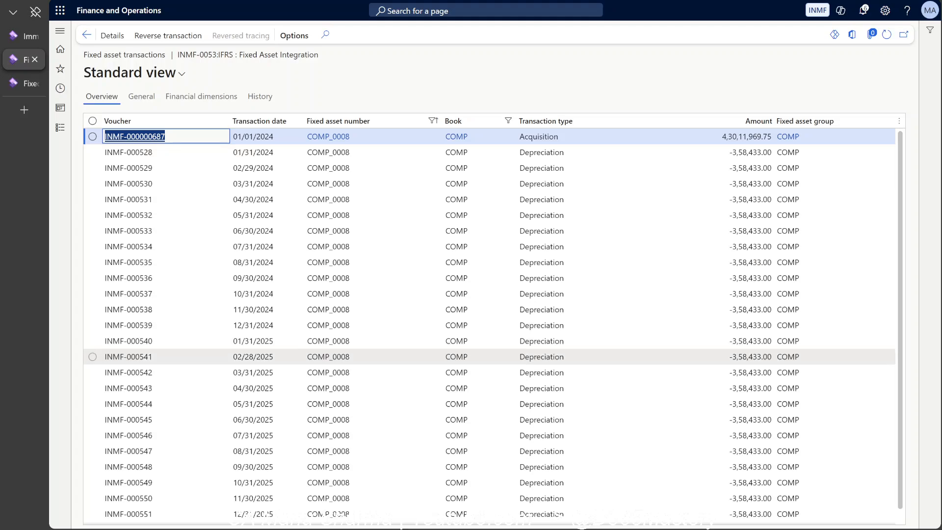
# - Inspect the acquisition adjustment's voucher lines from the fixed asset transactions of COMP_0008, and return to the book details
pyautogui.scroll(-1, 490, 358)
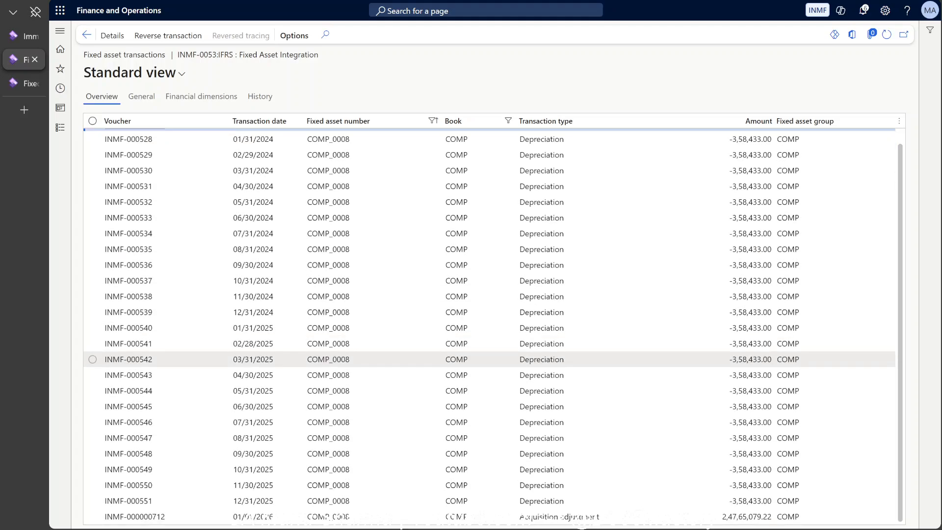
pyautogui.click(550, 521)
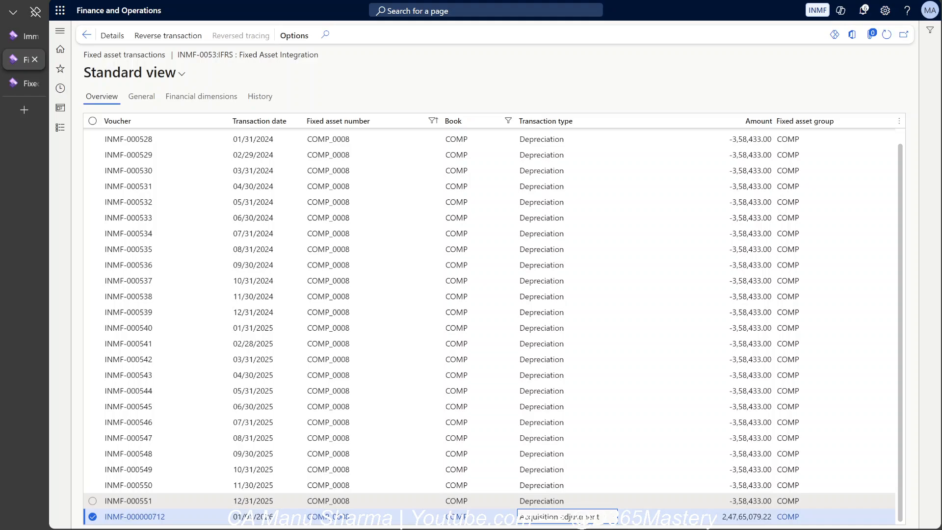
pyautogui.click(111, 37)
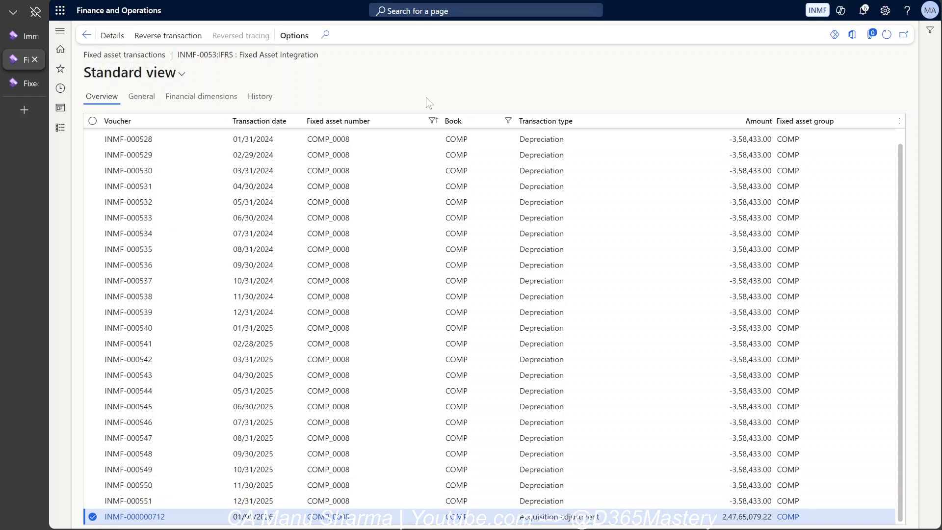
pyautogui.hscroll(5, 580, 227)
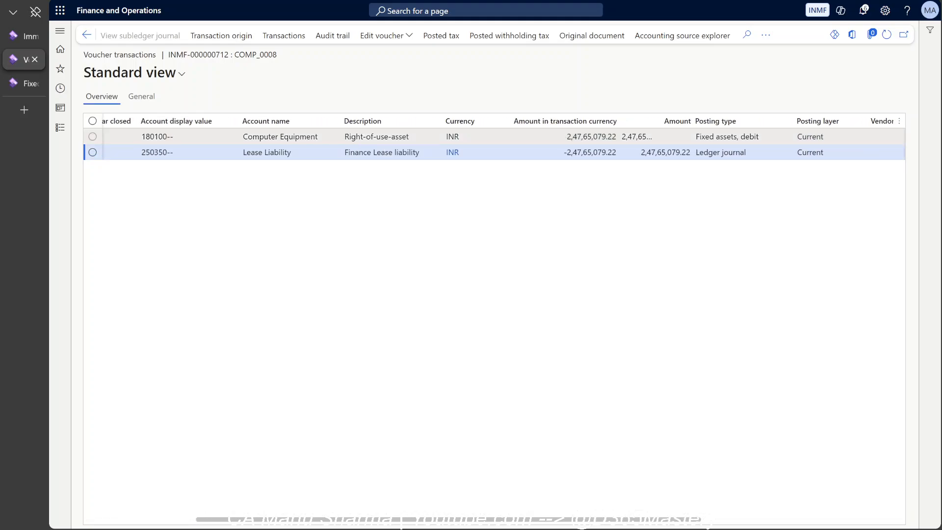
pyautogui.moveTo(345, 136); pyautogui.dragTo(410, 137)
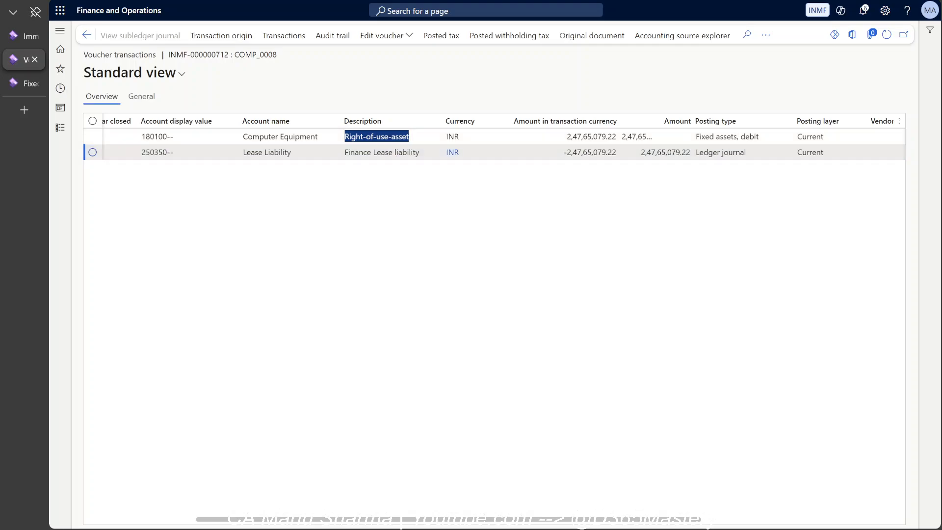
pyautogui.moveTo(355, 152); pyautogui.dragTo(419, 152)
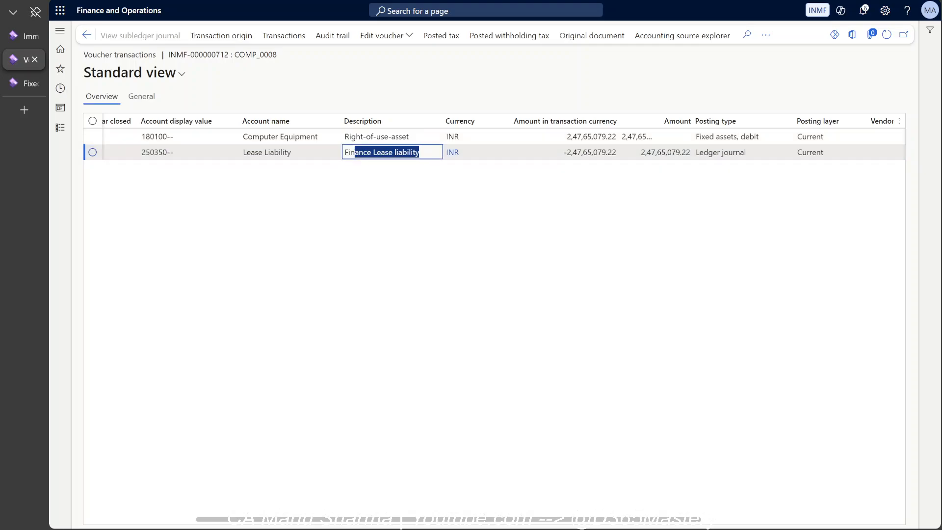
pyautogui.click(87, 36)
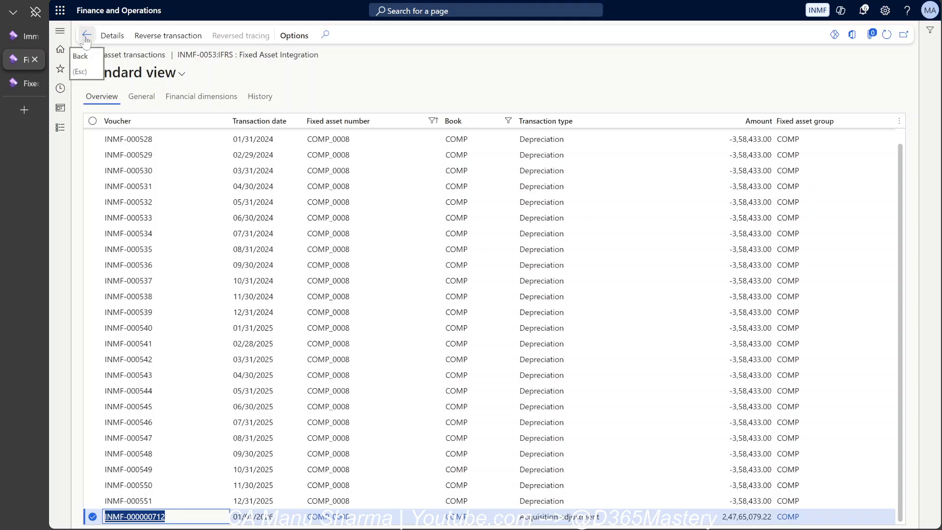
pyautogui.click(86, 36)
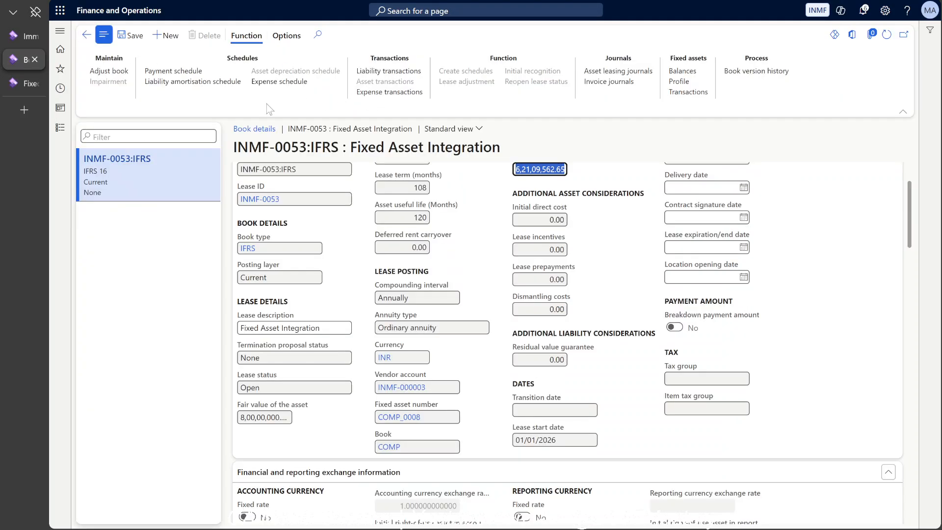
# - Check the acquisition adjustment amount in the book's fixed asset balances and close them
pyautogui.click(688, 72)
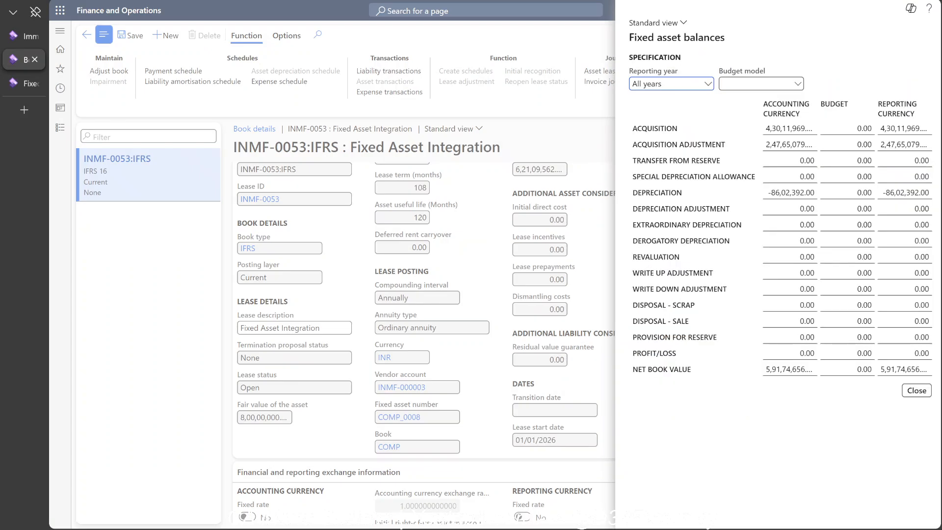
pyautogui.moveTo(765, 145); pyautogui.dragTo(815, 145)
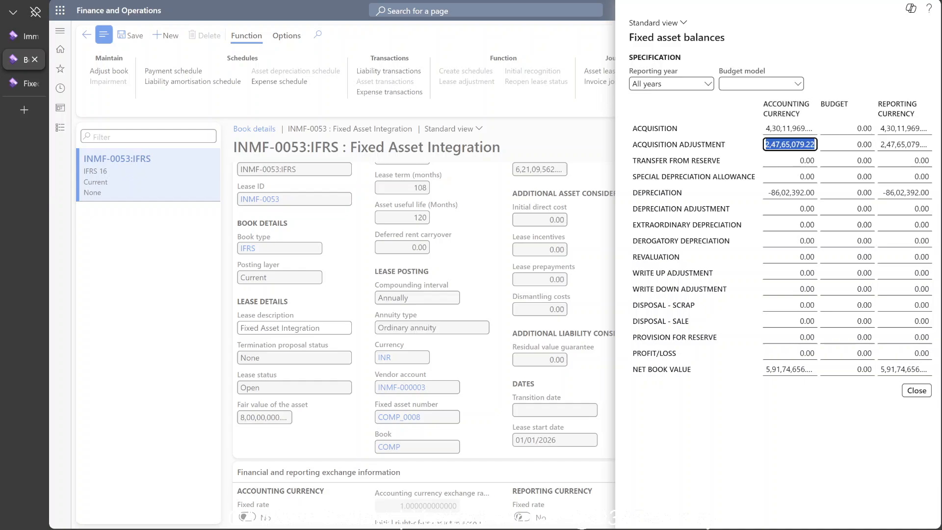
pyautogui.click(910, 386)
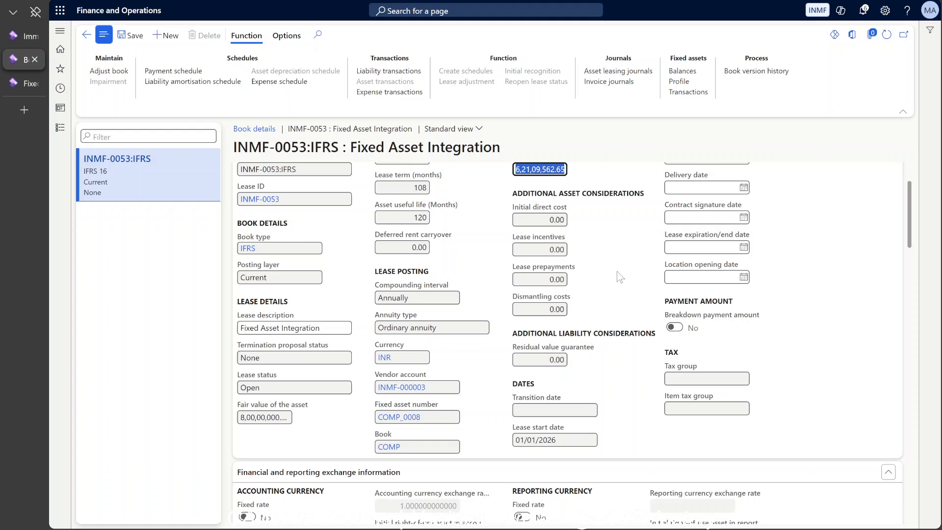
# - Open the version history of book INMF-0053:IFRS with its record list shown and compare versions 1 and 2
pyautogui.scroll(2, 620, 278)
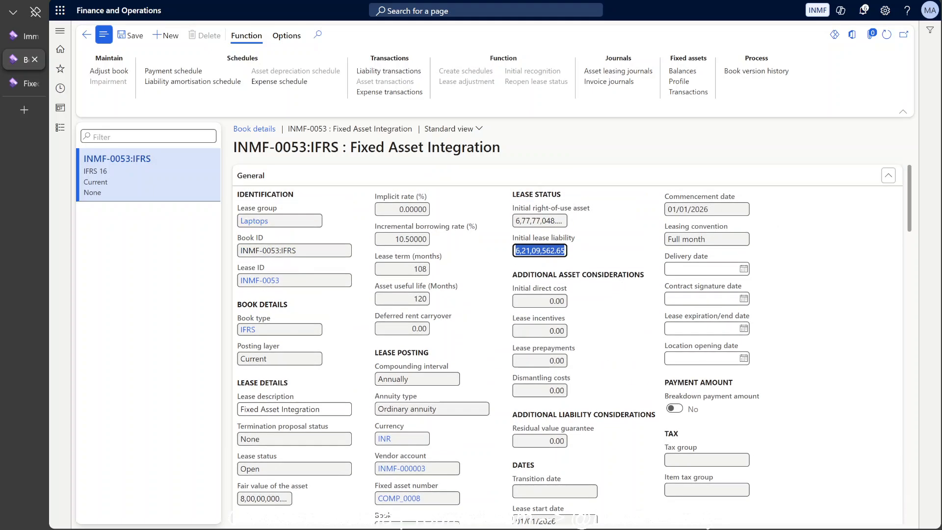
pyautogui.click(753, 70)
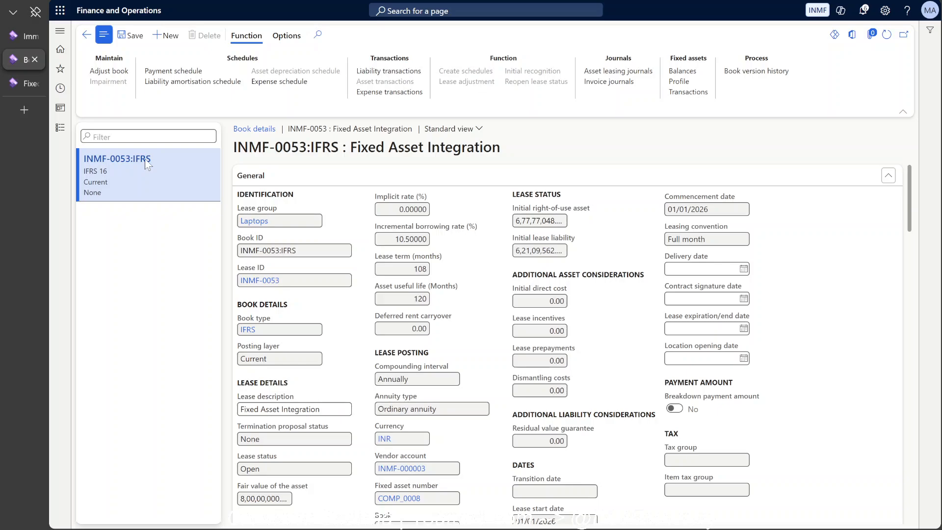
pyautogui.click(101, 33)
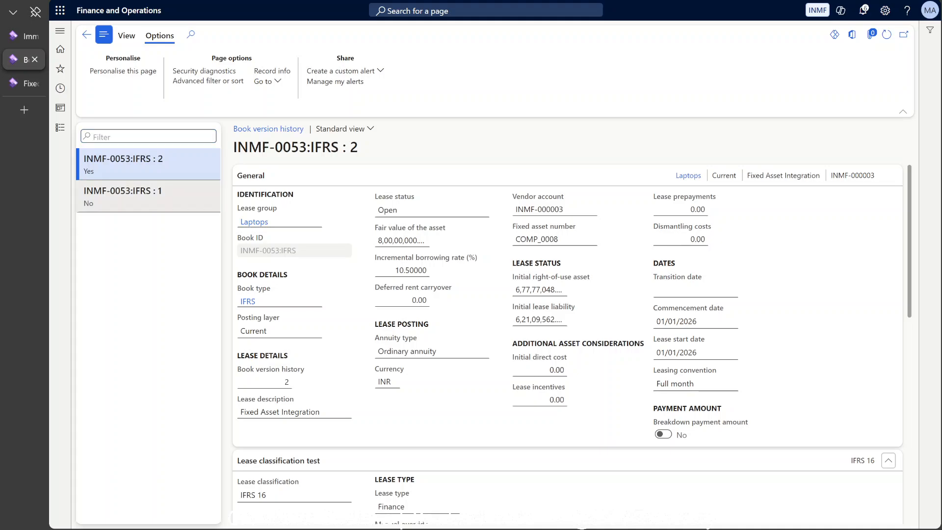
pyautogui.click(148, 195)
pyautogui.click(147, 164)
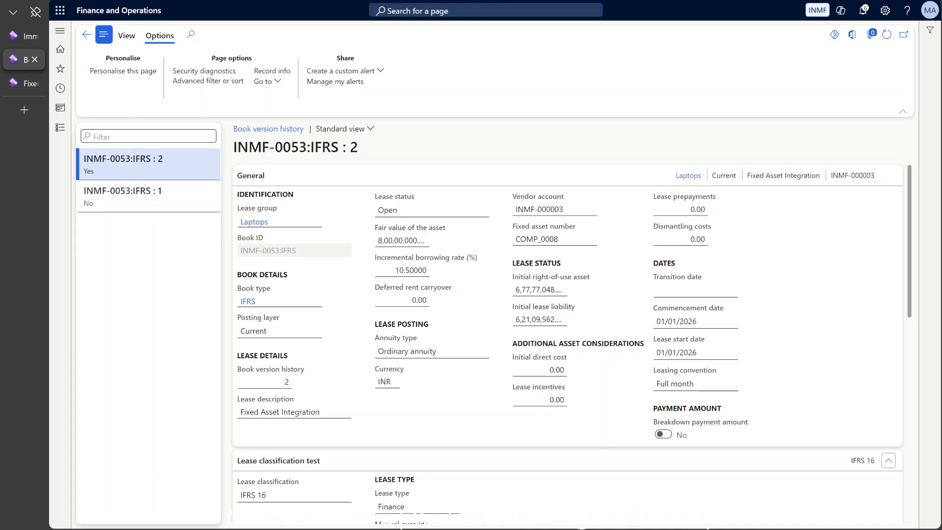
pyautogui.moveTo(164, 159); pyautogui.dragTo(77, 167)
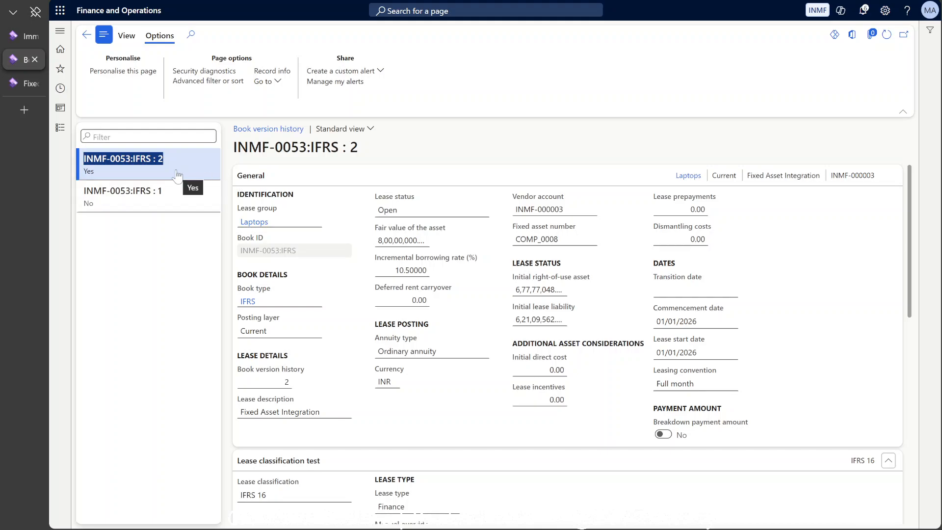
pyautogui.click(158, 197)
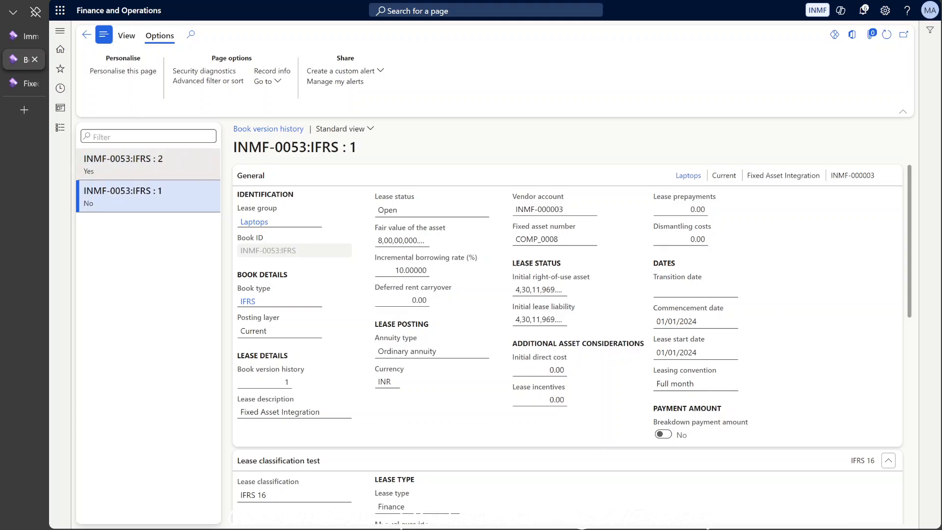
pyautogui.click(123, 164)
# - View the liability amortisation schedules of book versions 1 and 2, and return to the book details
pyautogui.click(126, 35)
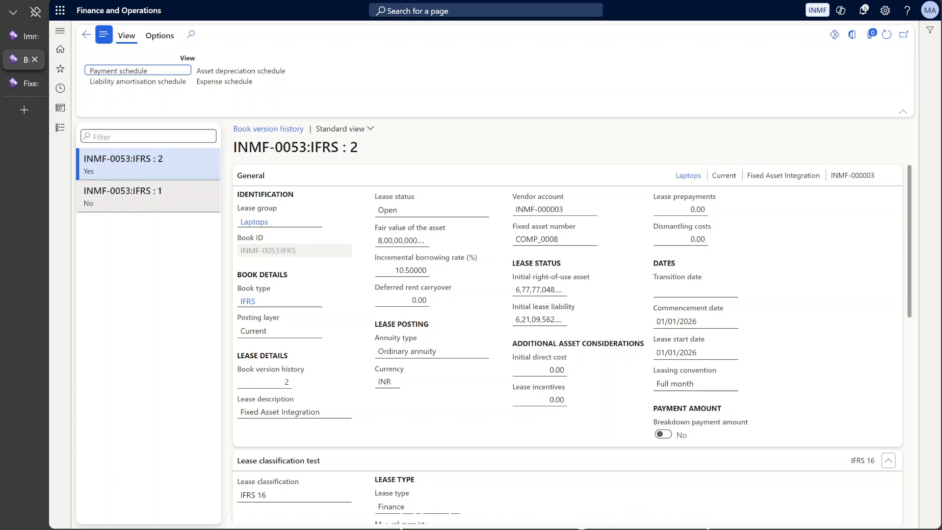
pyautogui.click(130, 197)
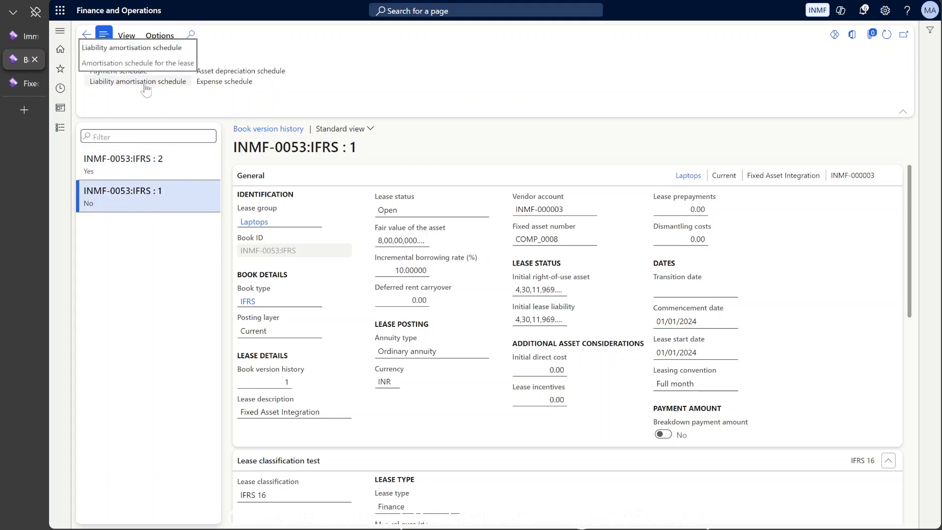
pyautogui.click(146, 83)
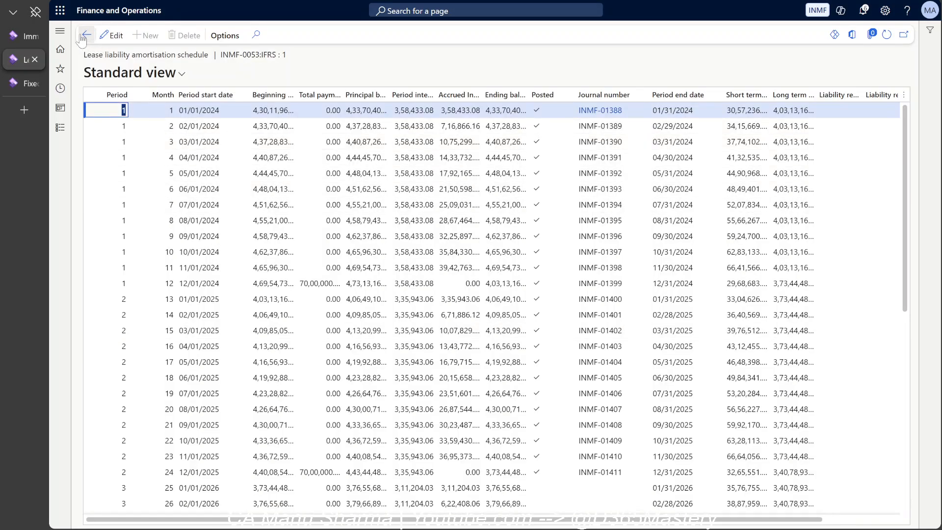
pyautogui.click(83, 35)
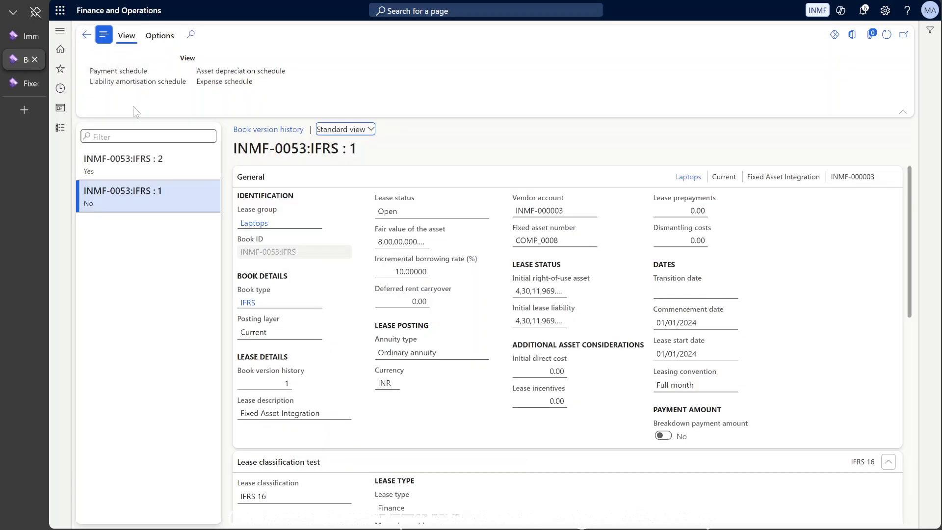
pyautogui.click(135, 178)
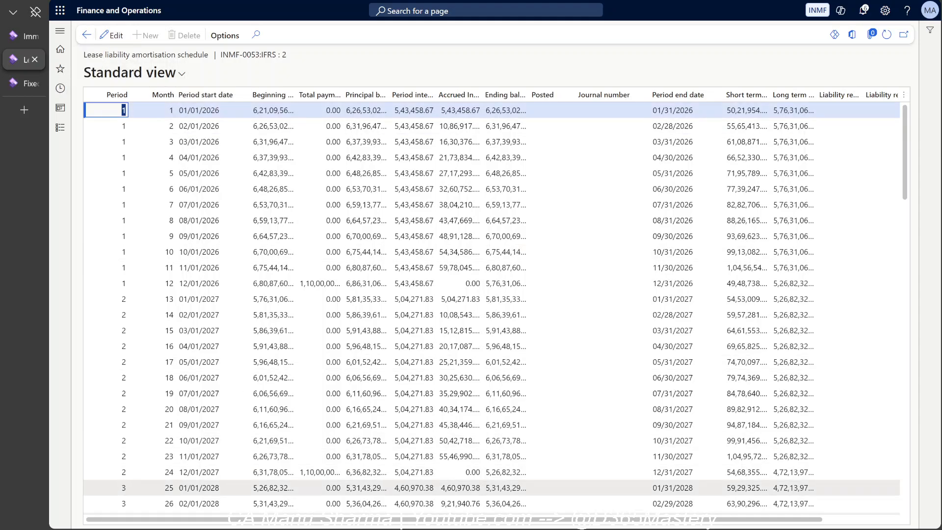
pyautogui.click(86, 36)
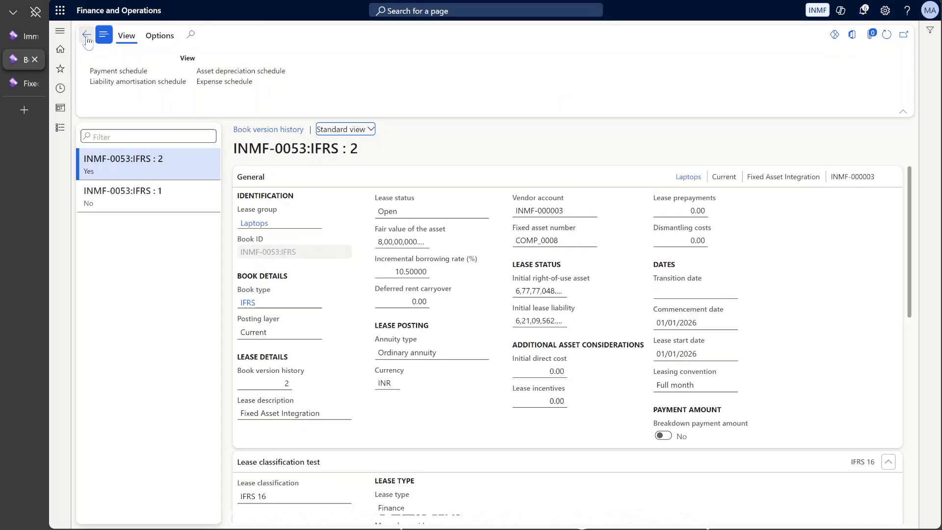
pyautogui.click(87, 36)
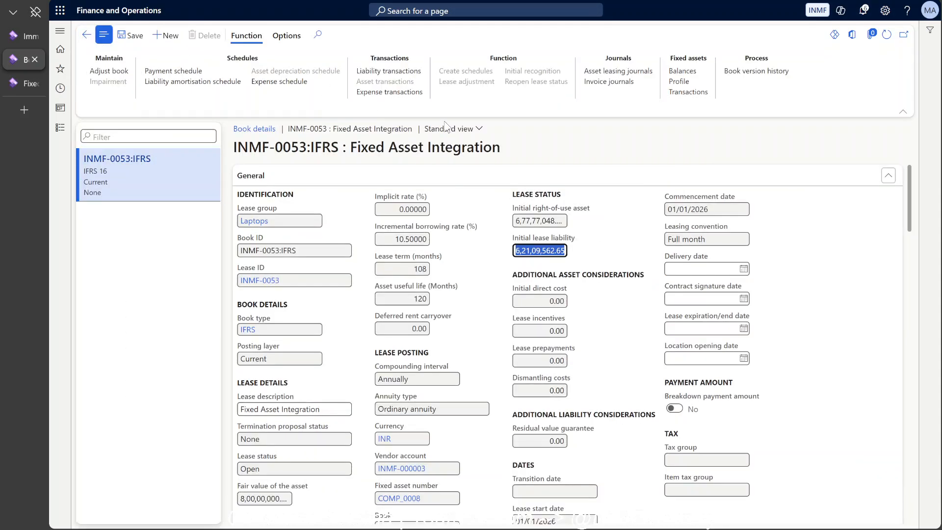
# - Review the book's liability transactions for the lease adjustment increase and the lease liability balance, and return to the book details
pyautogui.click(400, 73)
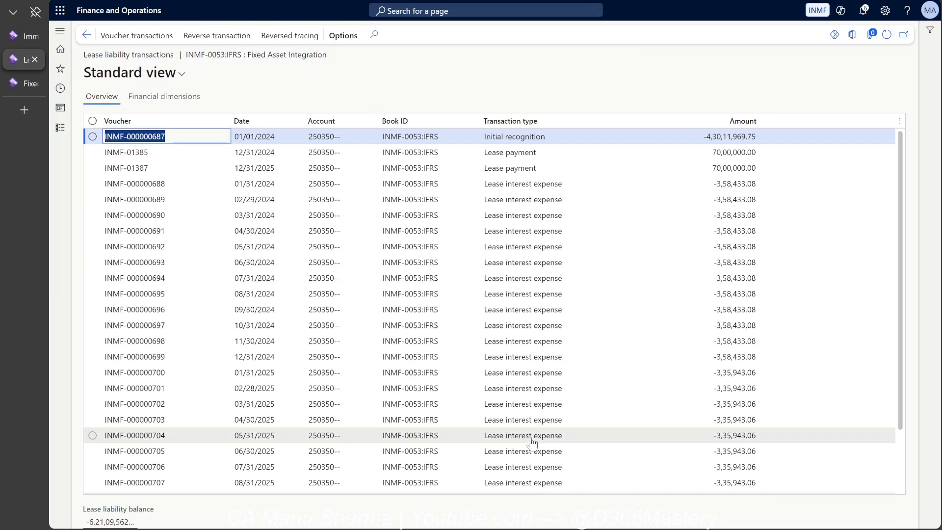
pyautogui.scroll(-3, 489, 329)
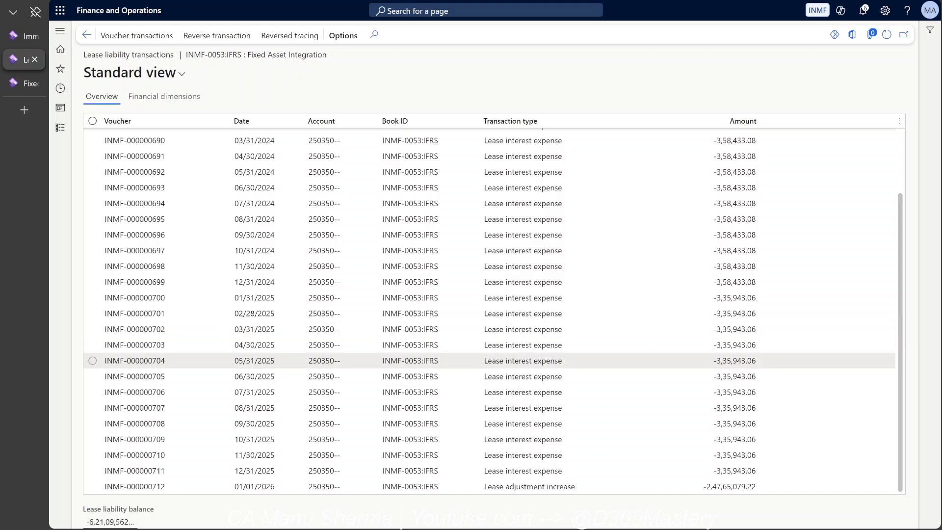
pyautogui.scroll(3, 489, 366)
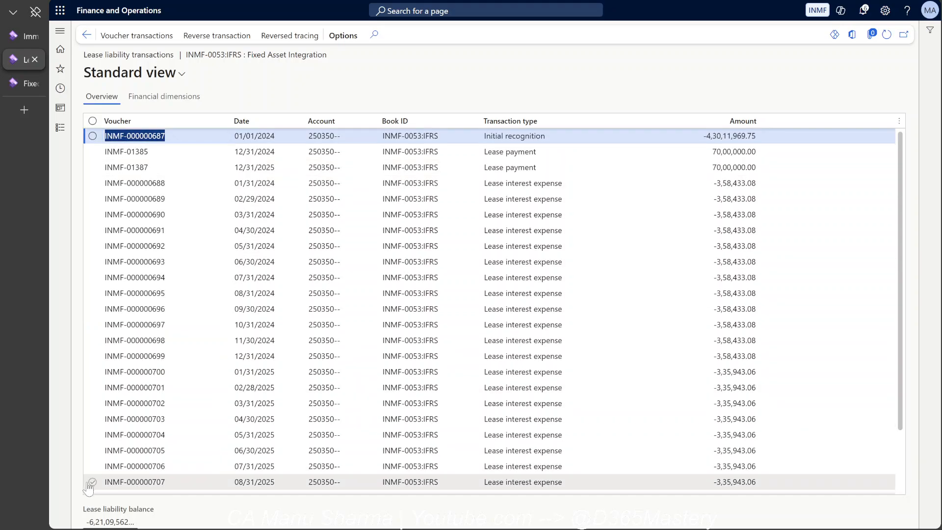
pyautogui.moveTo(87, 514); pyautogui.dragTo(153, 511)
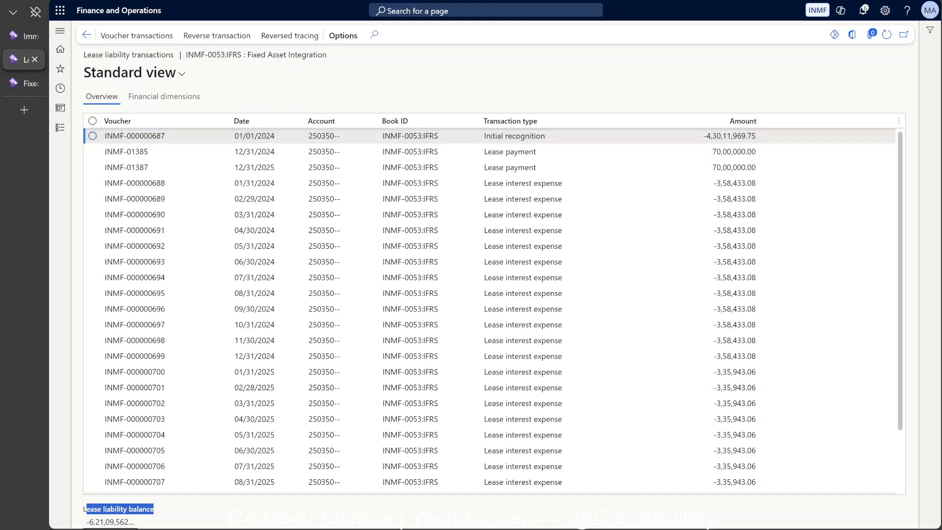
pyautogui.click(87, 36)
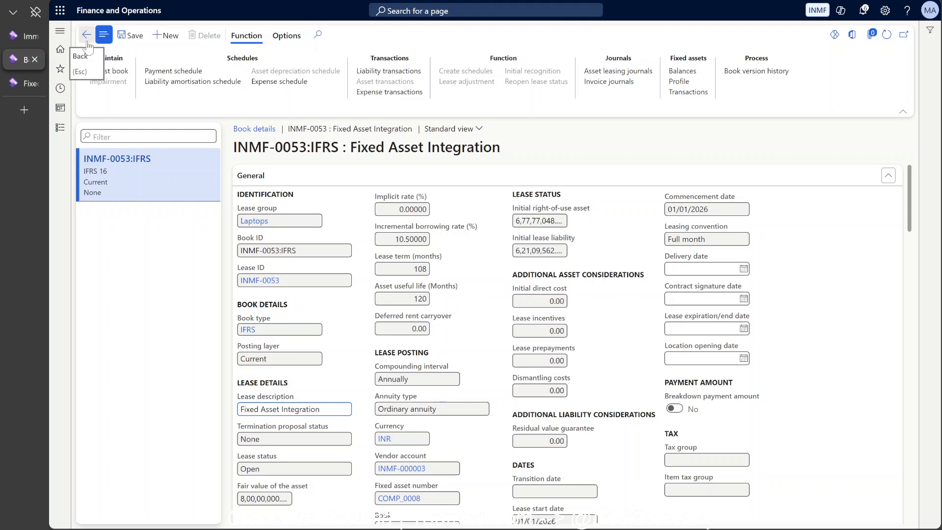
pyautogui.moveTo(515, 521)
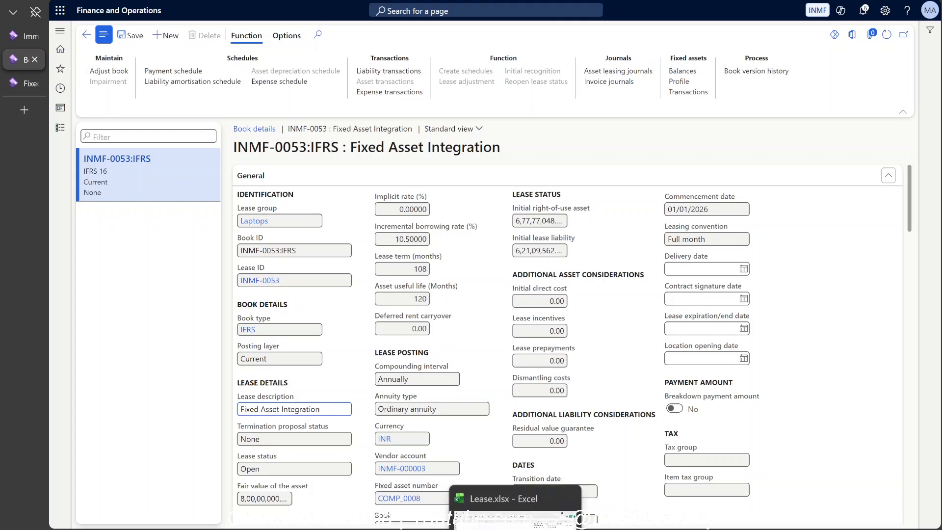